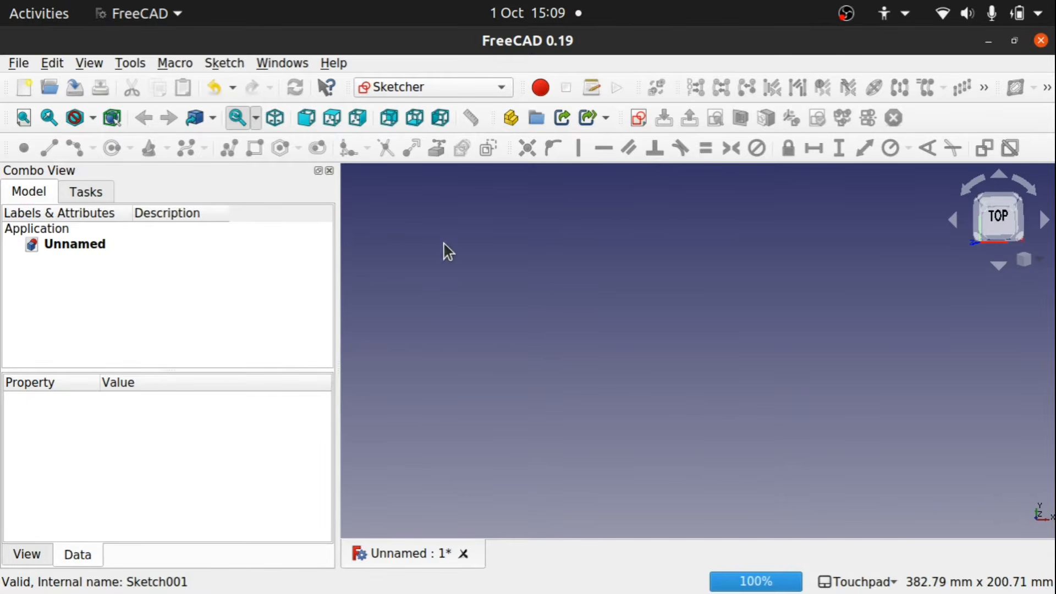
# Create a sketch on the XY-Plane and draw a horizontal slot above the horizontal axis, on the negative X side.
pyautogui.click(635, 127)
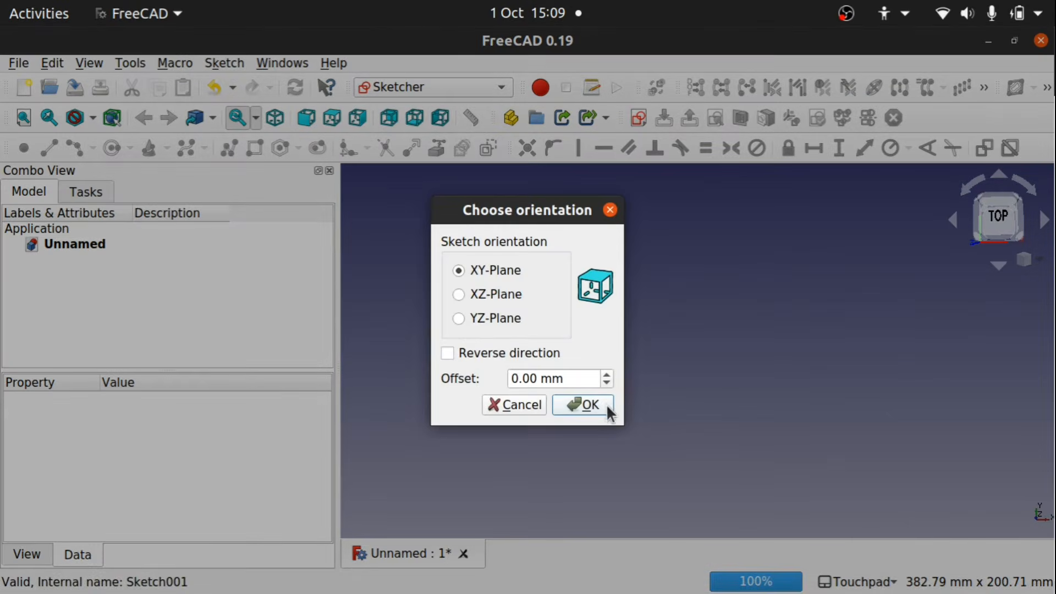
pyautogui.click(608, 409)
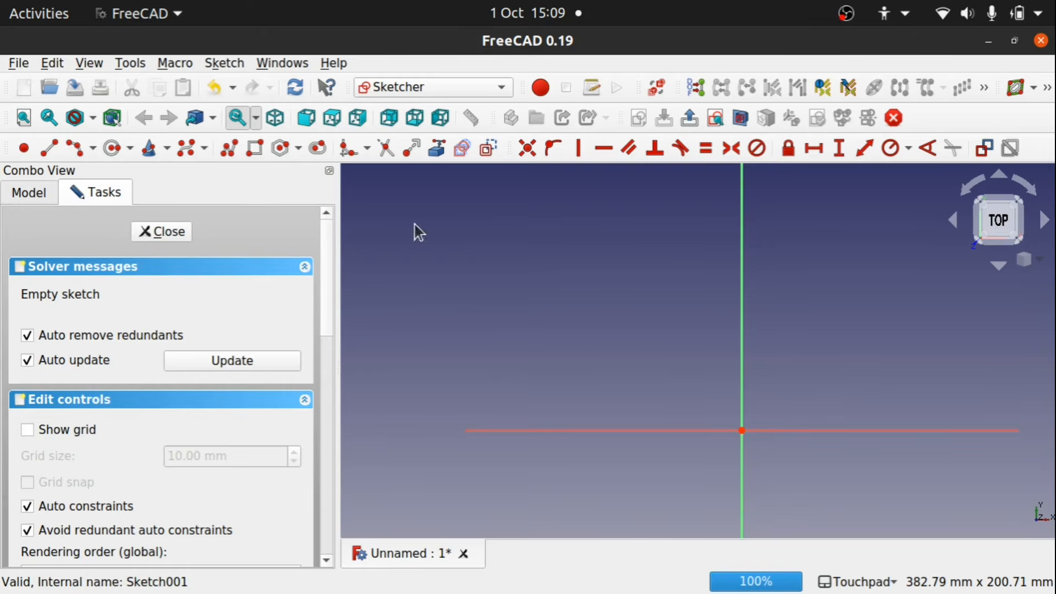
pyautogui.click(317, 149)
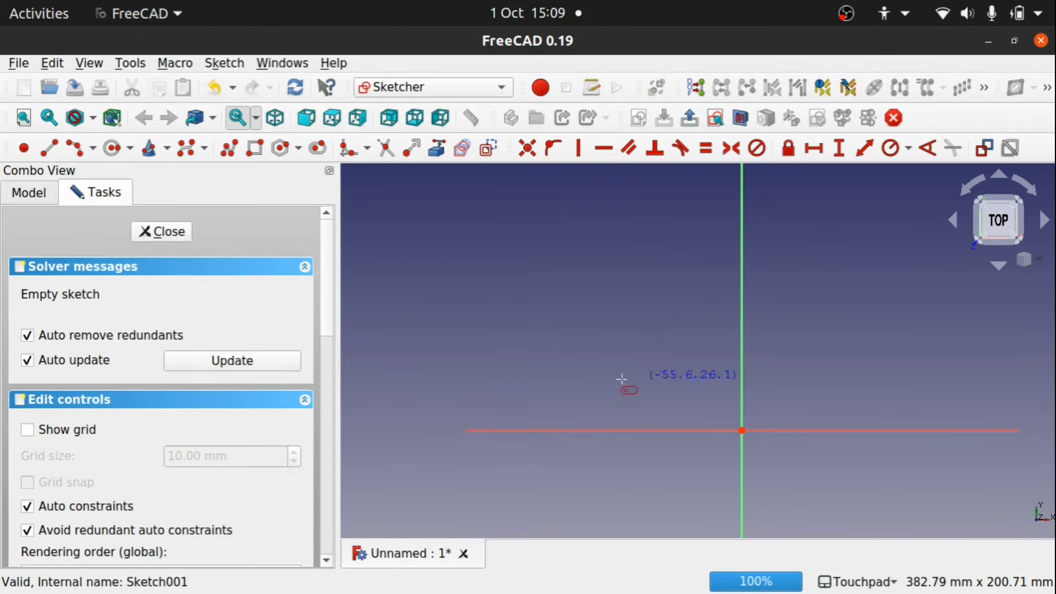
pyautogui.click(591, 331)
pyautogui.click(674, 378)
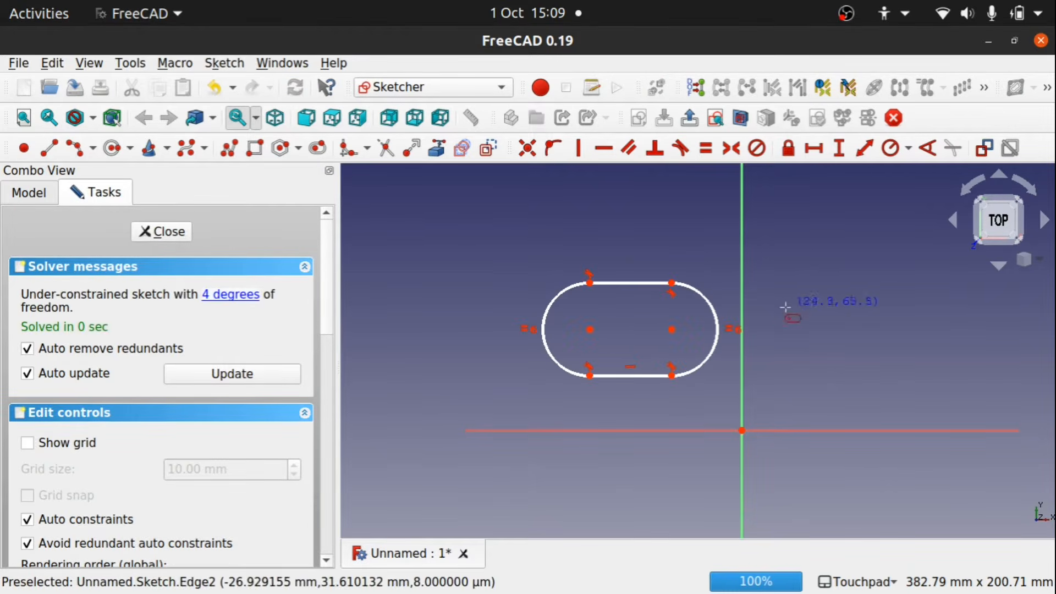
# Draw a second, larger horizontal slot beside the first and stretch its near end until it overlaps the first slot.
pyautogui.click(798, 292)
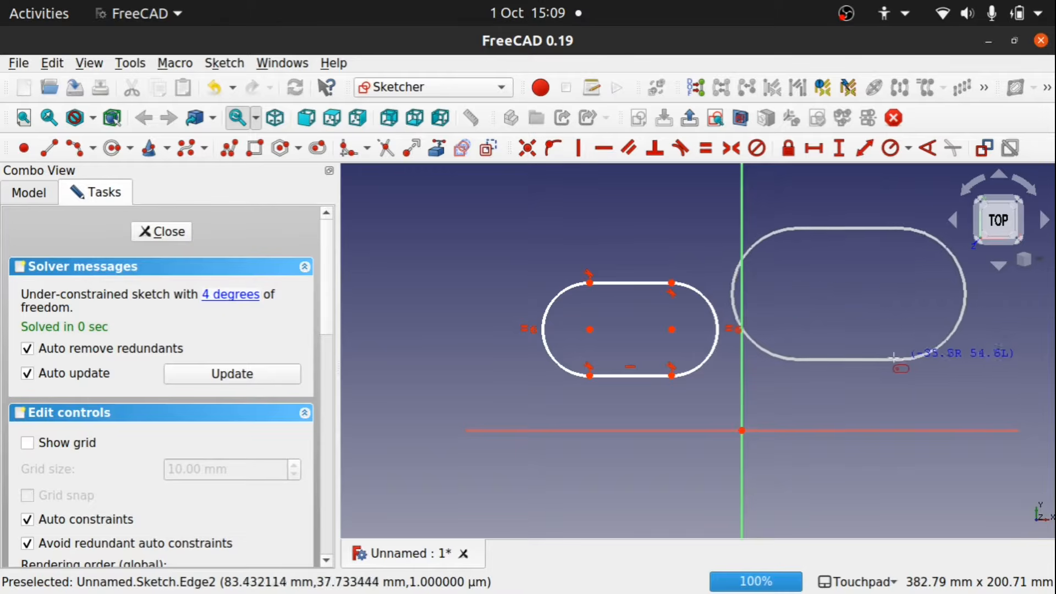
pyautogui.click(878, 350)
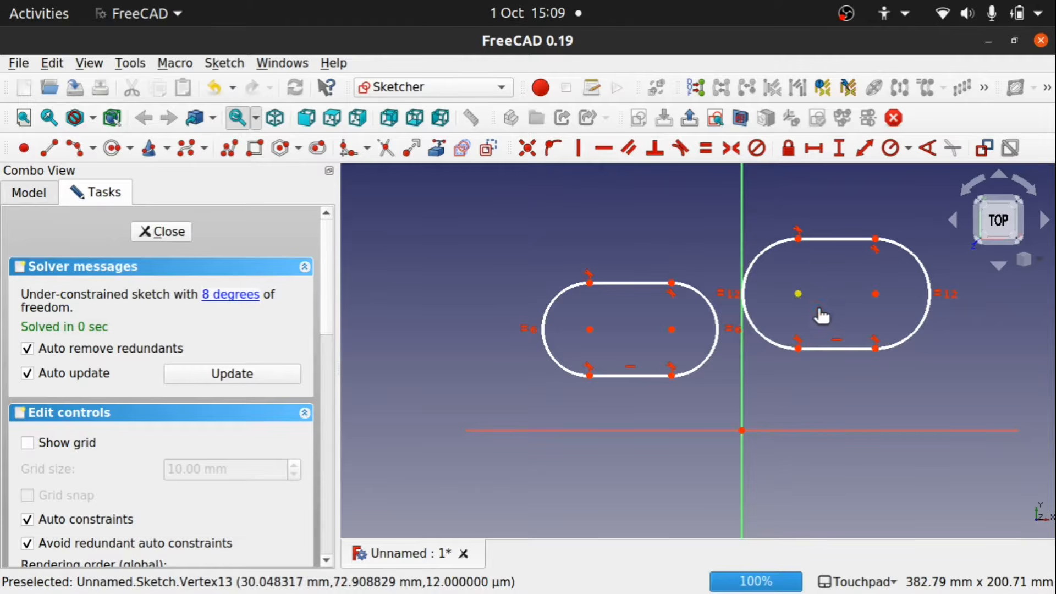
pyautogui.moveTo(819, 312); pyautogui.dragTo(758, 329)
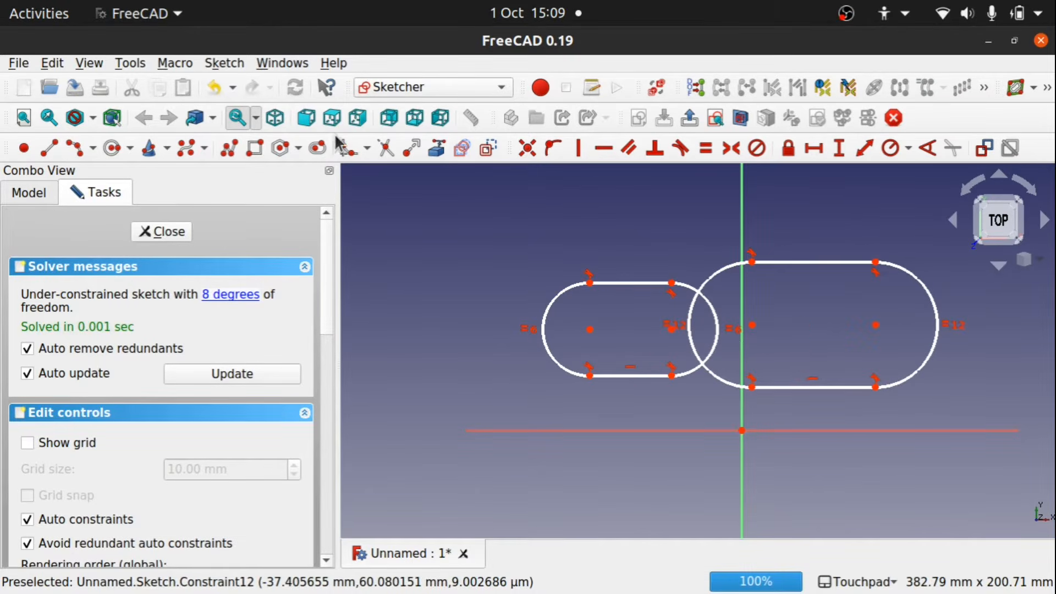
# Trim the two crossing arc portions inside the overlap so the slots merge into one outline.
pyautogui.click(386, 147)
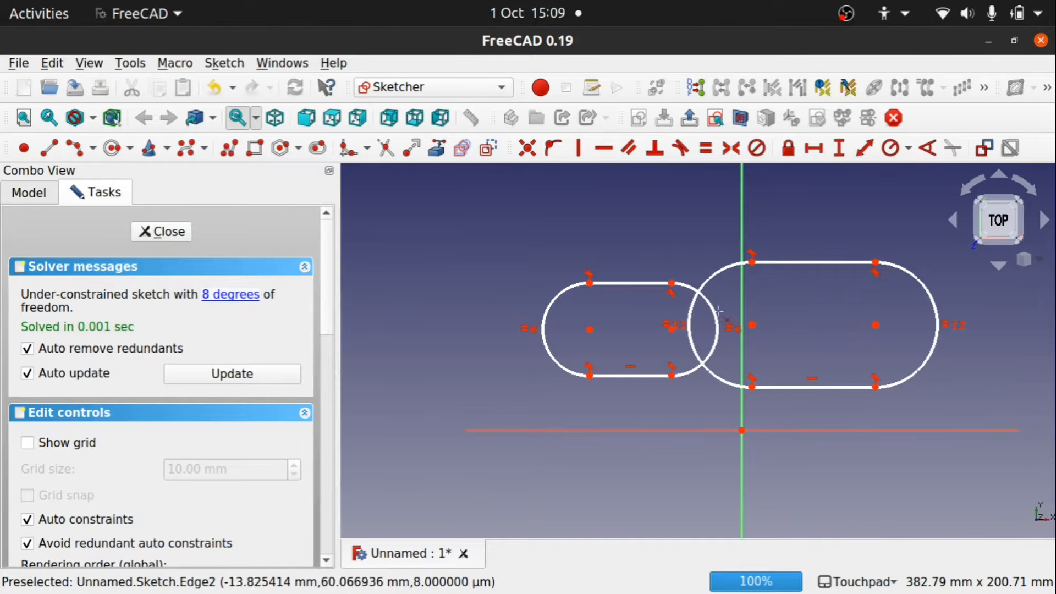
pyautogui.click(715, 315)
pyautogui.click(691, 318)
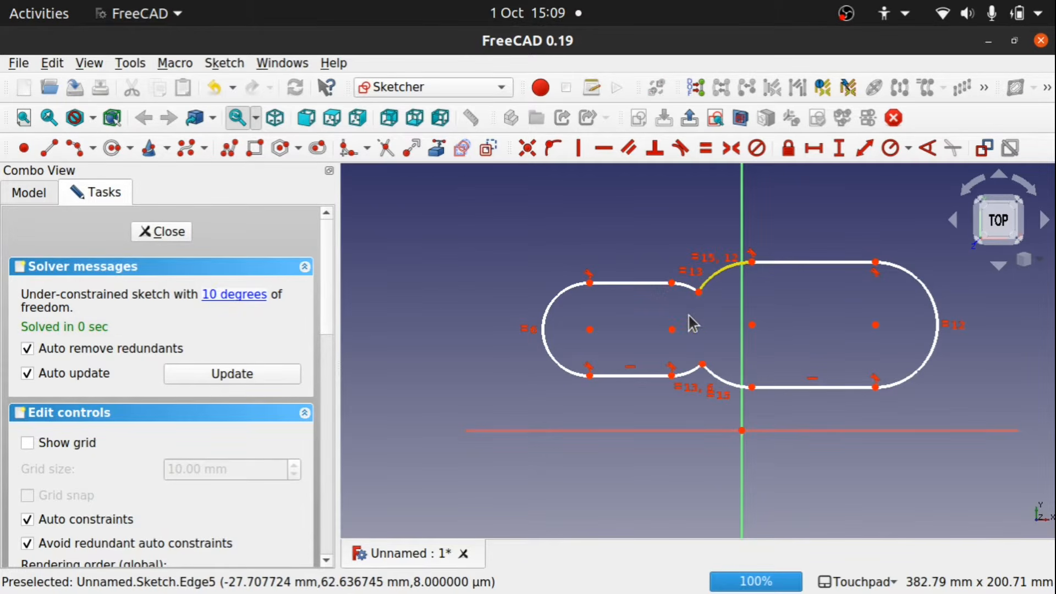
# Draw a rectangle about 80 x 41 mm across the merged slots' lower edge, with its base on the horizontal axis.
pyautogui.click(255, 148)
pyautogui.click(650, 357)
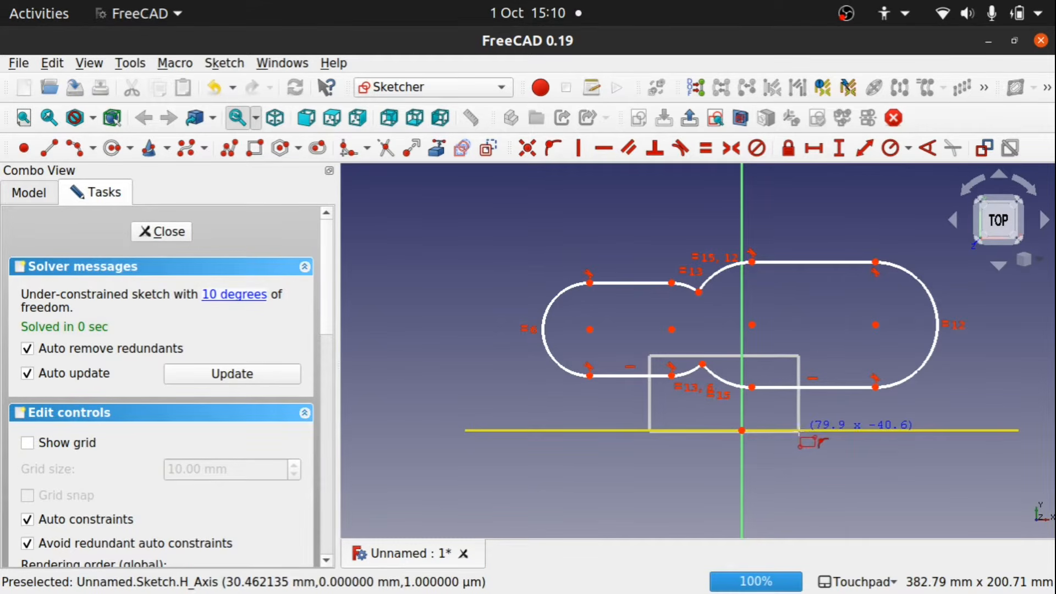
pyautogui.click(799, 431)
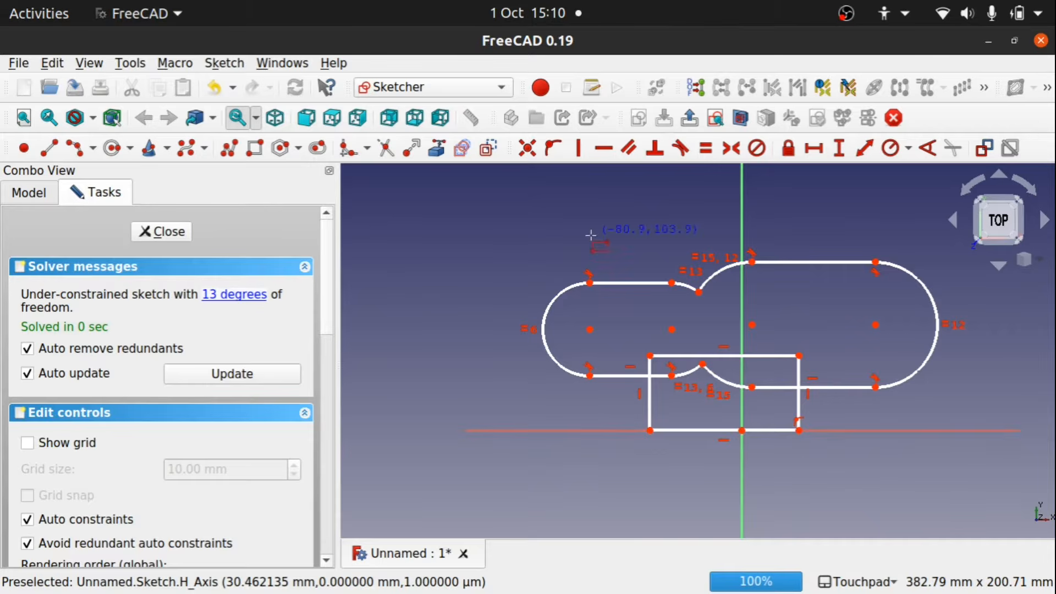
# Trim the overlapping rectangle and slot segments to leave a single closed outline, and close the sketch.
pyautogui.click(385, 154)
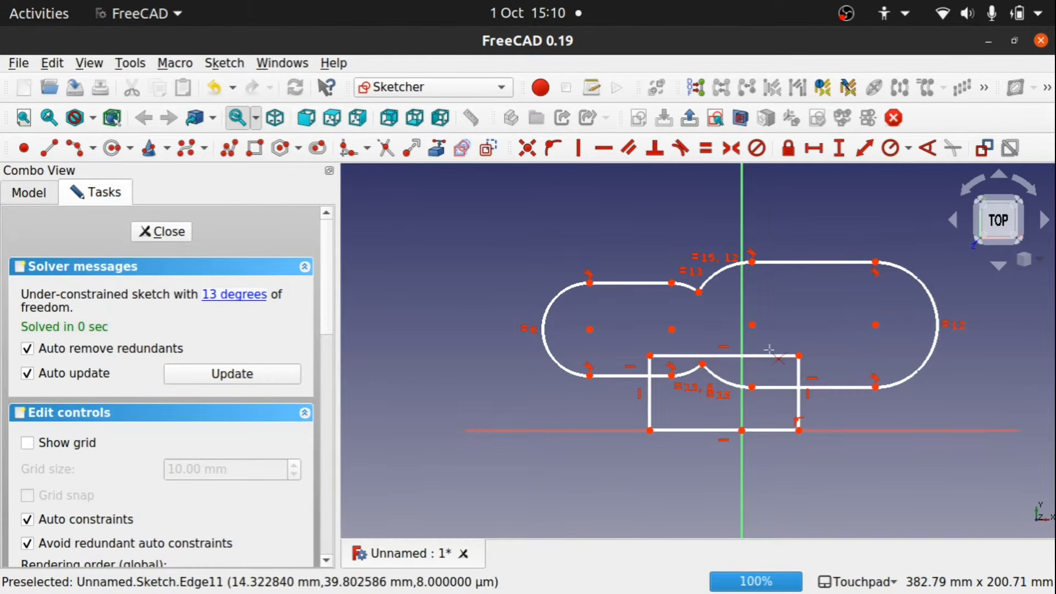
pyautogui.click(799, 376)
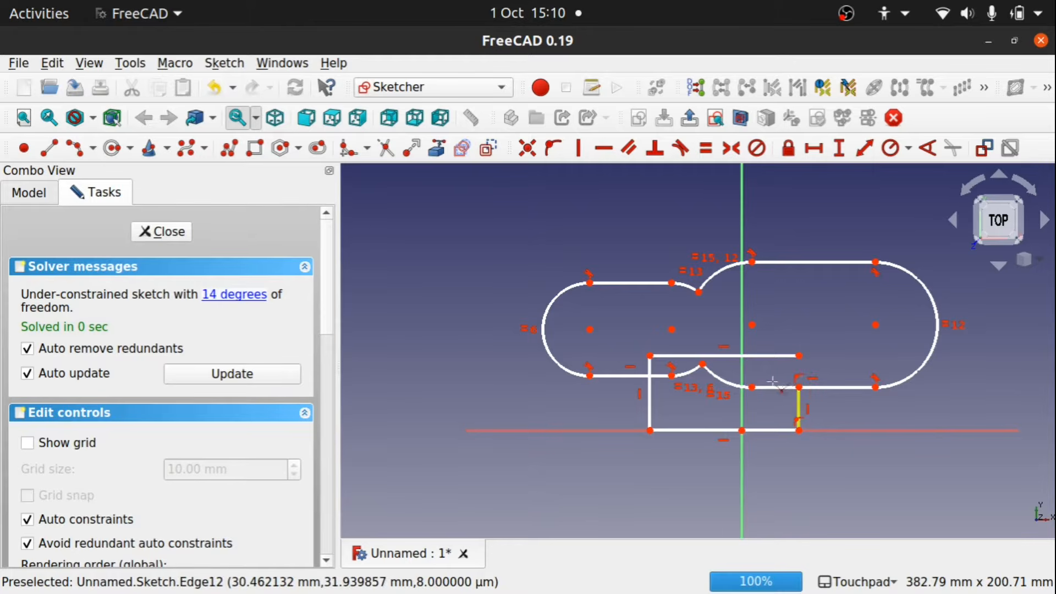
pyautogui.click(779, 382)
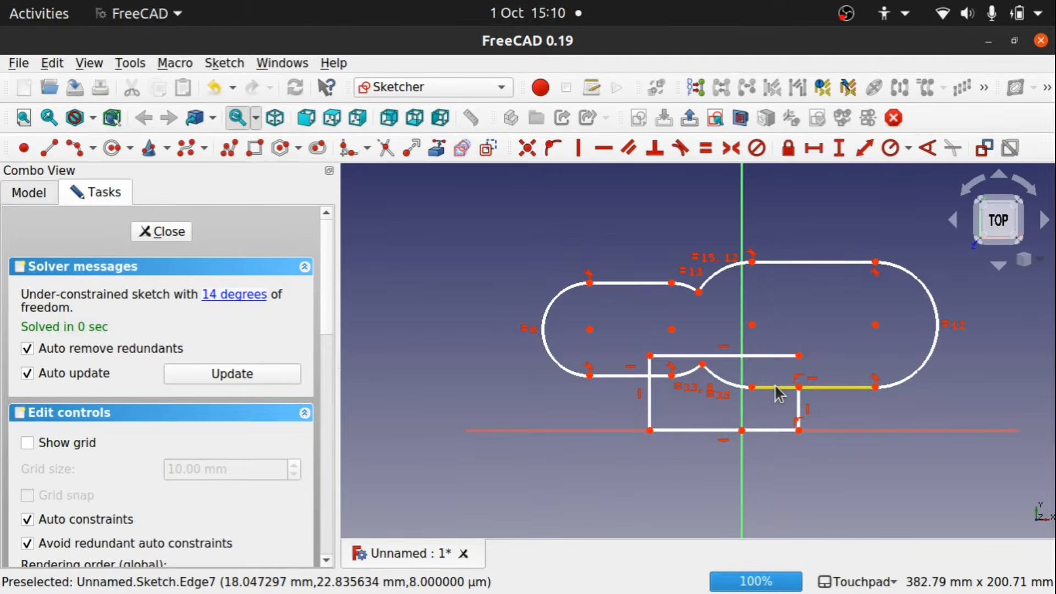
pyautogui.click(385, 150)
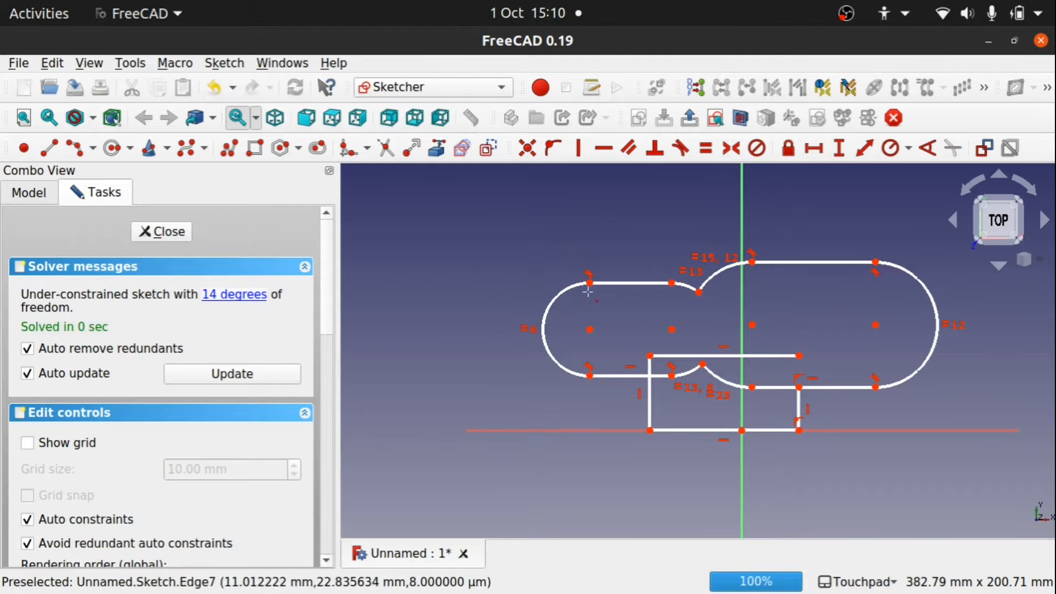
pyautogui.click(660, 376)
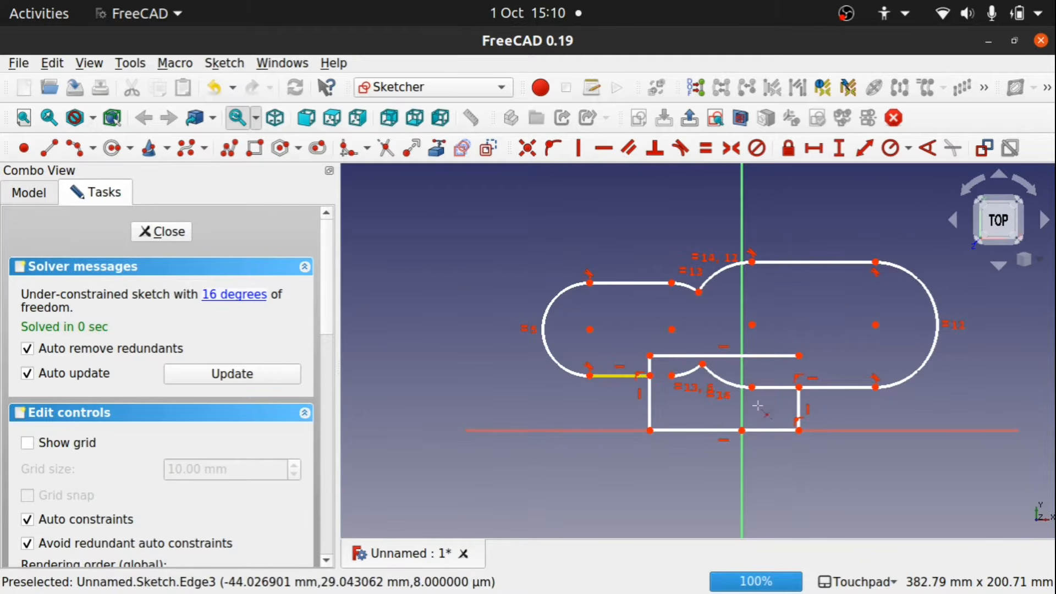
pyautogui.click(778, 389)
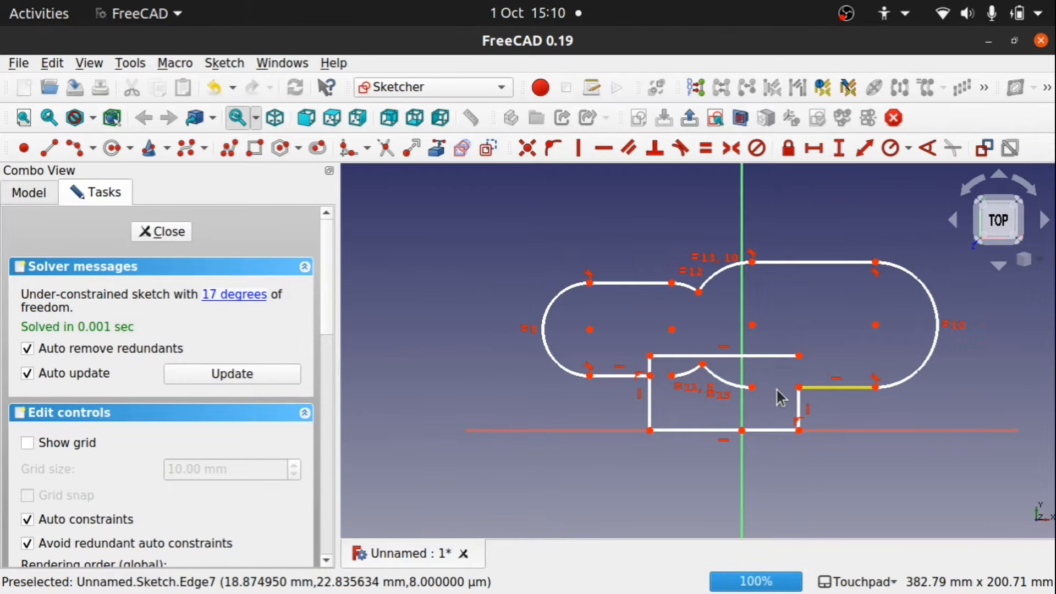
pyautogui.click(650, 365)
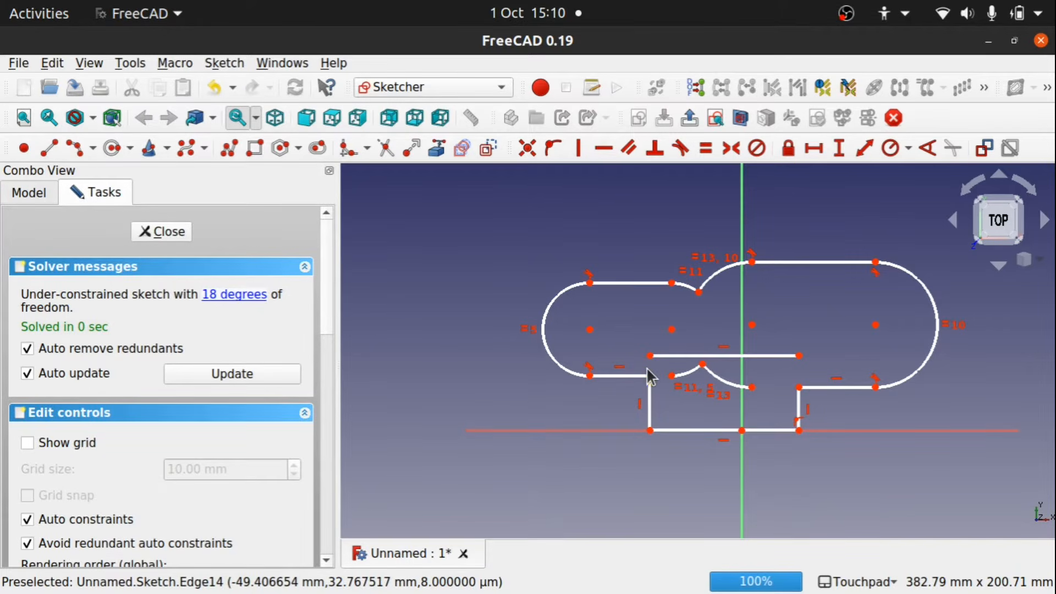
pyautogui.click(752, 355)
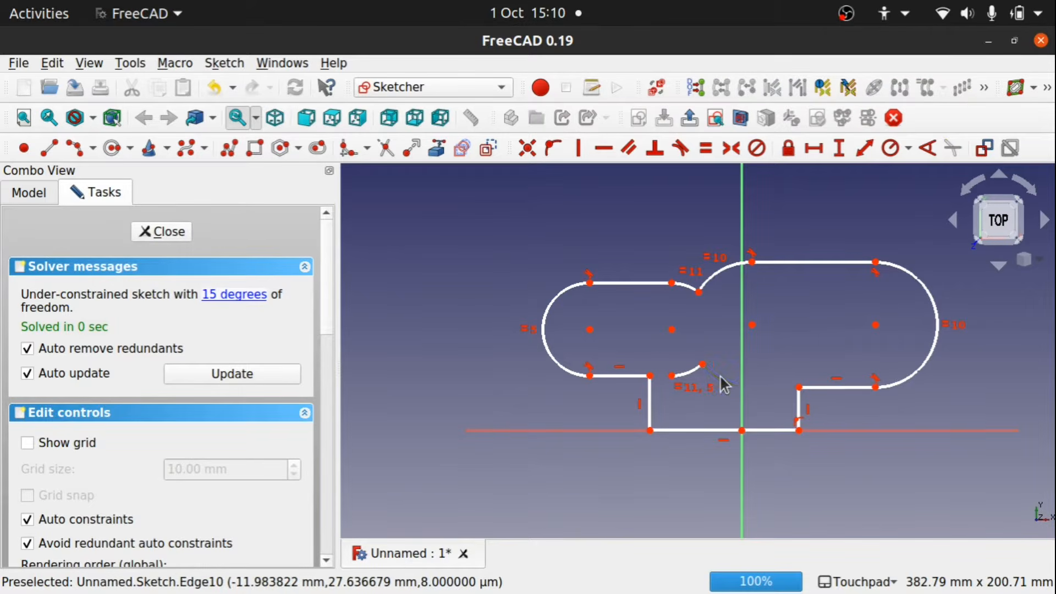
pyautogui.click(719, 375)
pyautogui.click(696, 375)
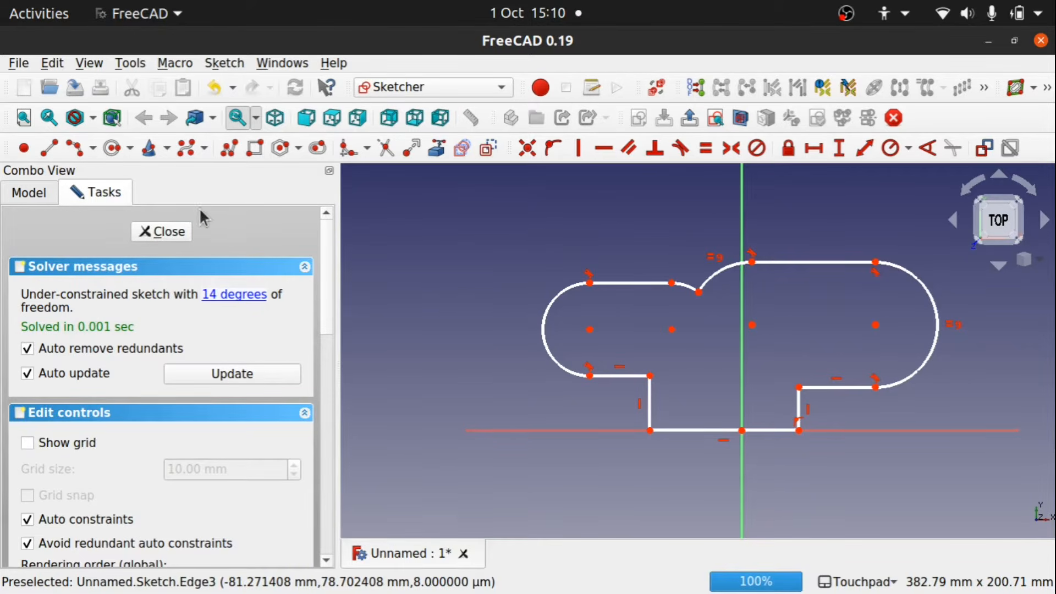
pyautogui.click(175, 232)
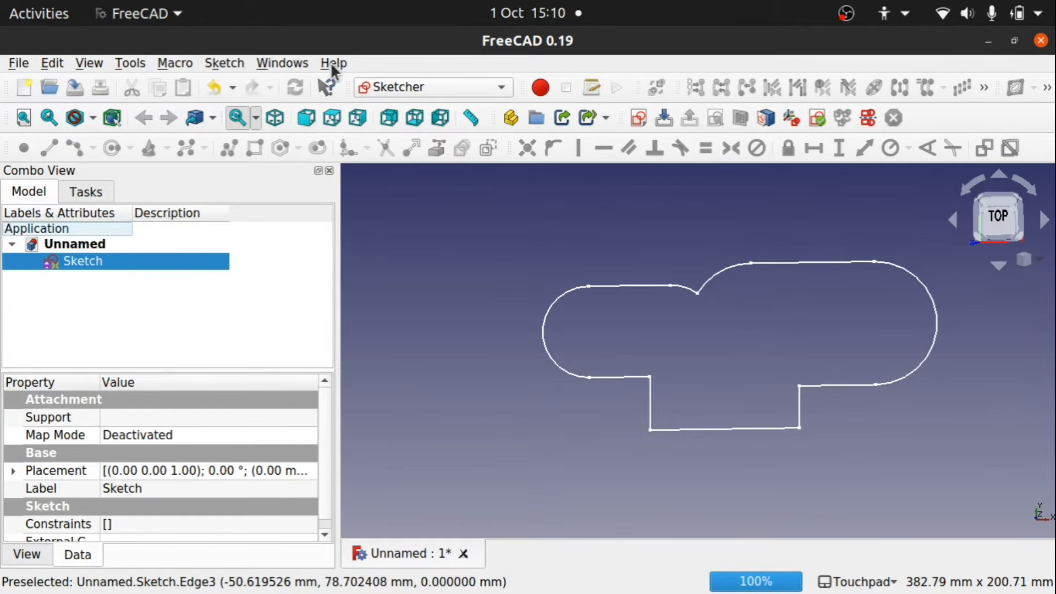
pyautogui.click(230, 62)
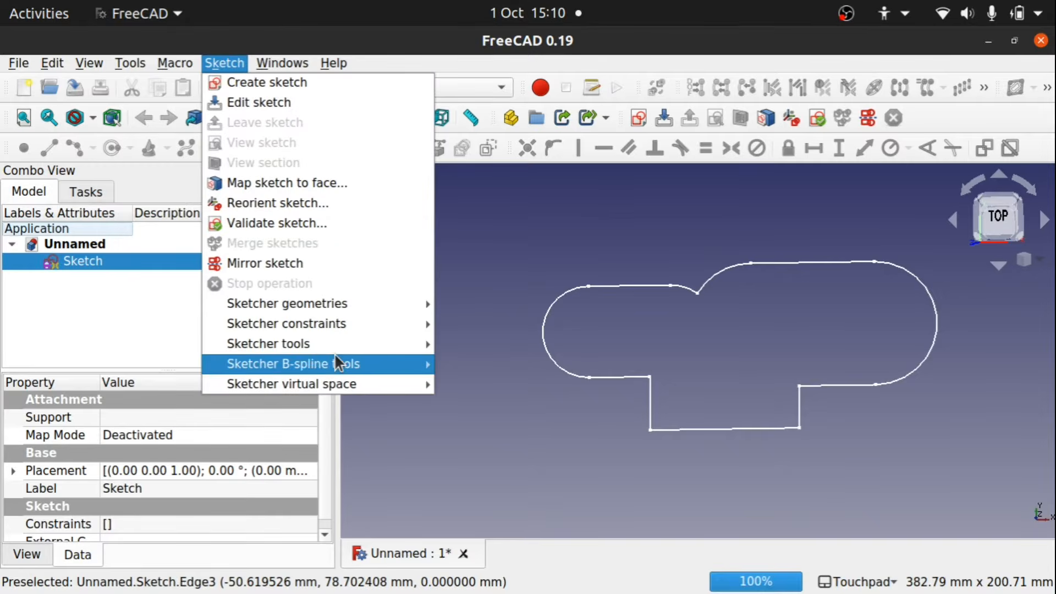
pyautogui.moveTo(352, 346)
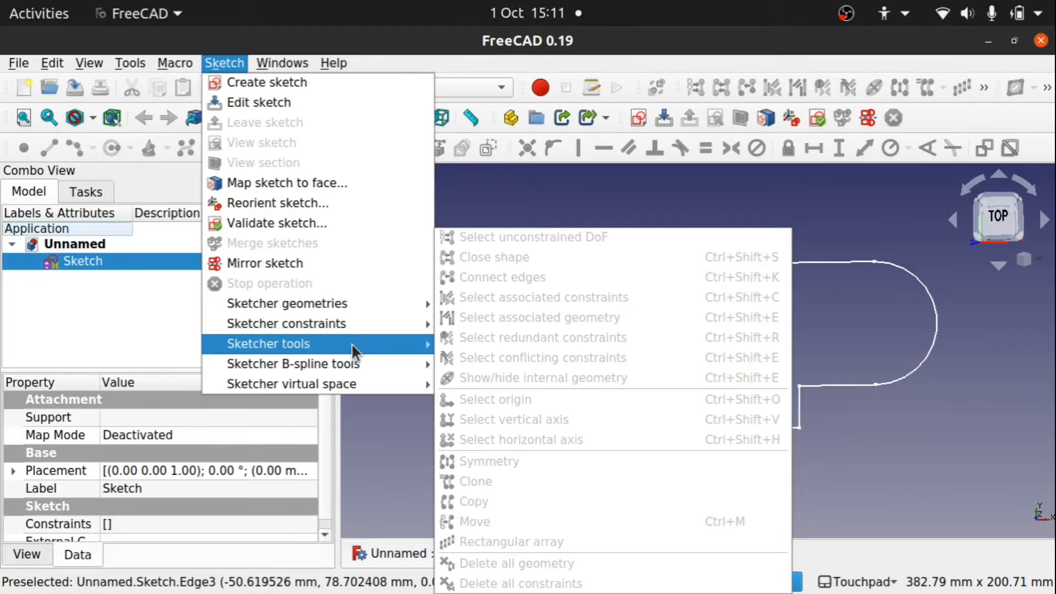
pyautogui.click(878, 454)
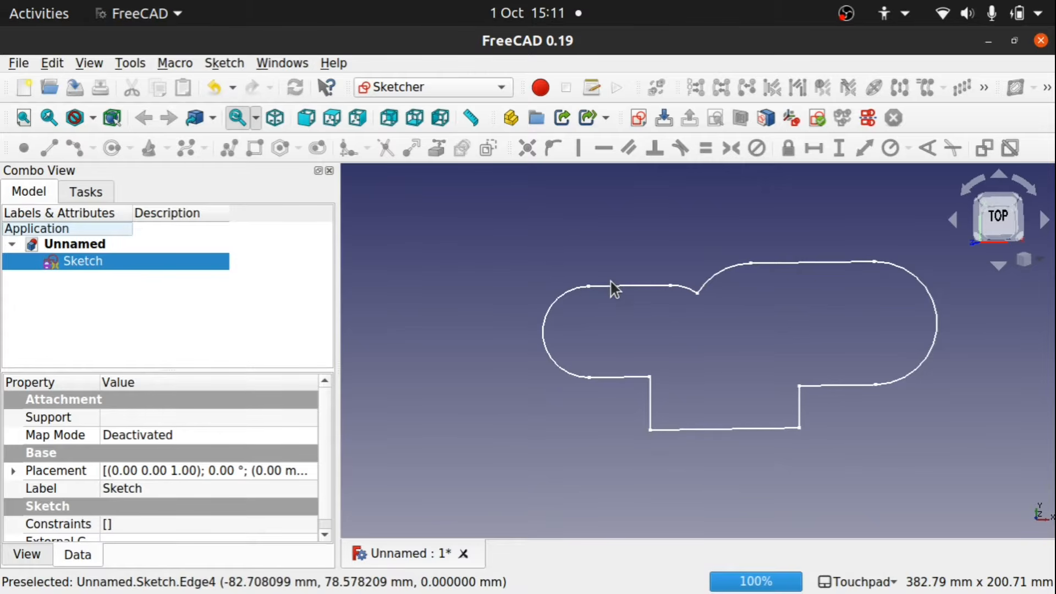
# Switch to the Part workbench.
pyautogui.click(436, 88)
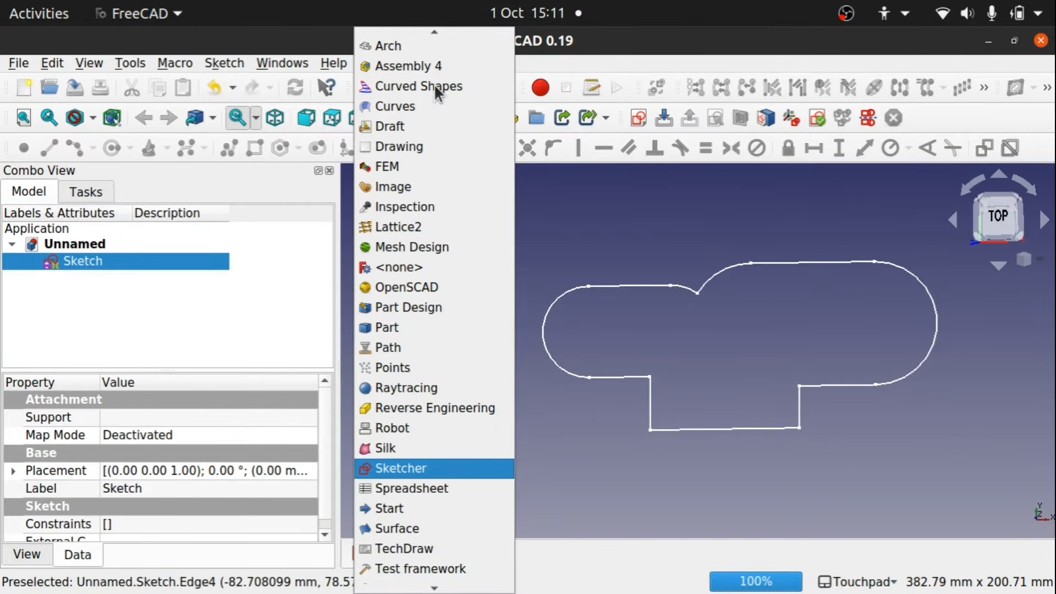
pyautogui.click(431, 329)
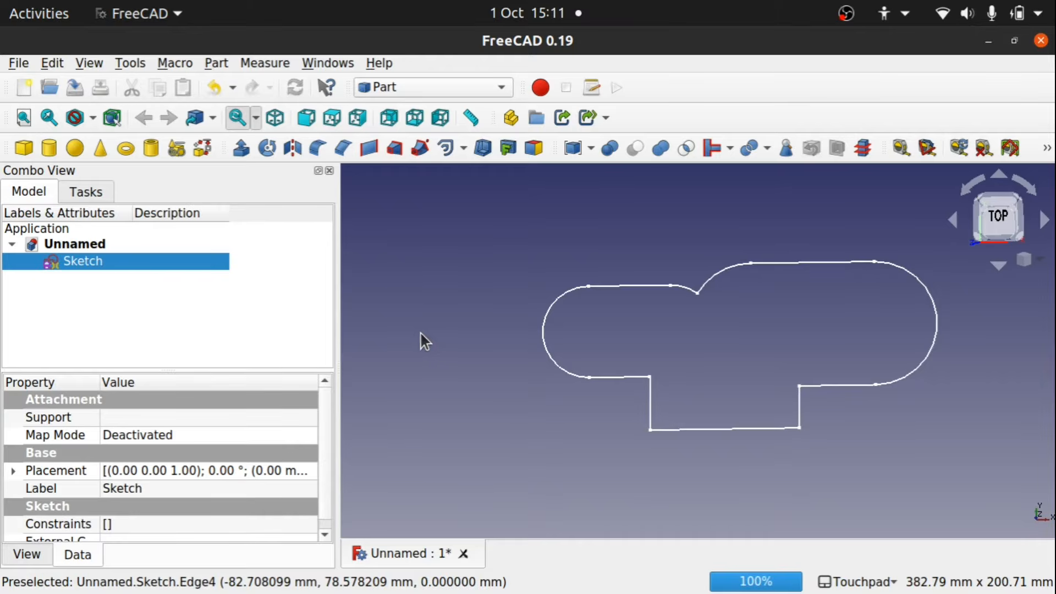
pyautogui.click(463, 151)
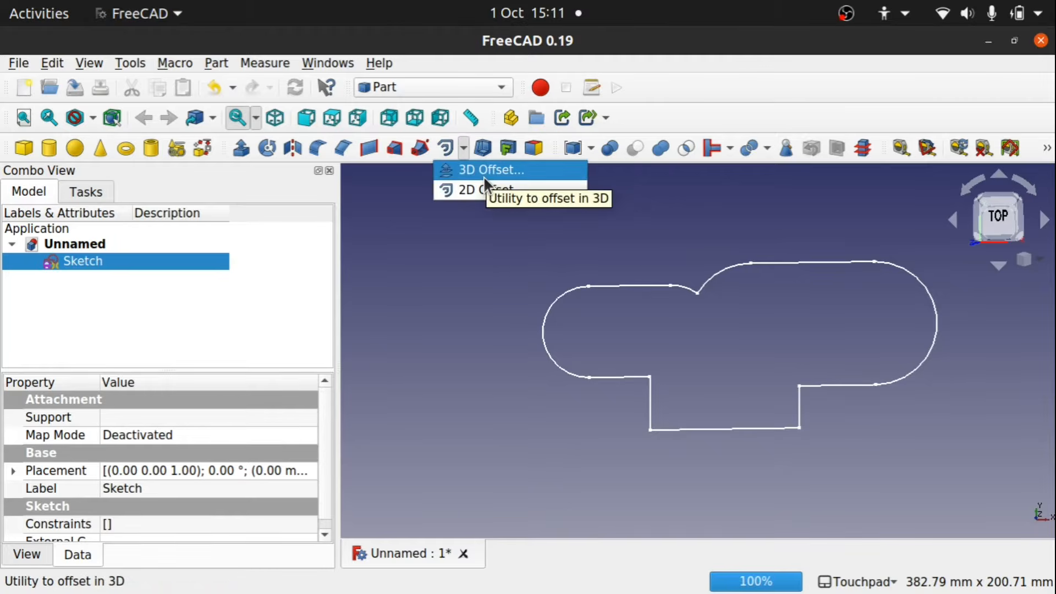
pyautogui.click(482, 172)
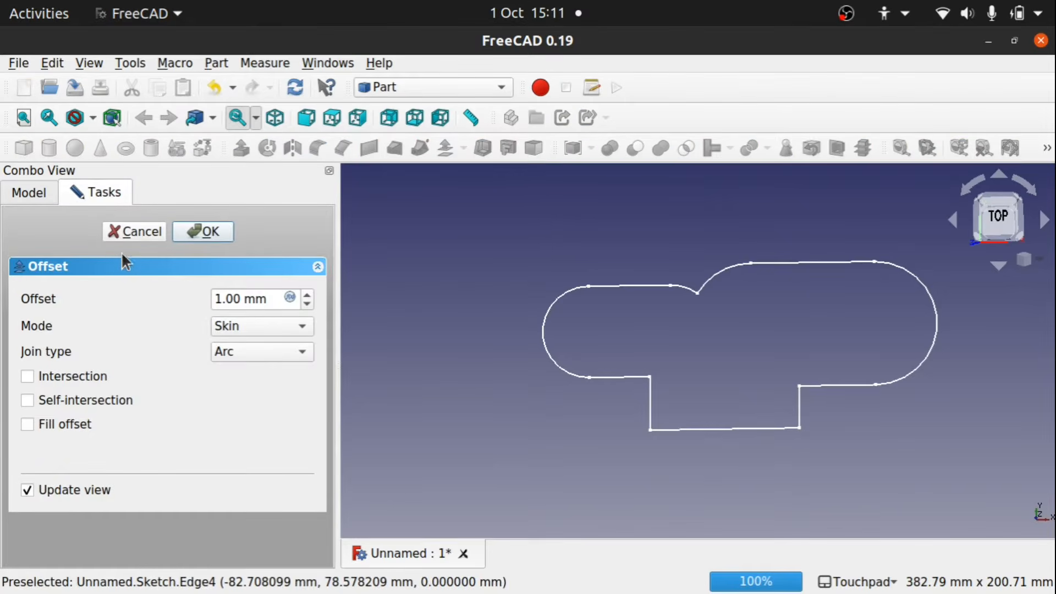
pyautogui.click(125, 231)
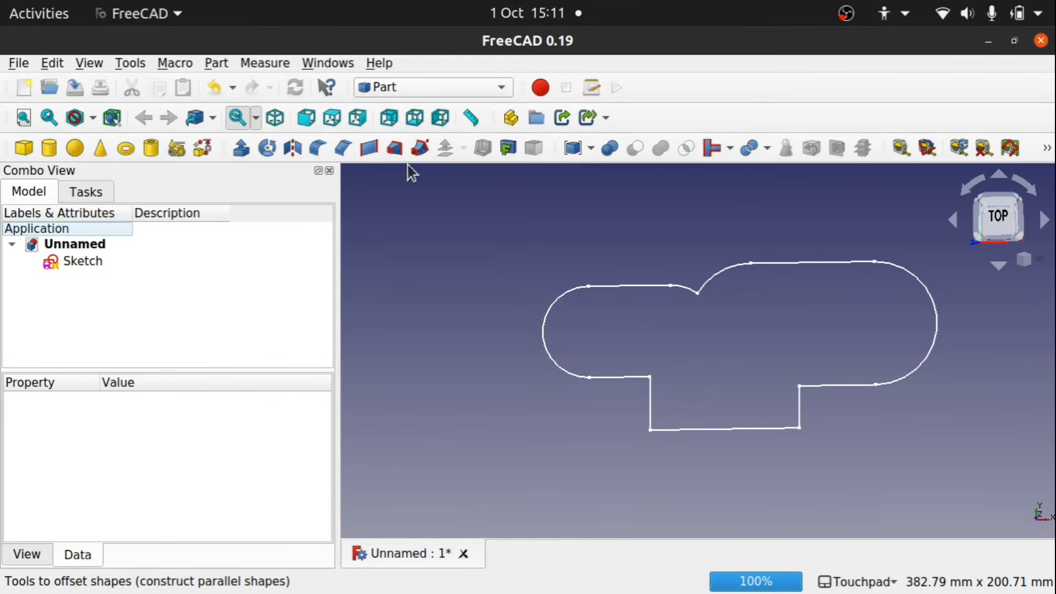
pyautogui.click(224, 64)
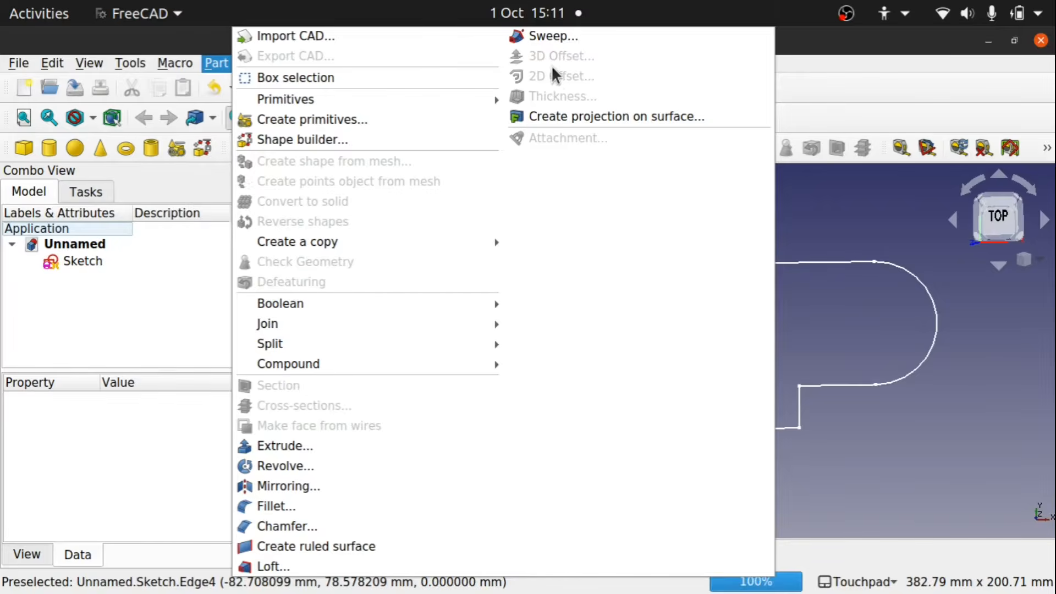
pyautogui.click(877, 226)
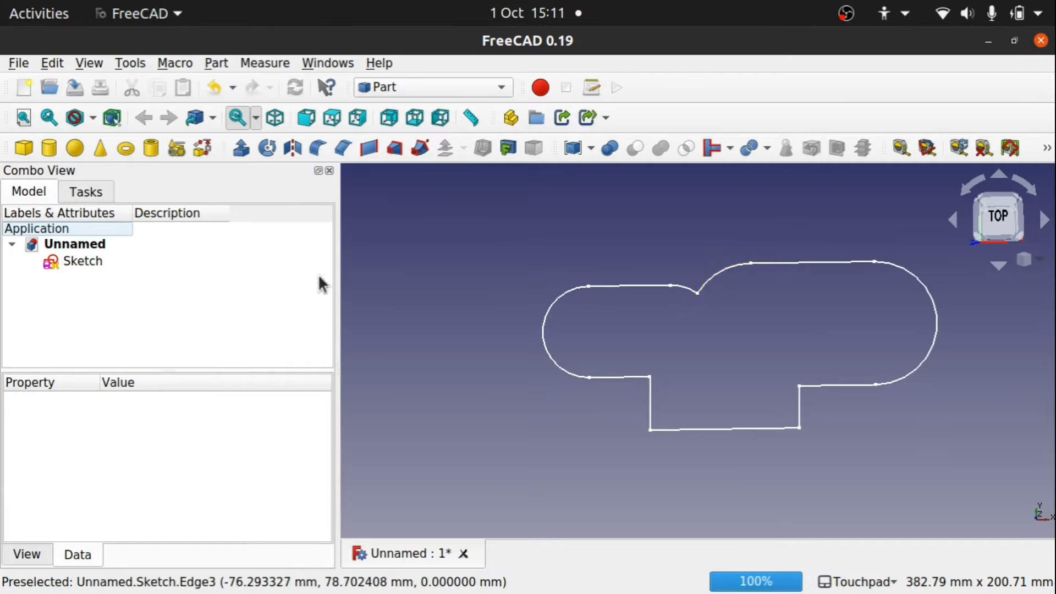
# Start a 2D Offset of the sketch with an offset distance of 6 mm.
pyautogui.click(79, 262)
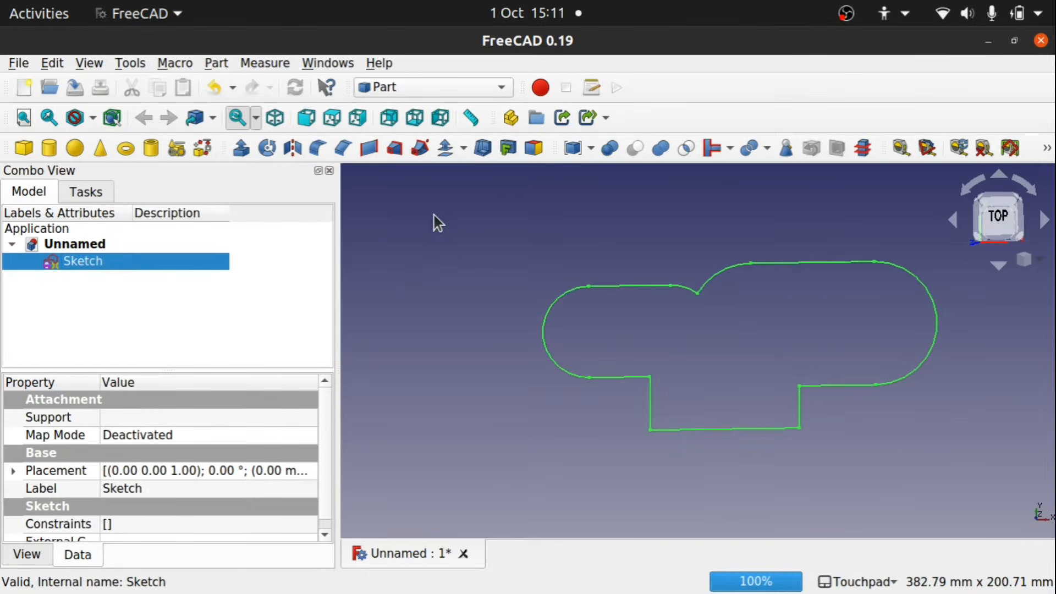
pyautogui.click(217, 64)
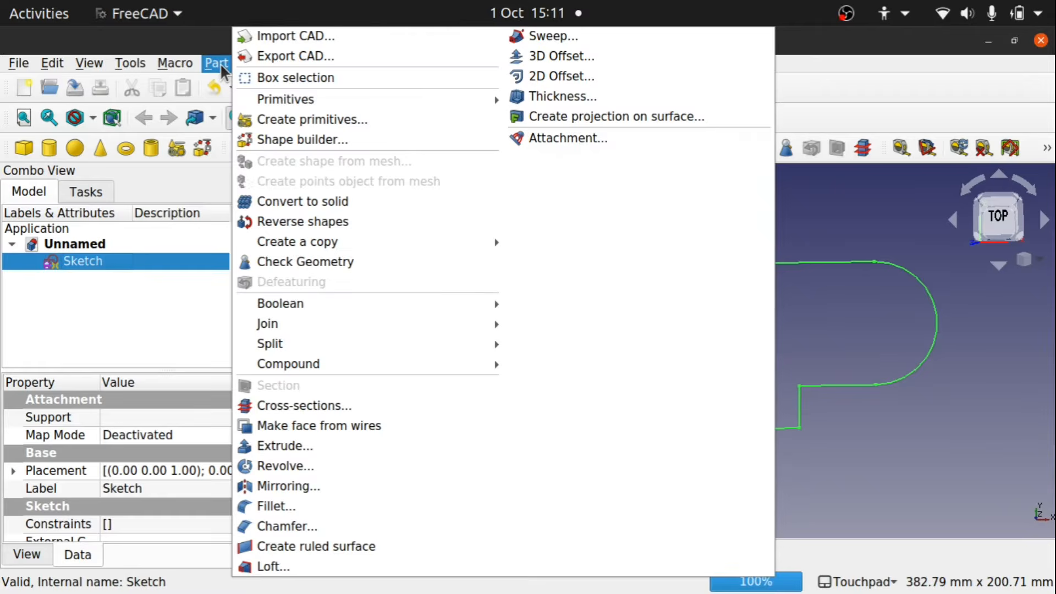
pyautogui.click(603, 77)
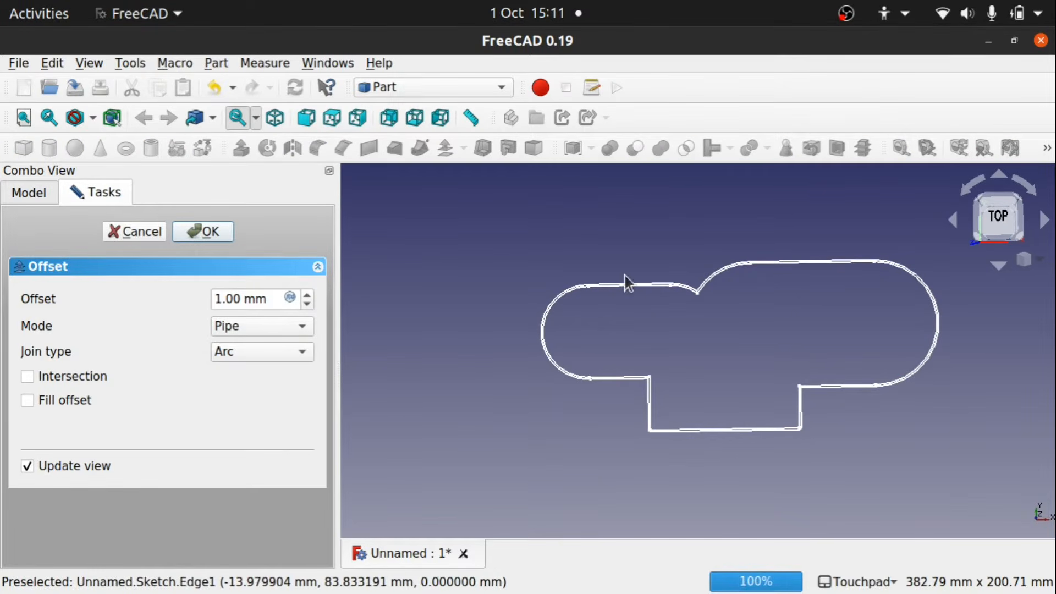
pyautogui.doubleClick(224, 302)
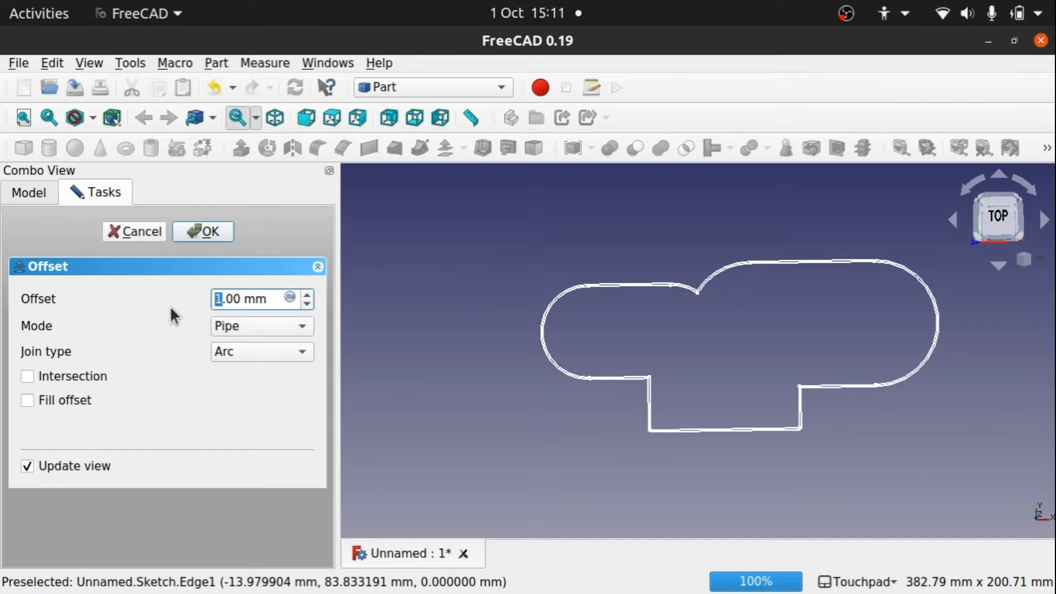
pyautogui.write('6')
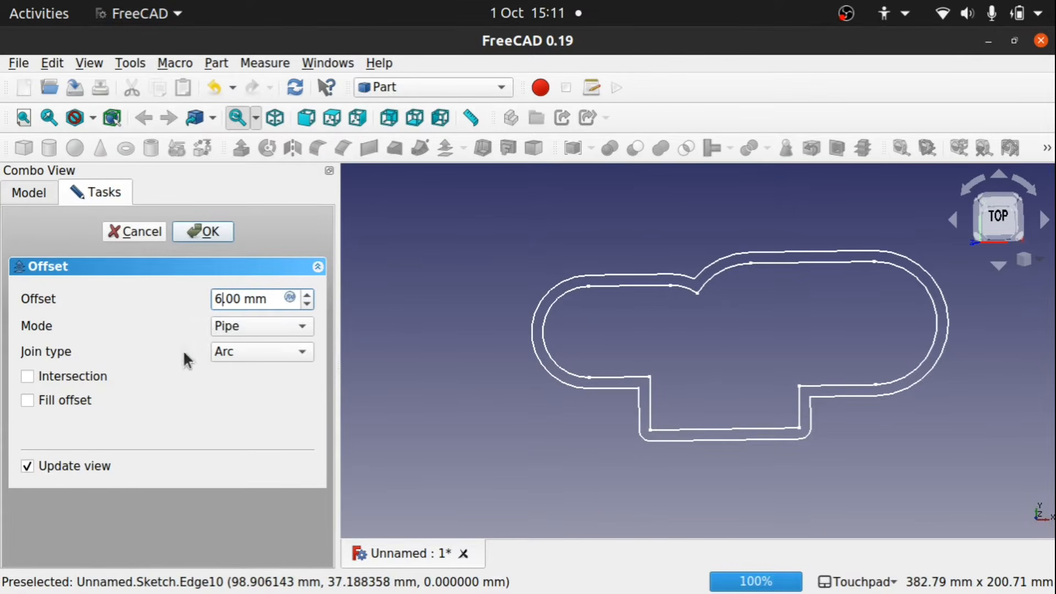
# Try the Tangent and Intersection join types on the 6 mm outward offset.
pyautogui.click(251, 352)
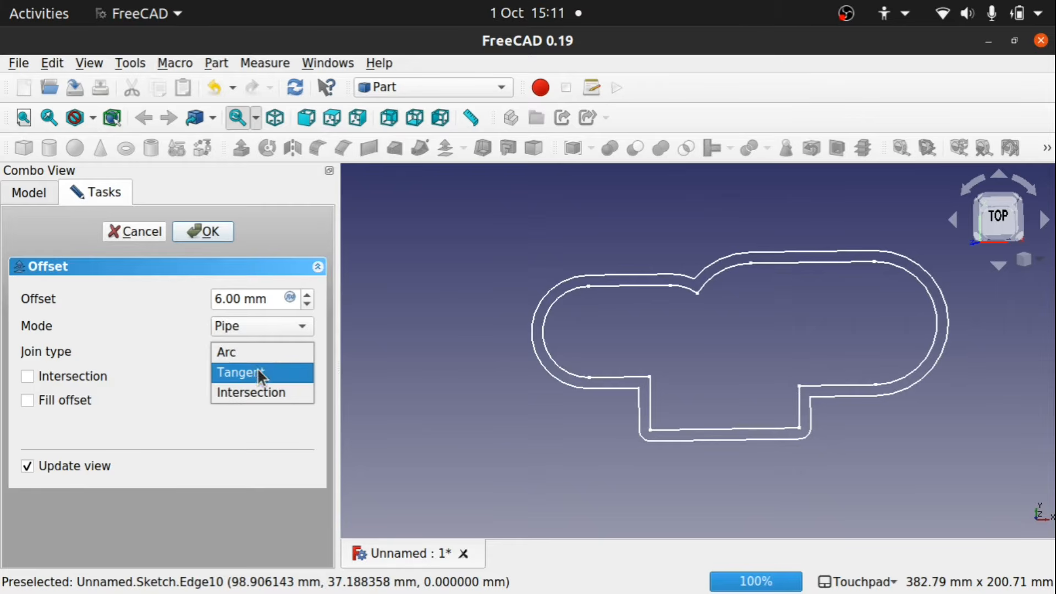
pyautogui.click(256, 368)
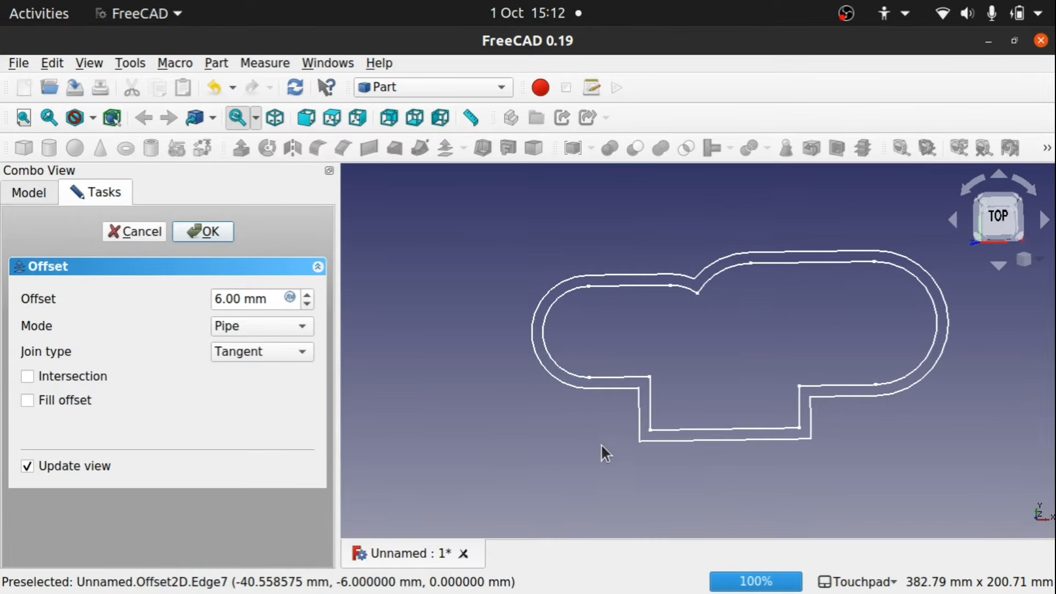
pyautogui.click(278, 352)
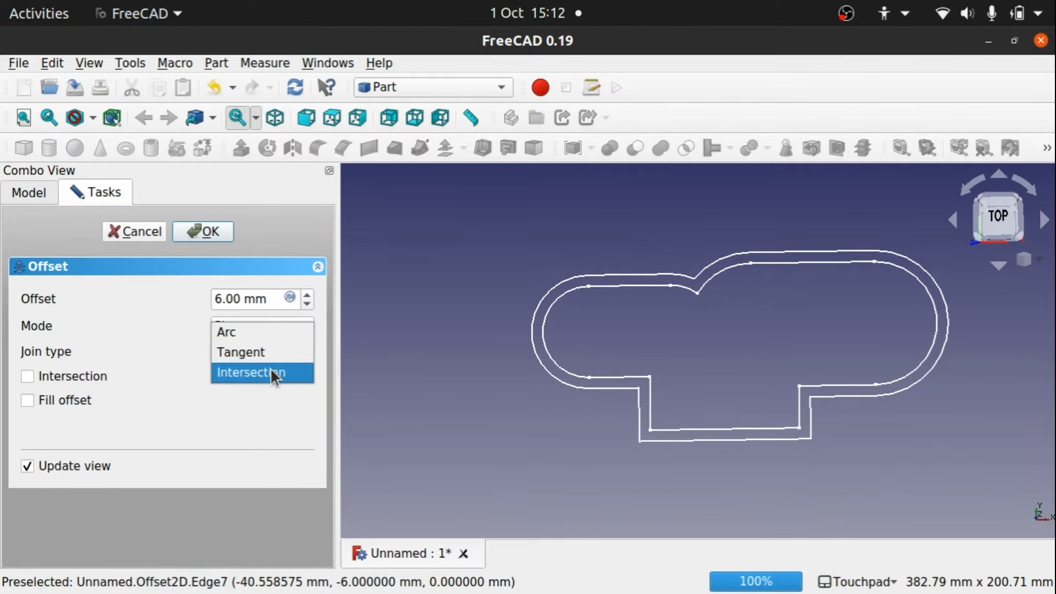
pyautogui.click(271, 367)
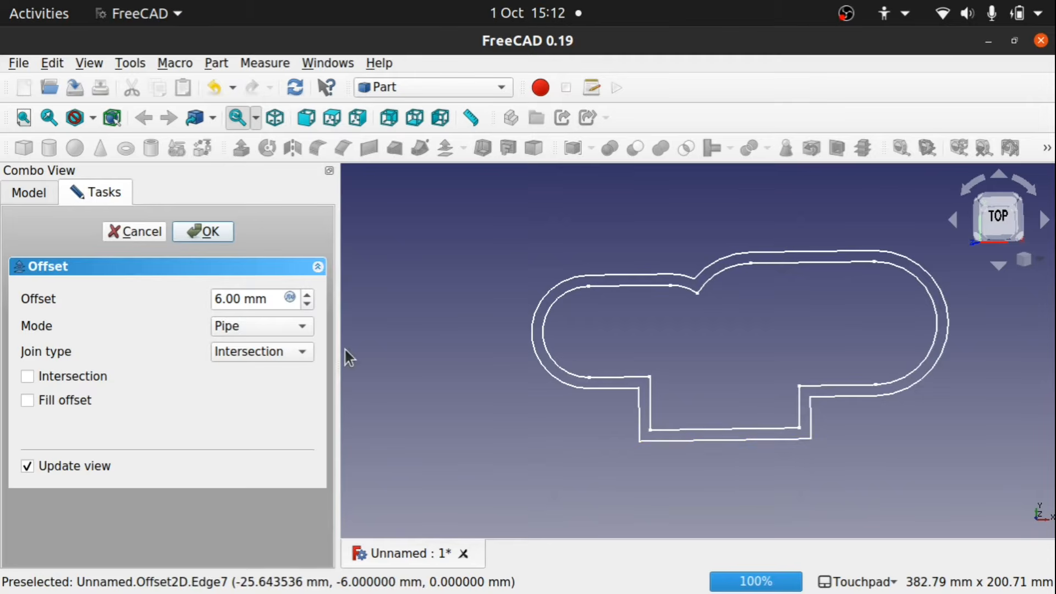
# Try the Skin mode on the offset, and set the mode back to Pipe.
pyautogui.click(258, 333)
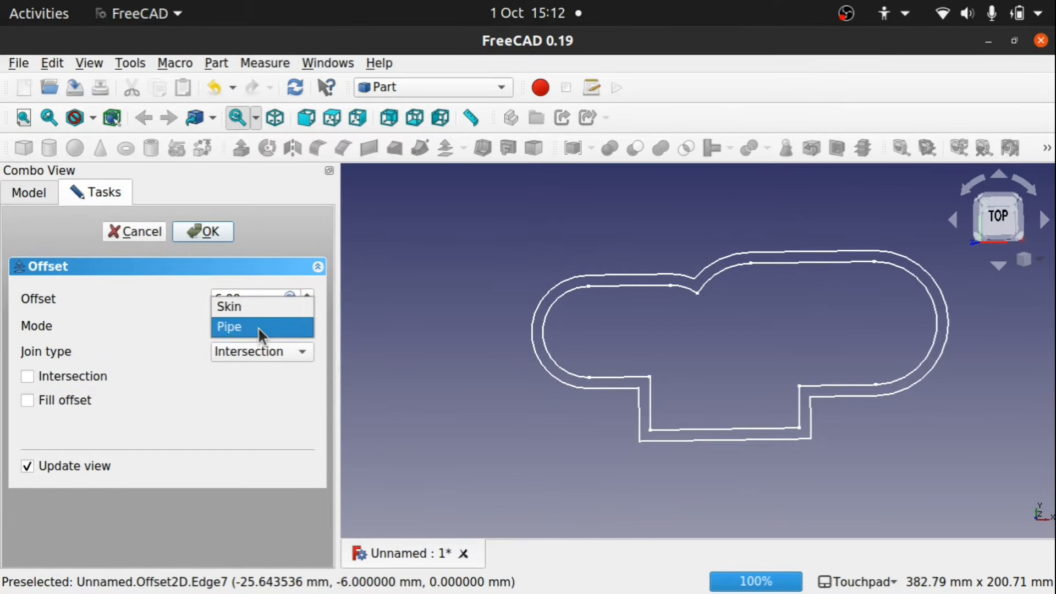
pyautogui.click(244, 308)
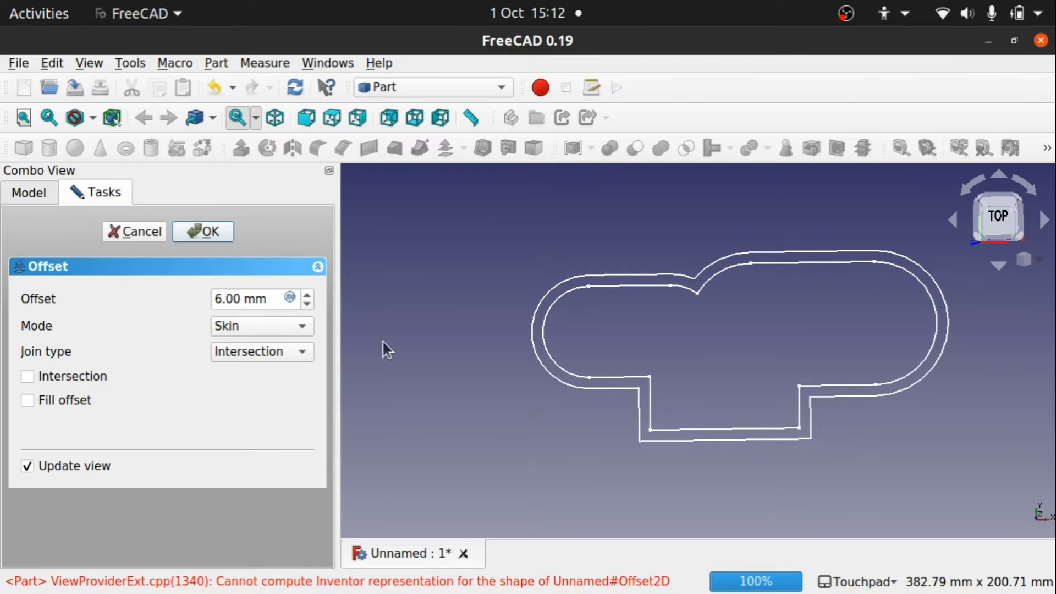
pyautogui.click(261, 330)
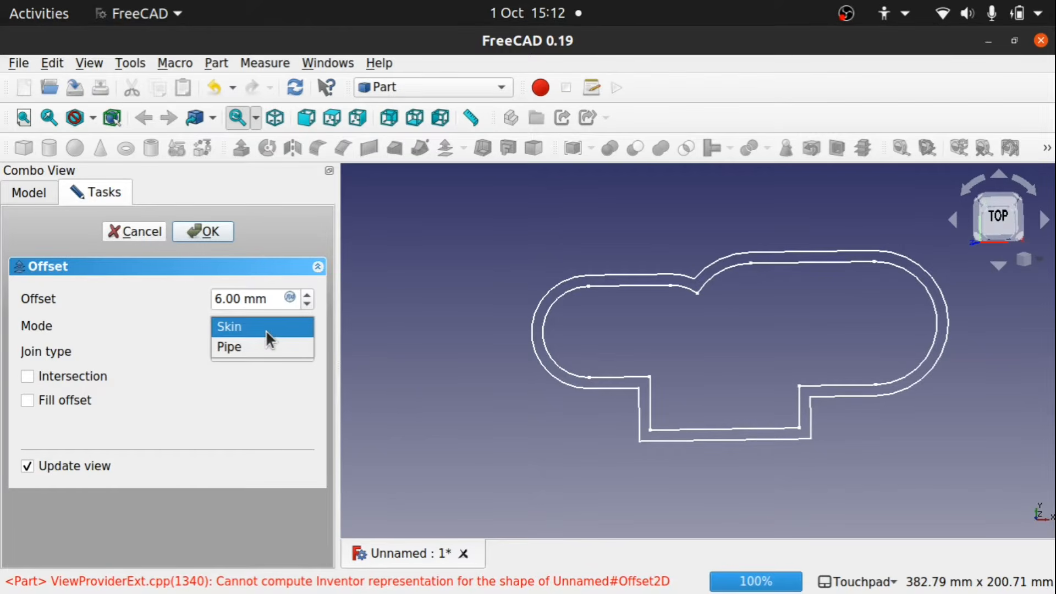
pyautogui.click(266, 347)
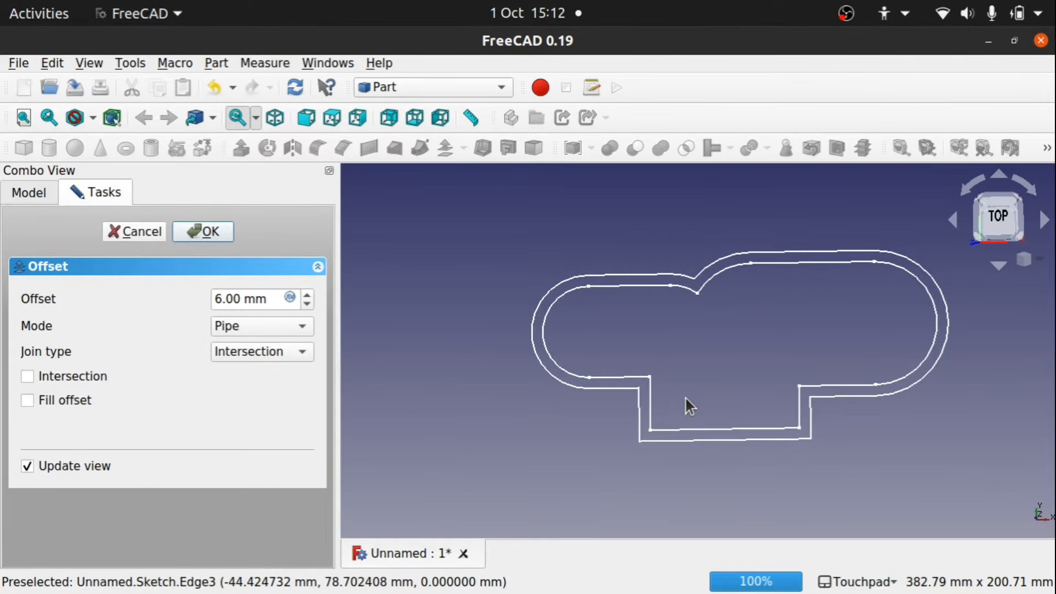
# Set the offset to -6 mm so it runs inside the outline, and try the Tangent and Arc join types.
pyautogui.click(214, 298)
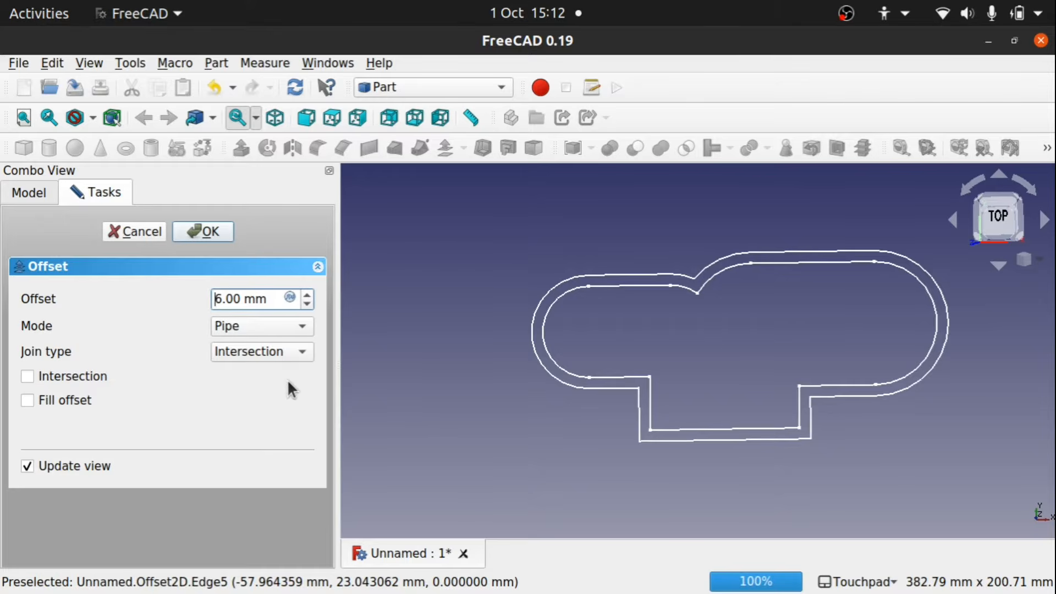
pyautogui.write('-')
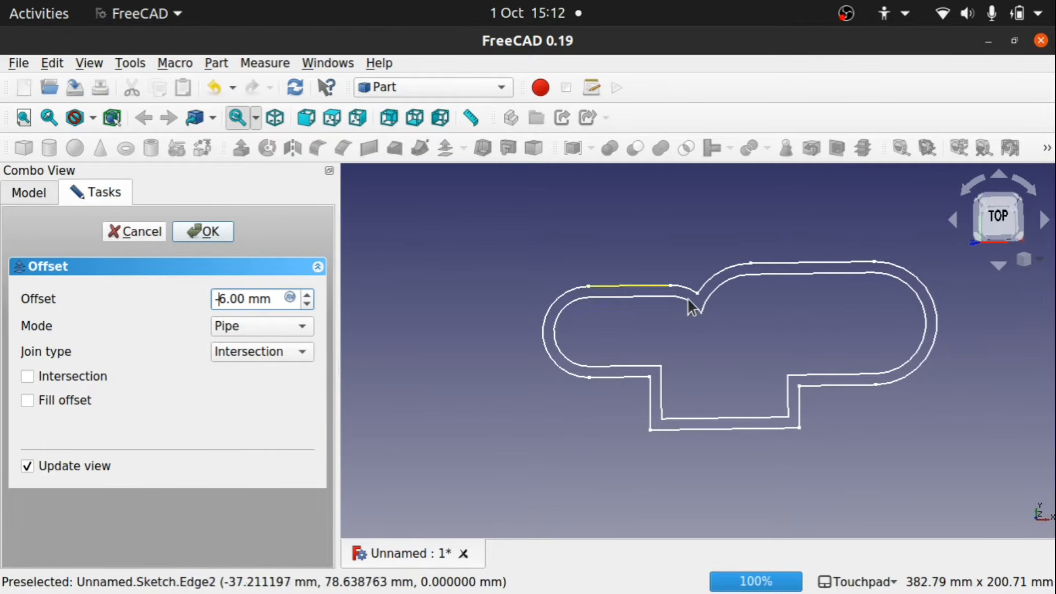
pyautogui.click(254, 352)
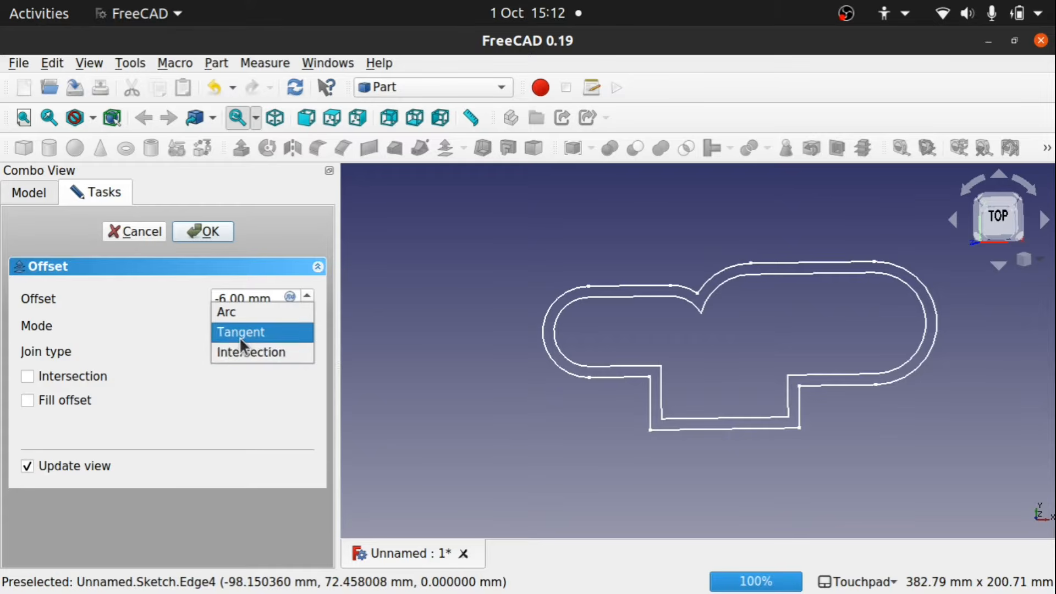
pyautogui.click(242, 331)
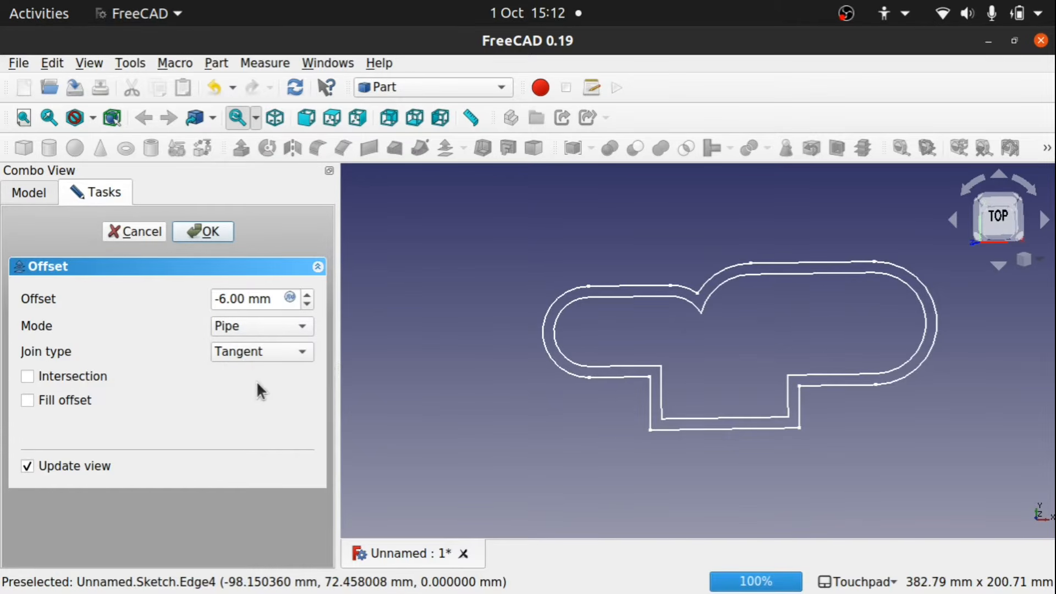
pyautogui.click(244, 355)
pyautogui.click(243, 330)
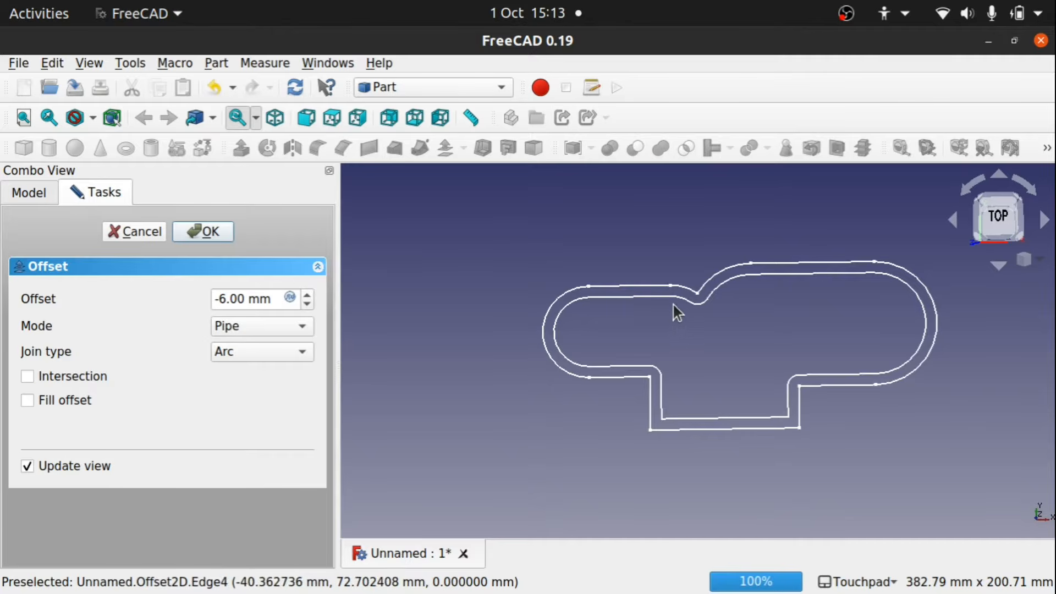
# Try inward offsets of -16 mm and -26 mm, and examine the pointed corner of the inner contour up close.
pyautogui.click(224, 302)
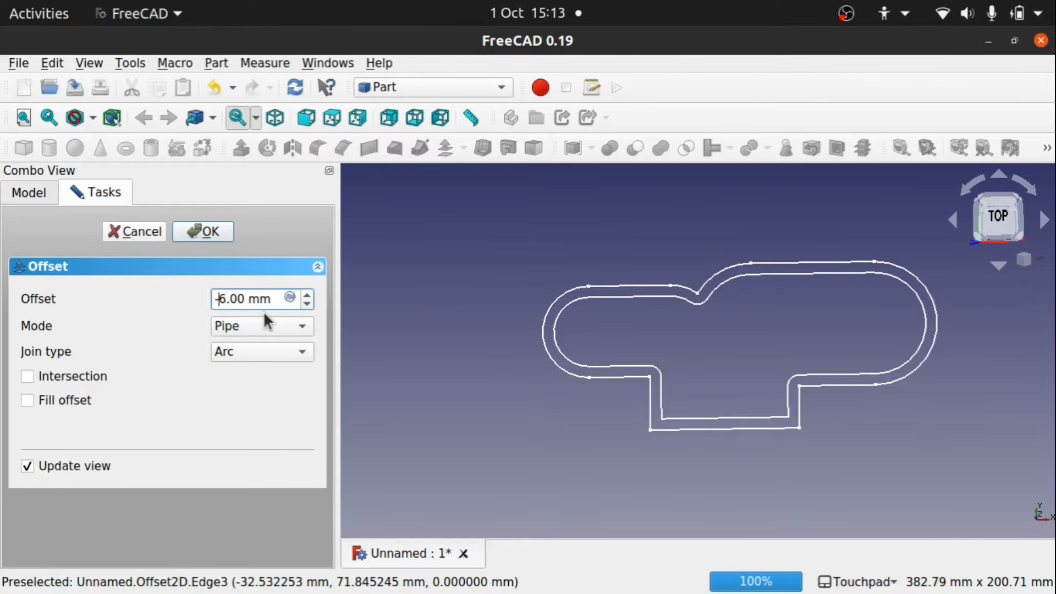
pyautogui.write('1')
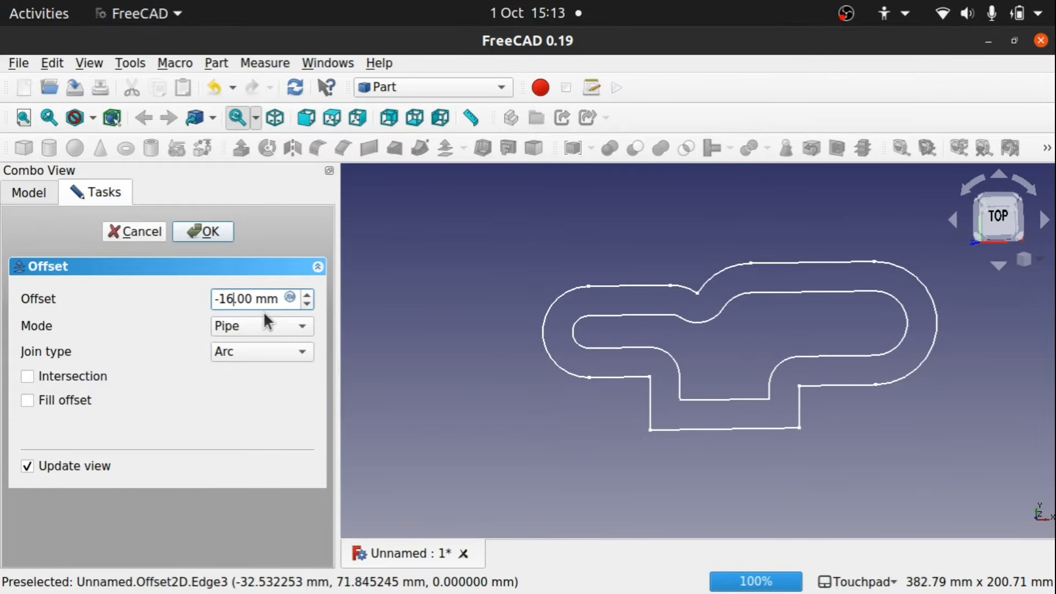
pyautogui.press('BackSpace')
pyautogui.write('2')
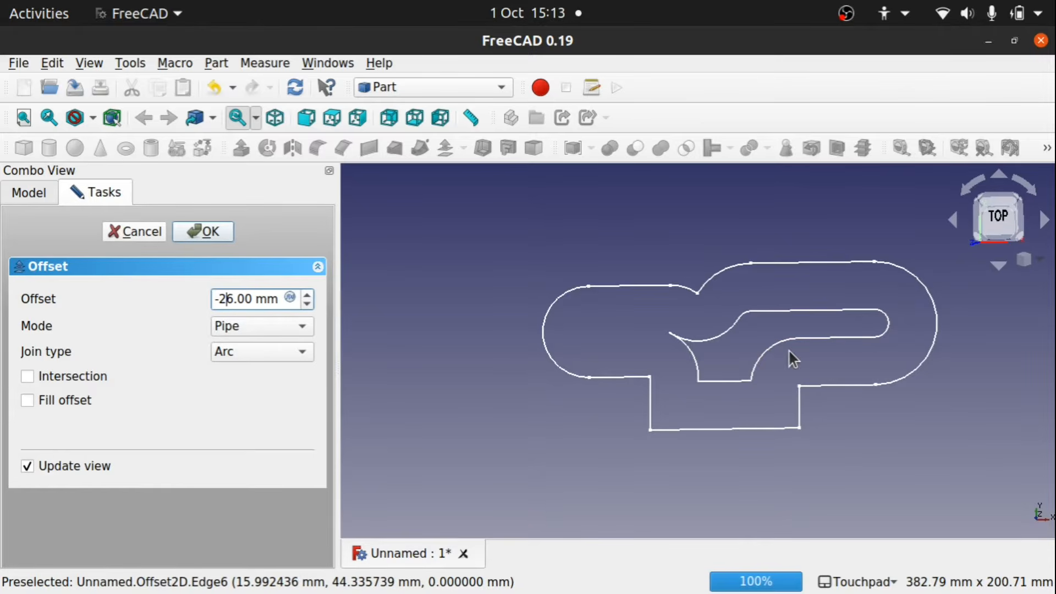
pyautogui.scroll(5, 788, 349)
pyautogui.scroll(-2, 787, 349)
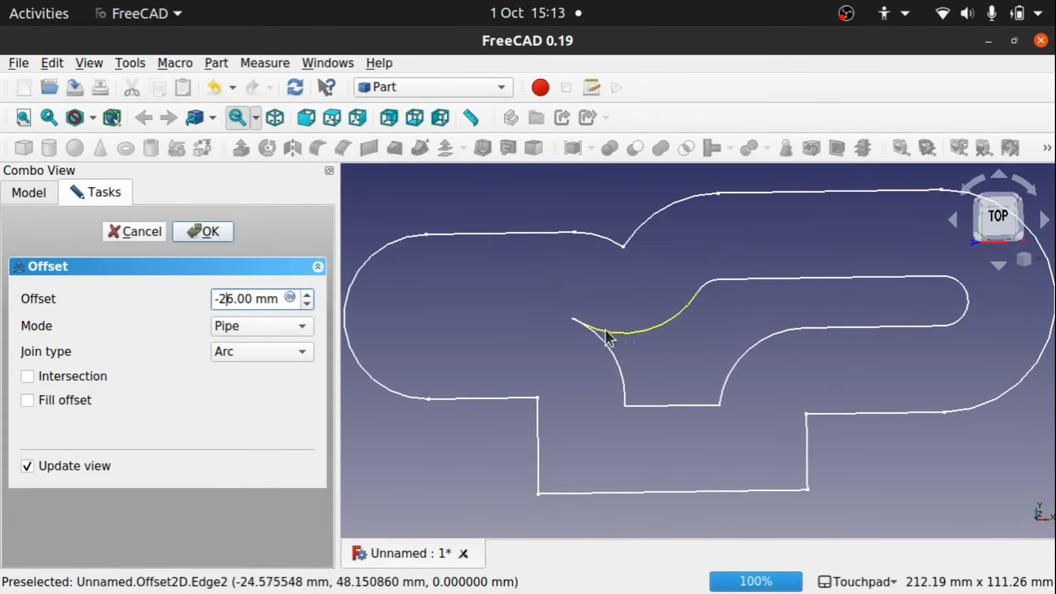
pyautogui.scroll(4, 599, 337)
pyautogui.scroll(-1, 599, 337)
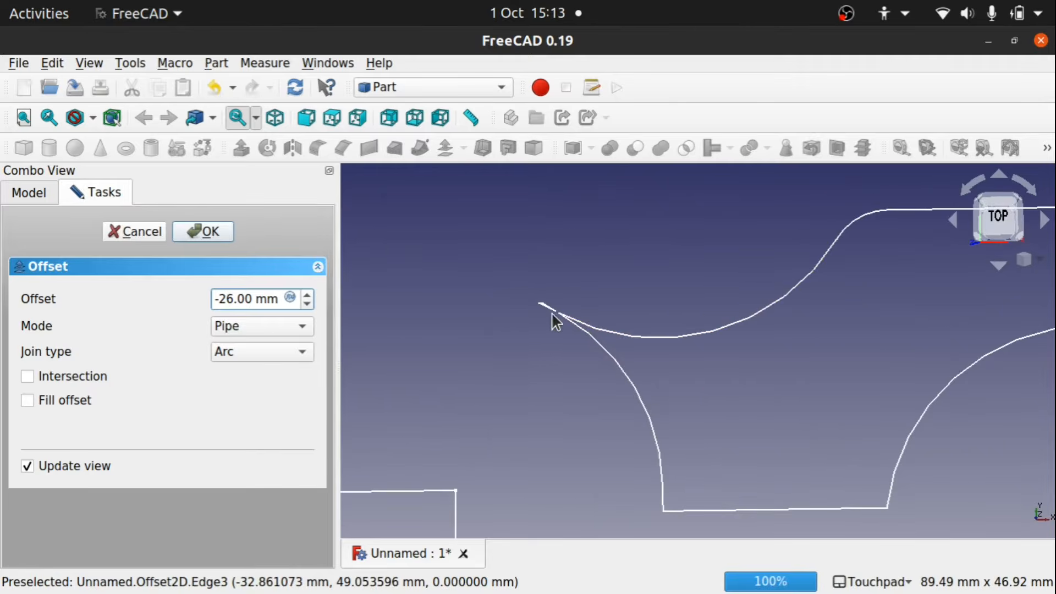
pyautogui.scroll(6, 557, 317)
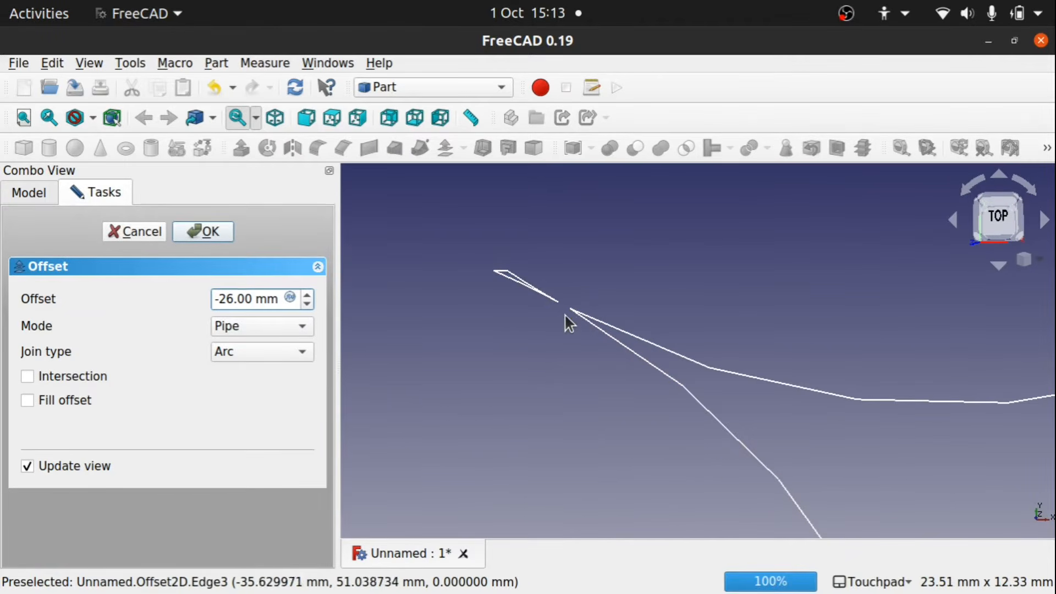
# Try the Tangent and Intersection join types and the Skin mode on the -26 mm offset.
pyautogui.click(249, 356)
pyautogui.click(247, 365)
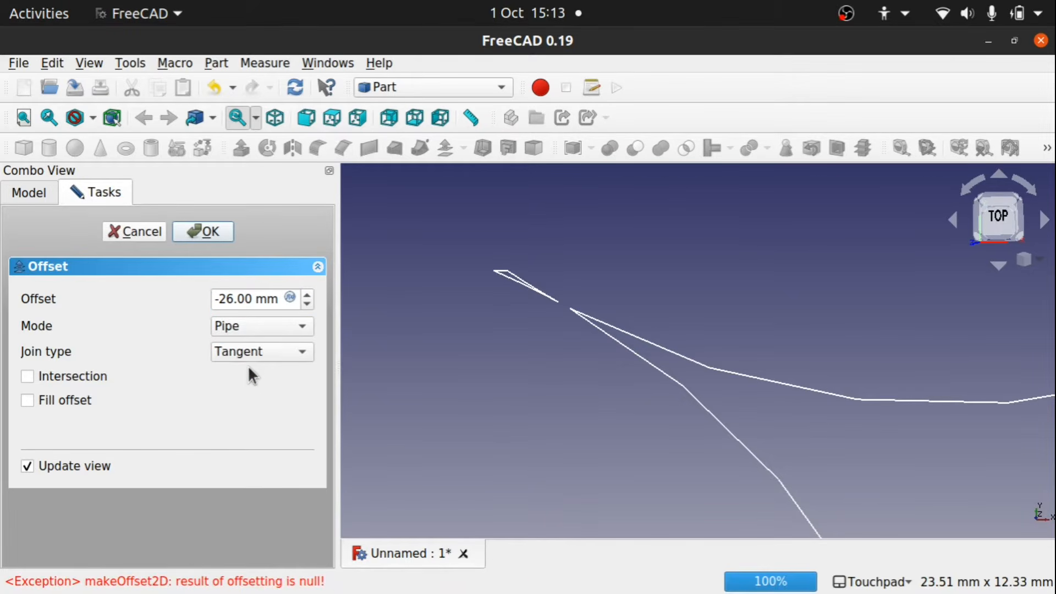
pyautogui.click(259, 354)
pyautogui.click(251, 373)
pyautogui.scroll(-1, 235, 348)
pyautogui.click(259, 327)
pyautogui.click(245, 312)
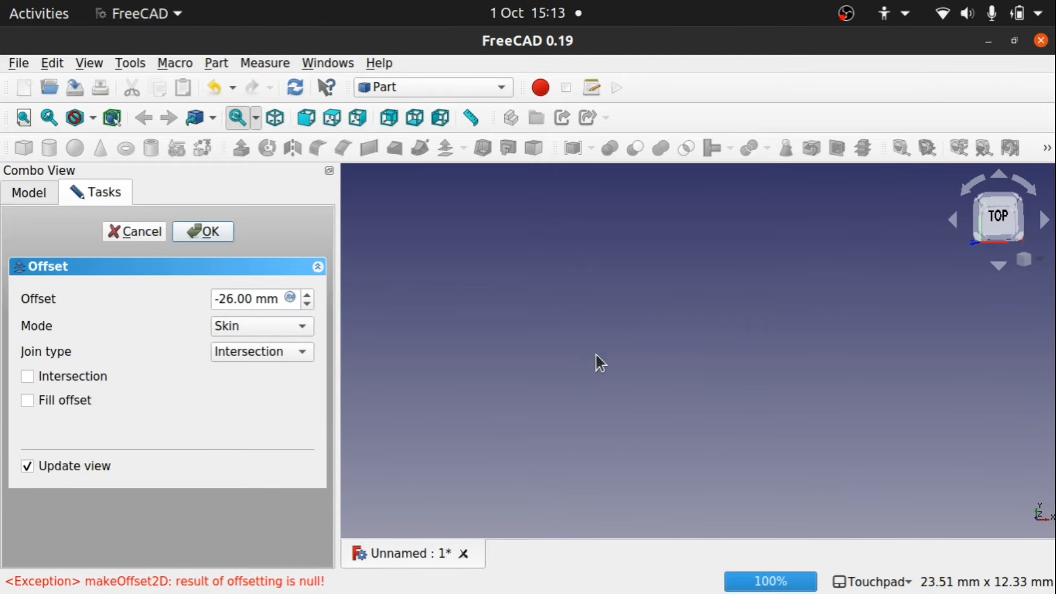
pyautogui.scroll(-15, 527, 345)
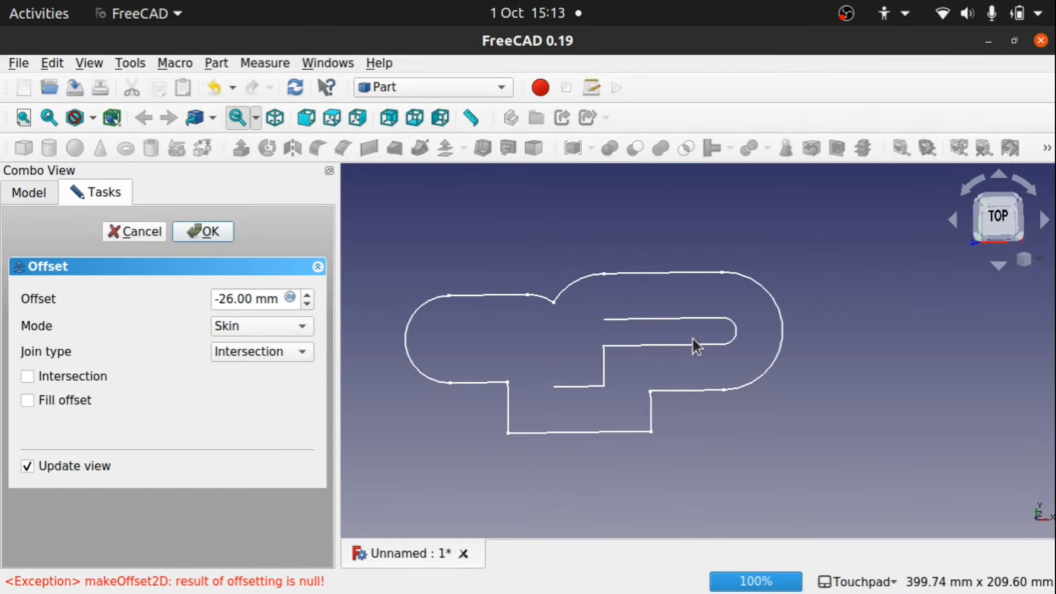
# Return the offset to Pipe mode with the Arc join type, and toggle Fill offset on and off to preview it.
pyautogui.click(258, 324)
pyautogui.click(239, 340)
pyautogui.click(255, 351)
pyautogui.click(244, 310)
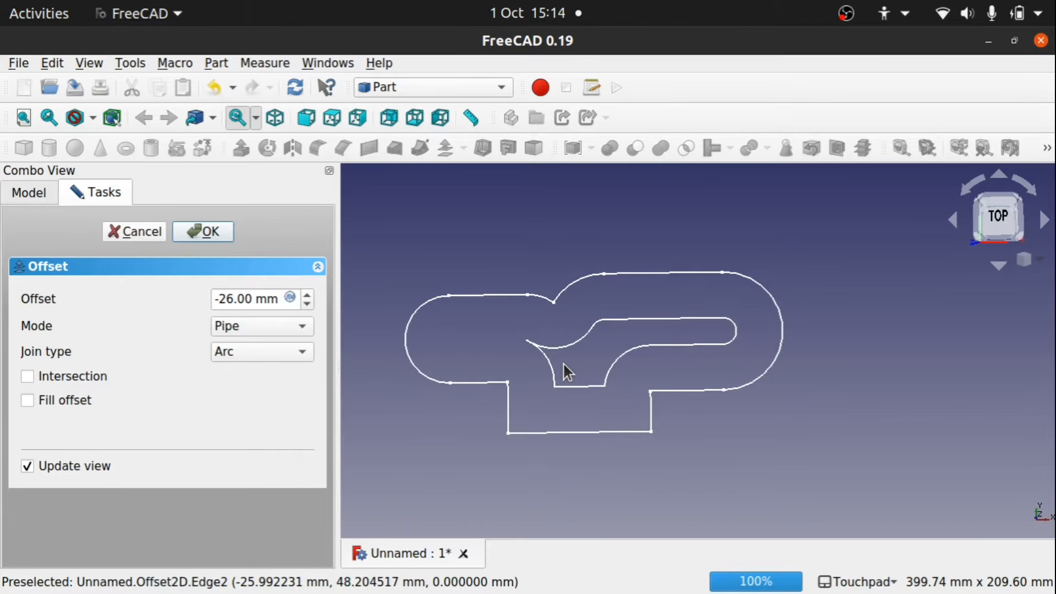
pyautogui.click(75, 407)
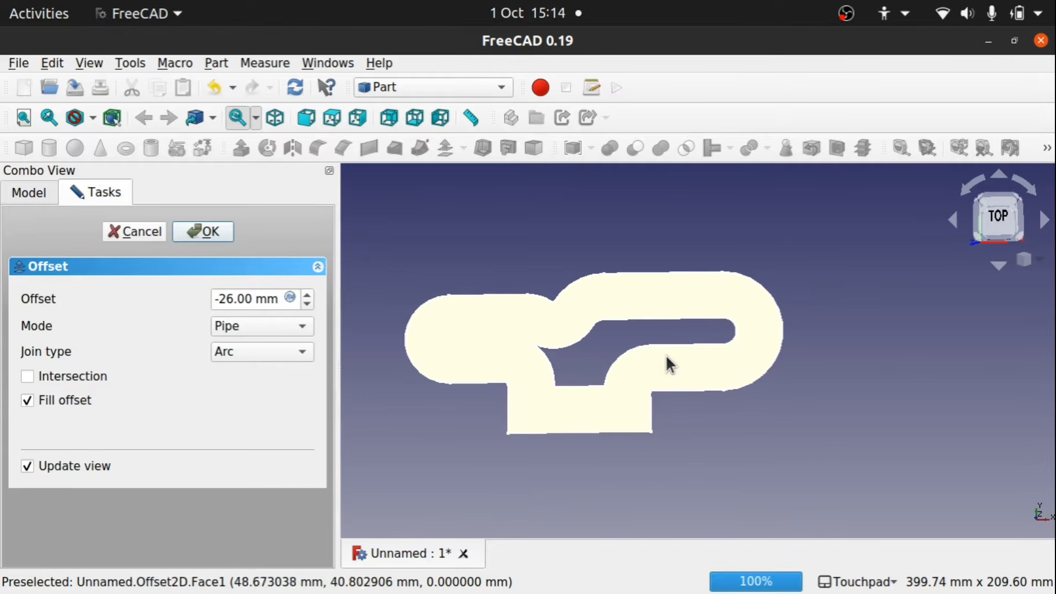
pyautogui.click(27, 400)
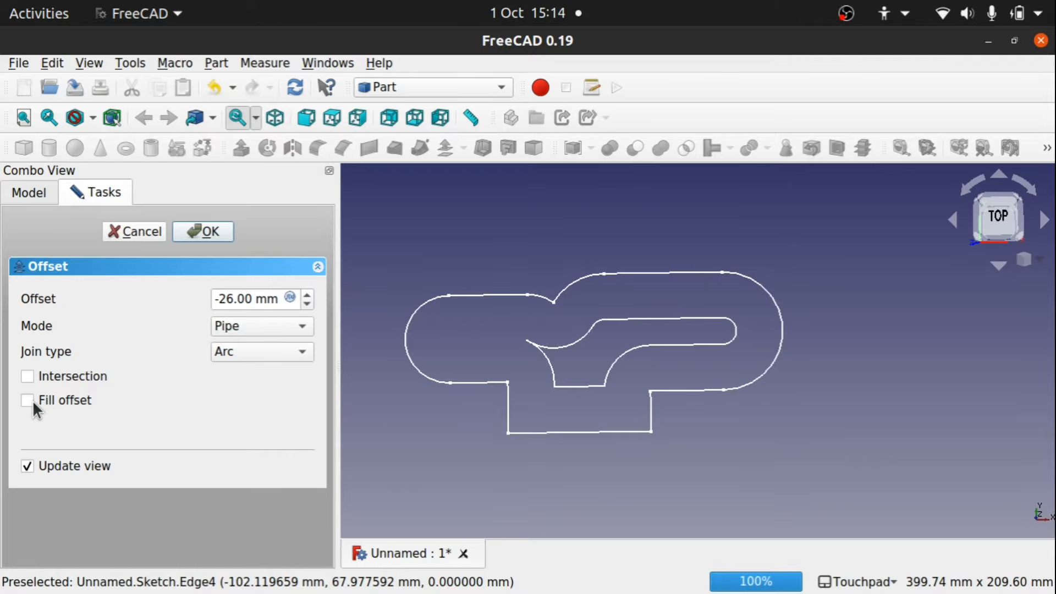
# Set the offset to 6 mm with the Tangent join type, create it, and select the long upper edge of the offset contour.
pyautogui.click(226, 298)
pyautogui.press('BackSpace')
pyautogui.press('BackSpace')
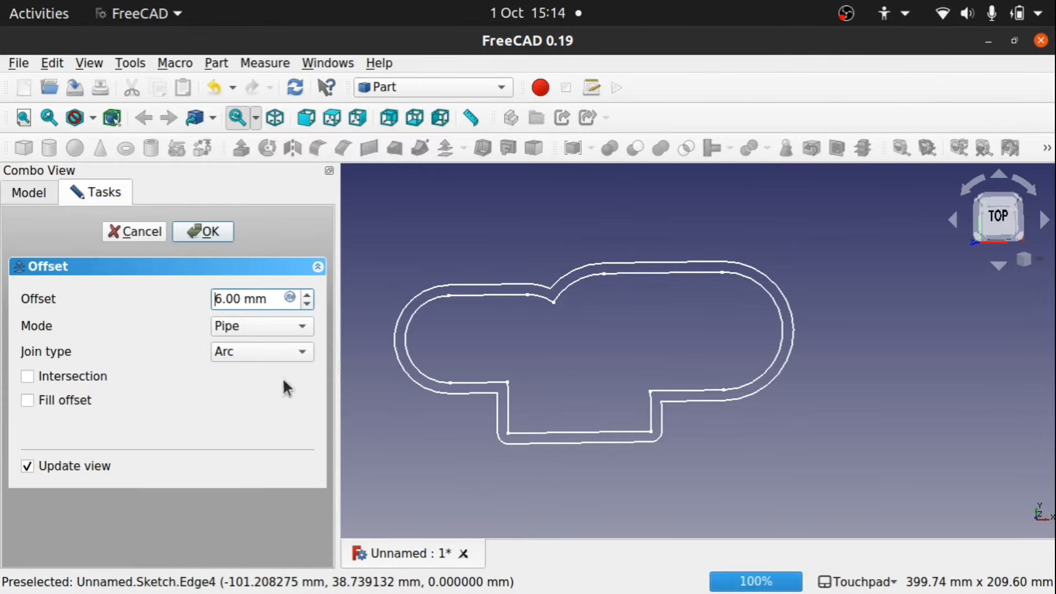
pyautogui.click(256, 350)
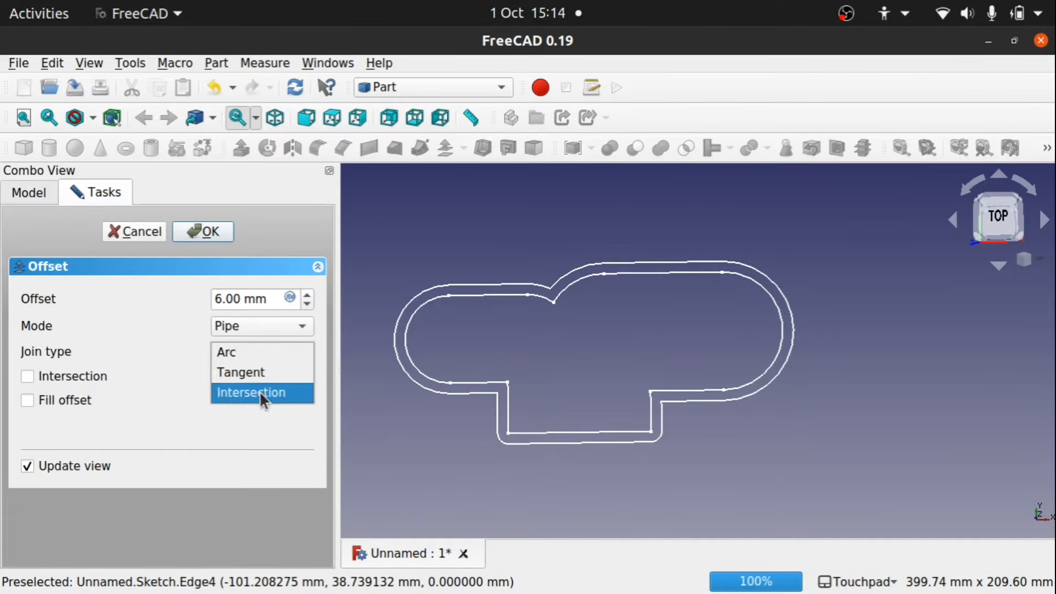
pyautogui.click(247, 371)
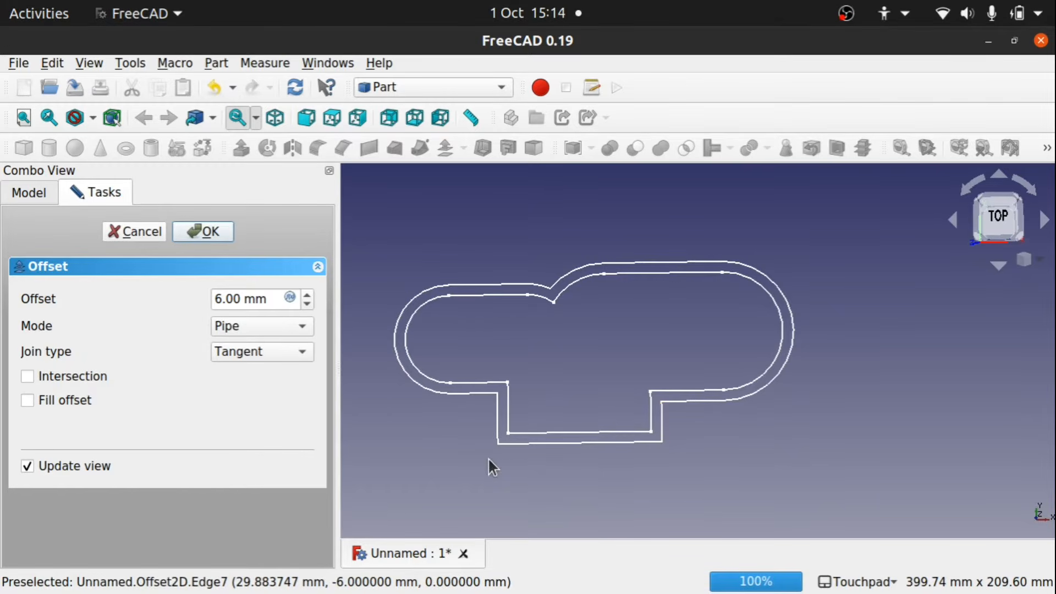
pyautogui.click(205, 237)
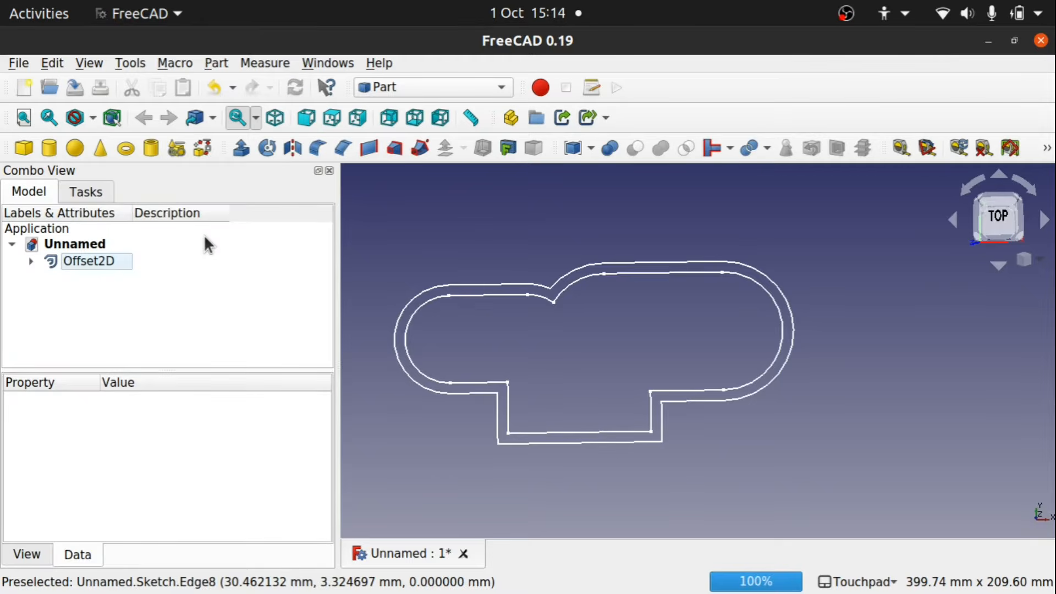
pyautogui.click(787, 302)
pyautogui.click(674, 262)
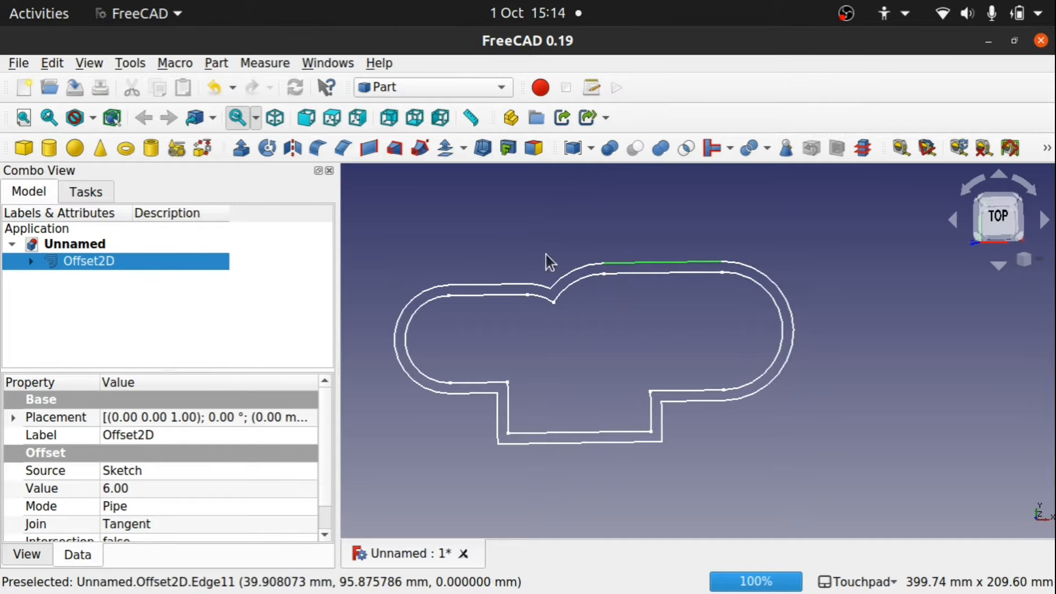
# Select the short upper edge, the left arc and the bottom edge of the offset contour in turn.
pyautogui.click(463, 286)
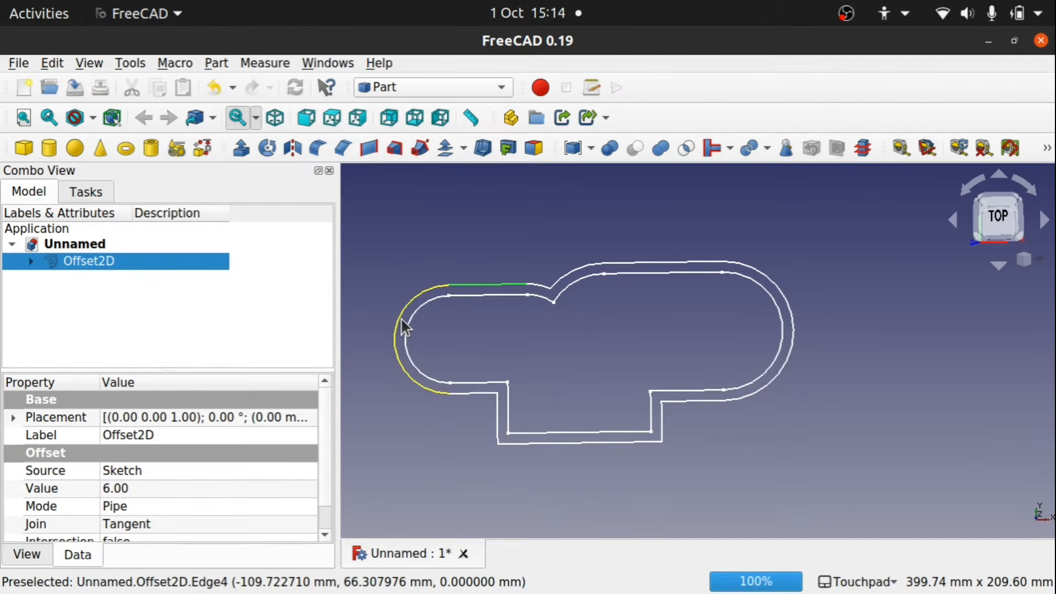
pyautogui.click(404, 323)
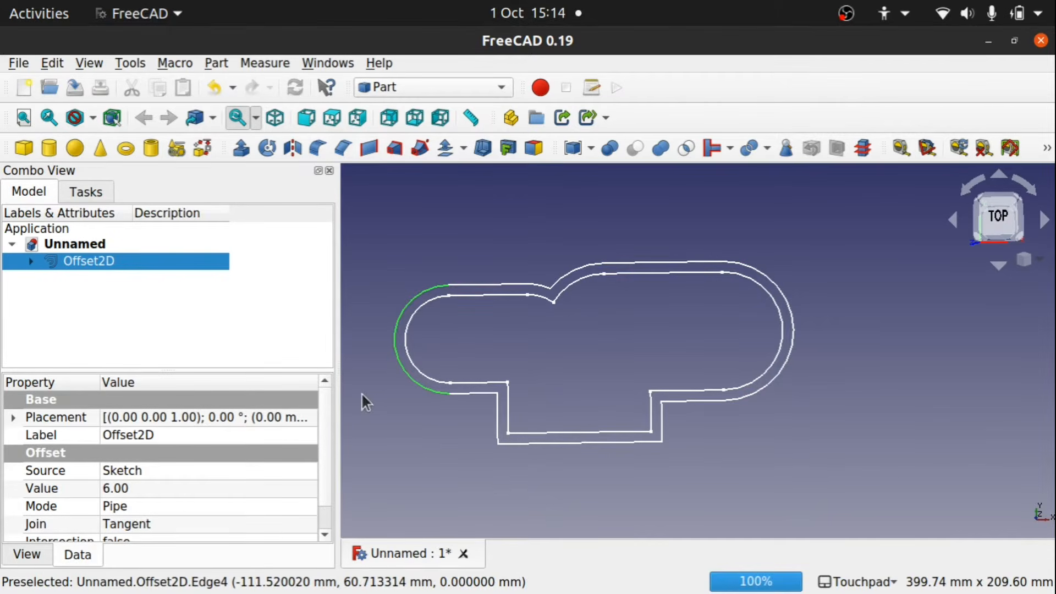
pyautogui.click(580, 441)
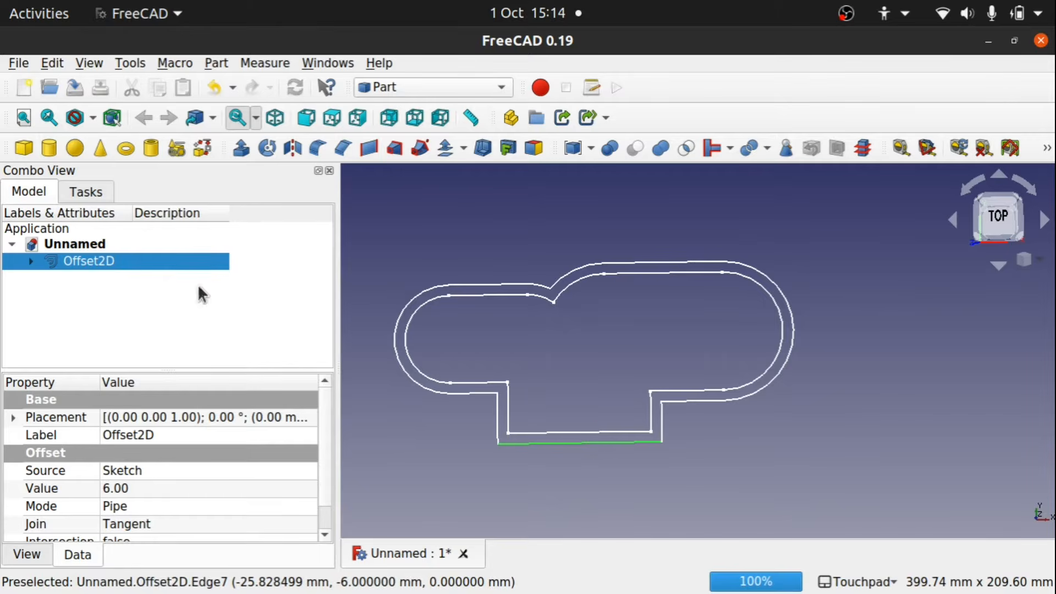
# Switch to the Draft workbench and convert the 2D offset into an editable sketch with Draft to Sketch.
pyautogui.click(432, 89)
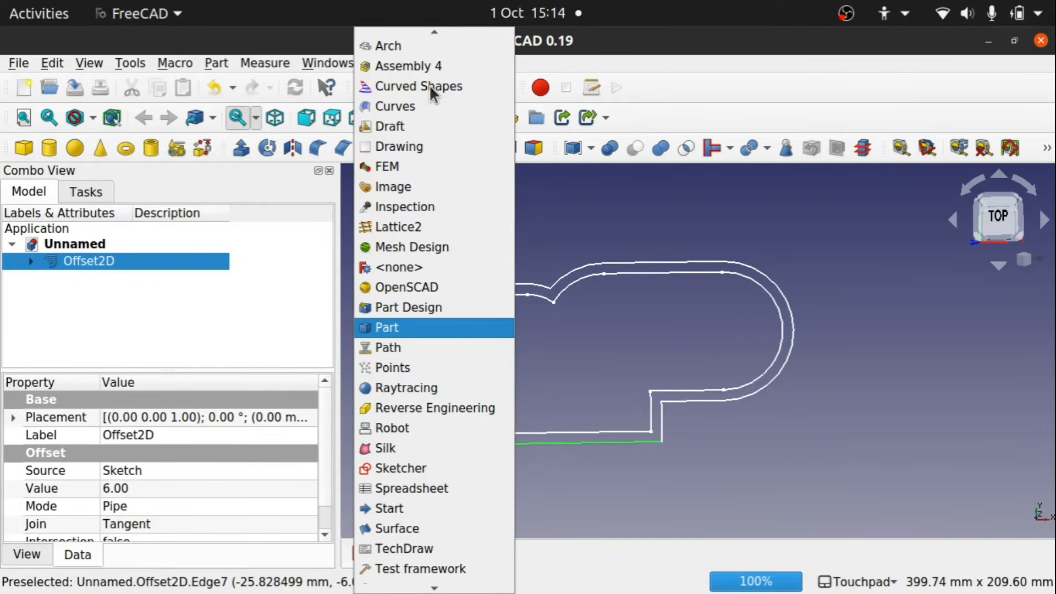
pyautogui.click(415, 126)
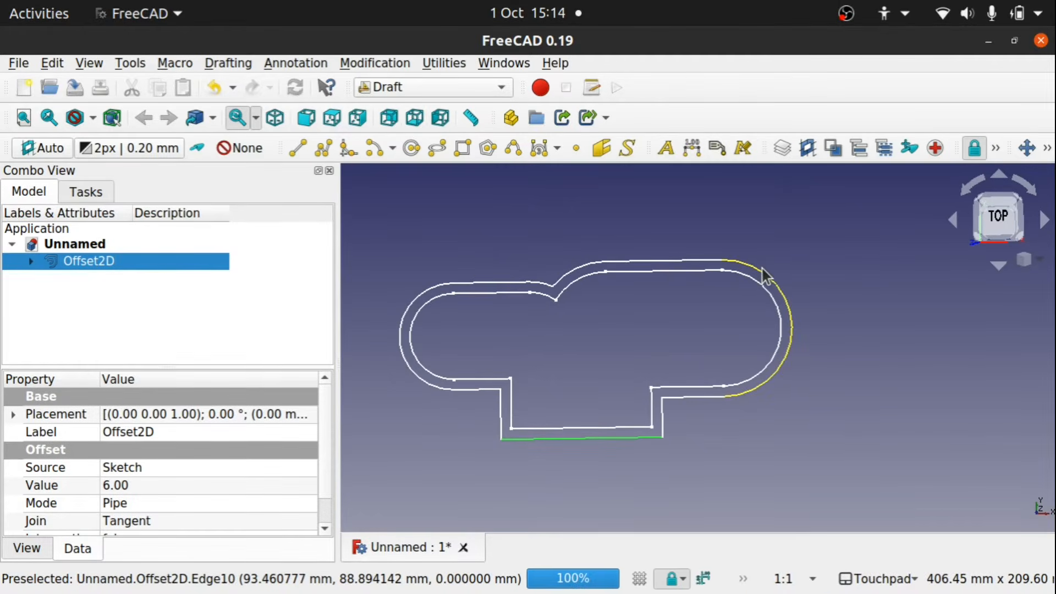
pyautogui.click(1046, 148)
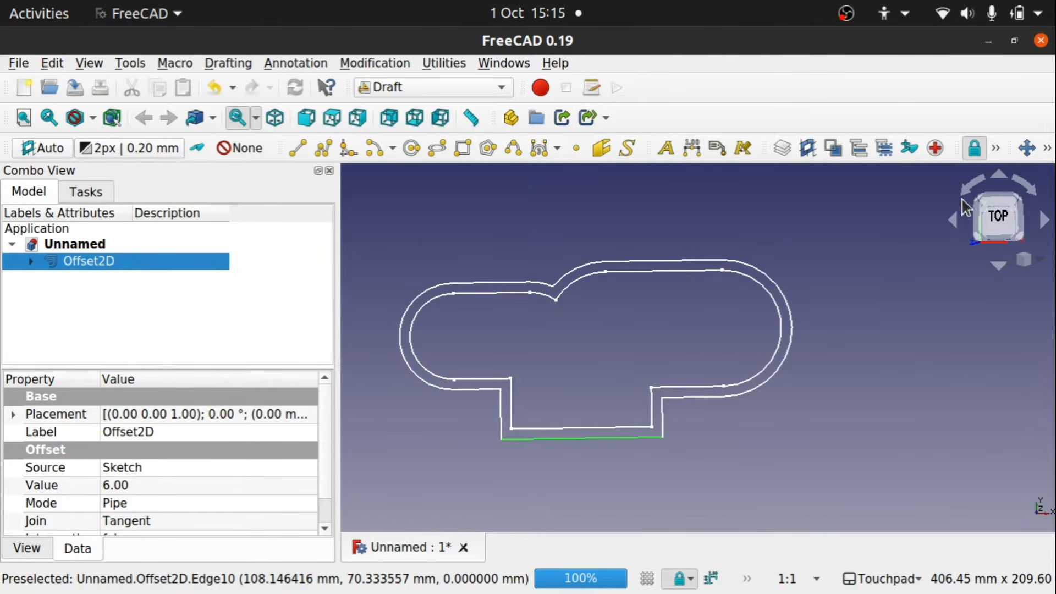
pyautogui.click(1047, 150)
pyautogui.click(374, 62)
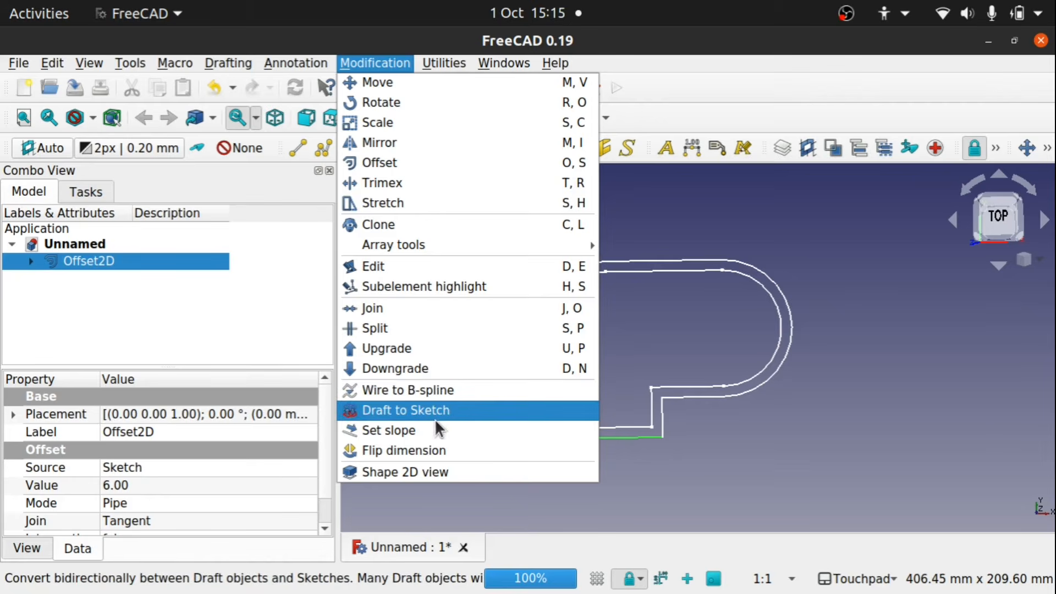
pyautogui.click(679, 238)
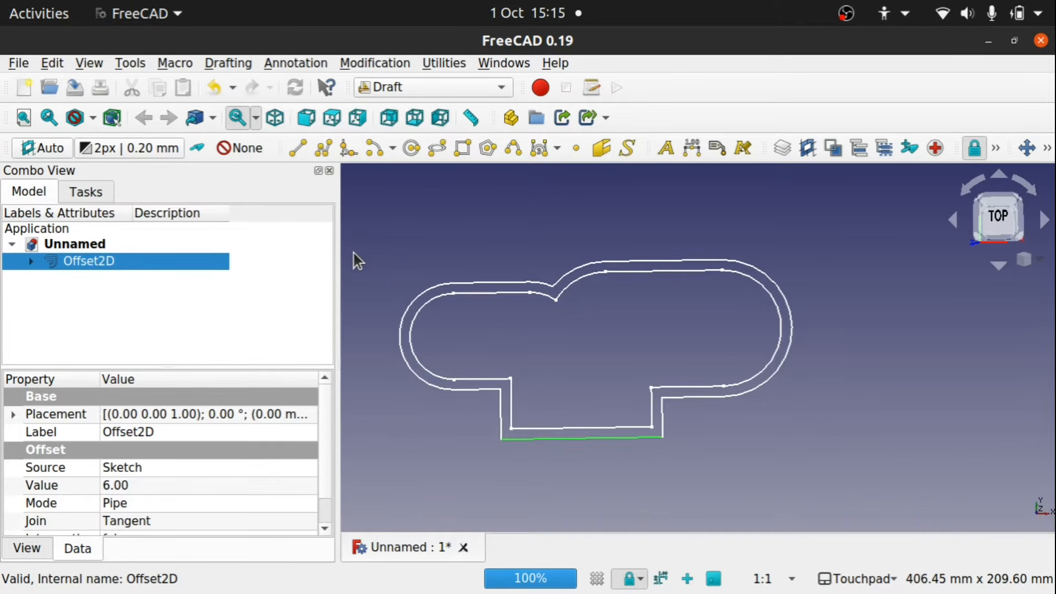
pyautogui.click(379, 63)
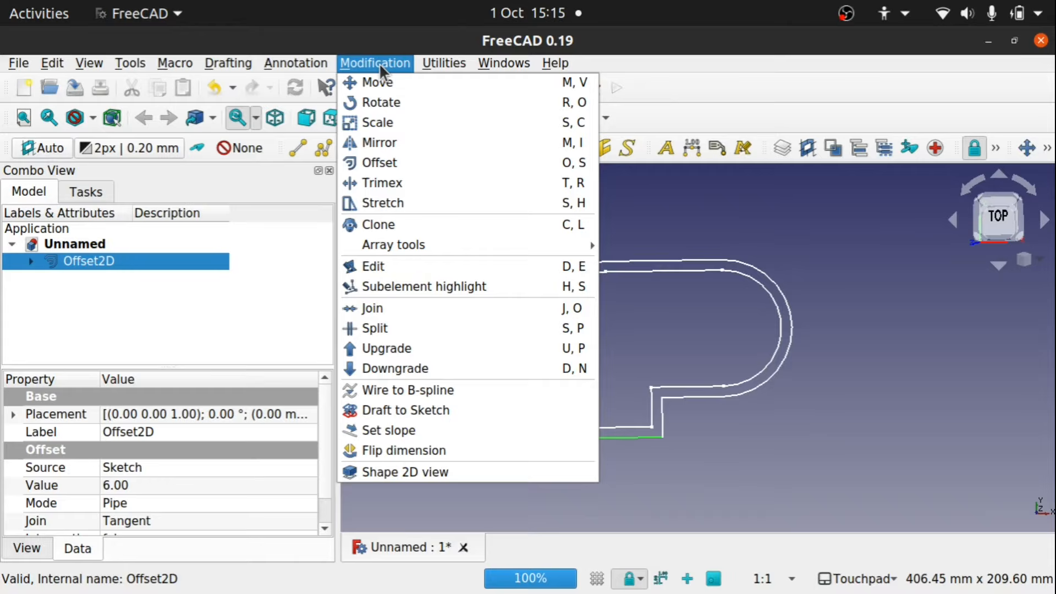
pyautogui.click(402, 411)
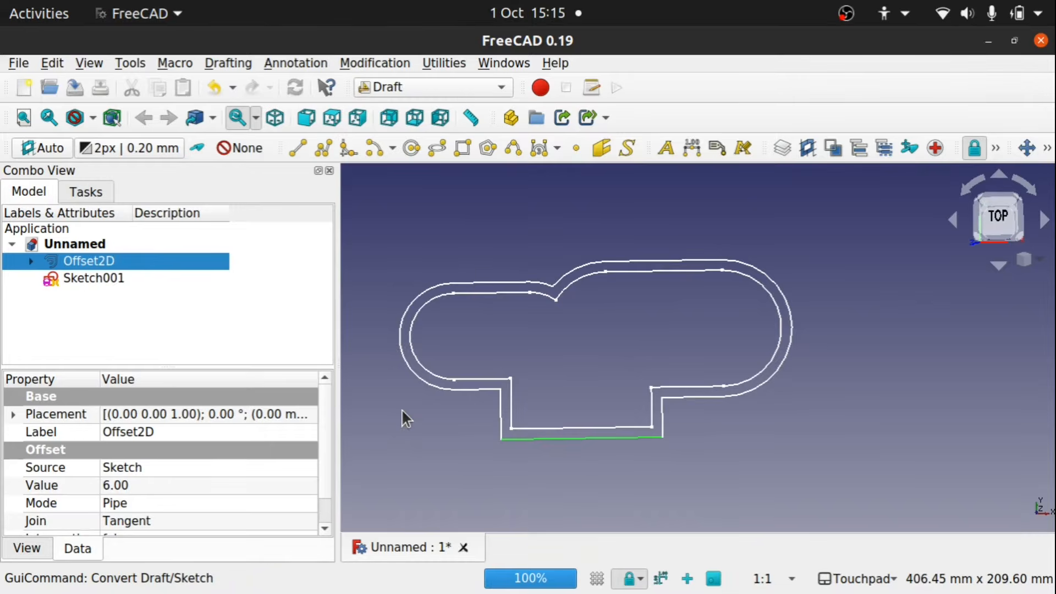
# Open the converted sketch for editing and pull the lower end of the large right arc slightly outward.
pyautogui.click(87, 277)
pyautogui.doubleClick(86, 278)
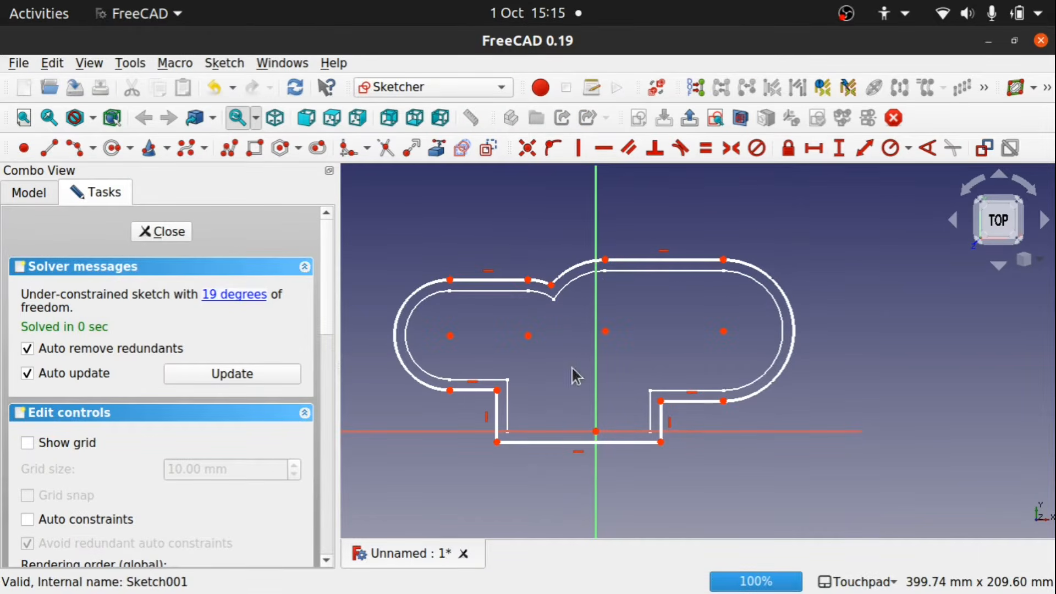
pyautogui.scroll(4, 704, 416)
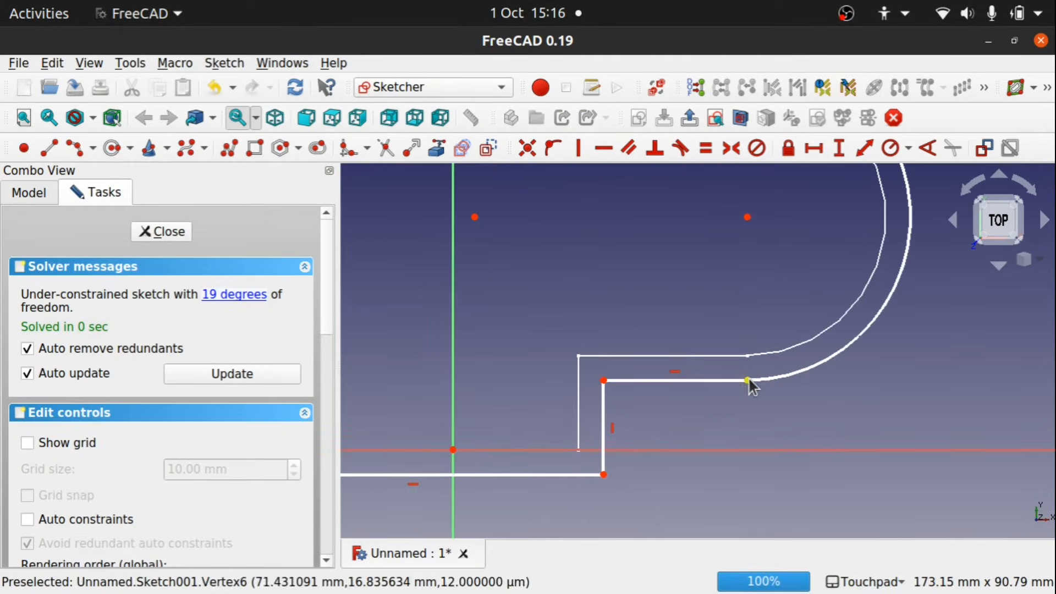
pyautogui.moveTo(748, 378); pyautogui.dragTo(773, 403)
pyautogui.scroll(-1, 773, 403)
pyautogui.scroll(-6, 772, 402)
pyautogui.scroll(1, 771, 401)
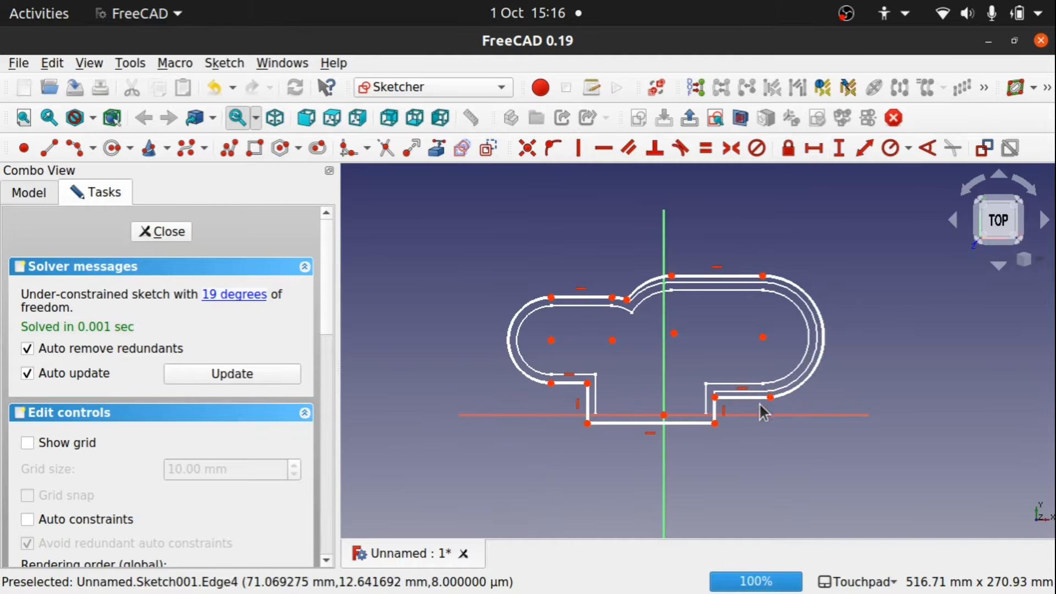
# Pull the large right arc's lower end further outward, and hide the original 2D offset.
pyautogui.moveTo(773, 404)
pyautogui.mouseDown()
pyautogui.moveTo(764, 343)
pyautogui.moveTo(785, 460)
pyautogui.moveTo(784, 410)
pyautogui.mouseUp()
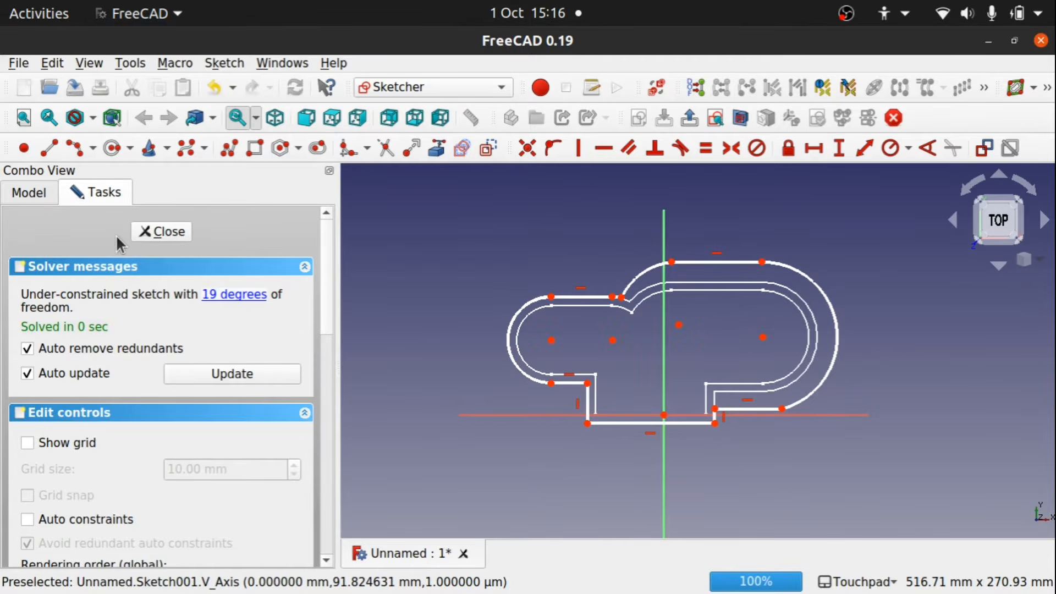
pyautogui.click(28, 199)
pyautogui.click(90, 265)
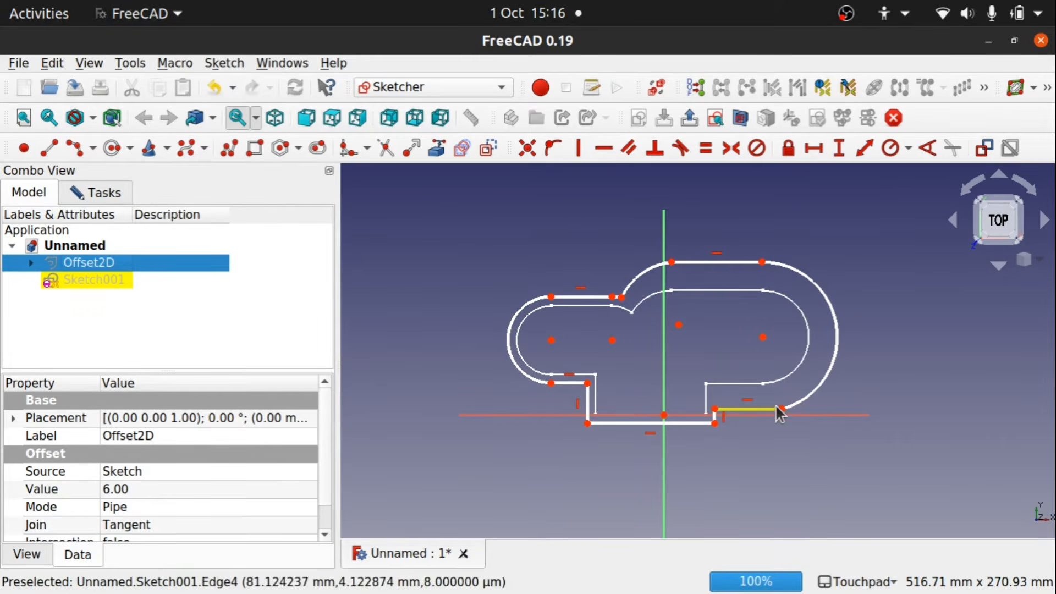
# Undo the last pull on the large right arc and close the converted sketch.
pyautogui.scroll(5, 764, 405)
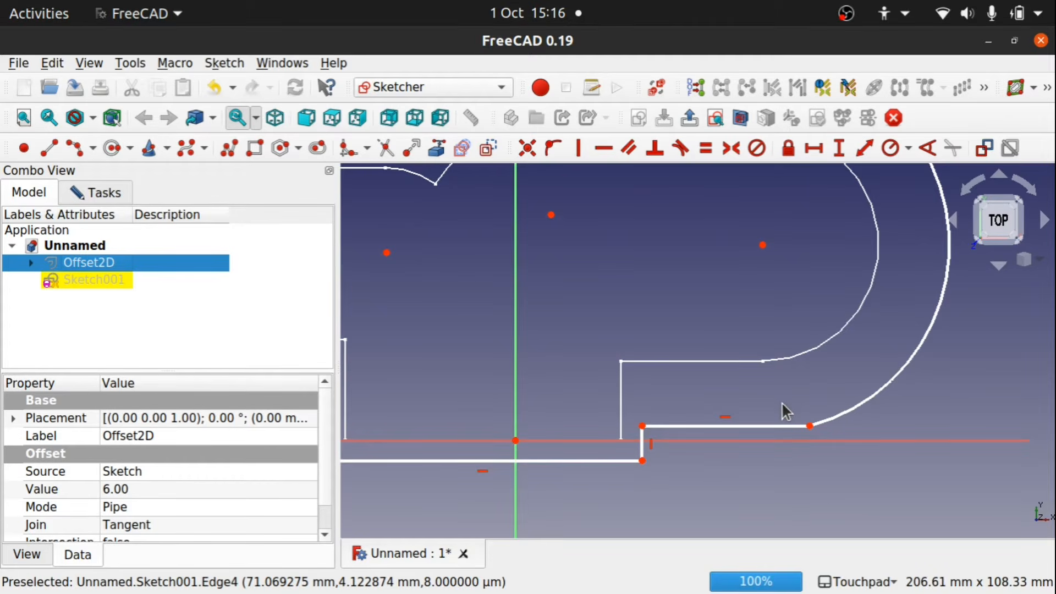
pyautogui.hotkey('ctrl', 'z')
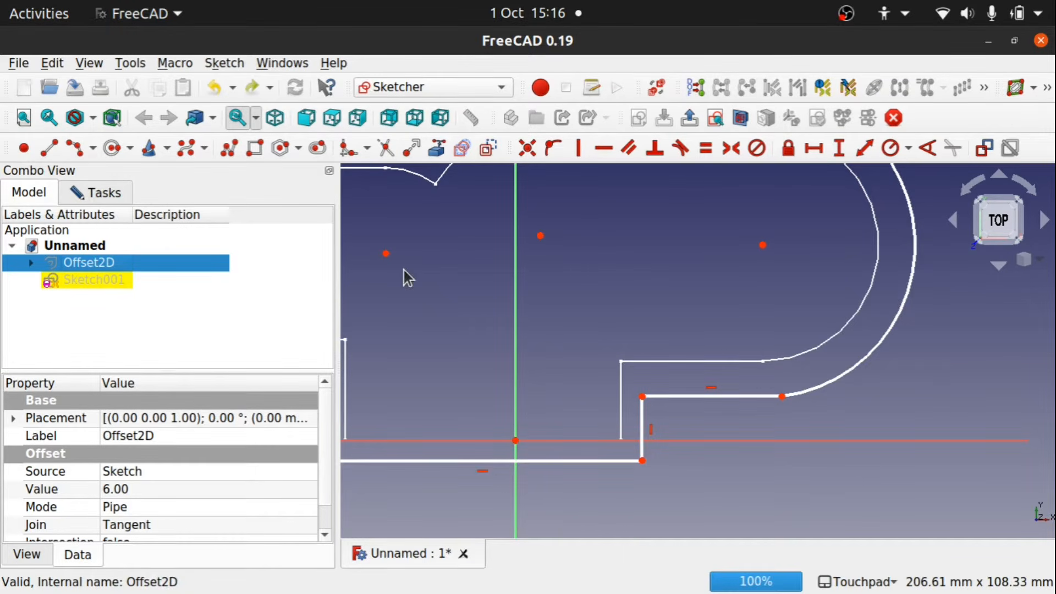
pyautogui.scroll(-4, 408, 276)
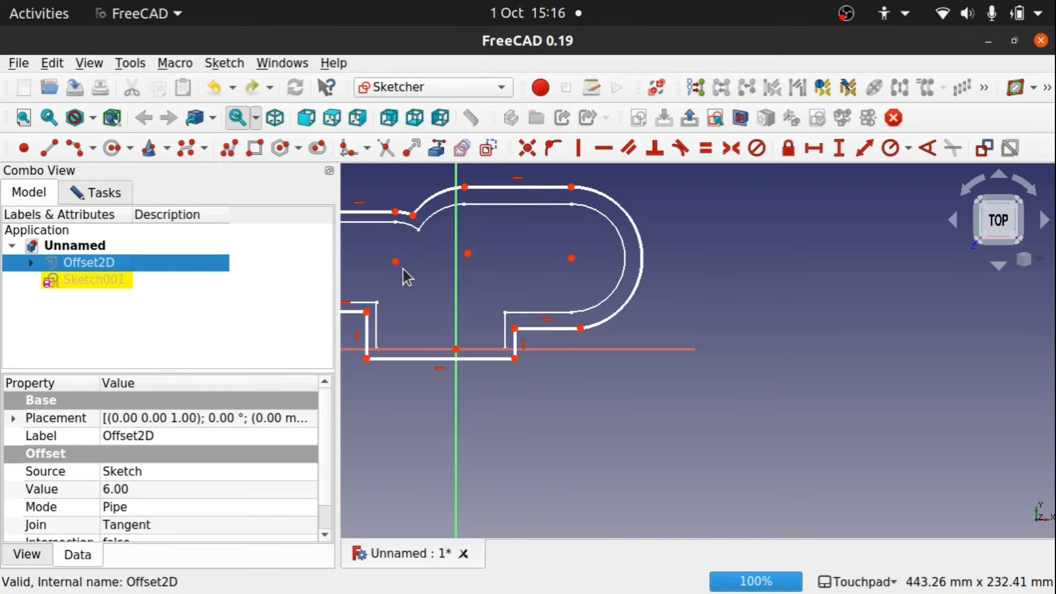
pyautogui.moveTo(406, 275); pyautogui.dragTo(566, 347, button='middle')
pyautogui.click(94, 196)
pyautogui.click(168, 231)
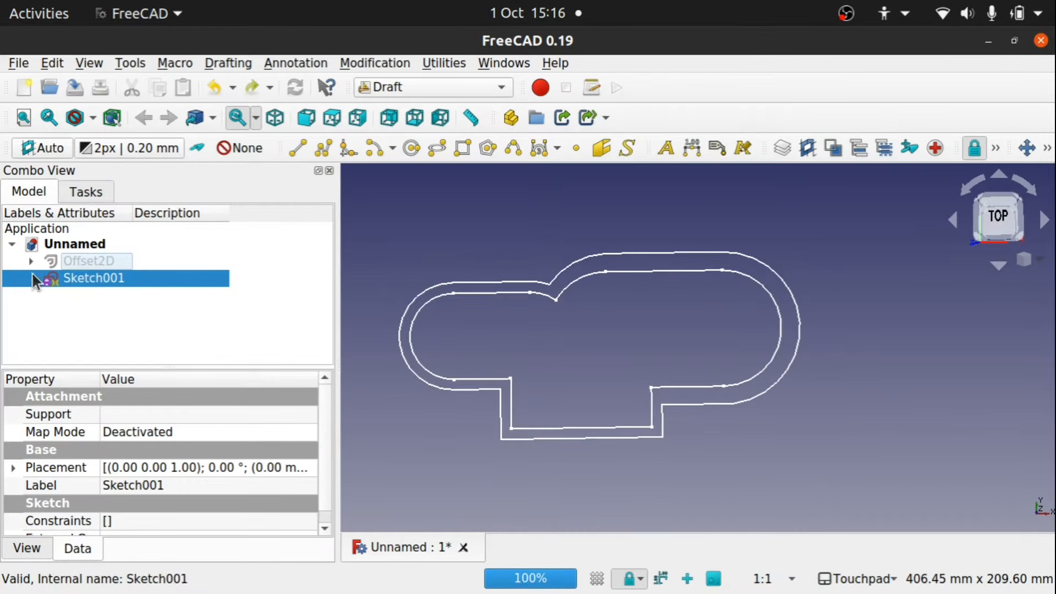
# In the Sketcher workbench, merge the original sketch nested under the 2D offset with the converted sketch.
pyautogui.click(77, 259)
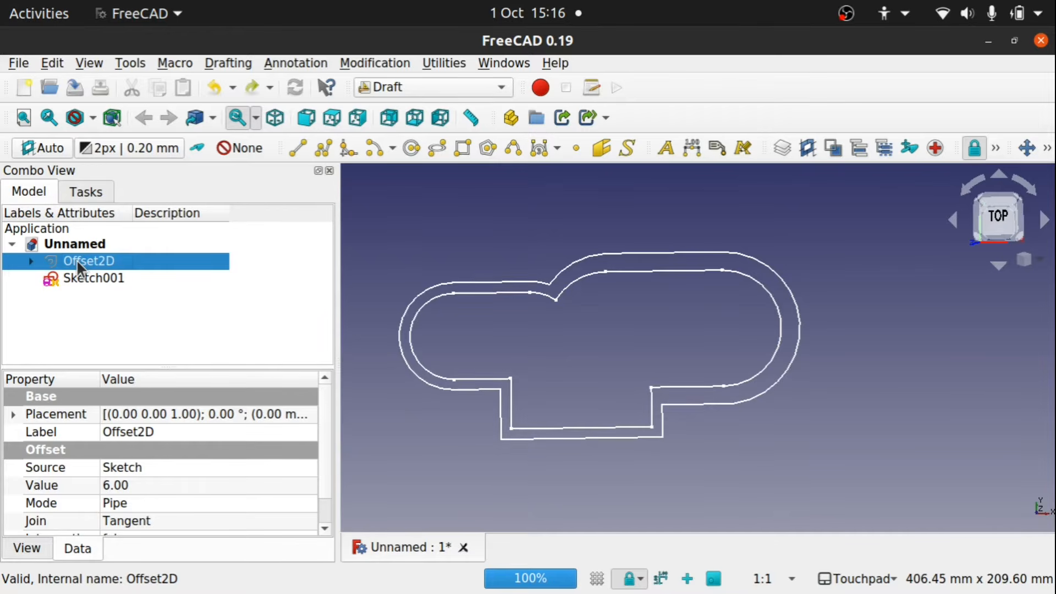
pyautogui.click(30, 261)
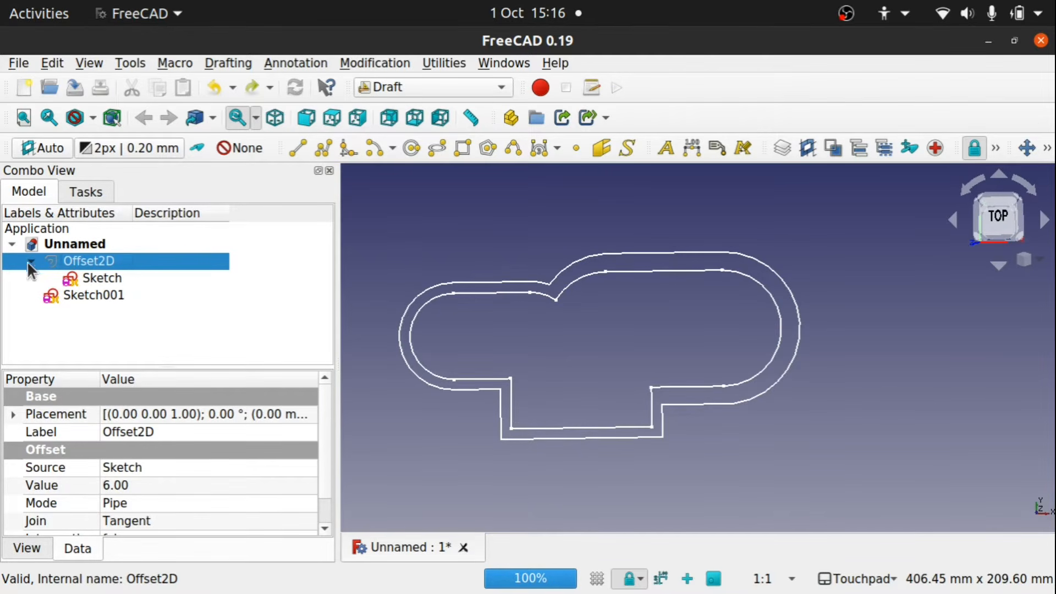
pyautogui.click(100, 278)
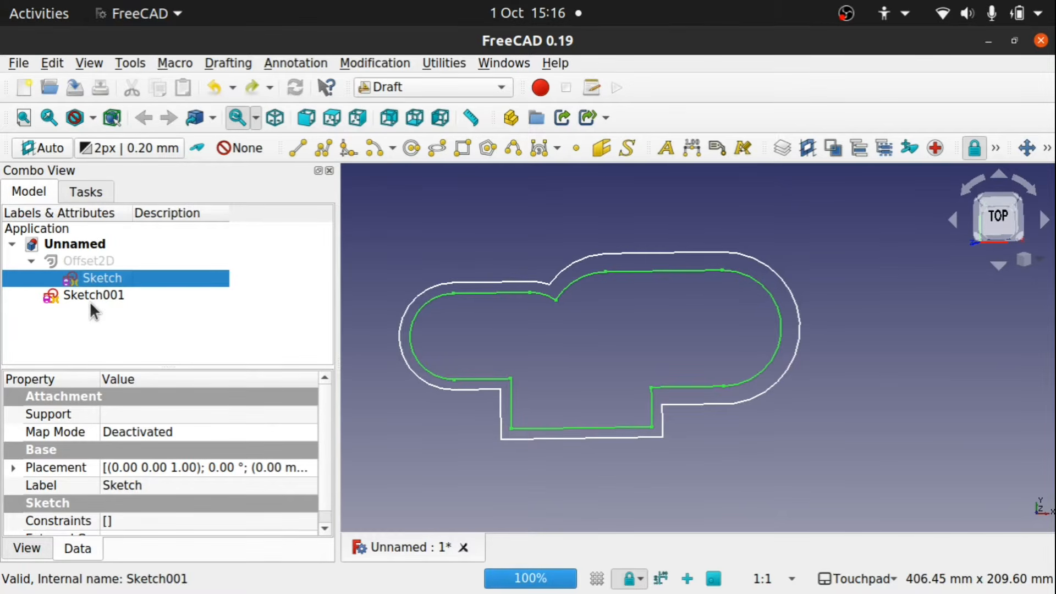
pyautogui.click(420, 86)
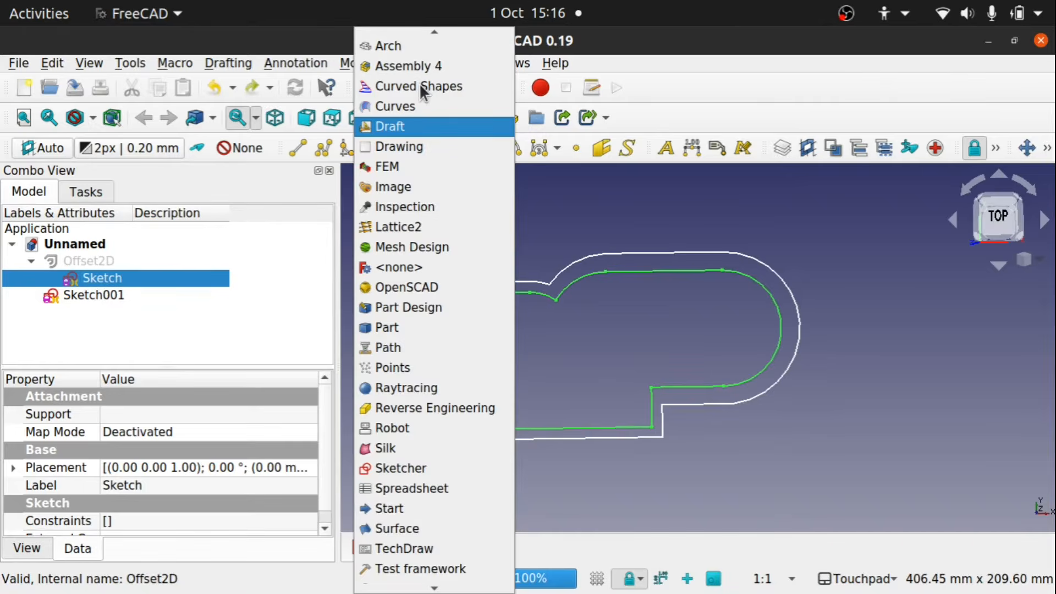
pyautogui.click(437, 468)
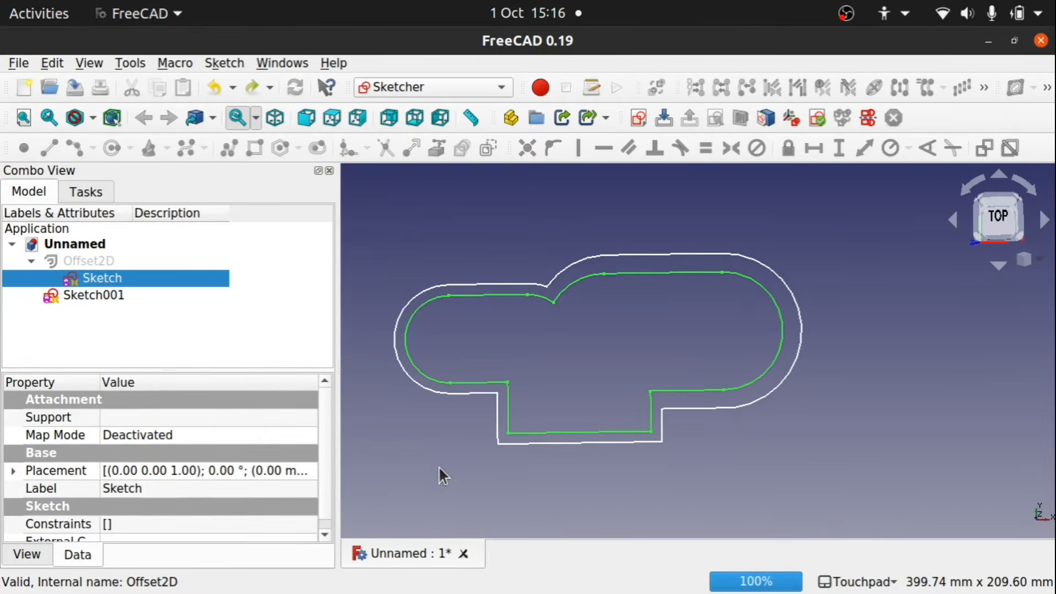
pyautogui.click(225, 63)
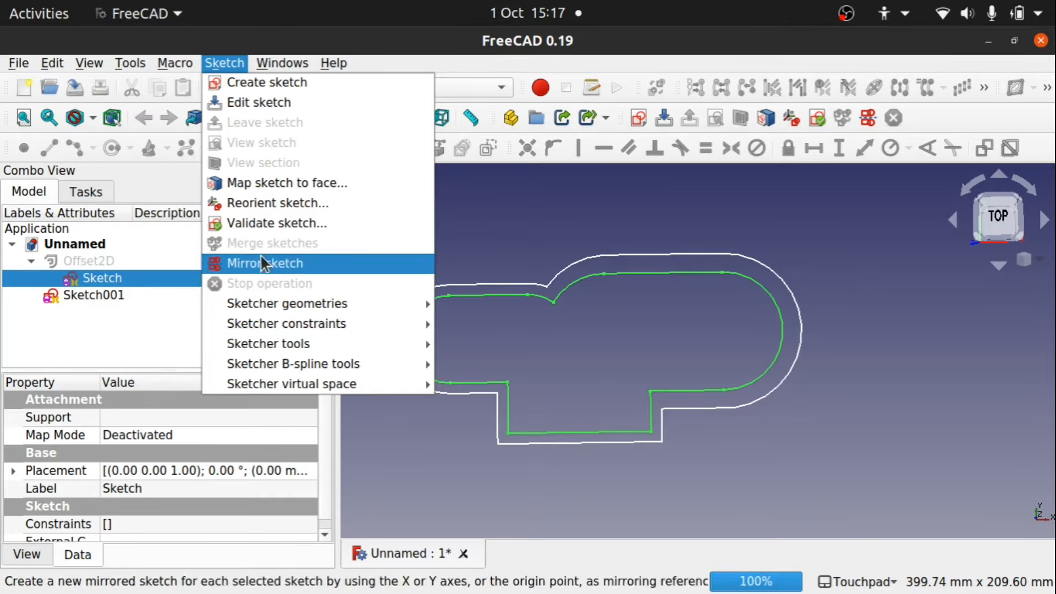
pyautogui.click(522, 220)
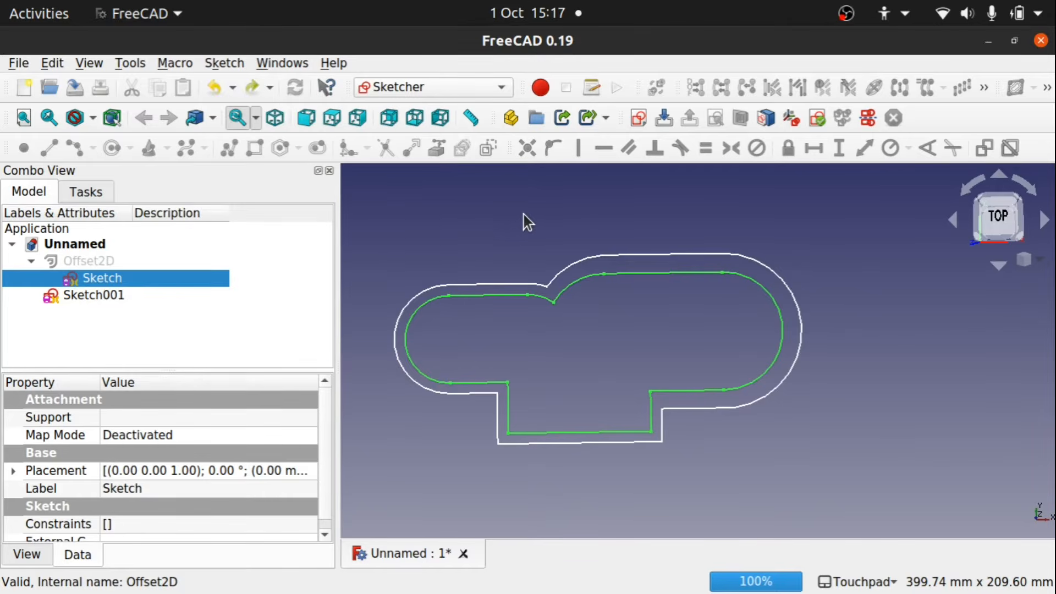
pyautogui.keyDown('ctrl'); pyautogui.click(105, 295); pyautogui.keyUp('ctrl')
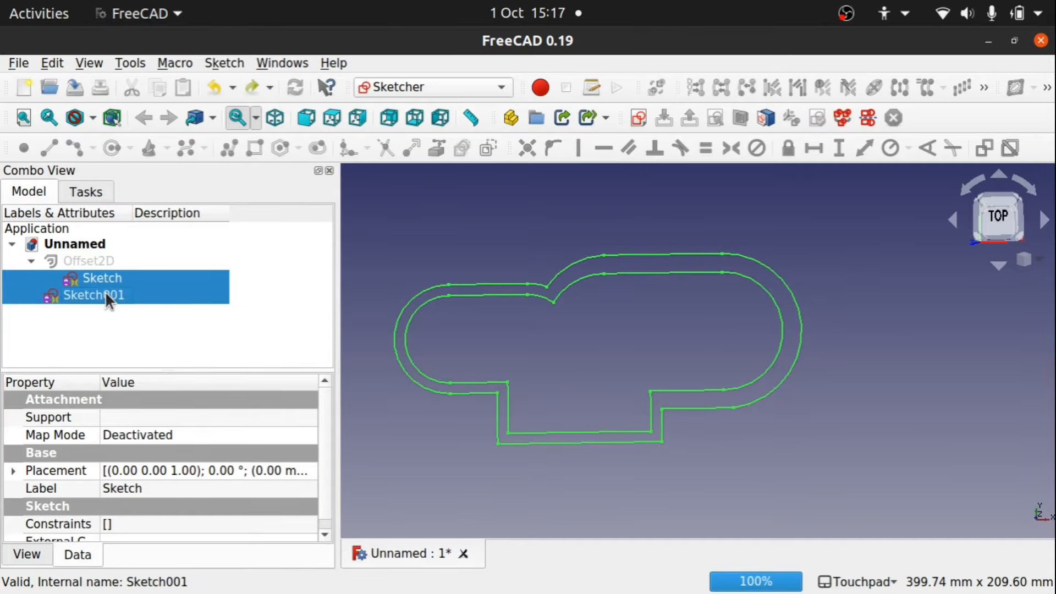
pyautogui.click(220, 63)
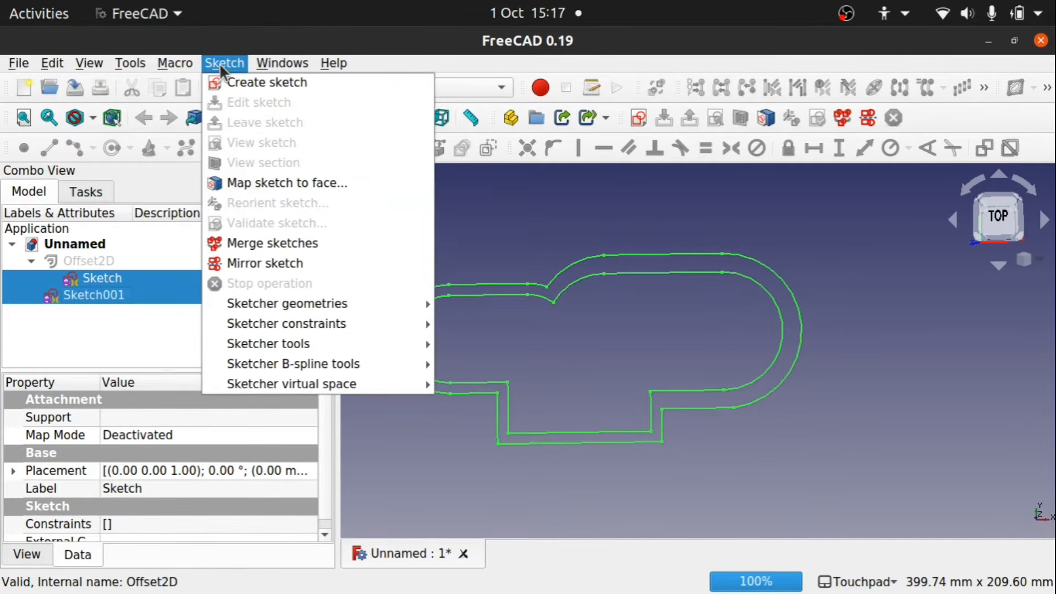
pyautogui.click(277, 243)
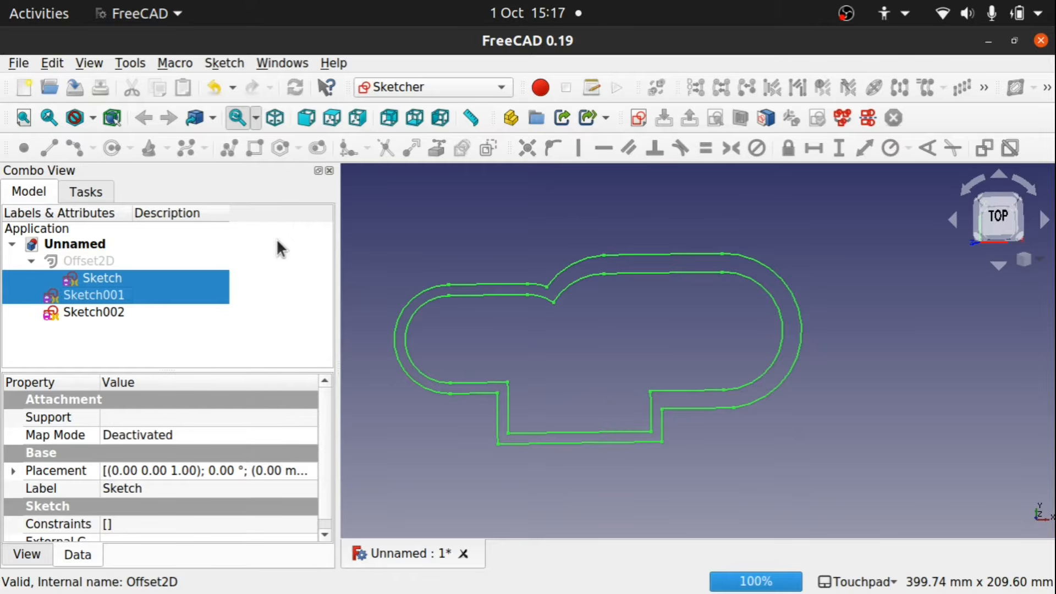
# Select the merged sketch and the two source sketches in turn to compare which contours each contains.
pyautogui.click(111, 336)
pyautogui.click(83, 314)
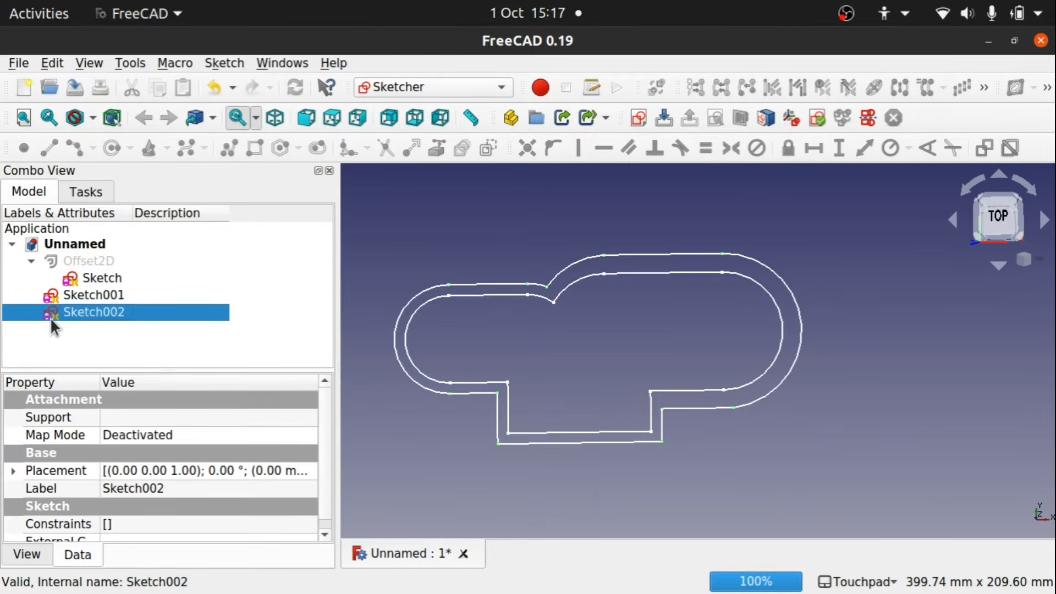
pyautogui.click(87, 293)
pyautogui.click(90, 279)
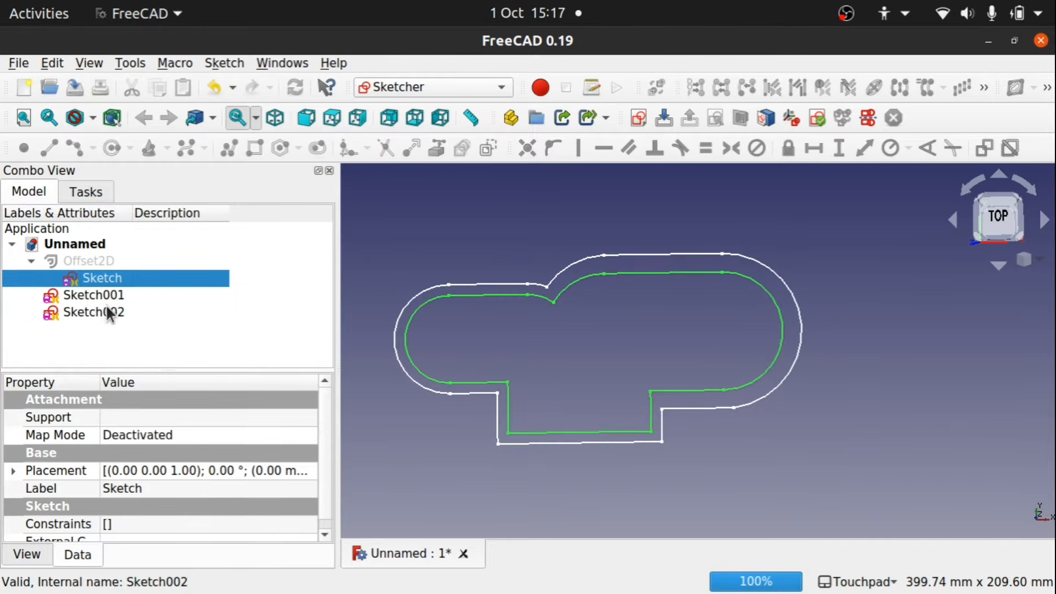
pyautogui.click(99, 295)
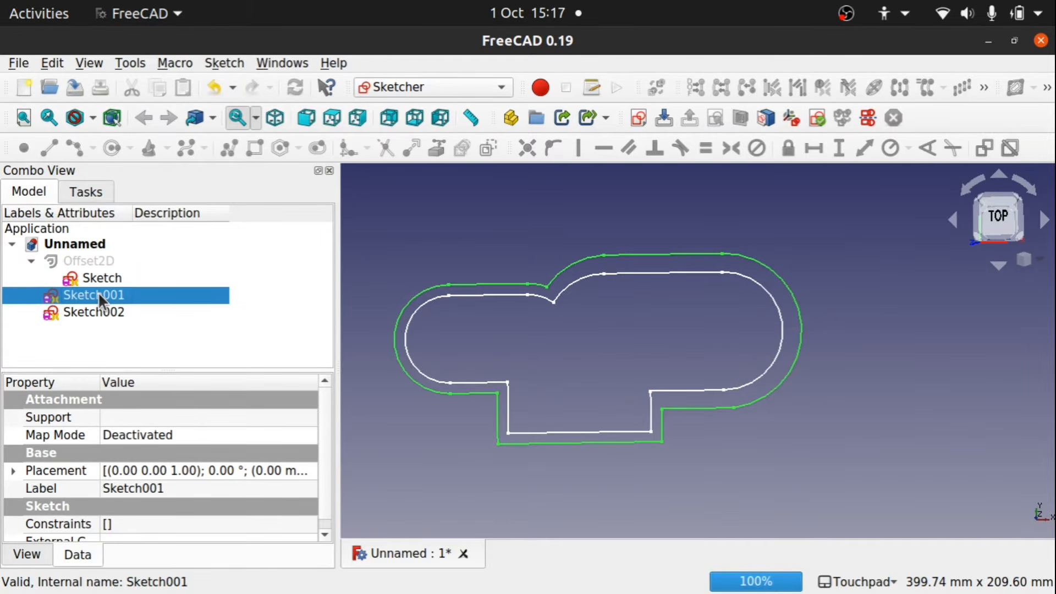
# Delete the 2D offset, the original sketch and the converted sketch, keeping only the merged sketch.
pyautogui.click(105, 258)
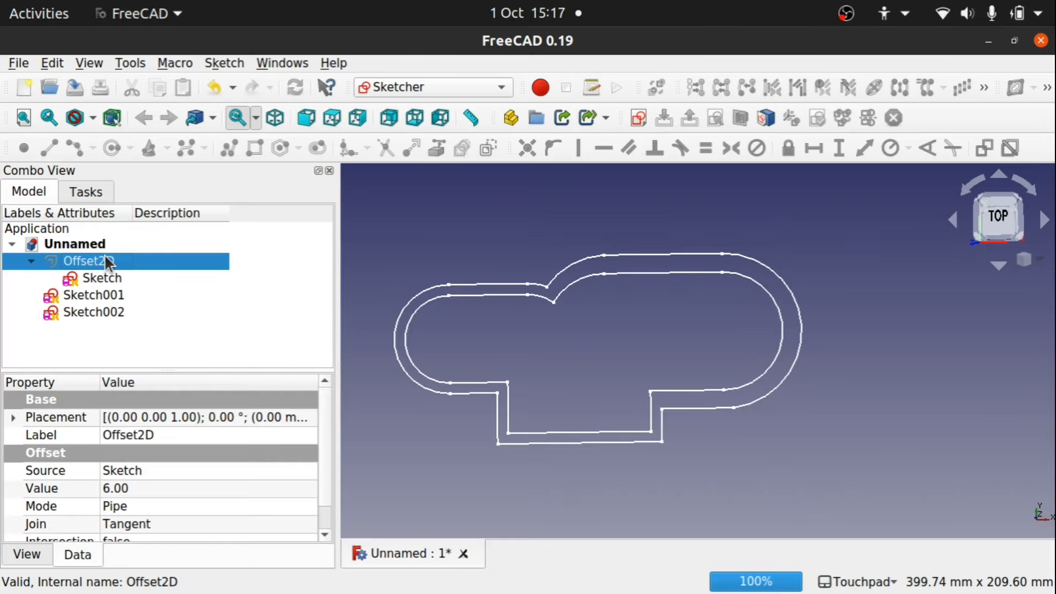
pyautogui.press('Delete')
pyautogui.click(97, 263)
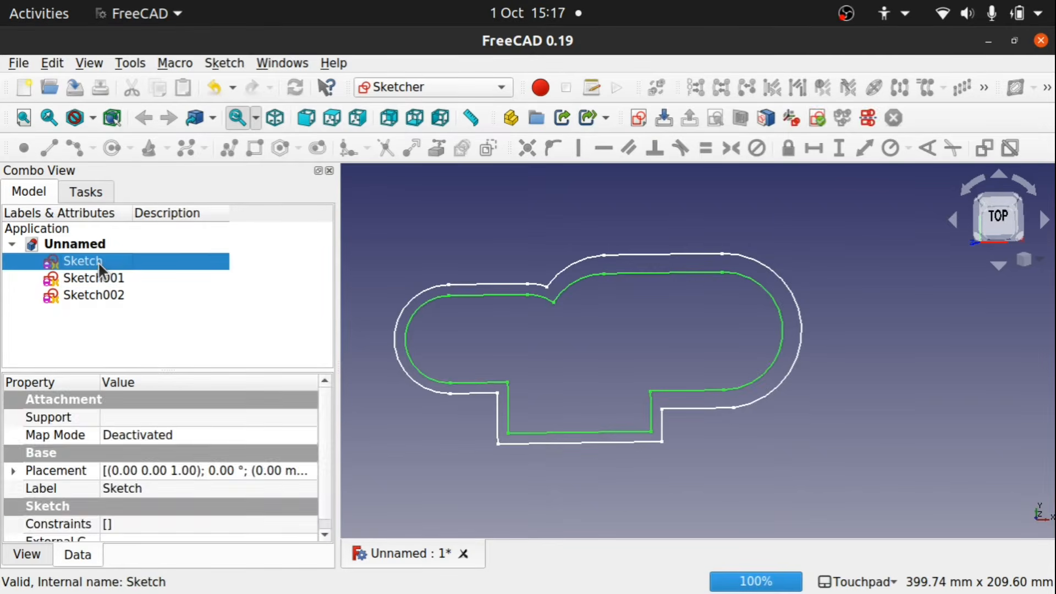
pyautogui.press('Delete')
pyautogui.click(100, 262)
pyautogui.press('Delete')
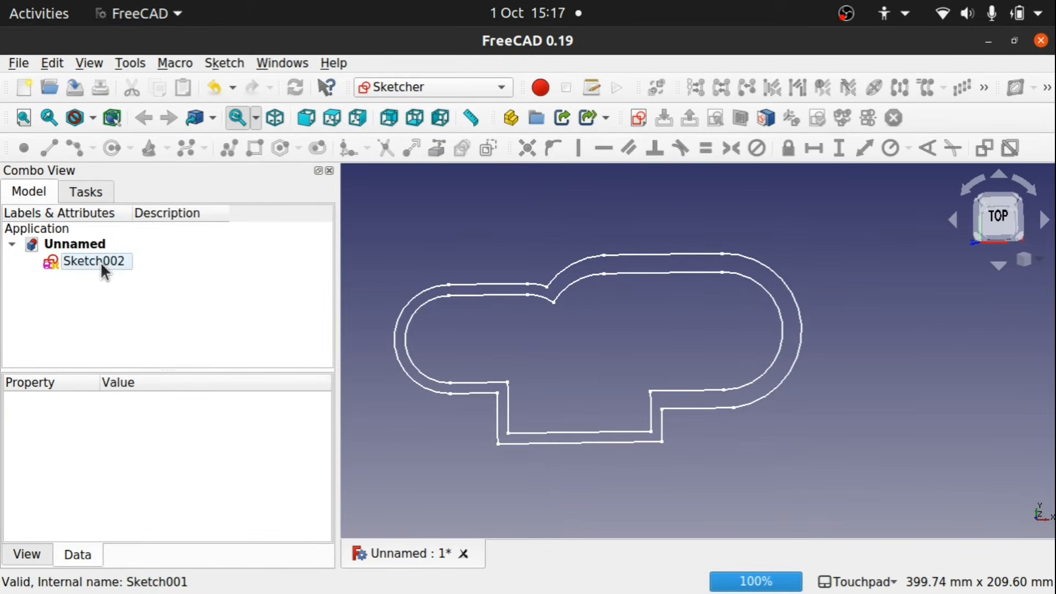
# Open the merged sketch, examine the geometry and constraints of both contours, and close it.
pyautogui.click(100, 262)
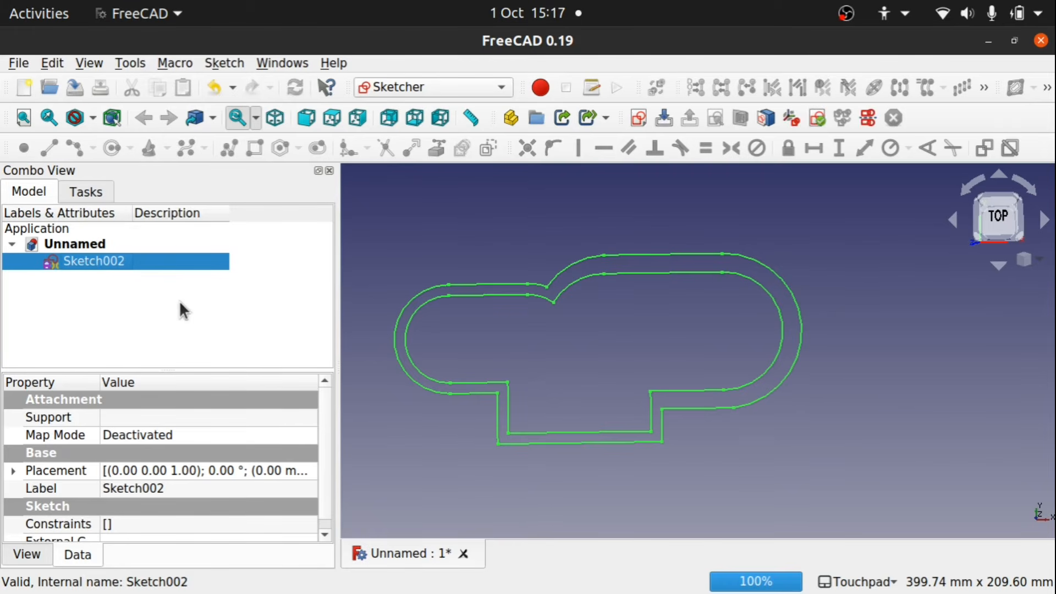
pyautogui.doubleClick(77, 263)
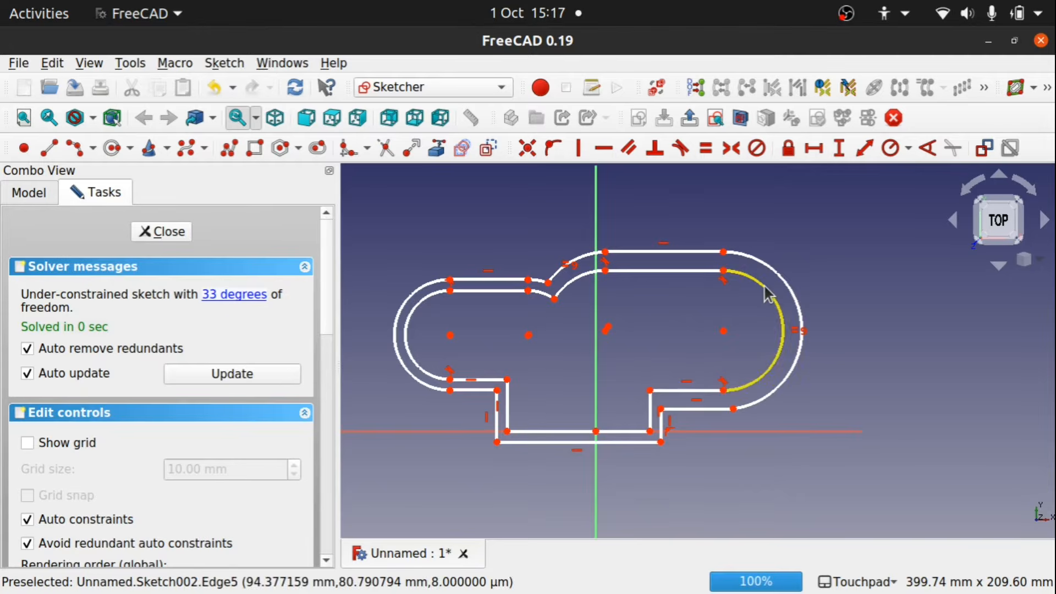
pyautogui.scroll(4, 768, 294)
pyautogui.scroll(-6, 768, 294)
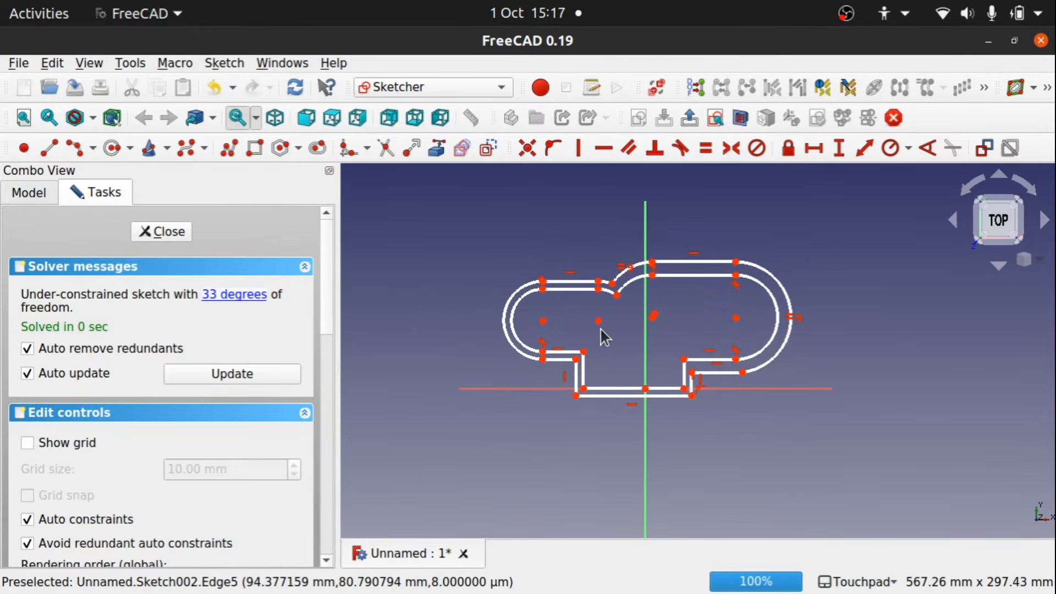
pyautogui.scroll(4, 605, 328)
pyautogui.scroll(-4, 605, 329)
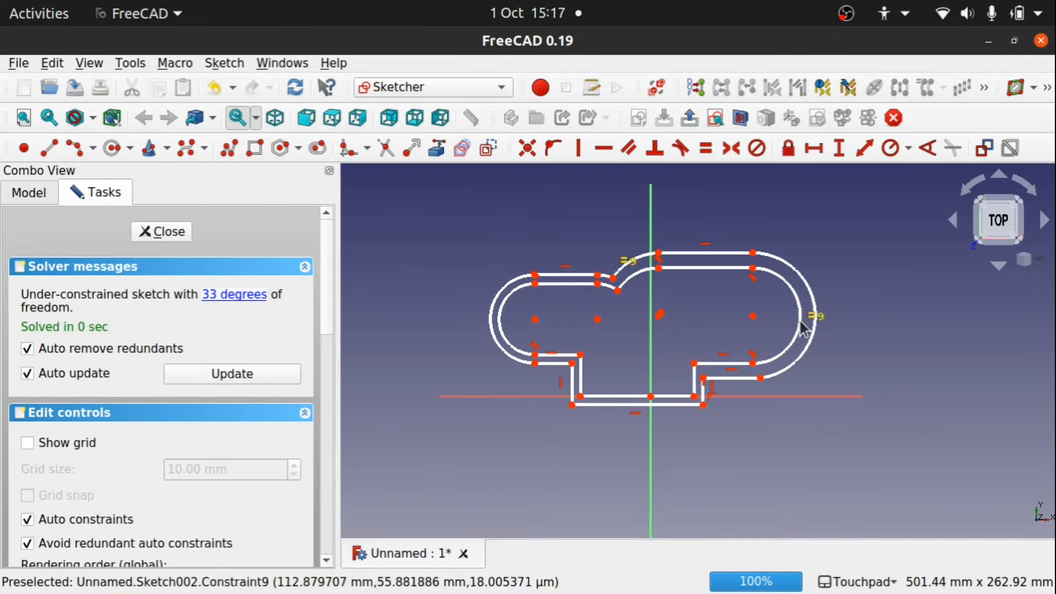
pyautogui.scroll(1, 538, 376)
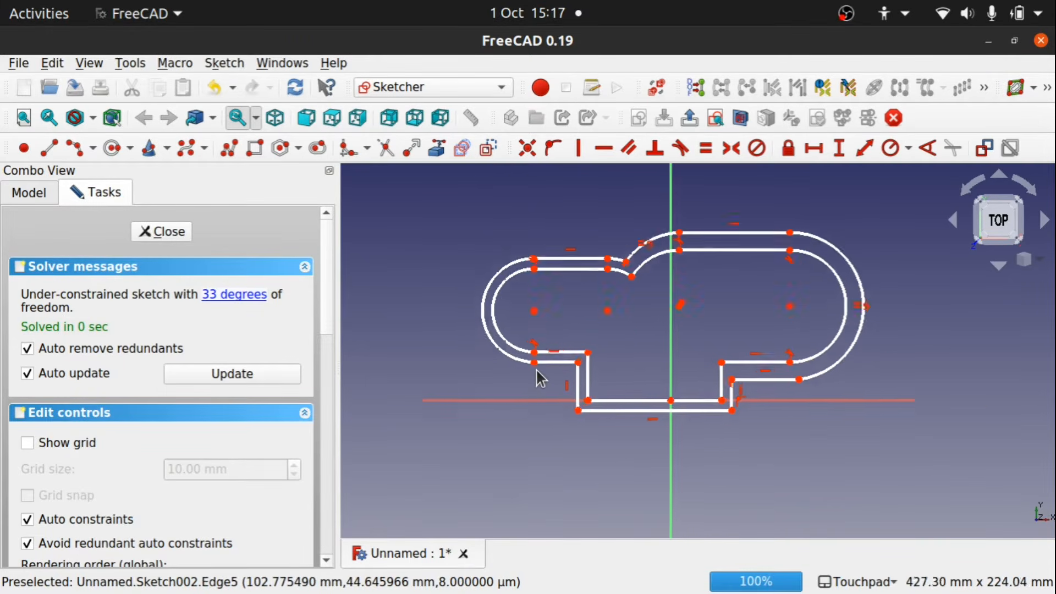
pyautogui.scroll(4, 537, 372)
pyautogui.scroll(-2, 537, 371)
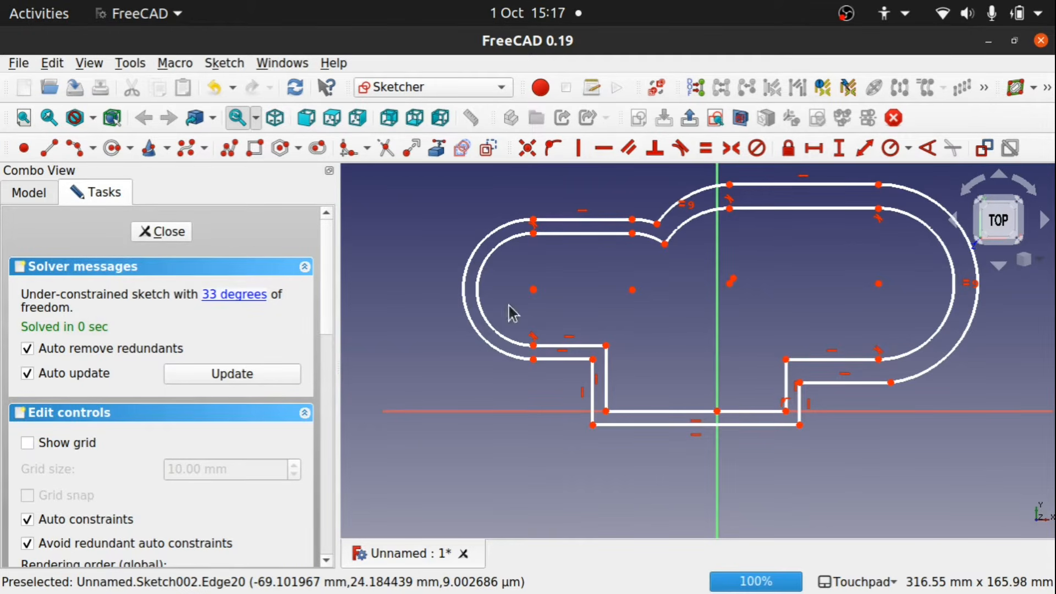
pyautogui.click(179, 232)
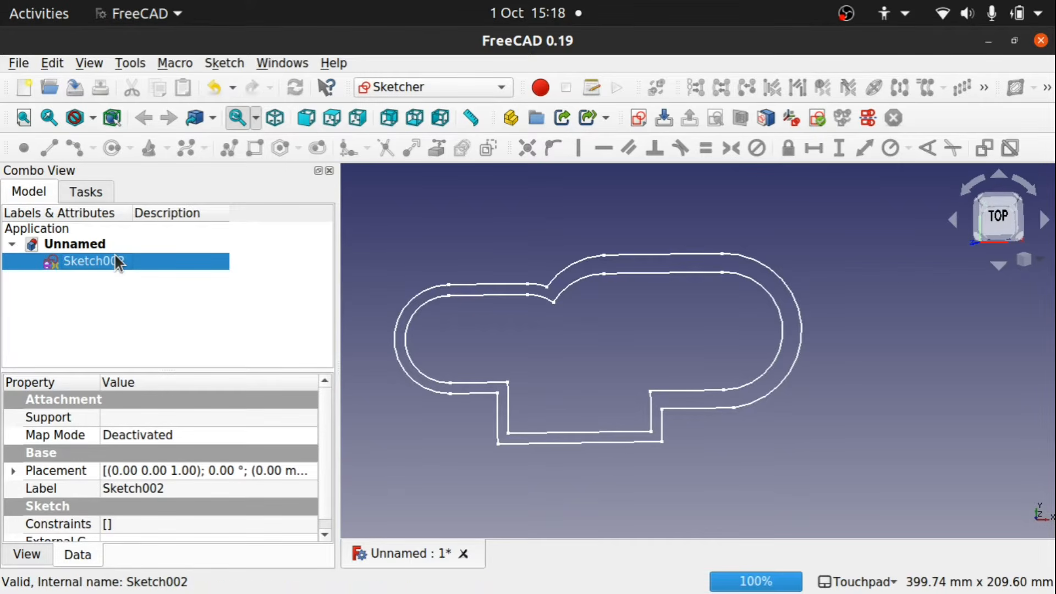
# Hide the merged sketch and create a new sketch on the XY-Plane with an offset of 0.00 mm.
pyautogui.press('space')
pyautogui.click(144, 321)
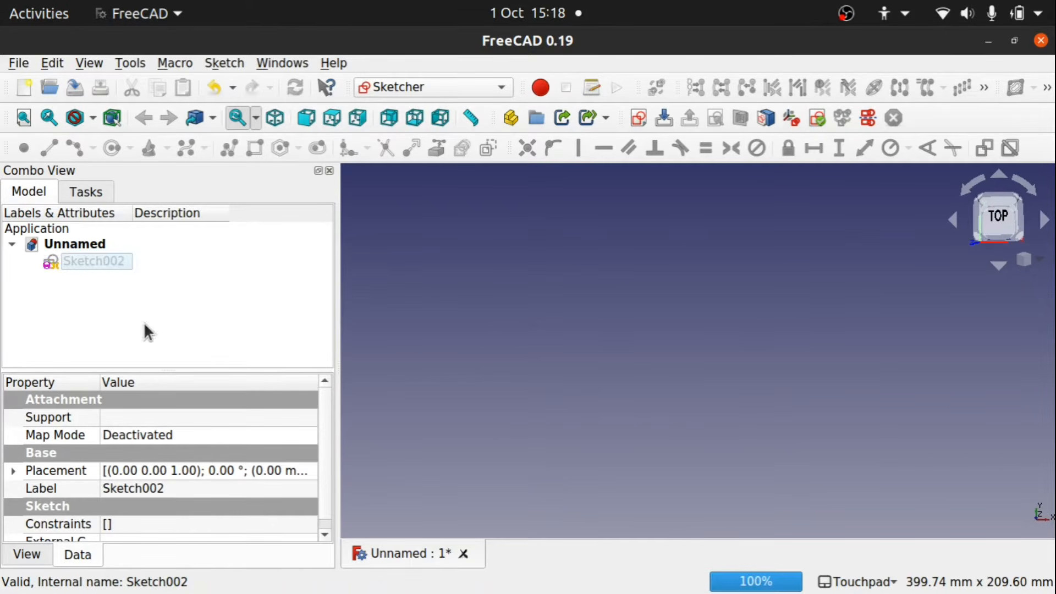
pyautogui.click(638, 118)
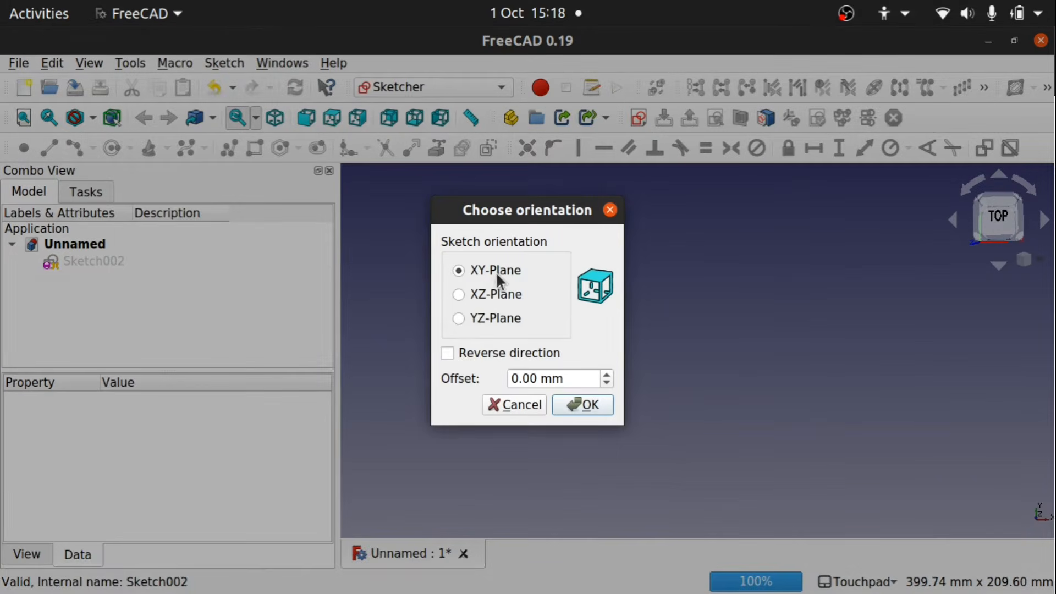
pyautogui.click(585, 406)
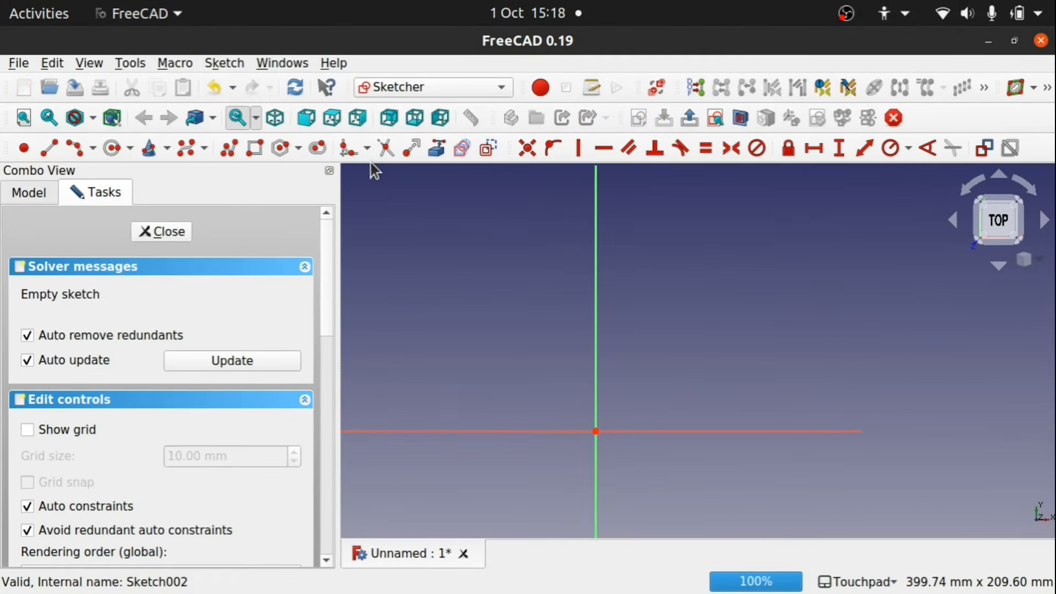
# Draw one wide, upward-bulging arc crossing the vertical axis above the horizontal axis, and close the sketch.
pyautogui.click(75, 148)
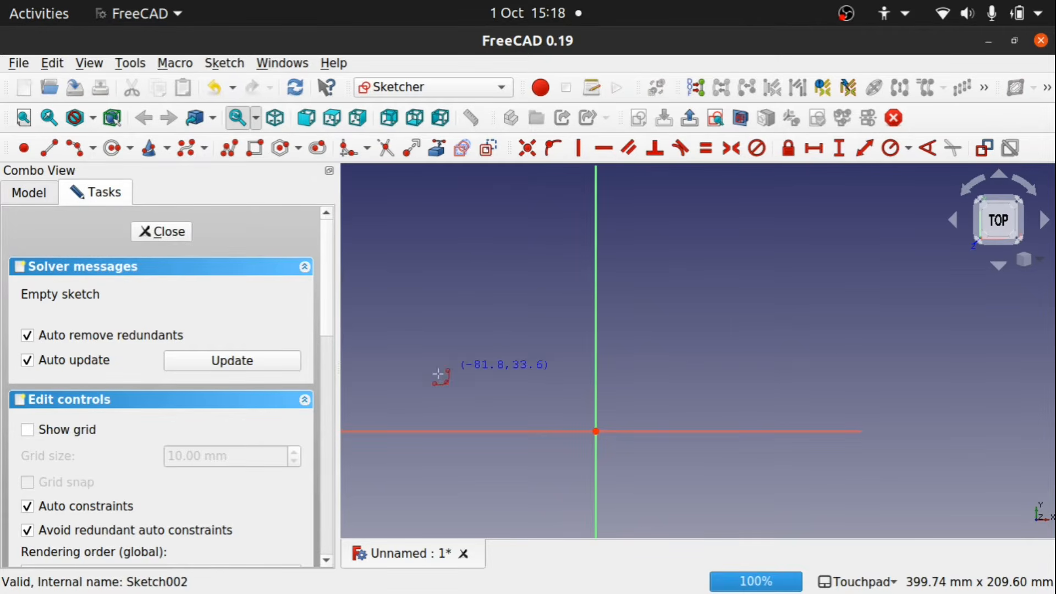
pyautogui.click(654, 375)
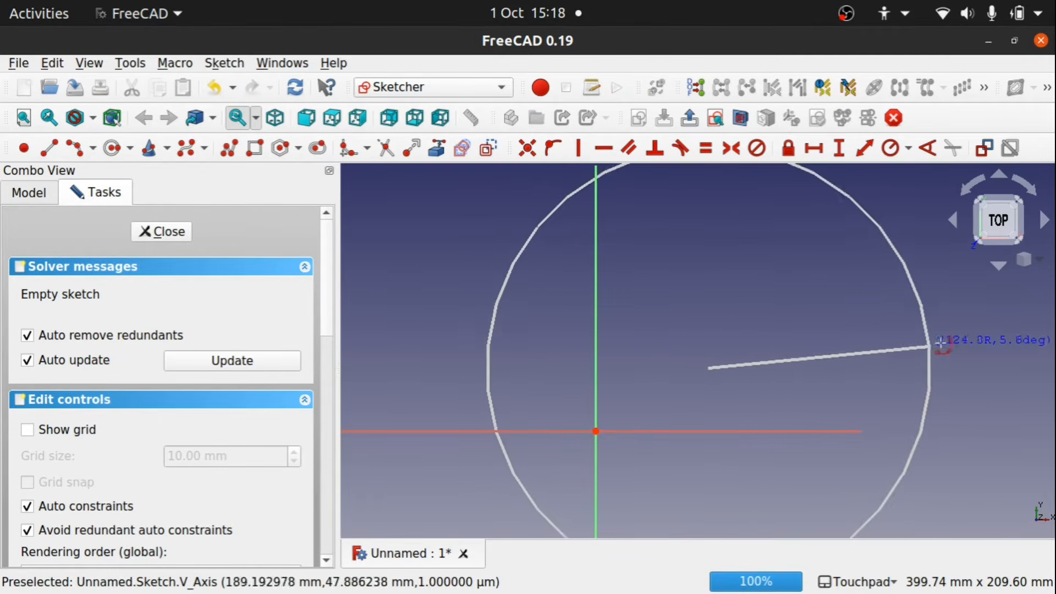
pyautogui.click(941, 343)
pyautogui.click(717, 253)
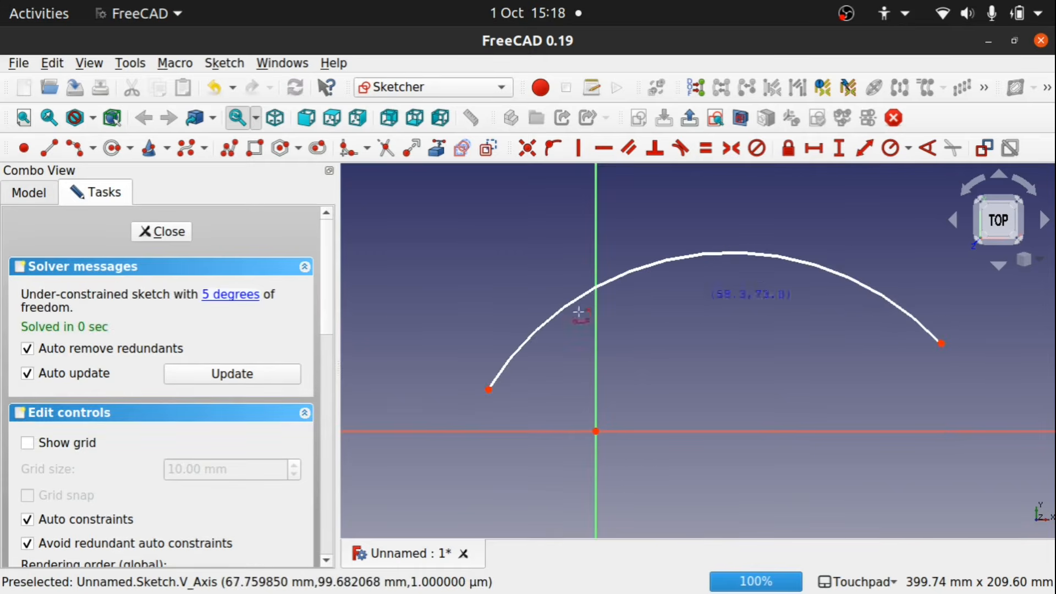
pyautogui.click(163, 230)
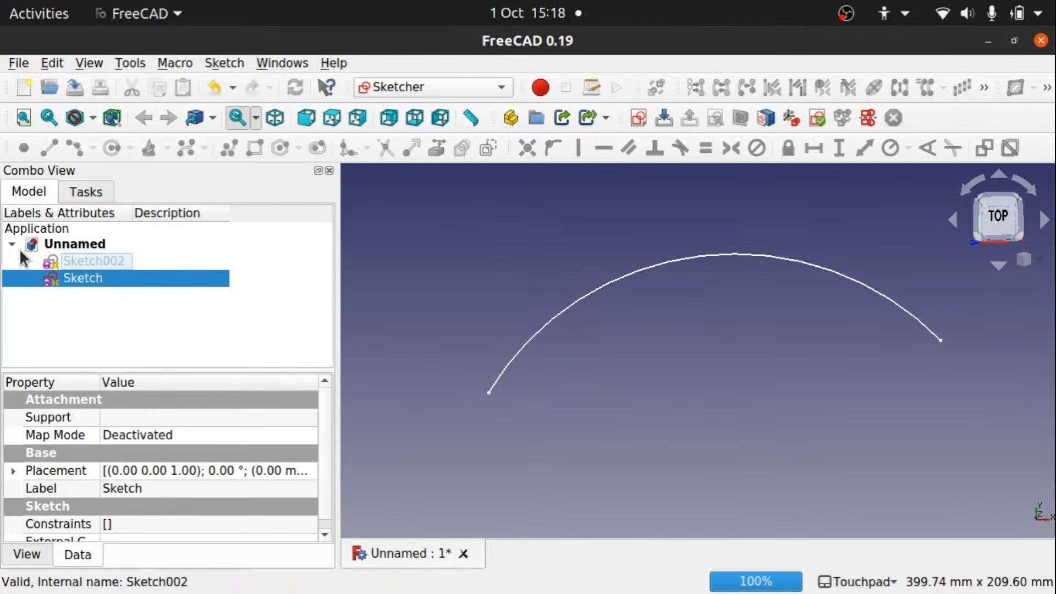
# In the Part workbench, start a 2D Offset of the arc sketch with an offset of 10 mm.
pyautogui.click(419, 89)
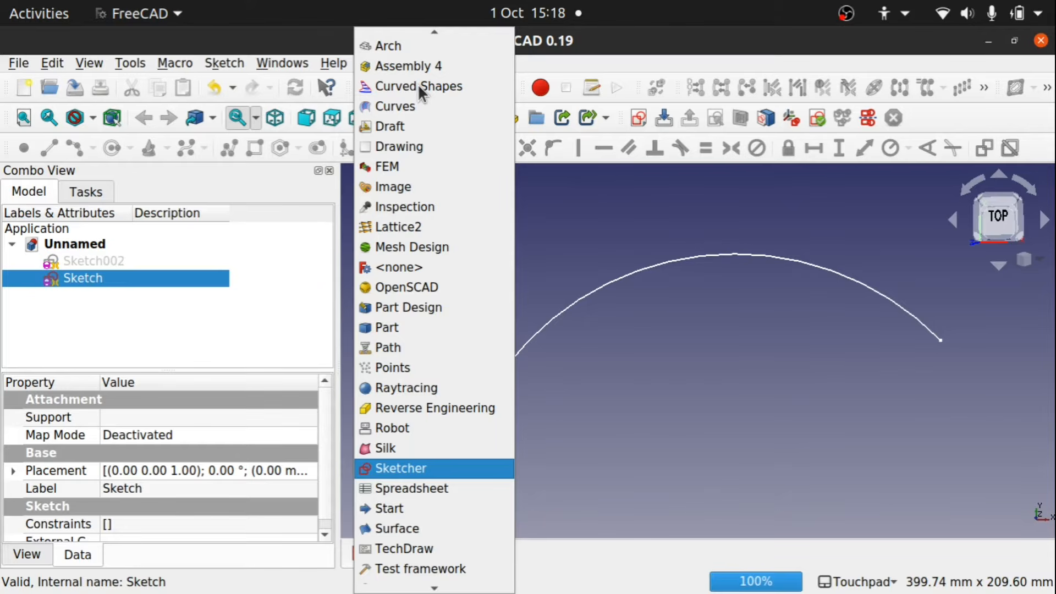
pyautogui.click(394, 326)
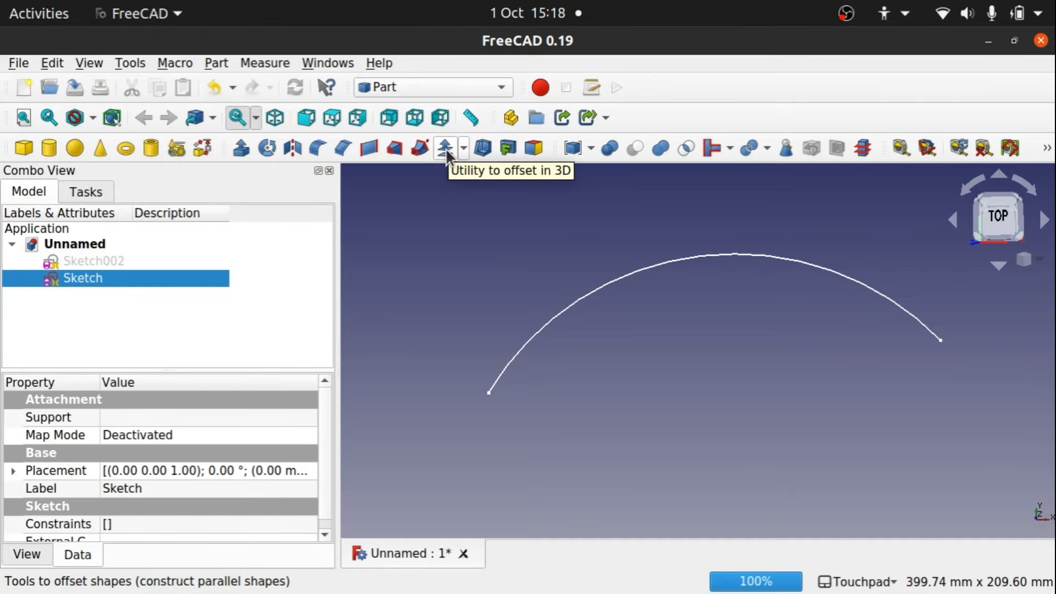
pyautogui.click(464, 149)
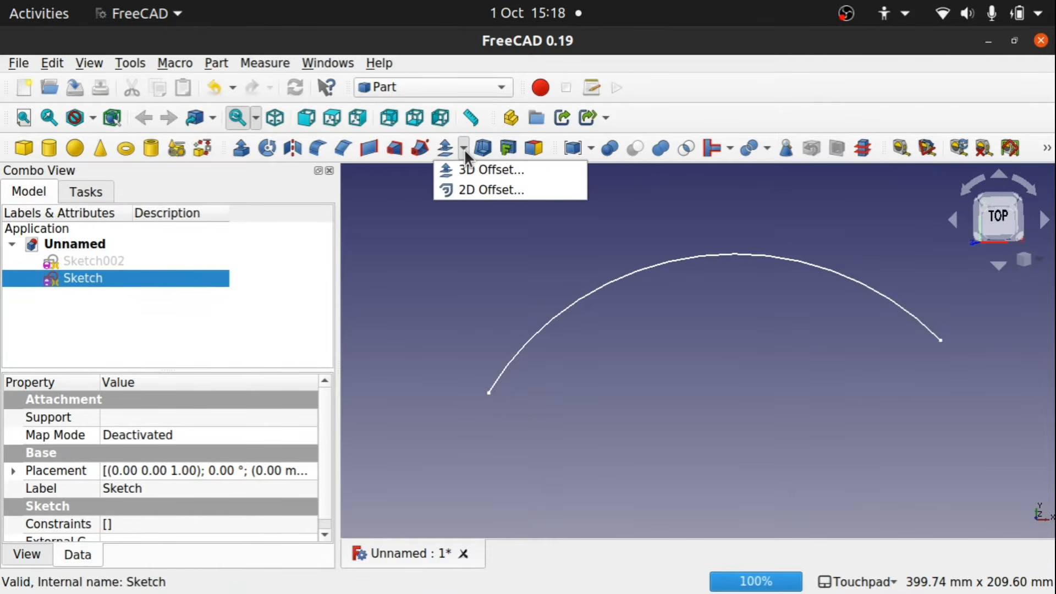
pyautogui.click(465, 190)
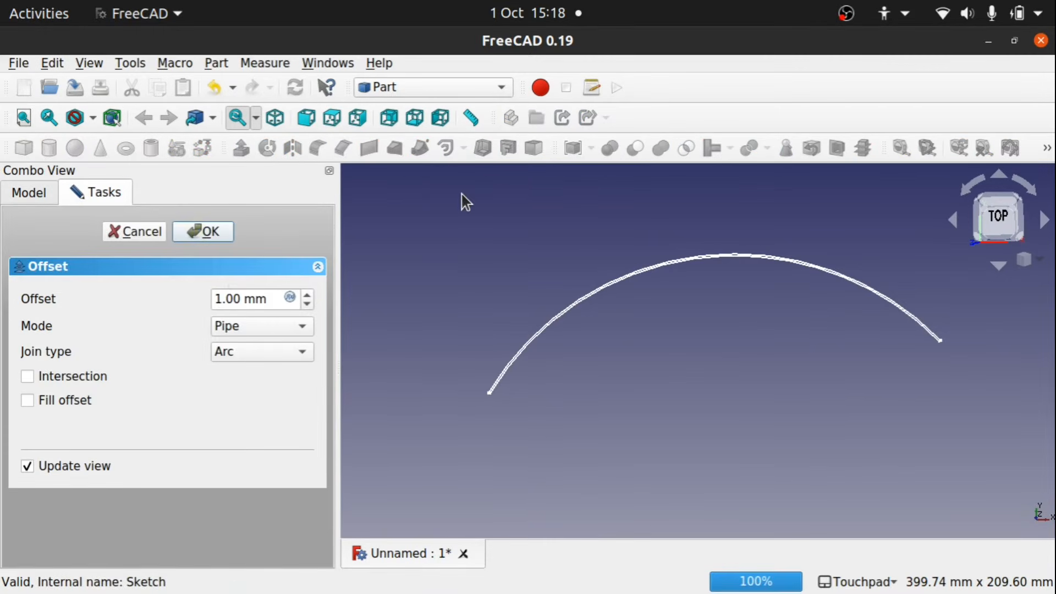
pyautogui.doubleClick(219, 299)
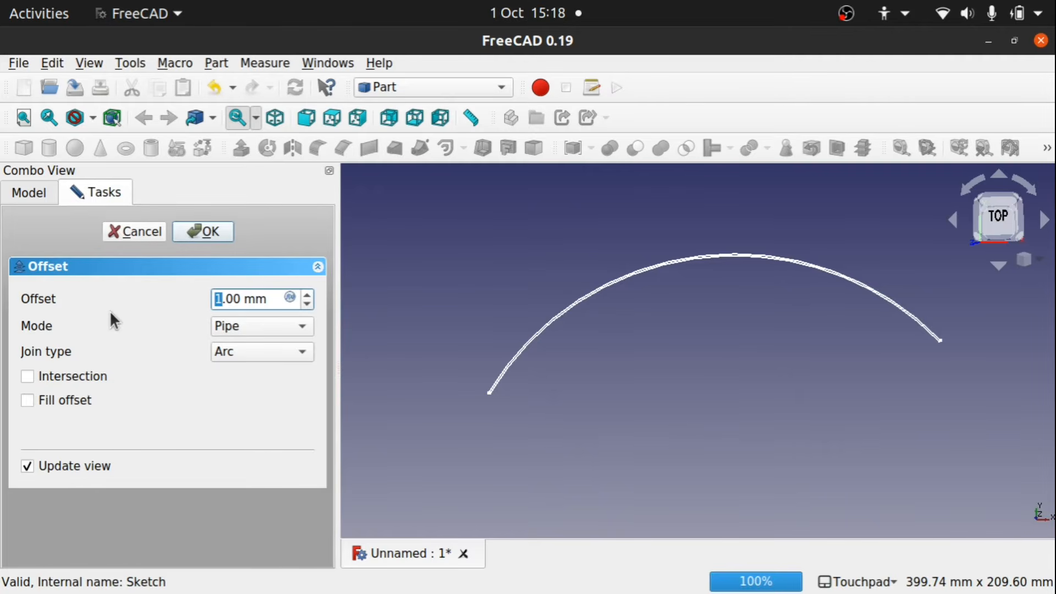
pyautogui.write('10')
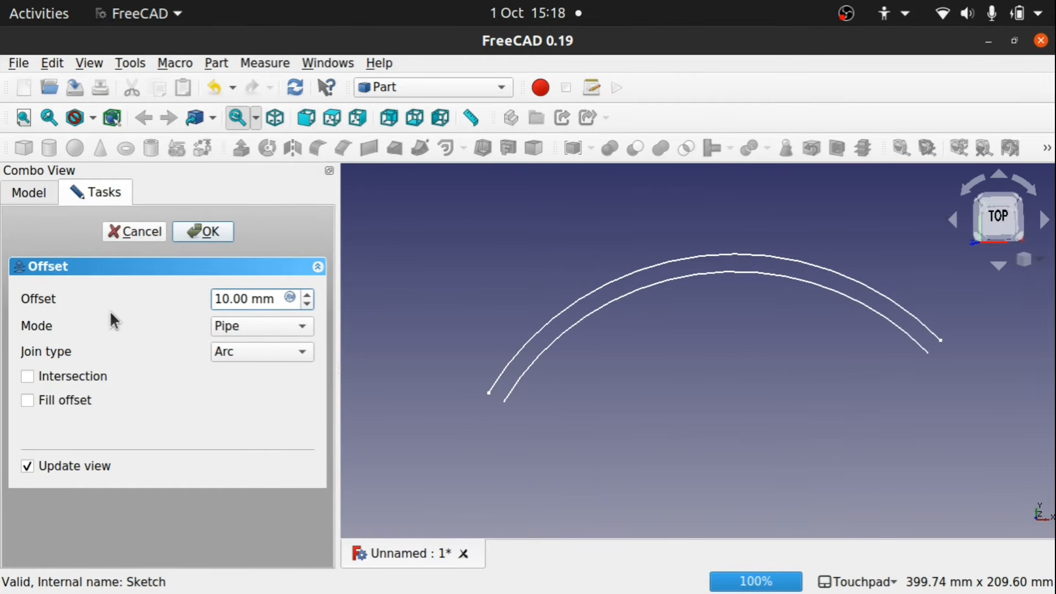
# Try negative offset distances for the arc: -12, -14, -15, -16 and -17 mm.
pyautogui.click(219, 299)
pyautogui.press('Home')
pyautogui.write('-')
pyautogui.press('Right')
pyautogui.press('Delete')
pyautogui.write('2')
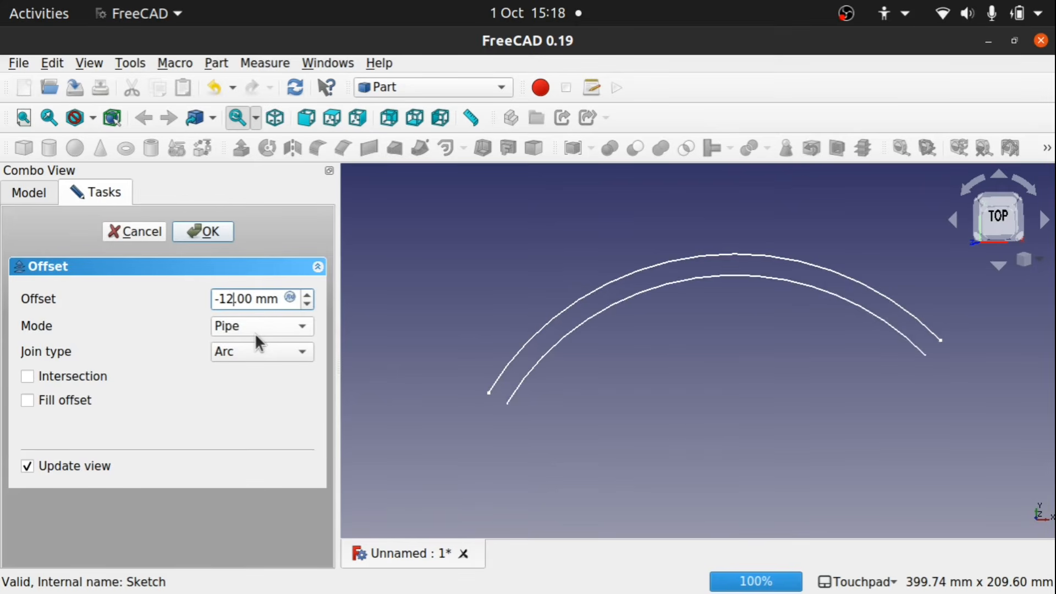
pyautogui.press('BackSpace')
pyautogui.write('4')
pyautogui.press('BackSpace')
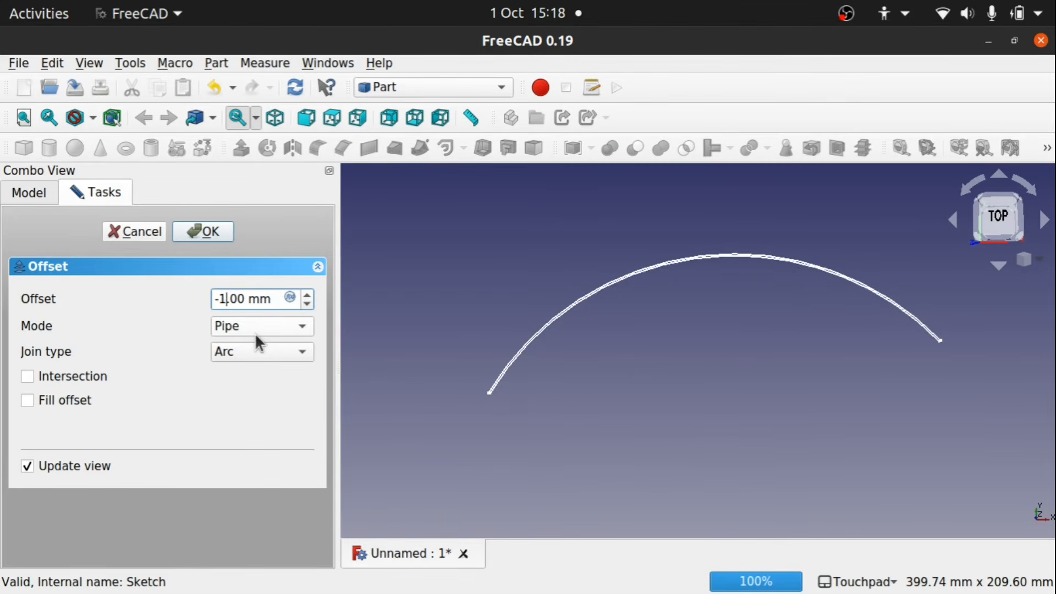
pyautogui.write('5')
pyautogui.press('BackSpace')
pyautogui.write('6')
pyautogui.press('BackSpace')
pyautogui.write('7')
# Set the arc's 2D offset distance to -90 mm and accept the offset.
pyautogui.press('BackSpace')
pyautogui.press('BackSpace')
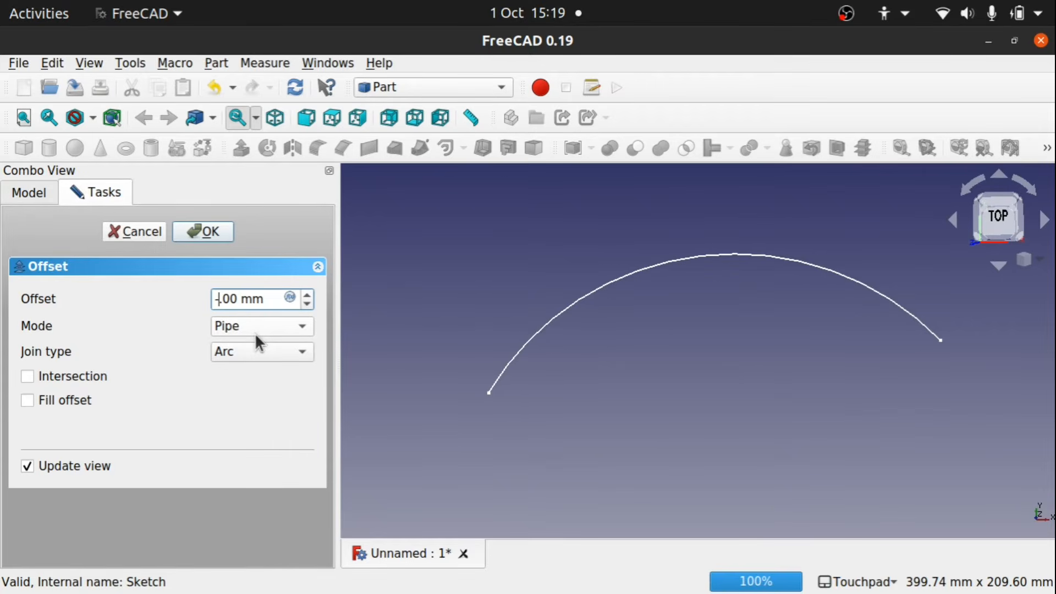
pyautogui.write('90')
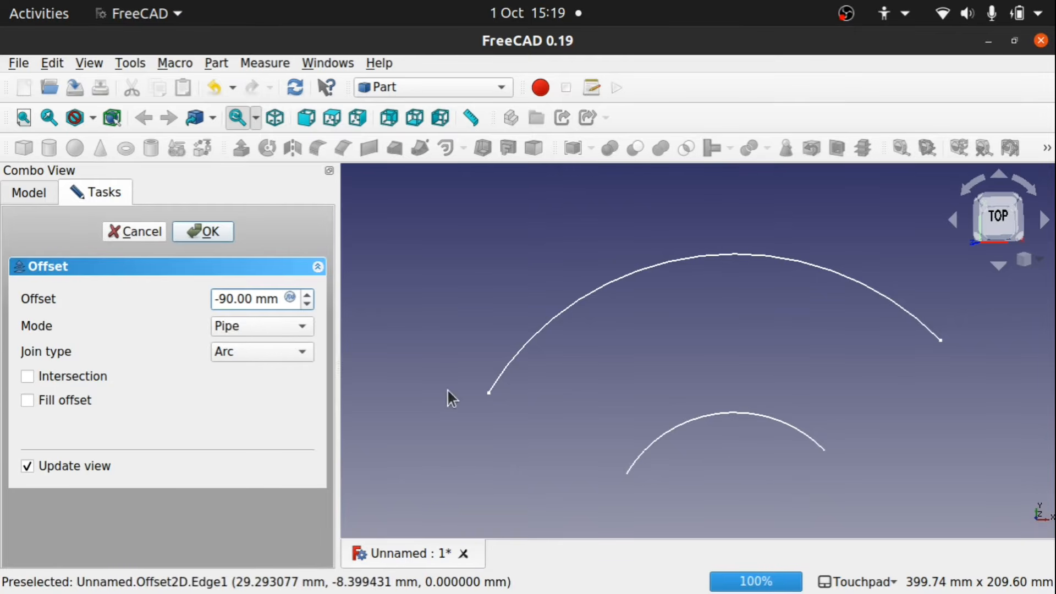
pyautogui.click(205, 237)
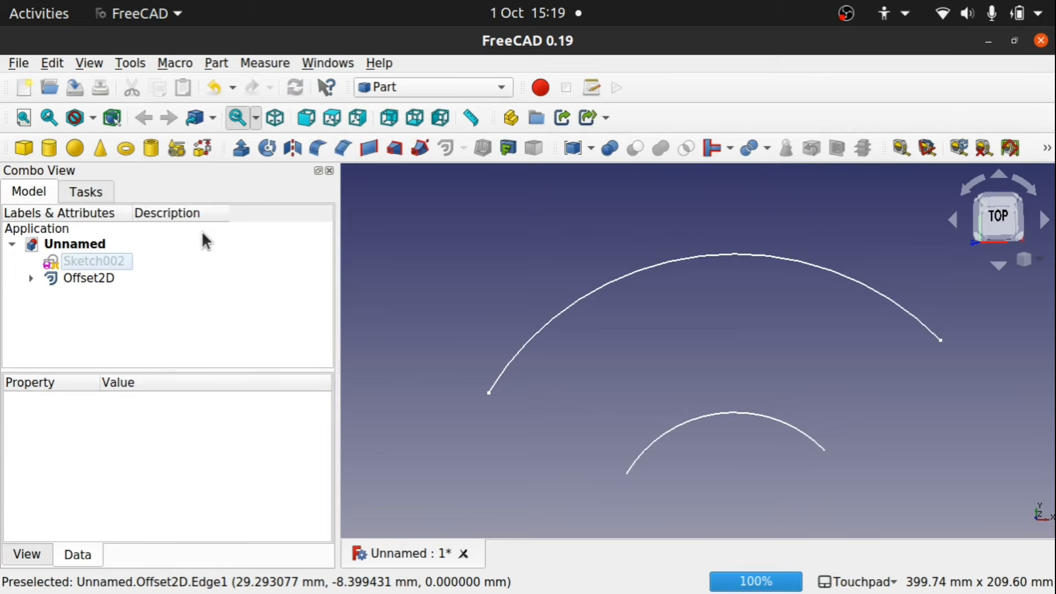
# Extrude the arc sketch and its 2D offset 10 mm along the normal, without creating a solid.
pyautogui.keyDown('alt'); pyautogui.moveTo(788, 419); pyautogui.dragTo(724, 381); pyautogui.keyUp('alt')
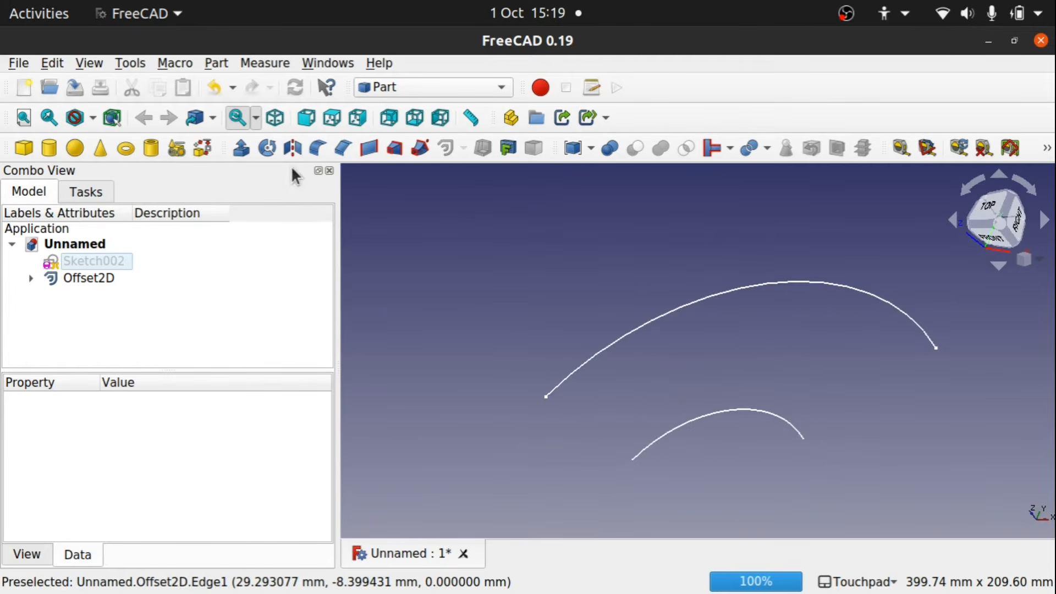
pyautogui.click(241, 148)
pyautogui.click(231, 232)
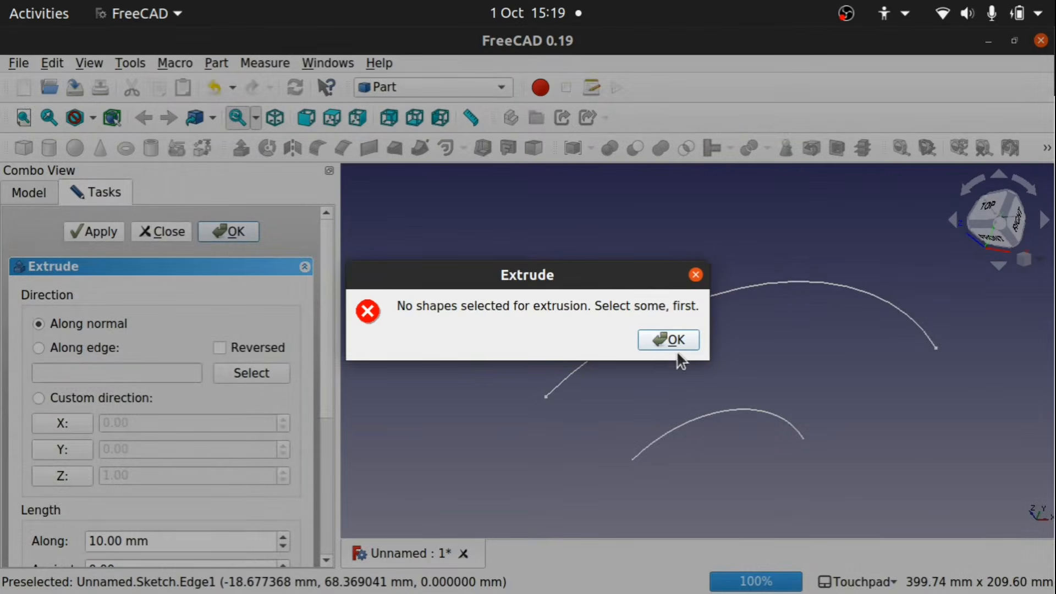
pyautogui.click(668, 340)
pyautogui.scroll(-5, 330, 544)
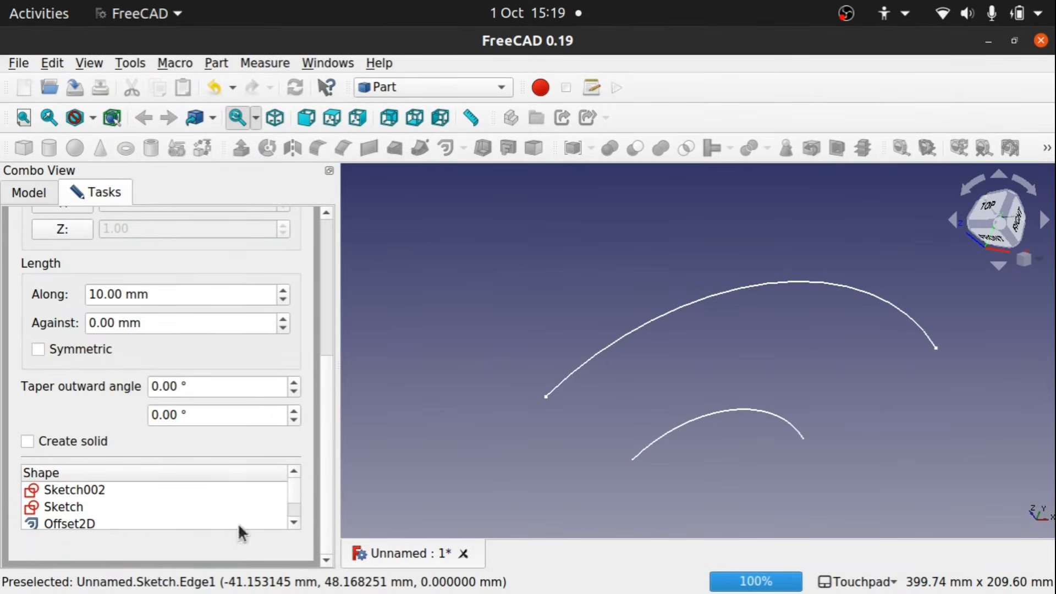
pyautogui.scroll(-1, 295, 511)
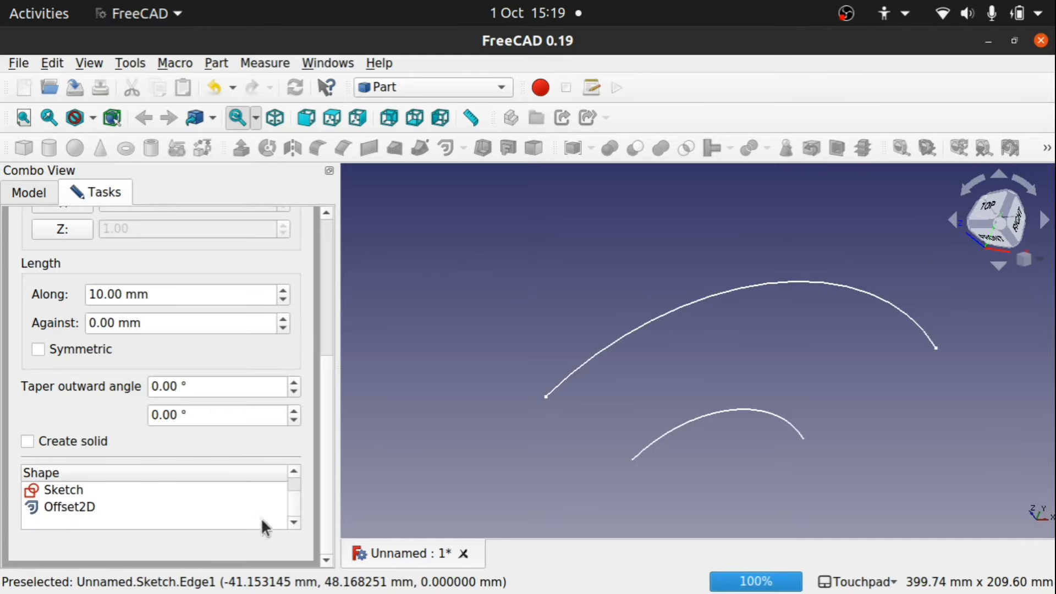
pyautogui.click(62, 503)
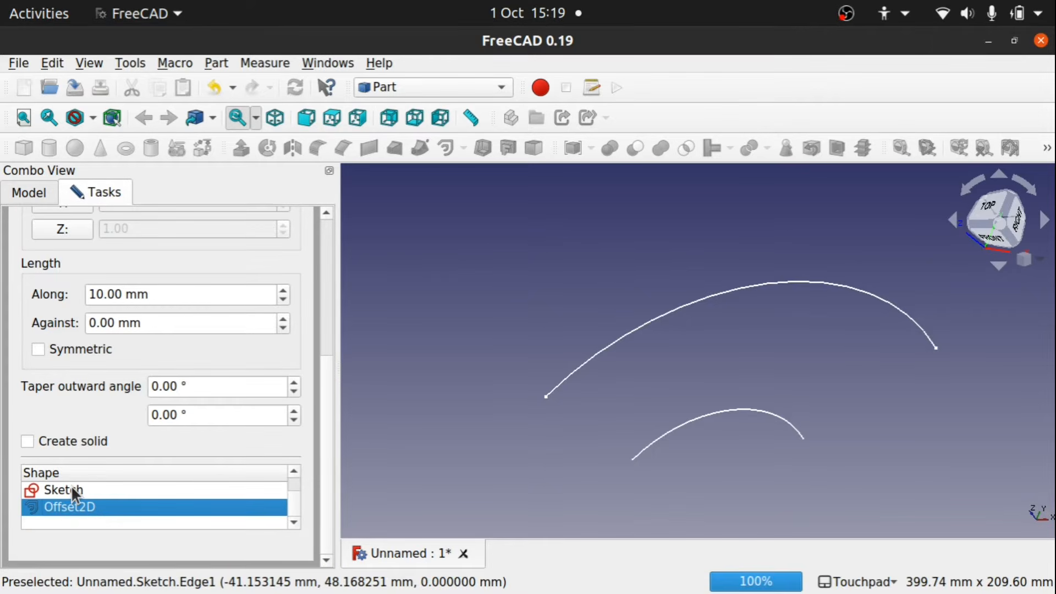
pyautogui.keyDown('ctrl'); pyautogui.click(72, 489); pyautogui.keyUp('ctrl')
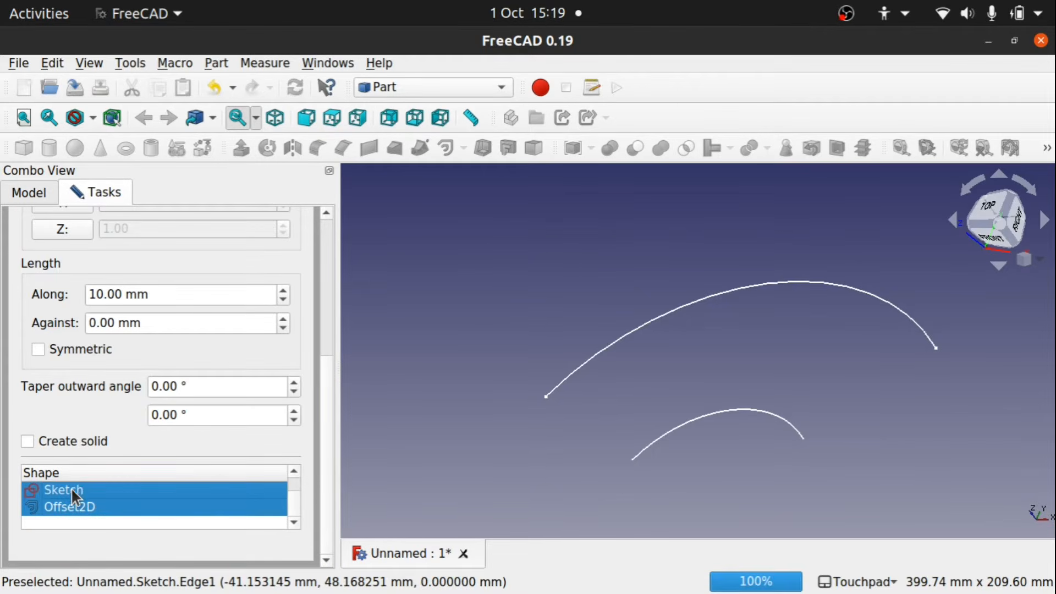
pyautogui.scroll(5, 327, 253)
pyautogui.click(237, 232)
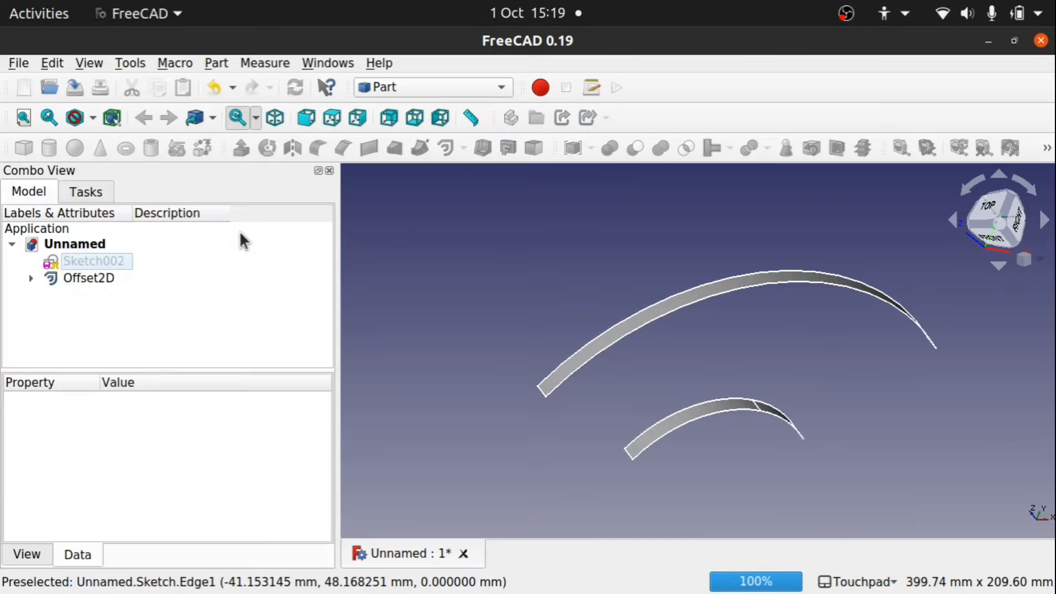
# Start a 3D Offset of the smaller extruded arc and try an offset distance of 50 mm.
pyautogui.keyDown('alt'); pyautogui.moveTo(770, 405); pyautogui.dragTo(698, 377); pyautogui.keyUp('alt')
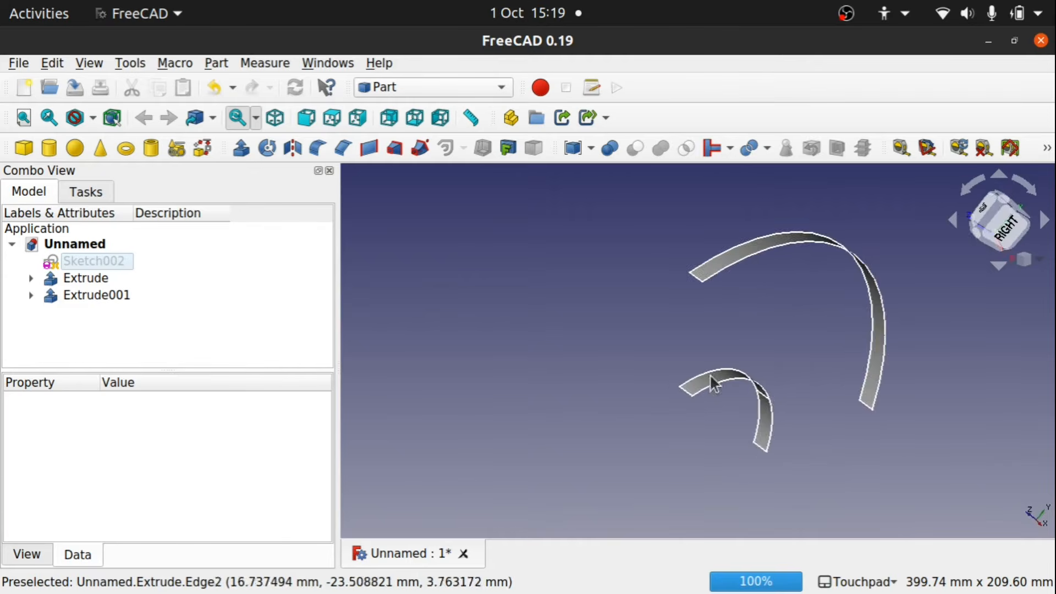
pyautogui.keyDown('alt'); pyautogui.moveTo(738, 346); pyautogui.dragTo(882, 378); pyautogui.keyUp('alt')
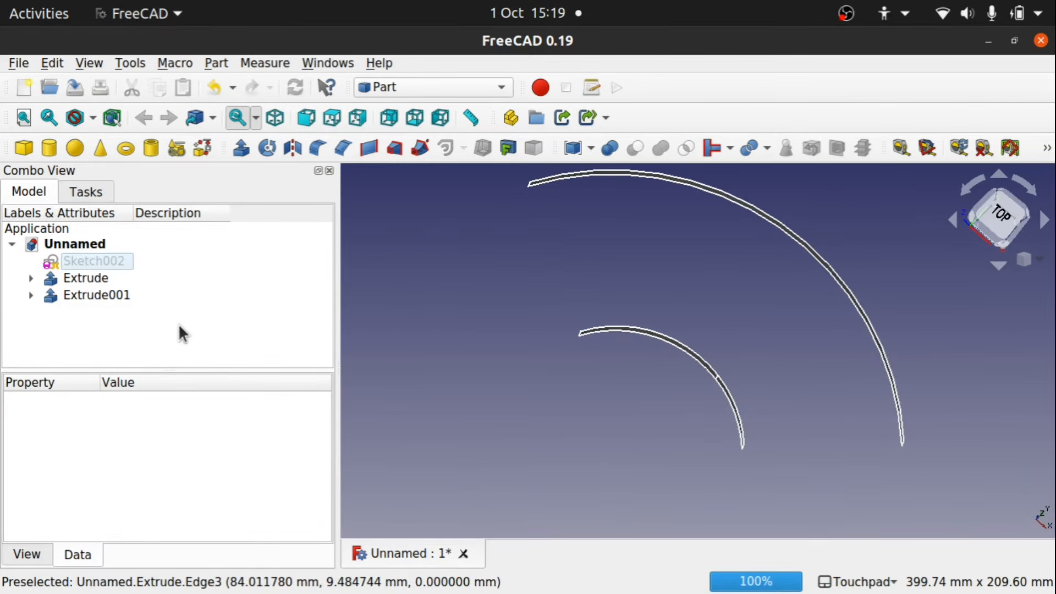
pyautogui.click(85, 279)
pyautogui.click(462, 149)
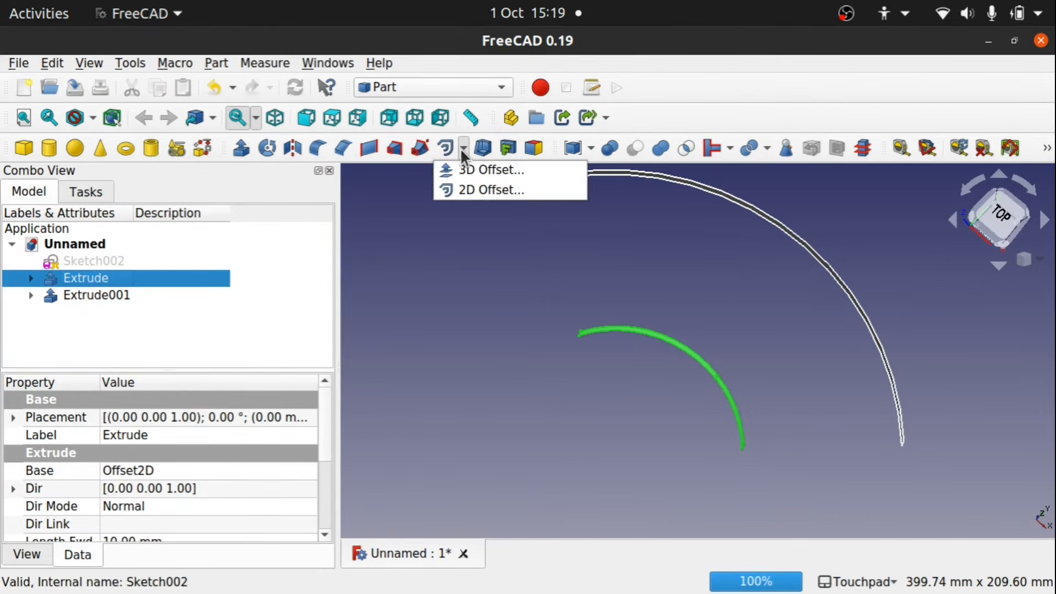
pyautogui.click(481, 173)
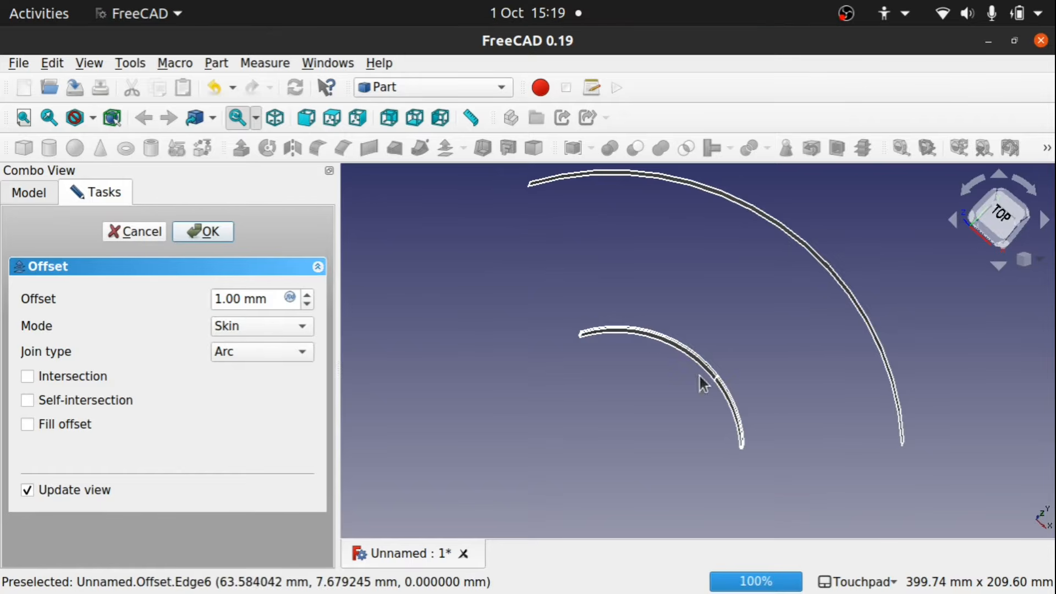
pyautogui.keyDown('shift'); pyautogui.moveTo(698, 374); pyautogui.dragTo(660, 421); pyautogui.keyUp('shift')
pyautogui.scroll(9, 314, 292)
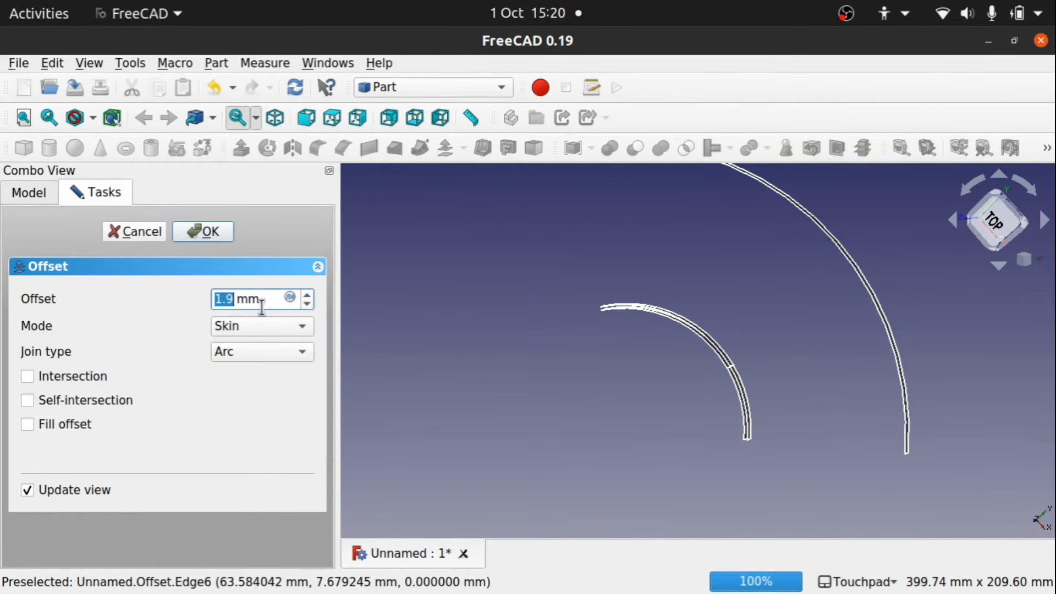
pyautogui.write('50')
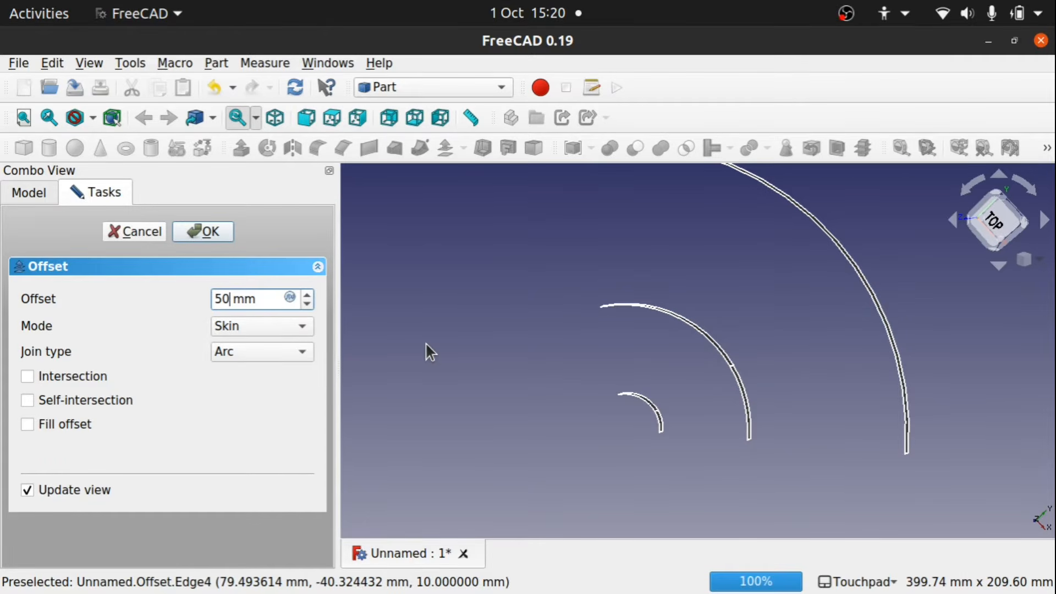
# Set the 3D offset distance to 10 mm, enable filling of the offset, and accept it.
pyautogui.press('BackSpace')
pyautogui.press('BackSpace')
pyautogui.write('10')
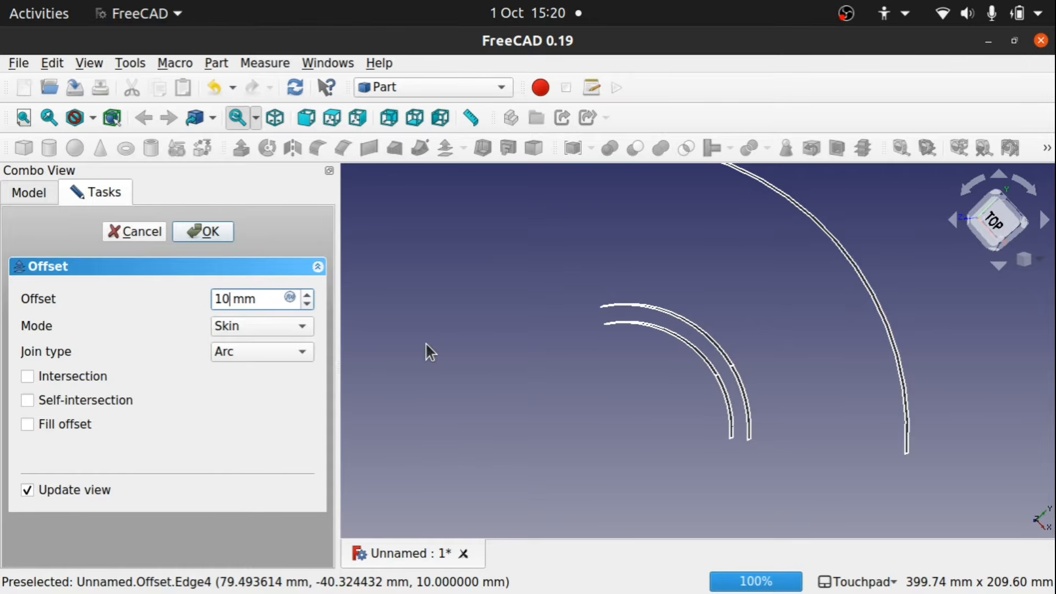
pyautogui.click(28, 425)
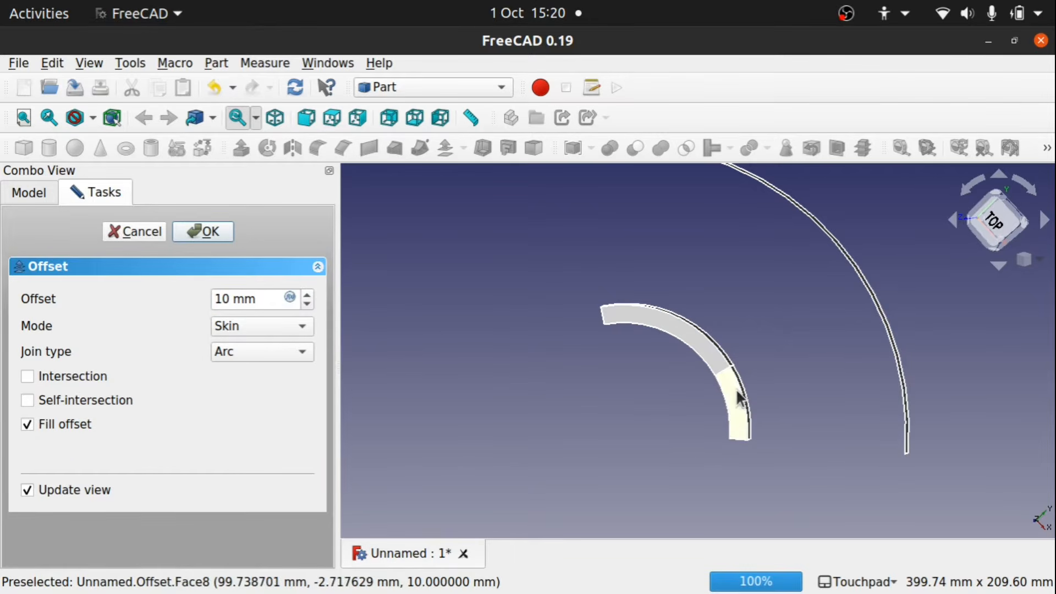
pyautogui.moveTo(672, 393)
pyautogui.keyDown('alt'); pyautogui.mouseDown()
pyautogui.moveTo(801, 264)
pyautogui.moveTo(657, 406)
pyautogui.mouseUp(); pyautogui.keyUp('alt')
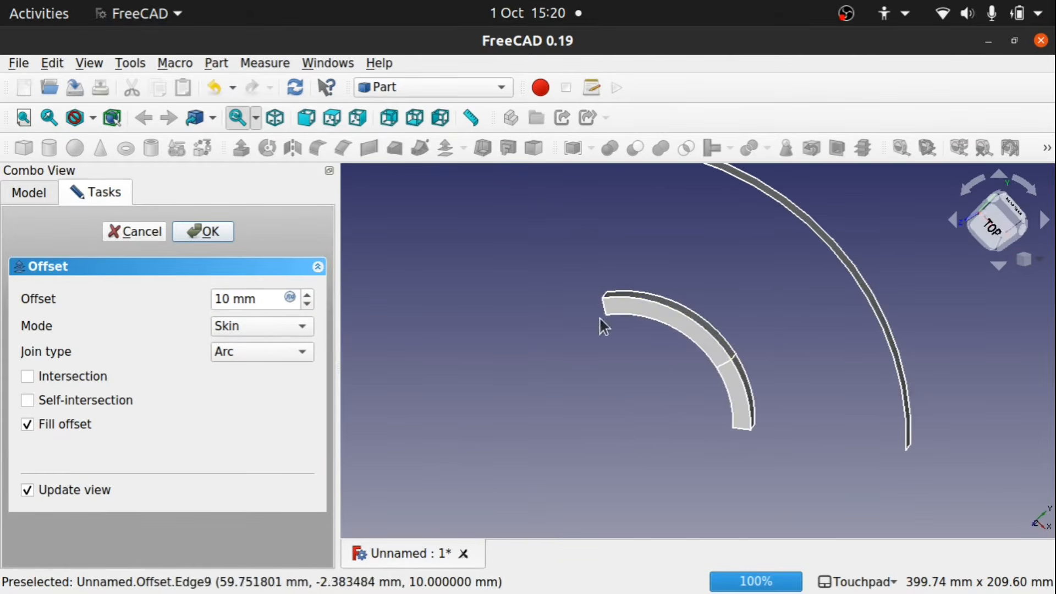
pyautogui.click(209, 233)
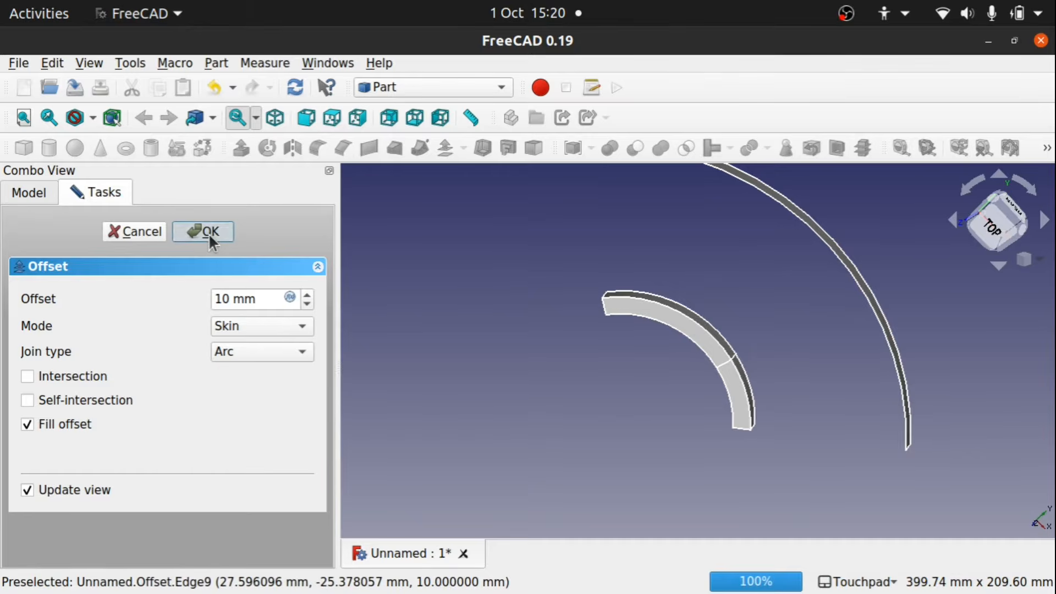
pyautogui.keyDown('alt'); pyautogui.moveTo(549, 354); pyautogui.dragTo(617, 351); pyautogui.keyUp('alt')
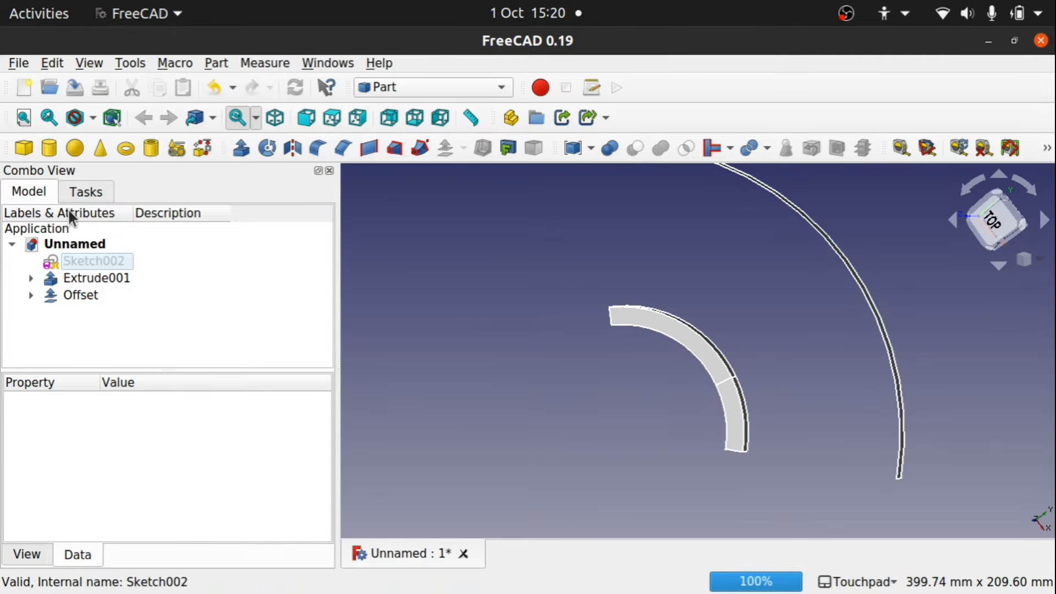
# Delete both arc extrusions and the filled 3D offset, keeping the sketches and the 2D offset.
pyautogui.click(83, 297)
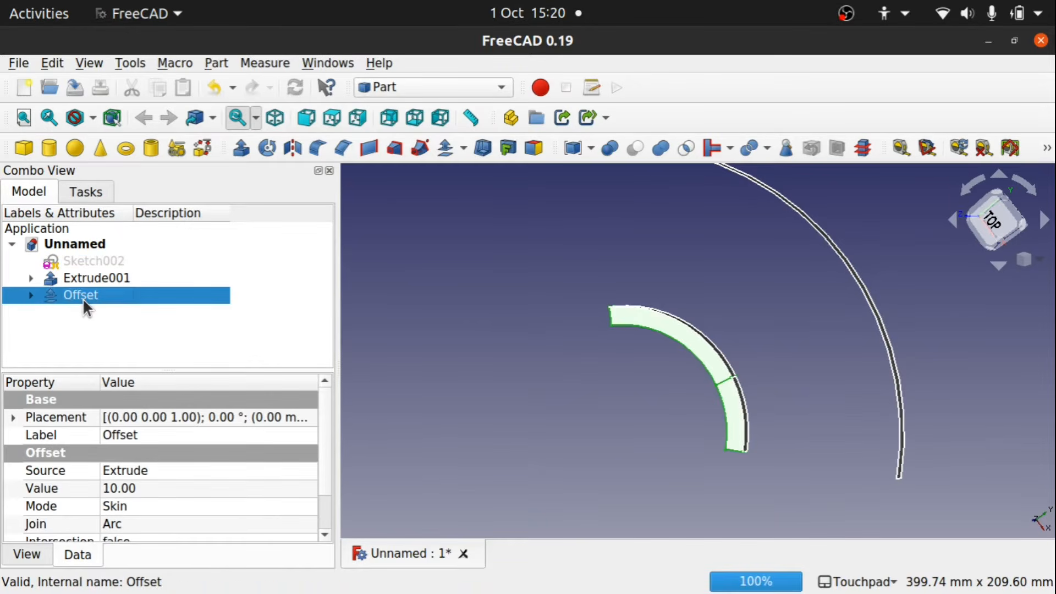
pyautogui.click(71, 275)
pyautogui.press('Delete')
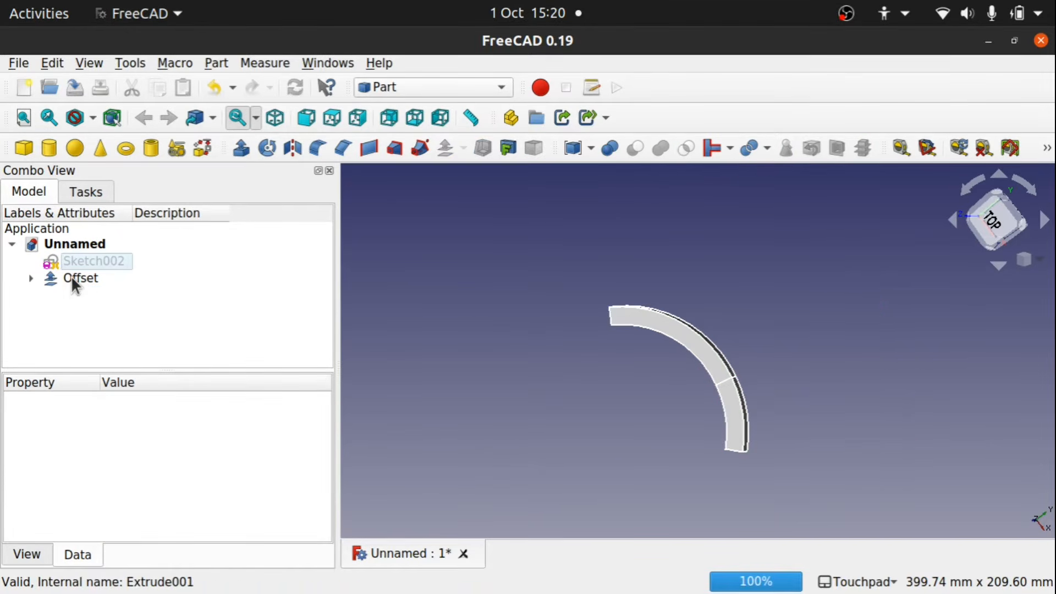
pyautogui.click(32, 279)
pyautogui.click(109, 300)
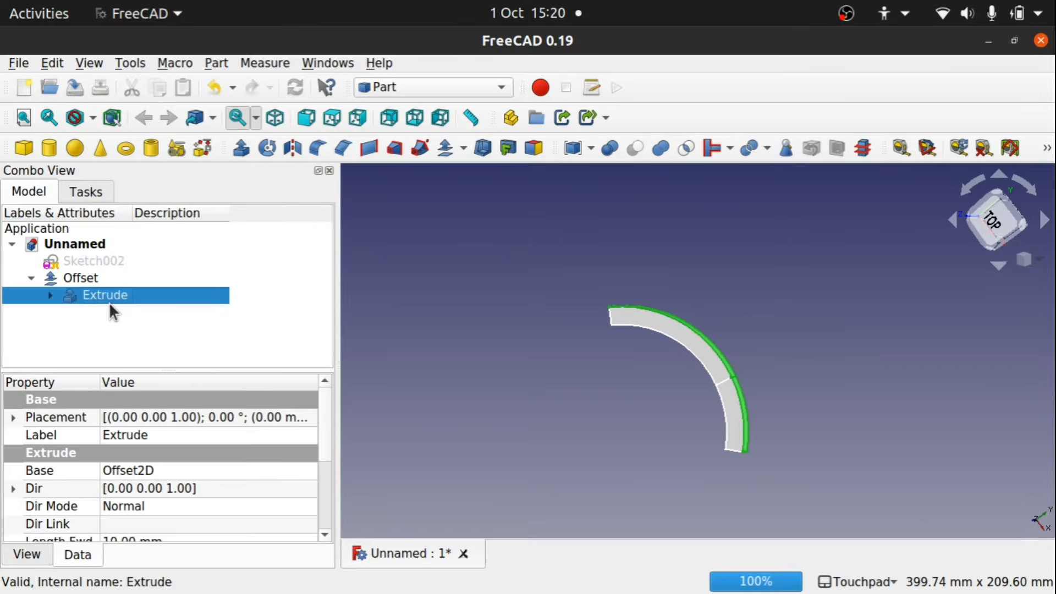
pyautogui.press('Delete')
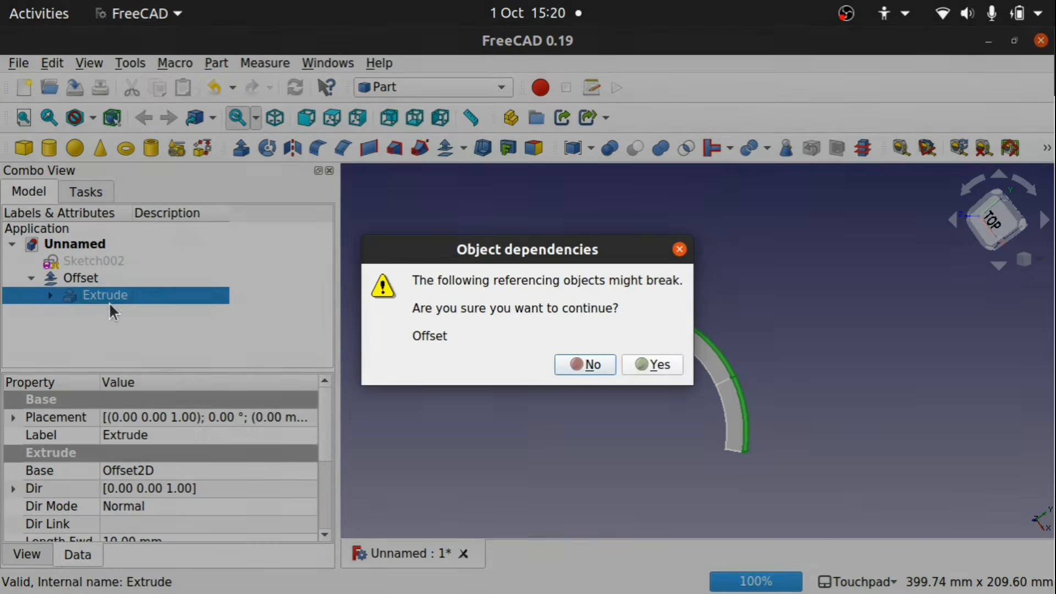
pyautogui.click(633, 361)
pyautogui.click(75, 300)
pyautogui.press('Delete')
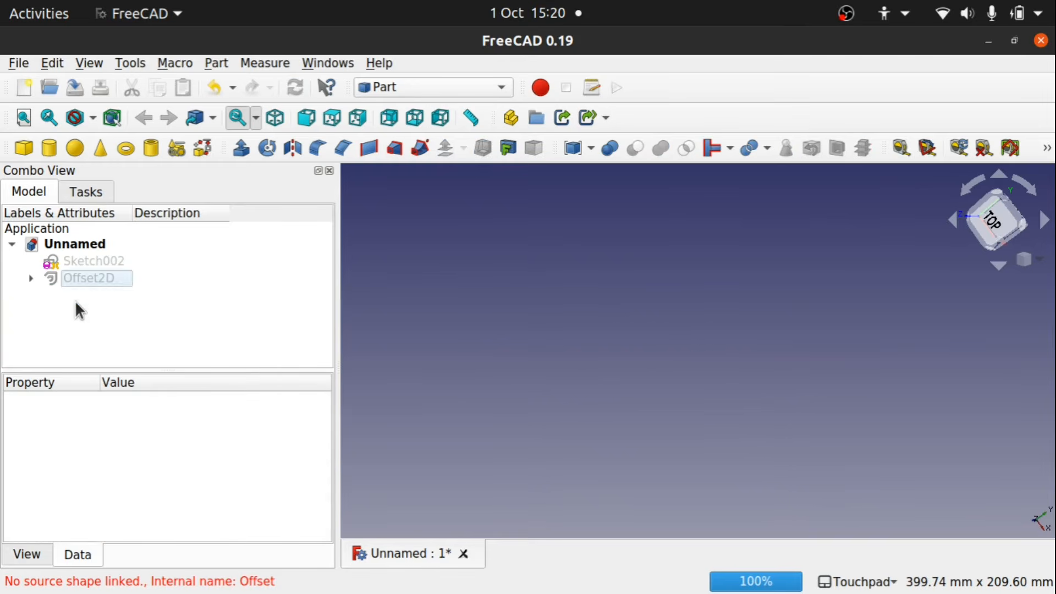
# Make the 2D offset and its source arc sketch visible, leaving Sketch002 hidden.
pyautogui.click(83, 276)
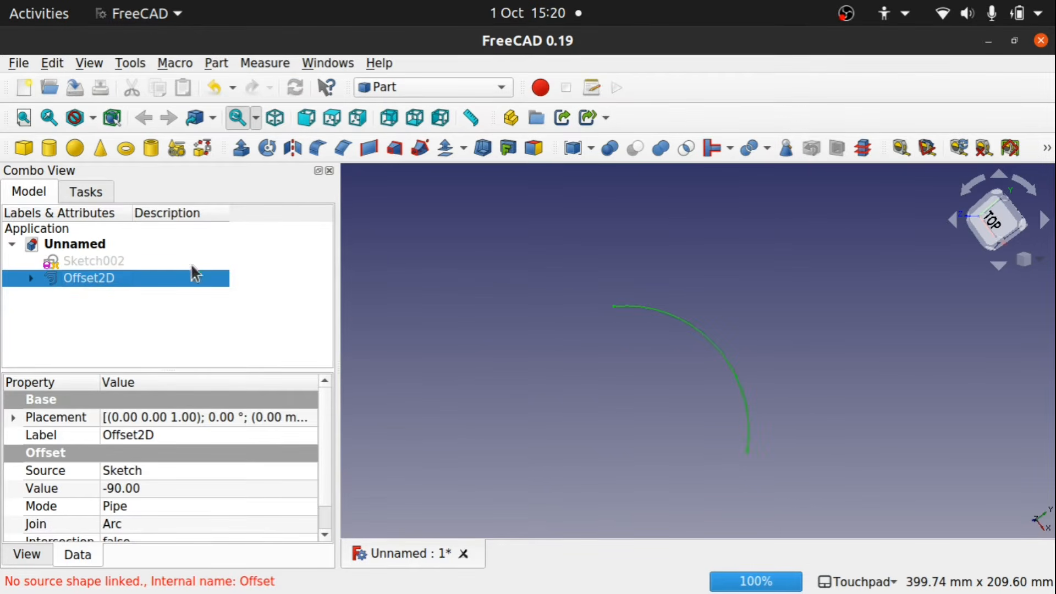
pyautogui.click(87, 260)
pyautogui.press('space')
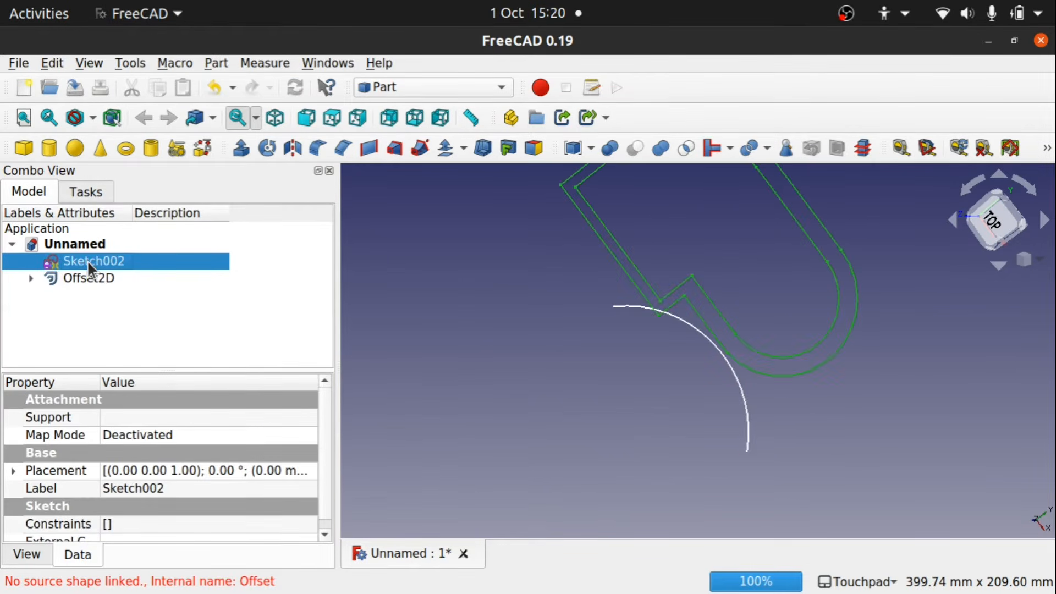
pyautogui.press('space')
pyautogui.click(31, 278)
pyautogui.click(111, 297)
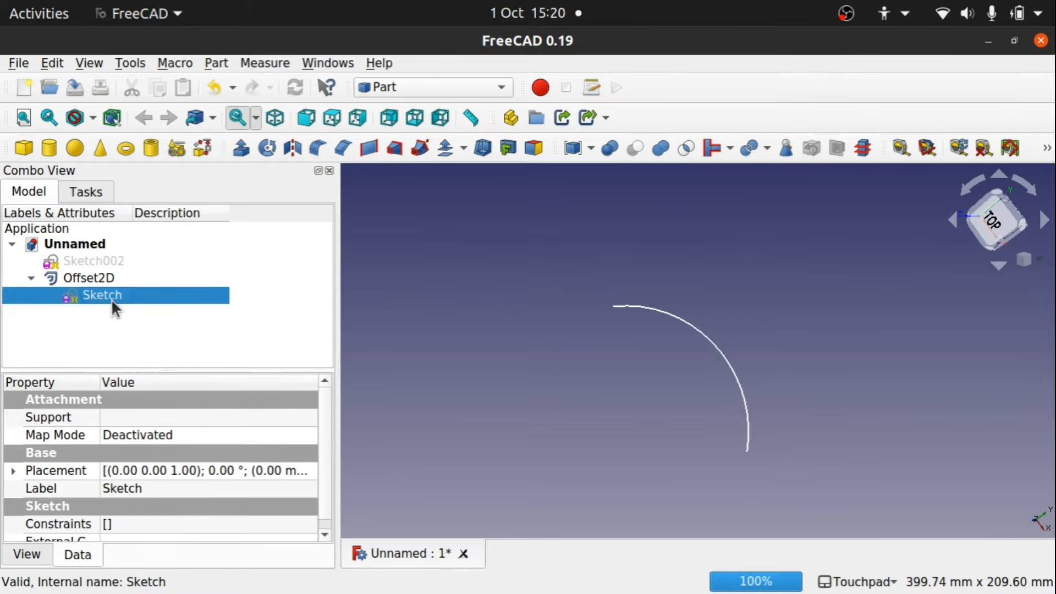
pyautogui.press('space')
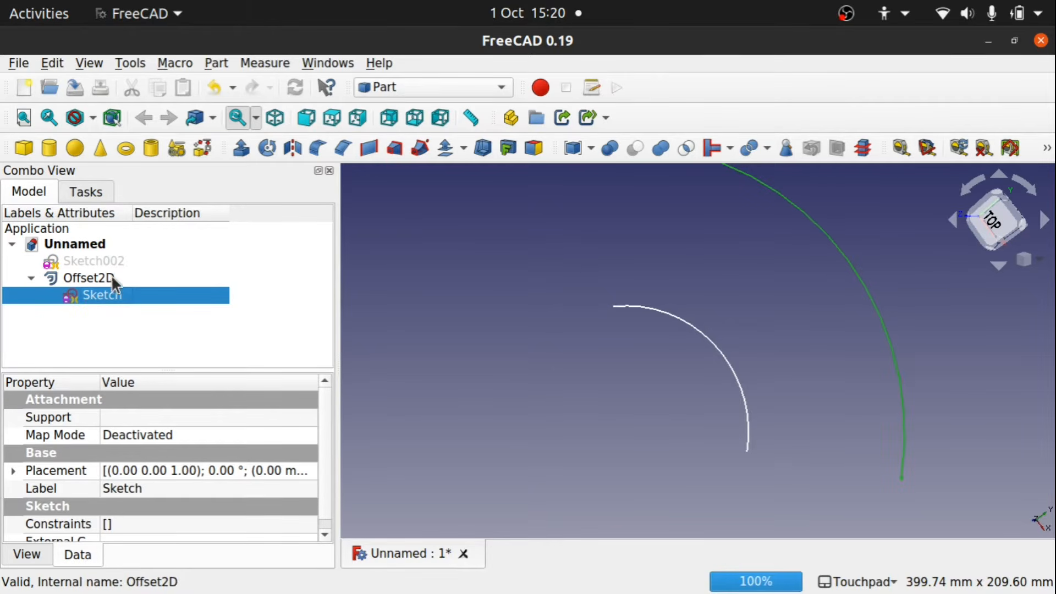
# Edit the arc's 2D offset, setting its distance to 10 mm, and accept the change.
pyautogui.click(109, 279)
pyautogui.doubleClick(106, 278)
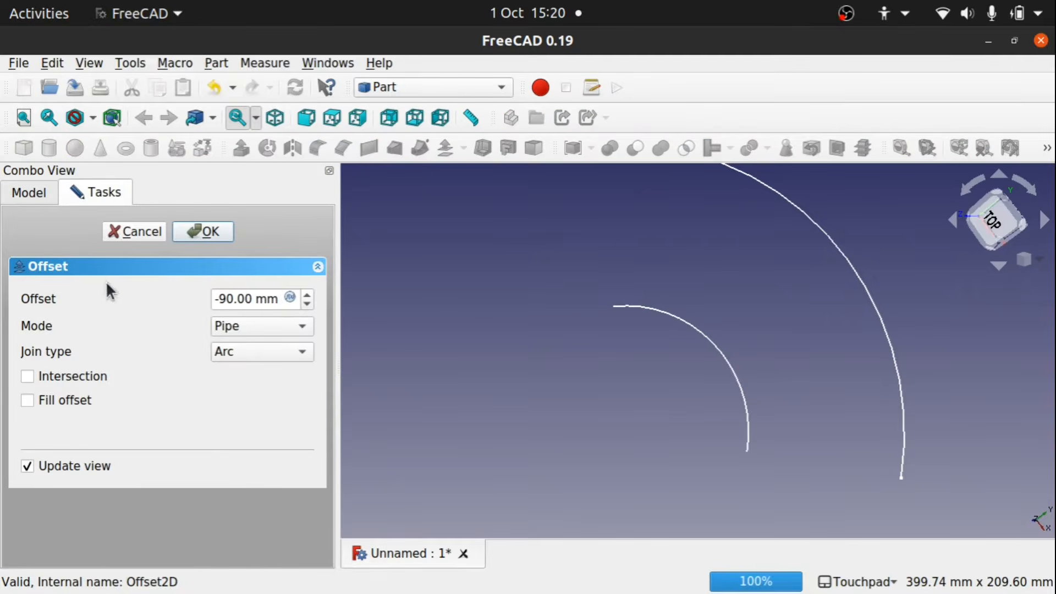
pyautogui.moveTo(234, 301); pyautogui.dragTo(196, 297)
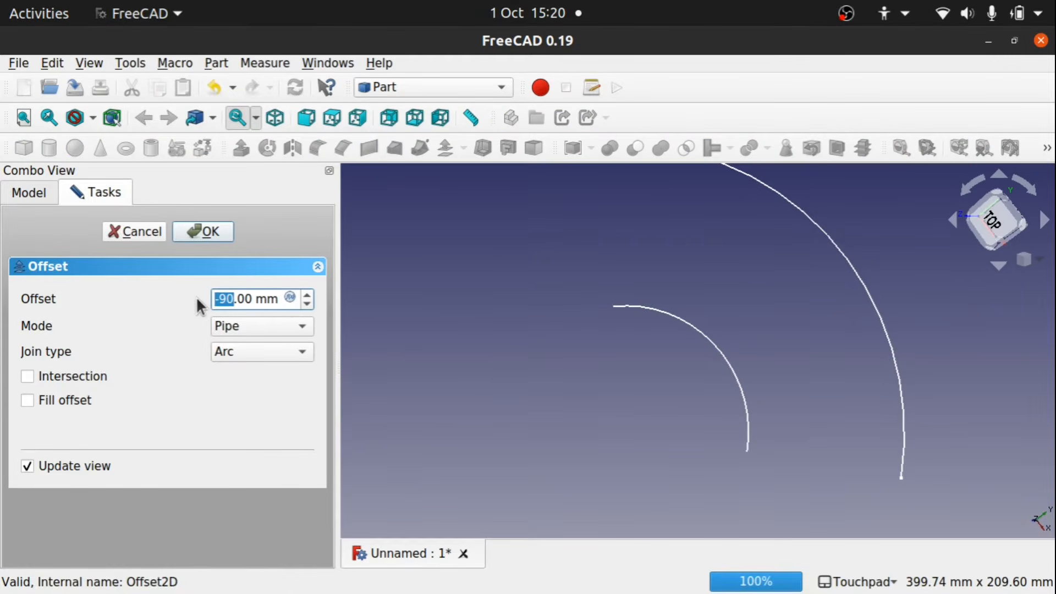
pyautogui.write('10')
pyautogui.click(211, 229)
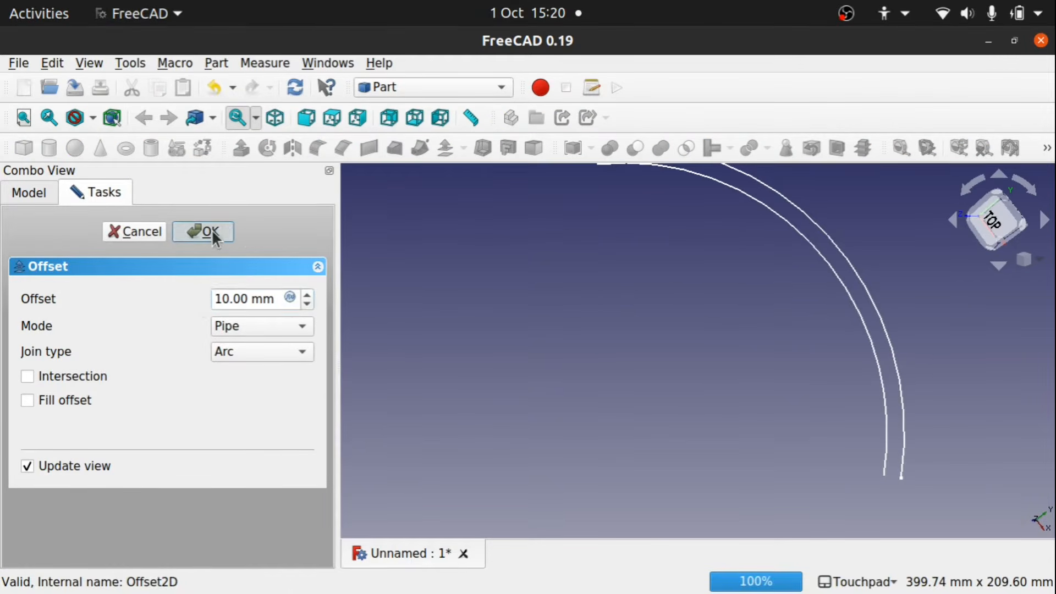
pyautogui.scroll(-2, 775, 297)
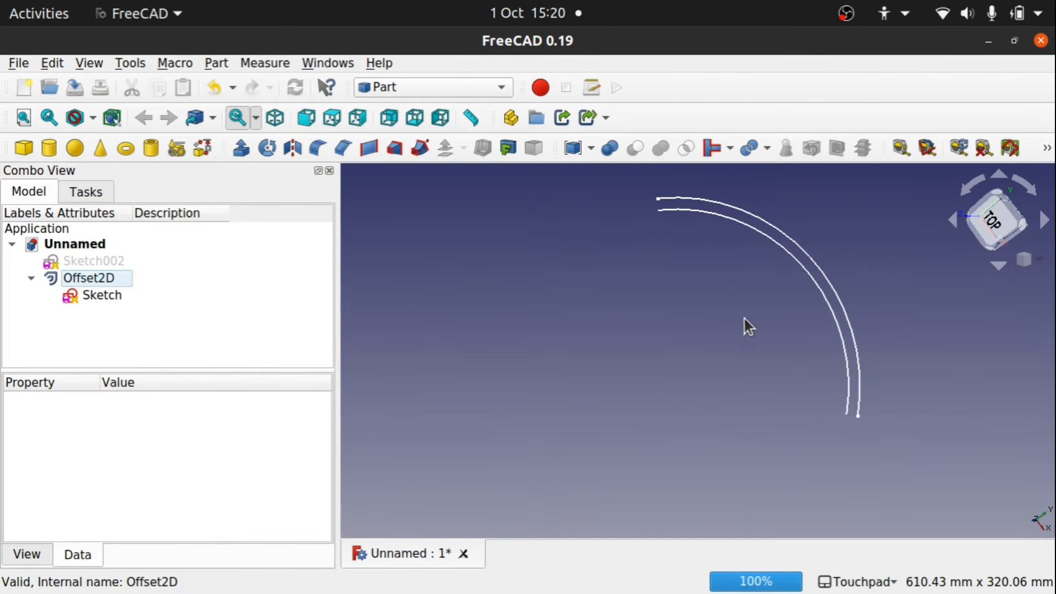
pyautogui.moveTo(814, 297)
pyautogui.keyDown('shift'); pyautogui.mouseDown()
pyautogui.moveTo(709, 408)
pyautogui.moveTo(718, 352)
pyautogui.mouseUp(); pyautogui.keyUp('shift')
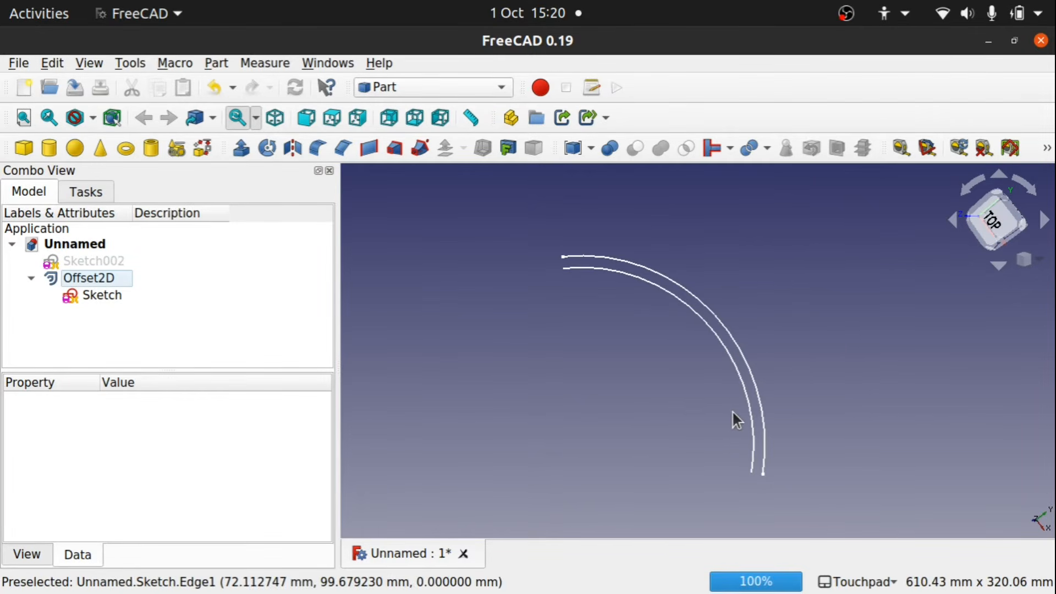
# Convert the 2D offset into an editable sketch with the Draft workbench's Draft to Sketch command.
pyautogui.click(106, 285)
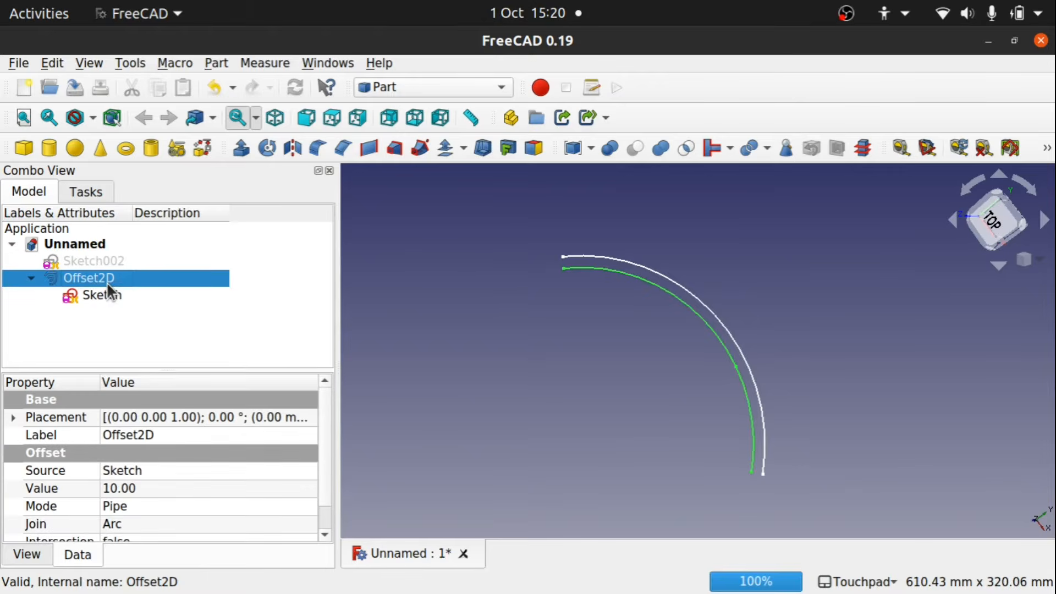
pyautogui.click(410, 87)
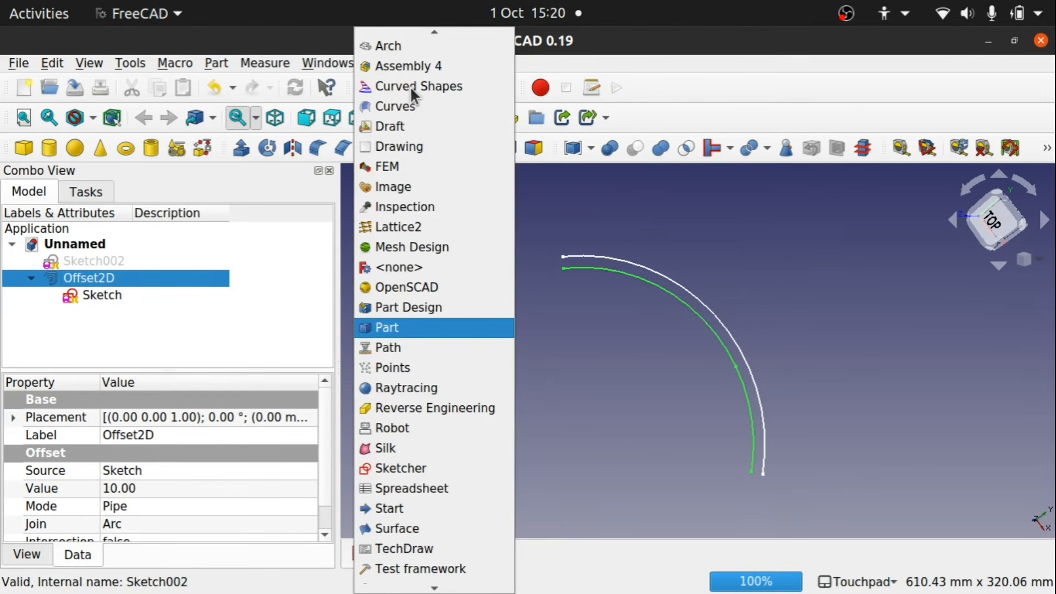
pyautogui.click(423, 126)
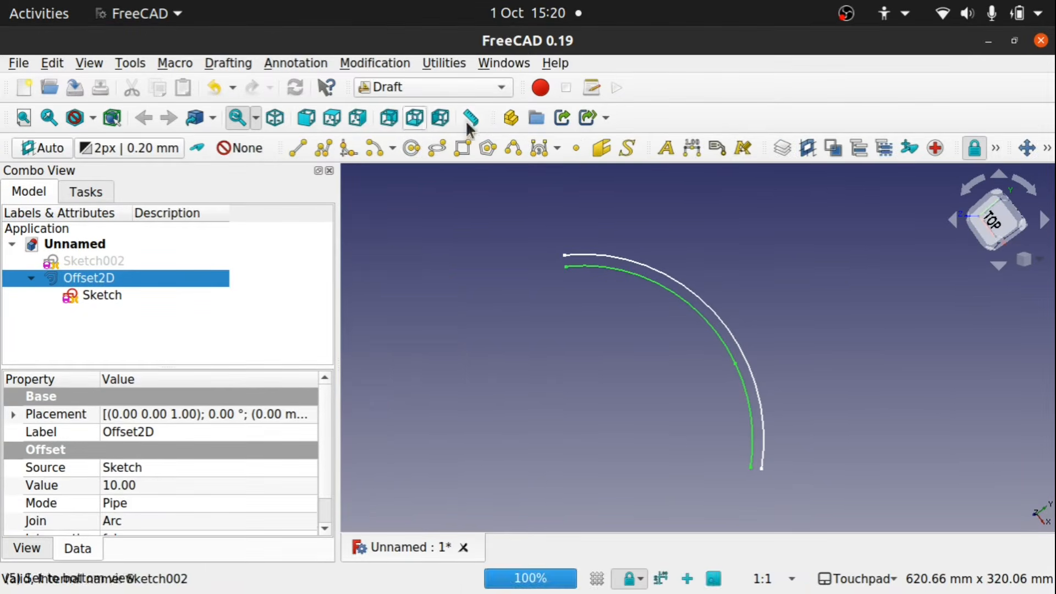
pyautogui.click(1046, 149)
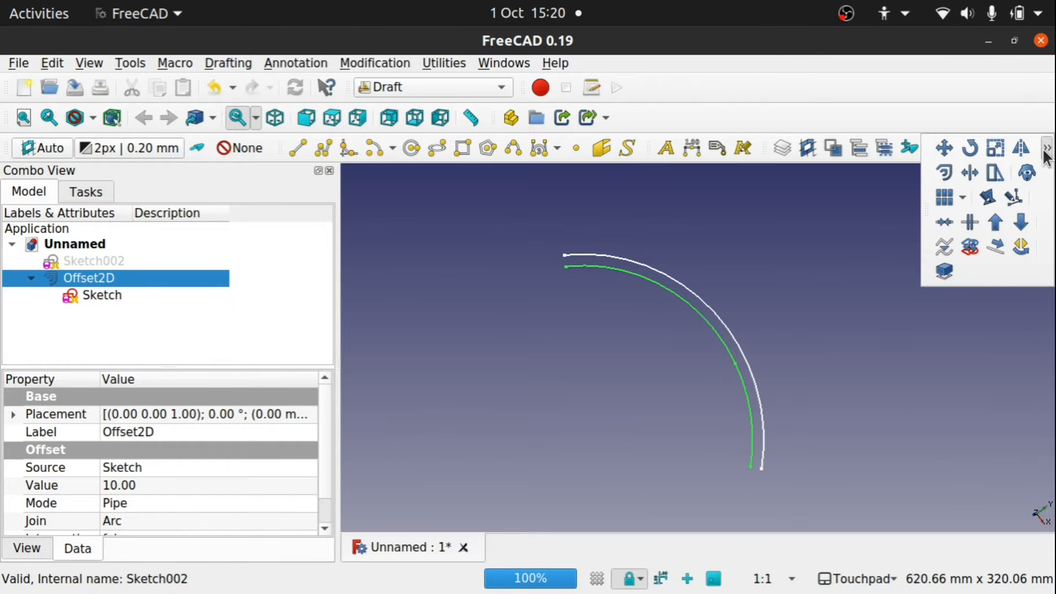
pyautogui.click(975, 251)
# In the sketch converted from the 2D offset, pull the arc's joint point outward to about X 87 mm, Y 150 mm, and close the sketch.
pyautogui.doubleClick(83, 311)
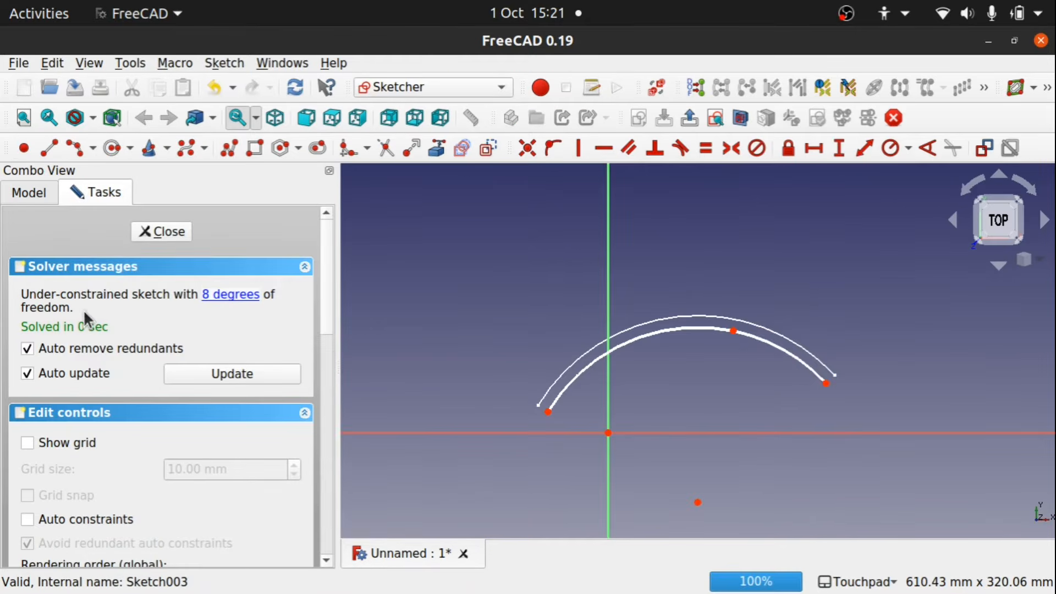
pyautogui.moveTo(732, 331)
pyautogui.mouseDown()
pyautogui.moveTo(719, 418)
pyautogui.moveTo(743, 320)
pyautogui.moveTo(709, 188)
pyautogui.moveTo(700, 427)
pyautogui.moveTo(721, 306)
pyautogui.moveTo(714, 219)
pyautogui.moveTo(556, 231)
pyautogui.moveTo(599, 229)
pyautogui.moveTo(653, 274)
pyautogui.moveTo(609, 313)
pyautogui.moveTo(712, 255)
pyautogui.mouseUp()
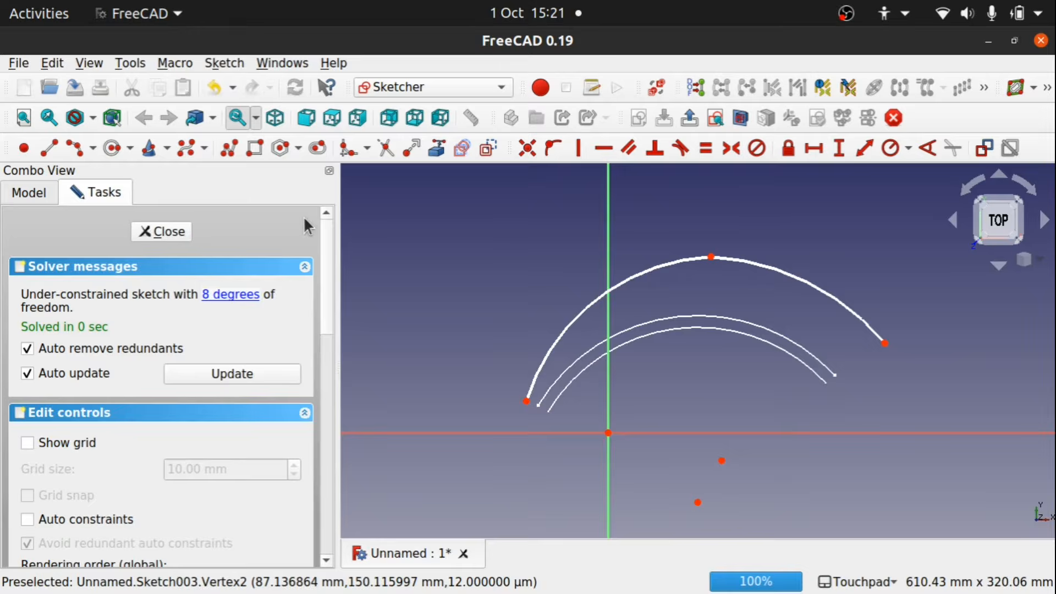
pyautogui.click(176, 237)
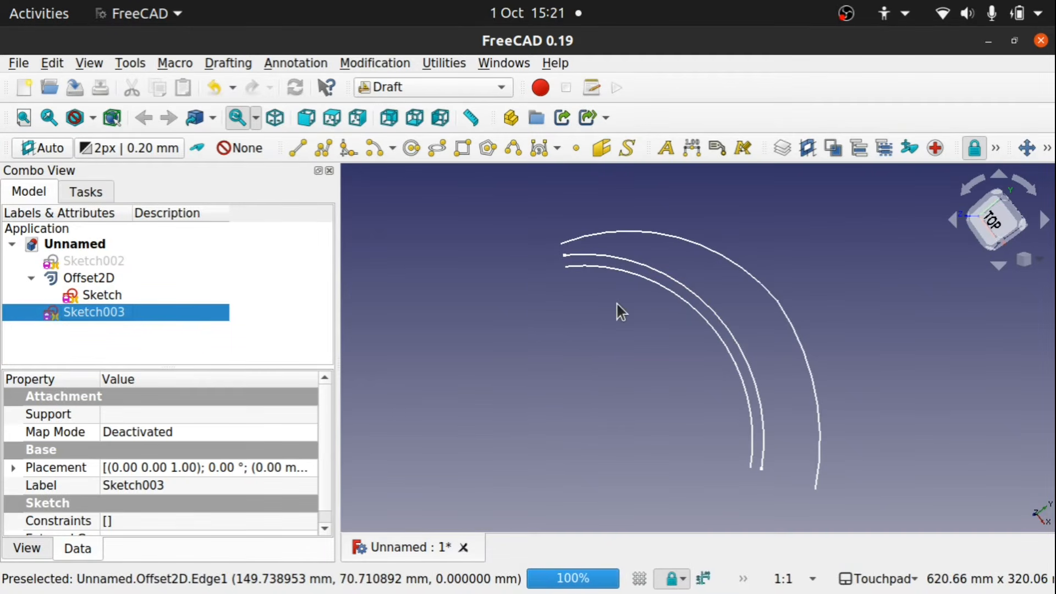
# Switch to the Sketcher workbench and delete all the sketches and the 2D offset from the document.
pyautogui.click(397, 87)
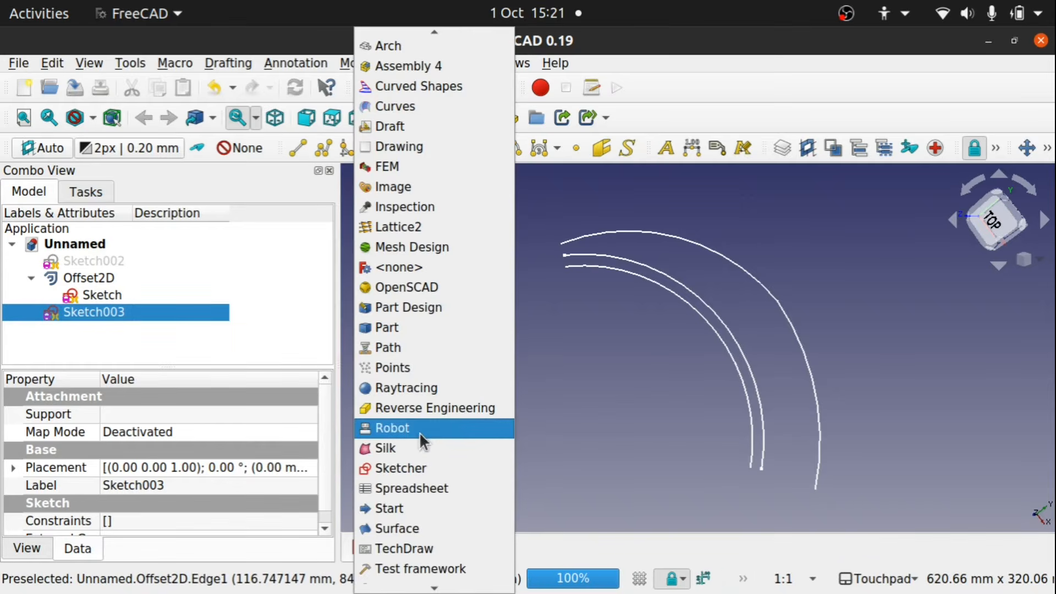
pyautogui.click(438, 469)
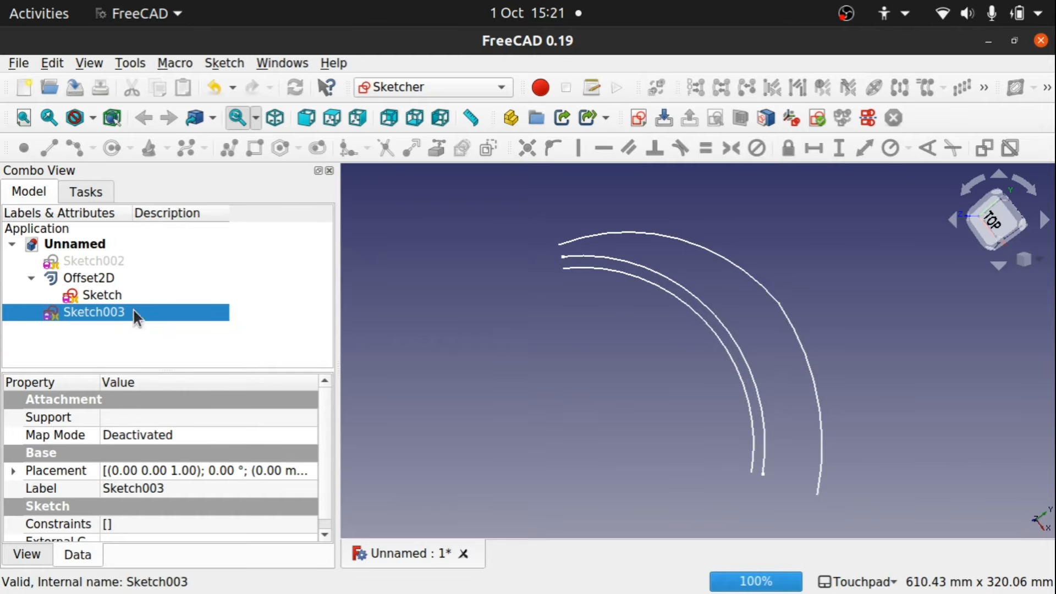
pyautogui.keyDown('shift'); pyautogui.click(79, 254); pyautogui.keyUp('shift')
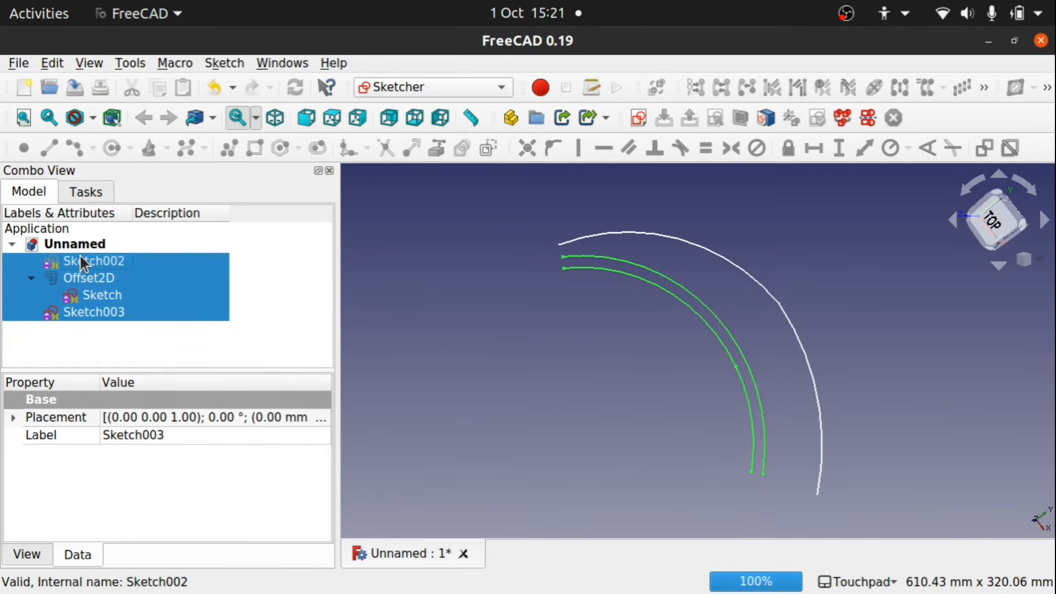
pyautogui.press('Delete')
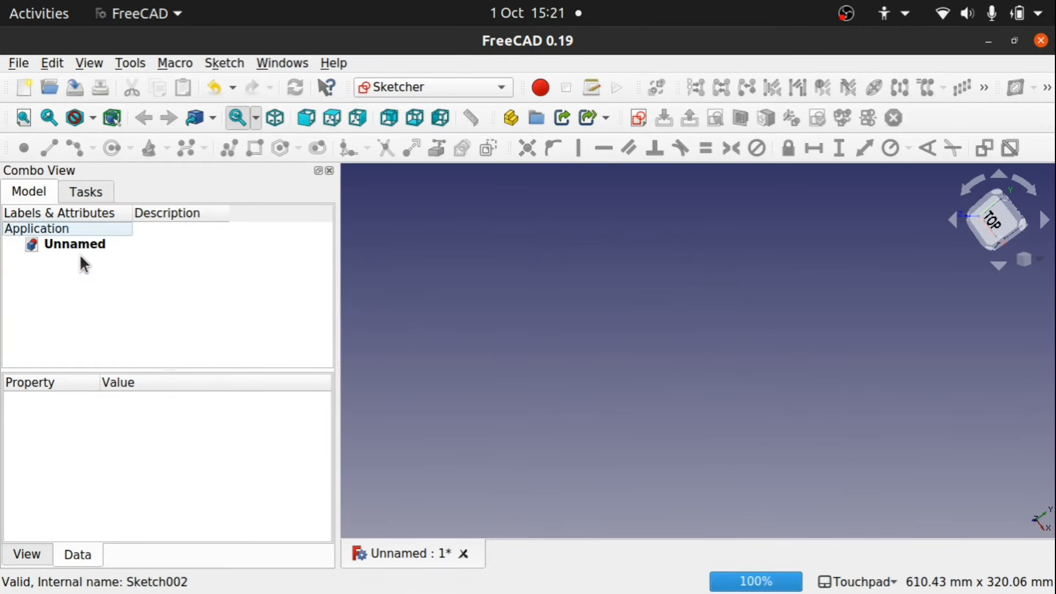
# In a new XY-plane sketch, draw a closed B-spline of eight control points around the origin, starting near X -69 mm, Y 88 mm, and close the sketch.
pyautogui.click(632, 120)
pyautogui.click(587, 407)
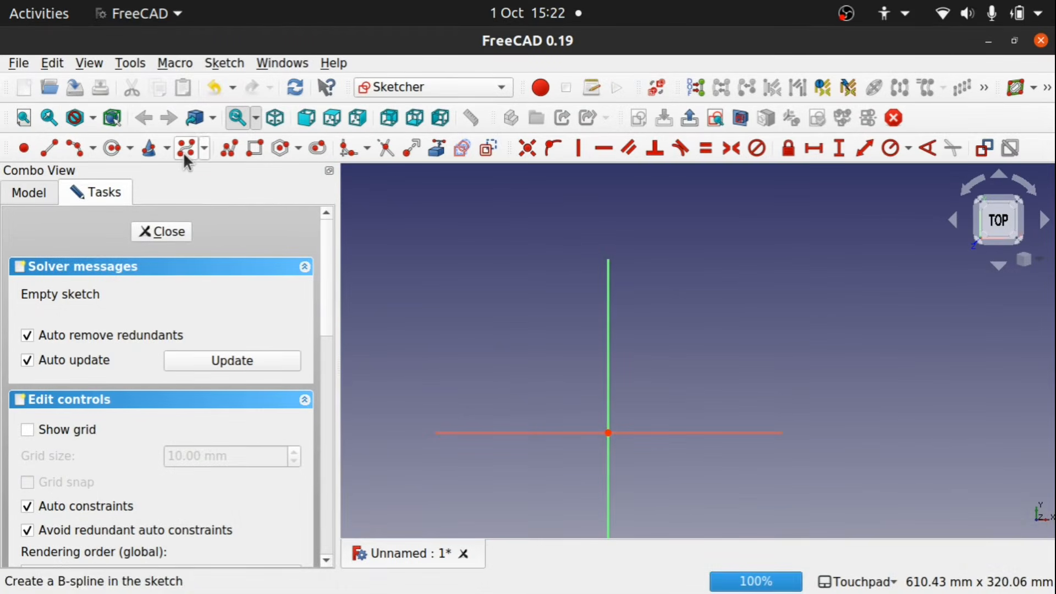
pyautogui.click(184, 151)
pyautogui.click(525, 329)
pyautogui.click(674, 314)
pyautogui.click(779, 361)
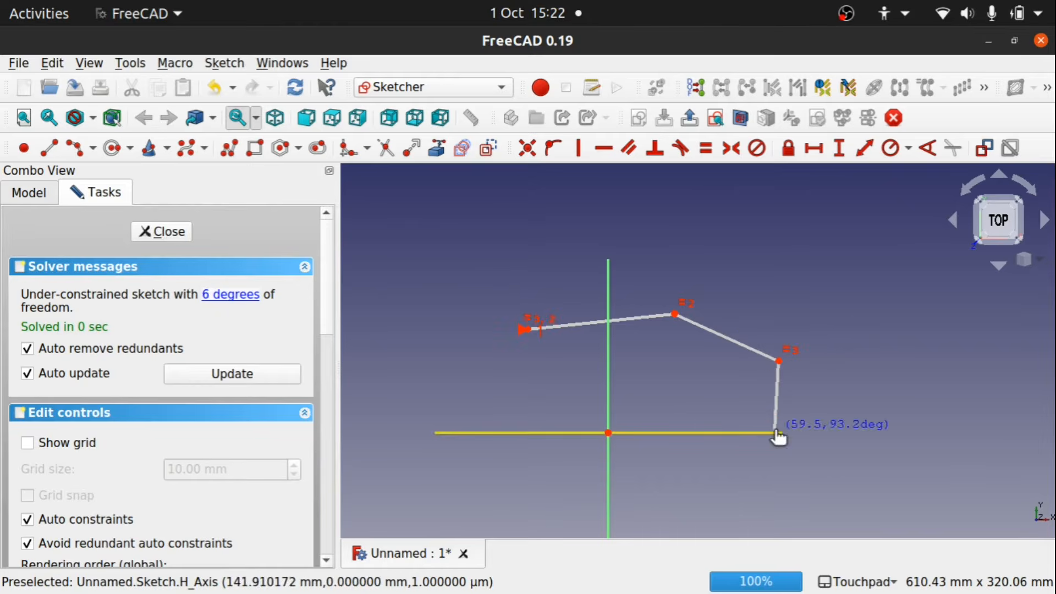
pyautogui.click(775, 433)
pyautogui.click(735, 496)
pyautogui.click(633, 505)
pyautogui.click(546, 499)
pyautogui.click(508, 403)
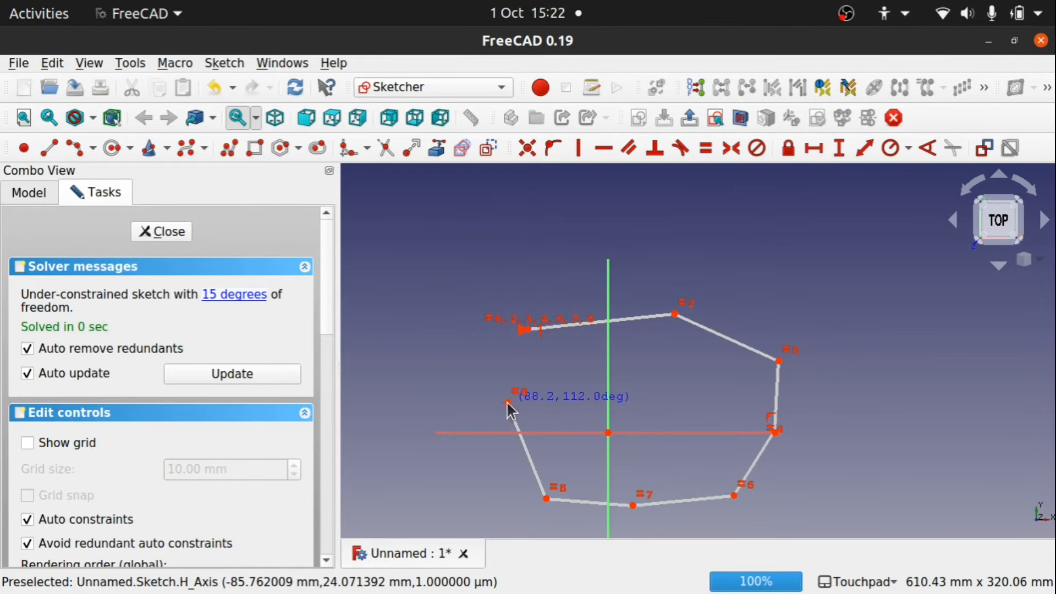
pyautogui.click(528, 329)
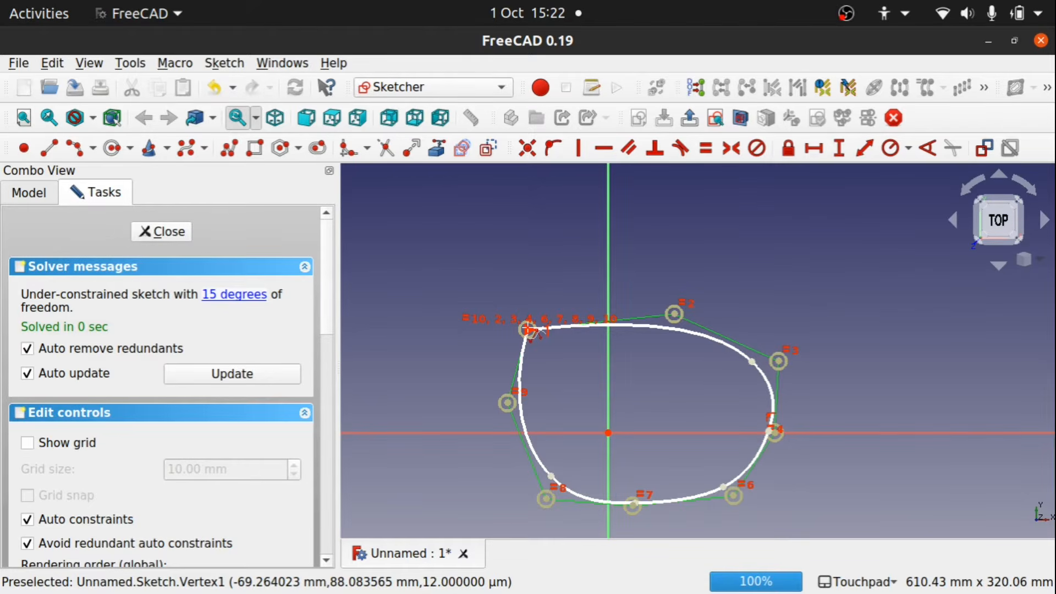
pyautogui.click(155, 232)
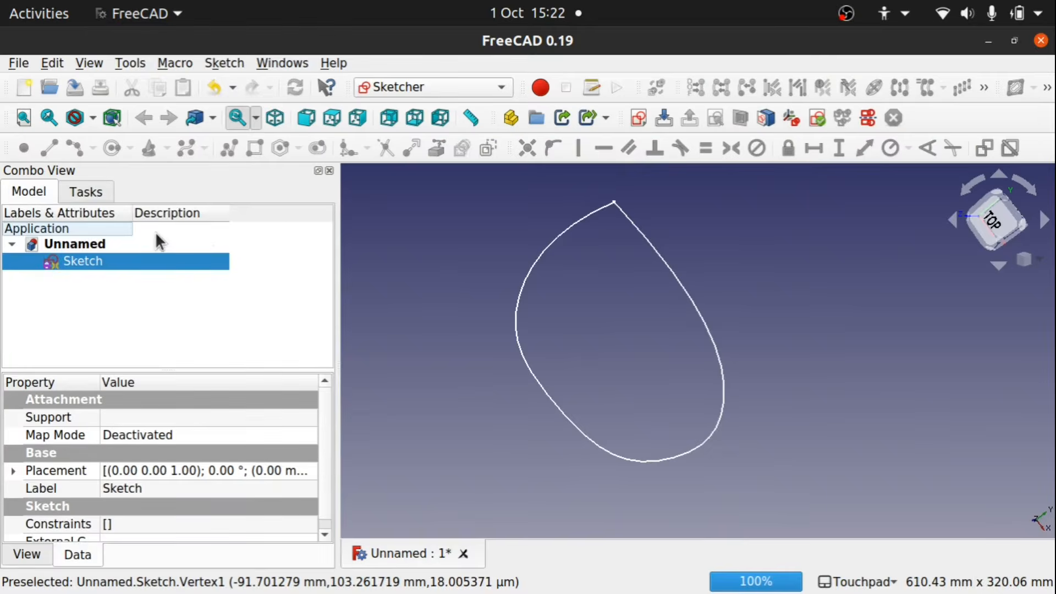
# Start a 2D offset of the closed spline sketch in the Part workbench, with an offset of 10 mm.
pyautogui.click(410, 90)
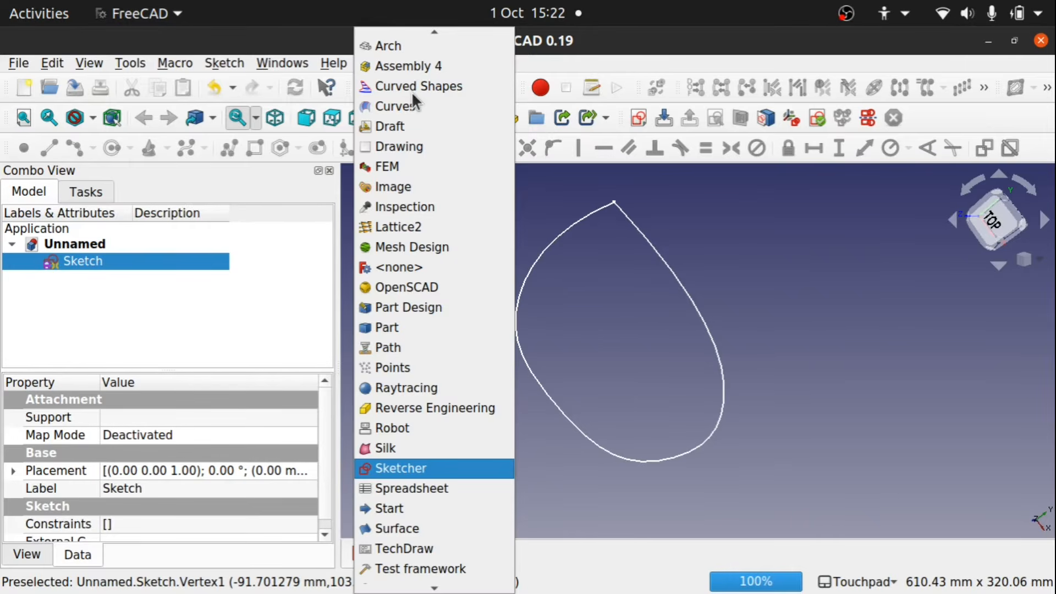
pyautogui.click(430, 328)
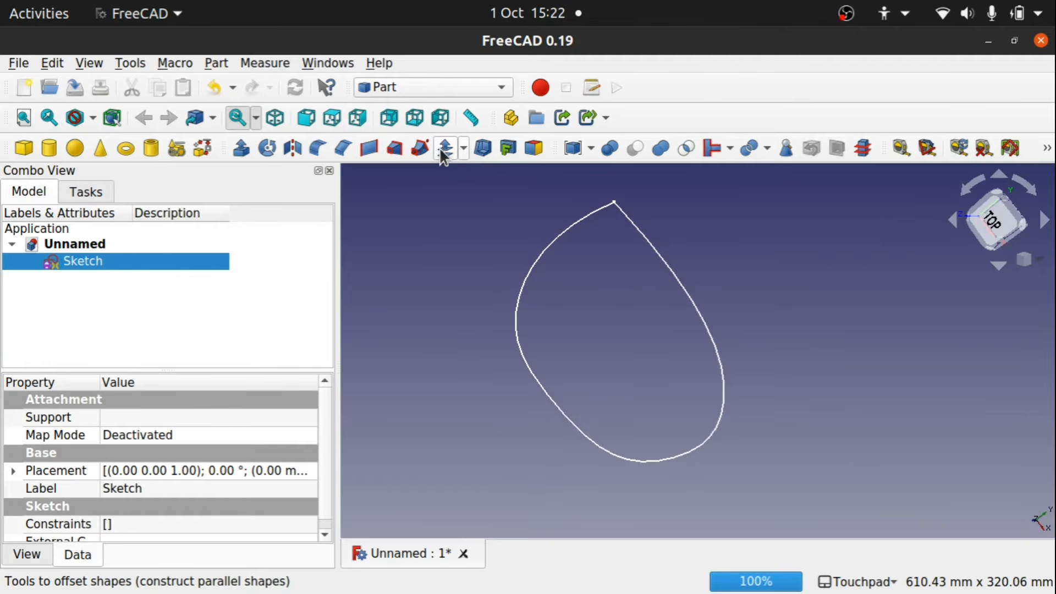
pyautogui.click(465, 150)
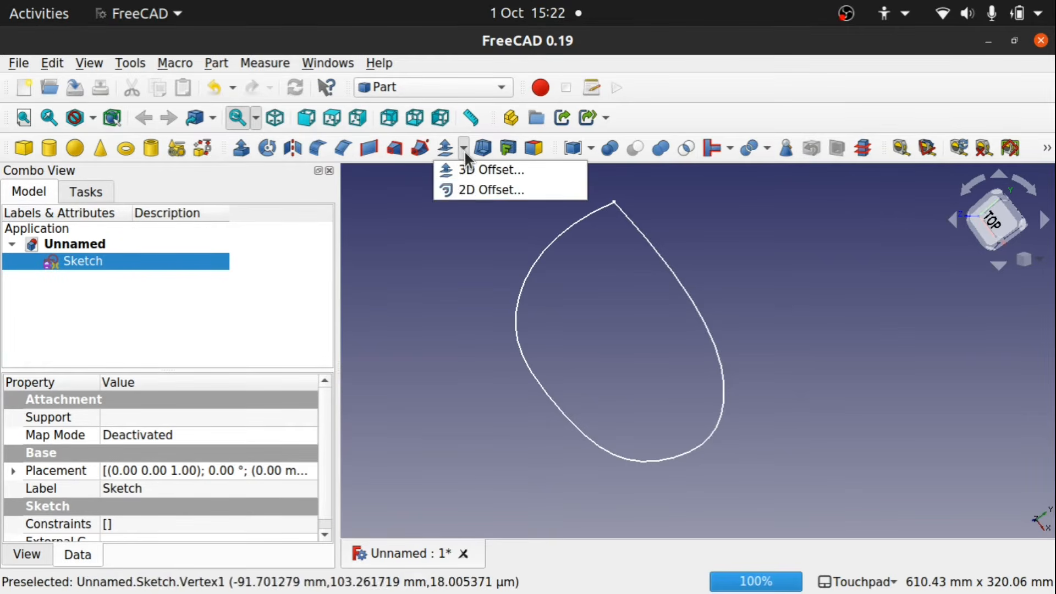
pyautogui.click(473, 192)
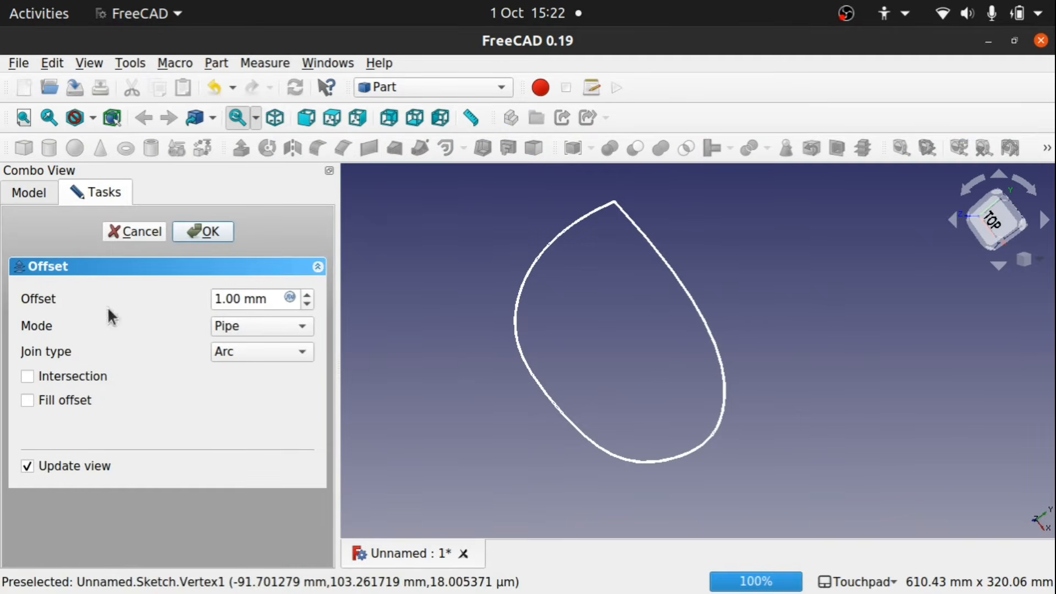
pyautogui.click(221, 299)
pyautogui.write('0')
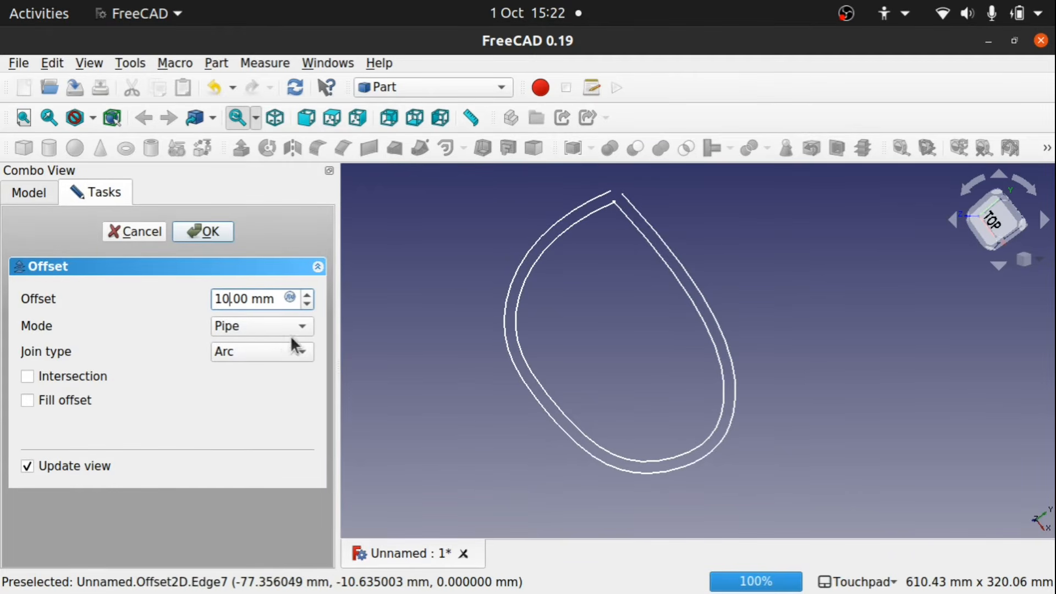
# Try the Intersection and Tangent join types on the 10 mm offset, switching its mode from Pipe to Skin.
pyautogui.click(277, 352)
pyautogui.click(272, 390)
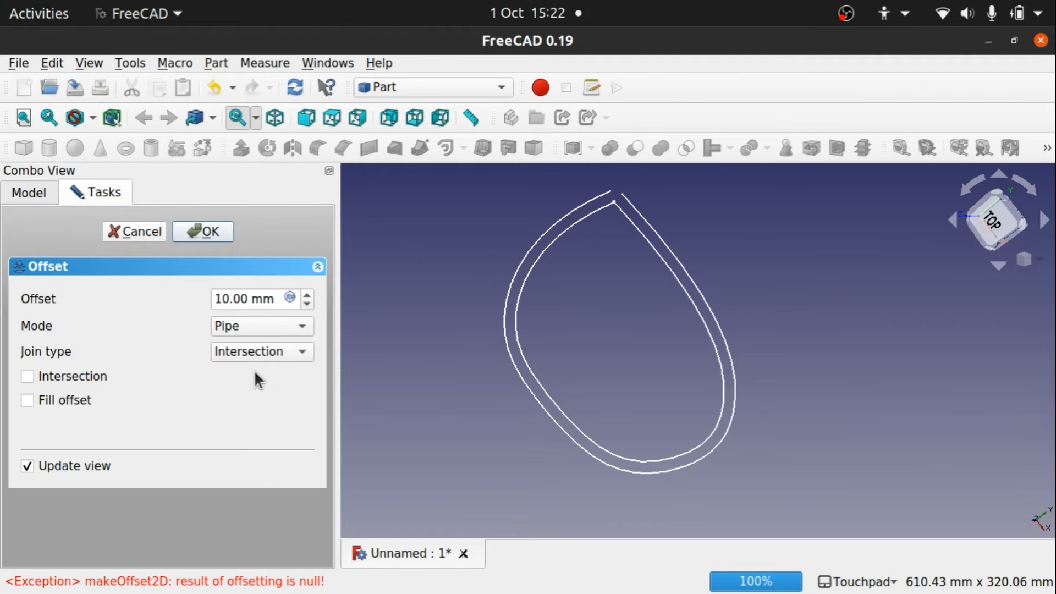
pyautogui.click(262, 351)
pyautogui.click(249, 332)
pyautogui.click(251, 328)
pyautogui.click(242, 308)
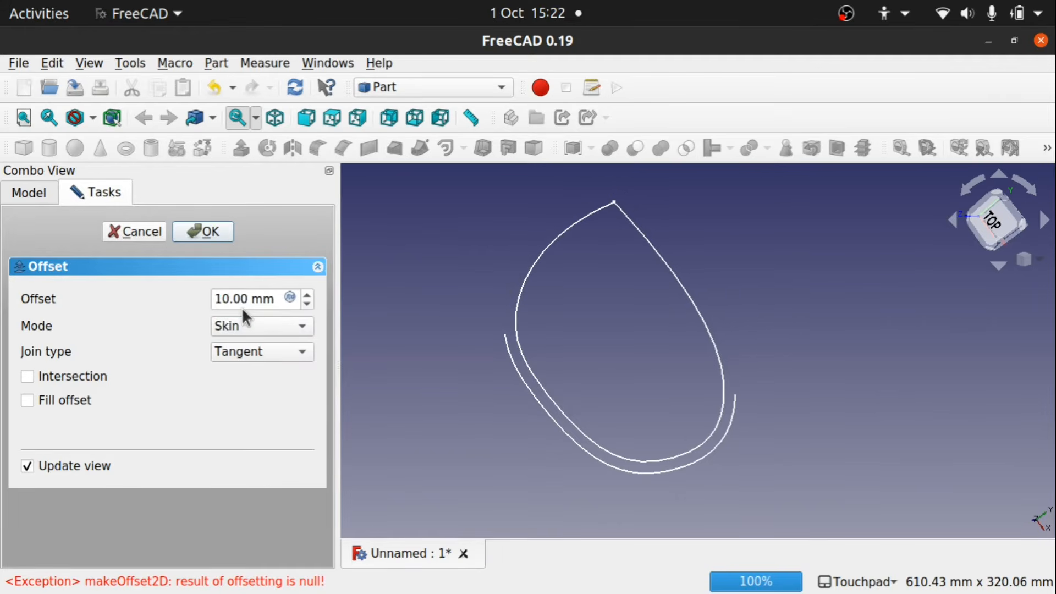
pyautogui.click(248, 352)
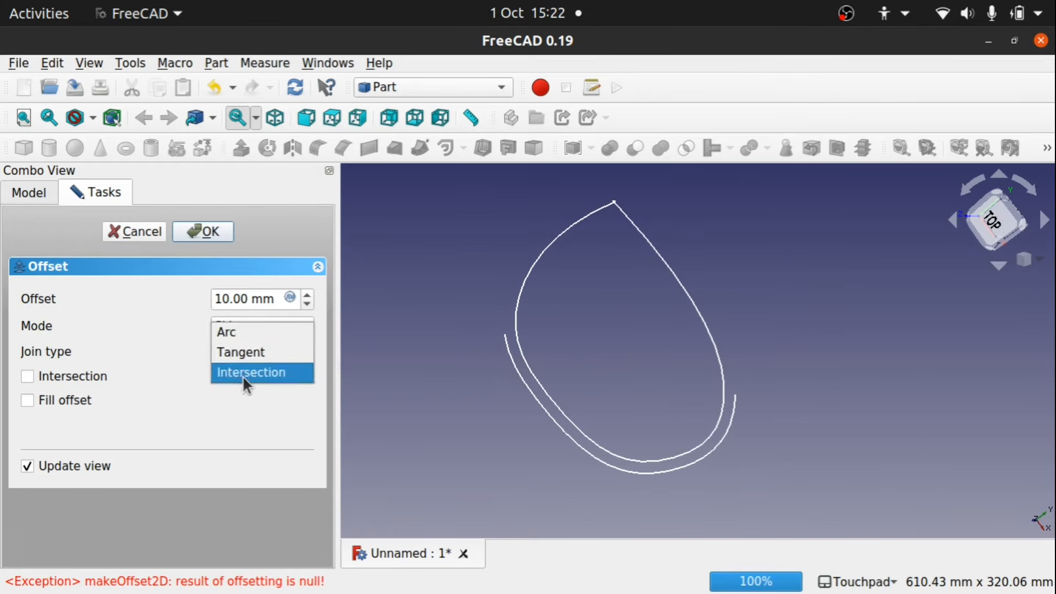
pyautogui.click(242, 374)
pyautogui.click(245, 350)
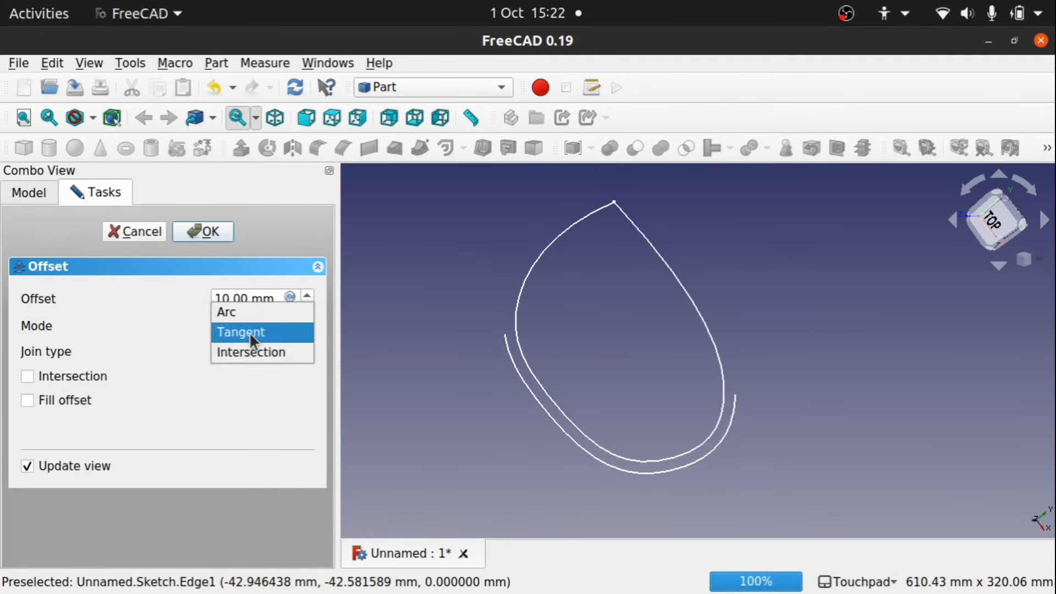
pyautogui.click(249, 331)
# Set the 2D offset's distance to 1 mm, its join type to Arc and its mode to Pipe.
pyautogui.click(220, 299)
pyautogui.press('Delete')
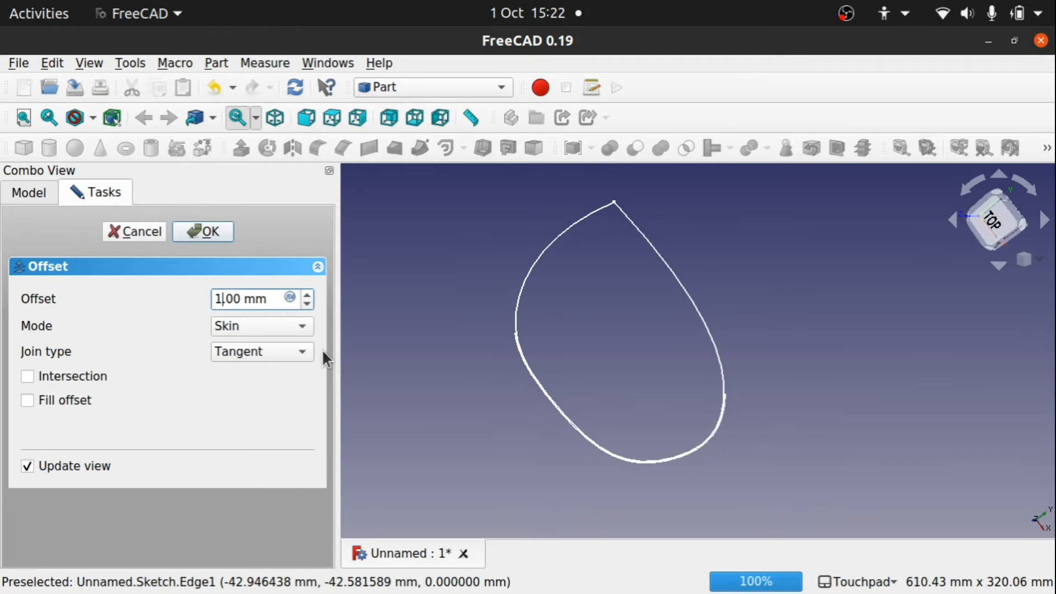
pyautogui.click(262, 355)
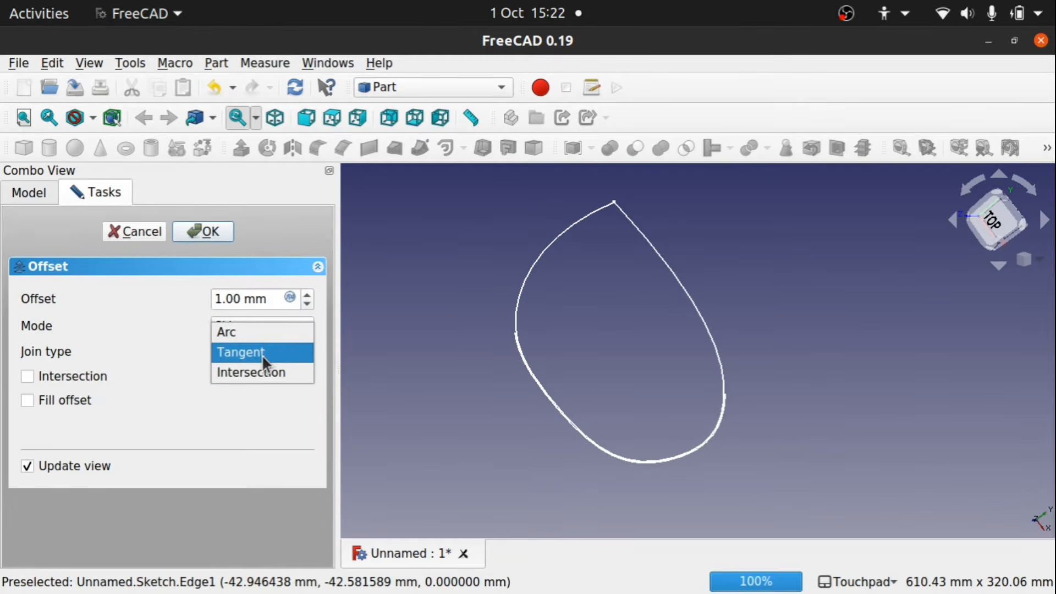
pyautogui.click(247, 336)
pyautogui.click(256, 330)
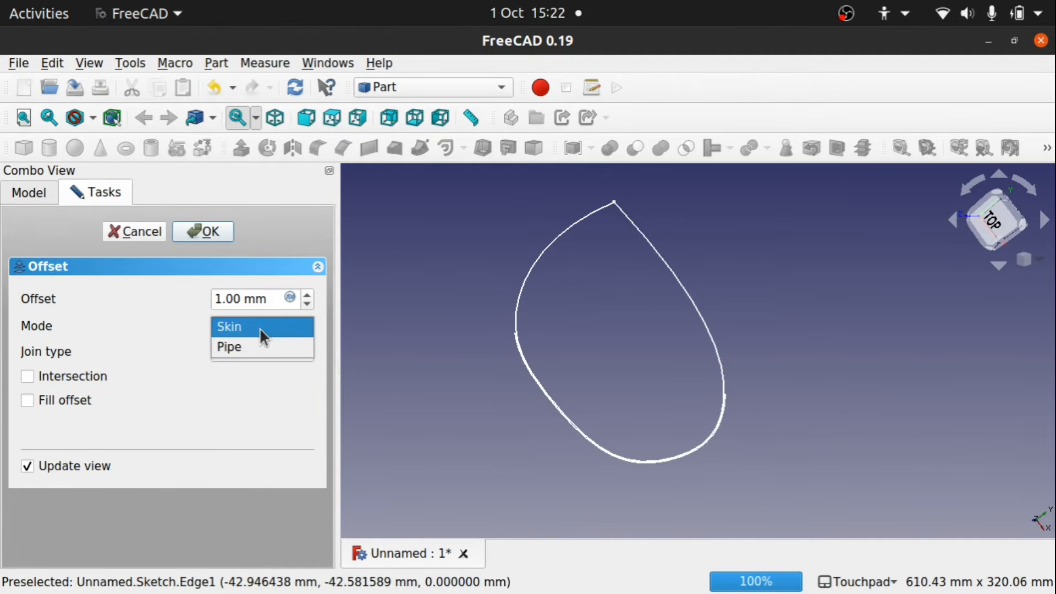
pyautogui.click(257, 346)
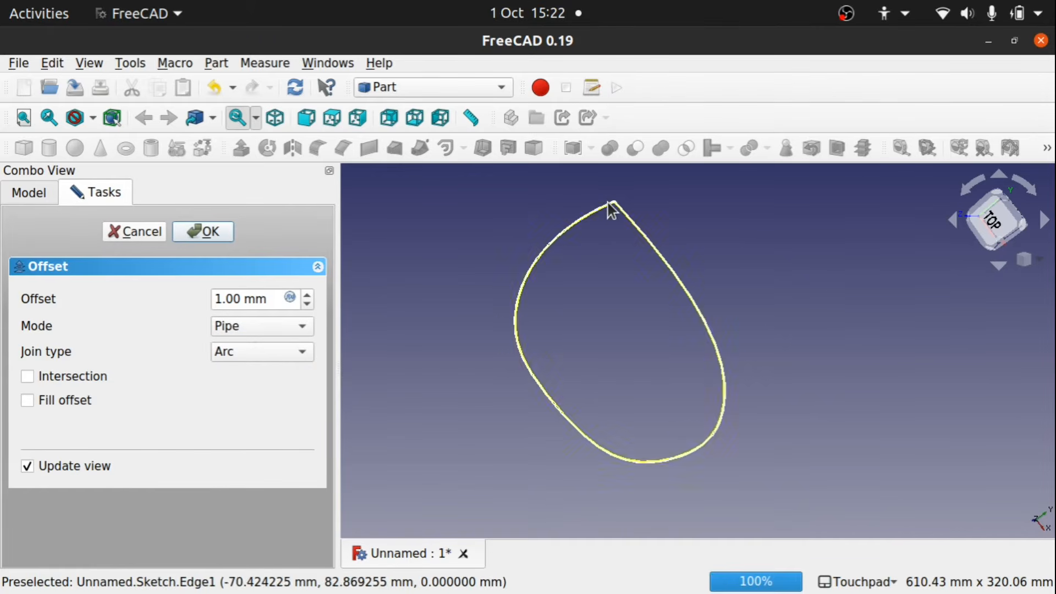
# Try the Tangent and Intersection joins and Skin mode on the 1 mm offset's corner, and return to Pipe mode with the Arc join.
pyautogui.scroll(6, 608, 208)
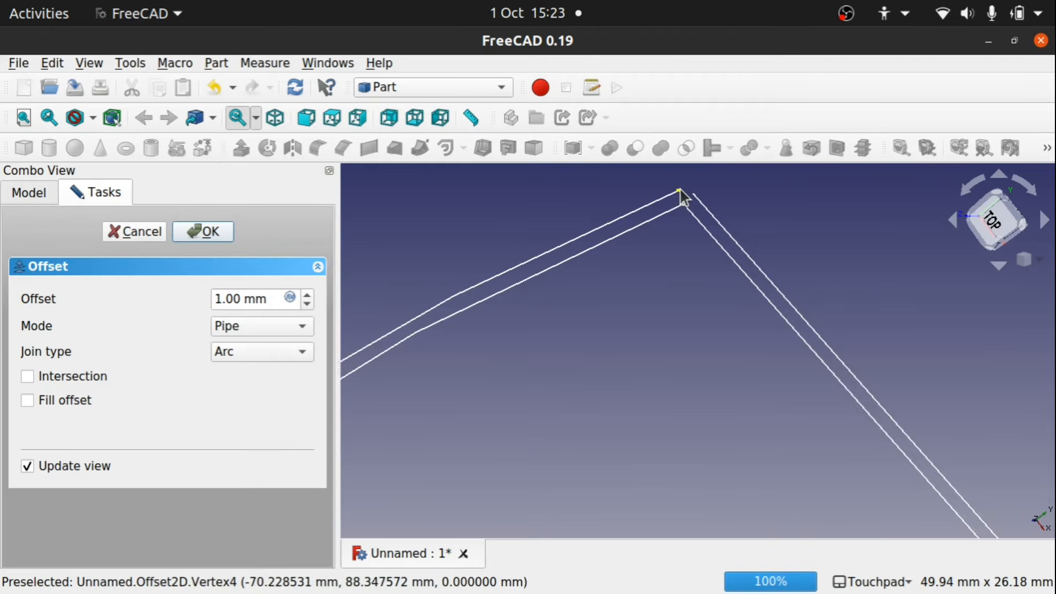
pyautogui.click(252, 355)
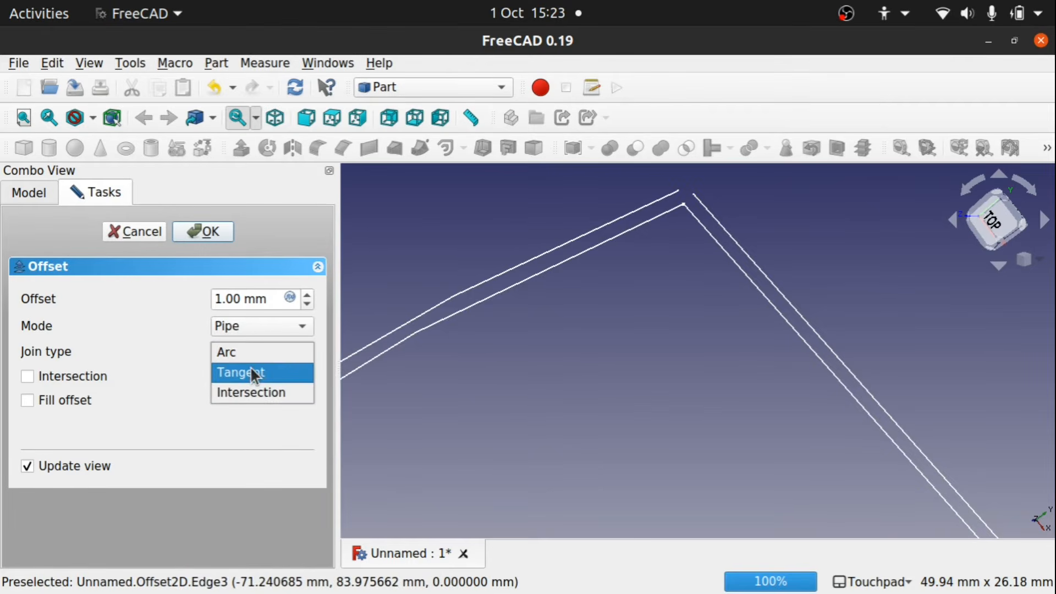
pyautogui.click(250, 366)
pyautogui.click(252, 355)
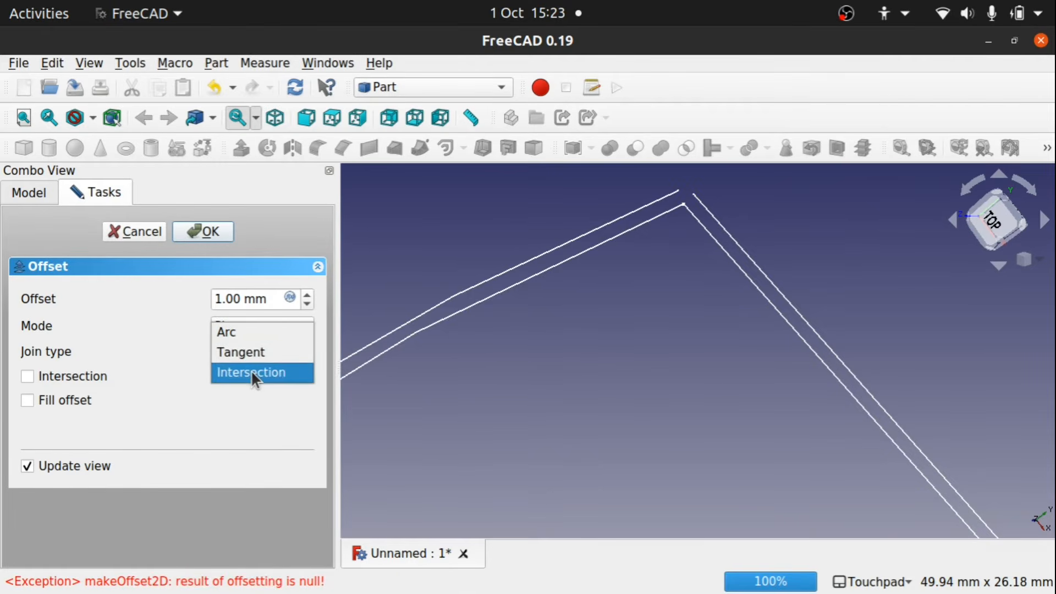
pyautogui.click(252, 373)
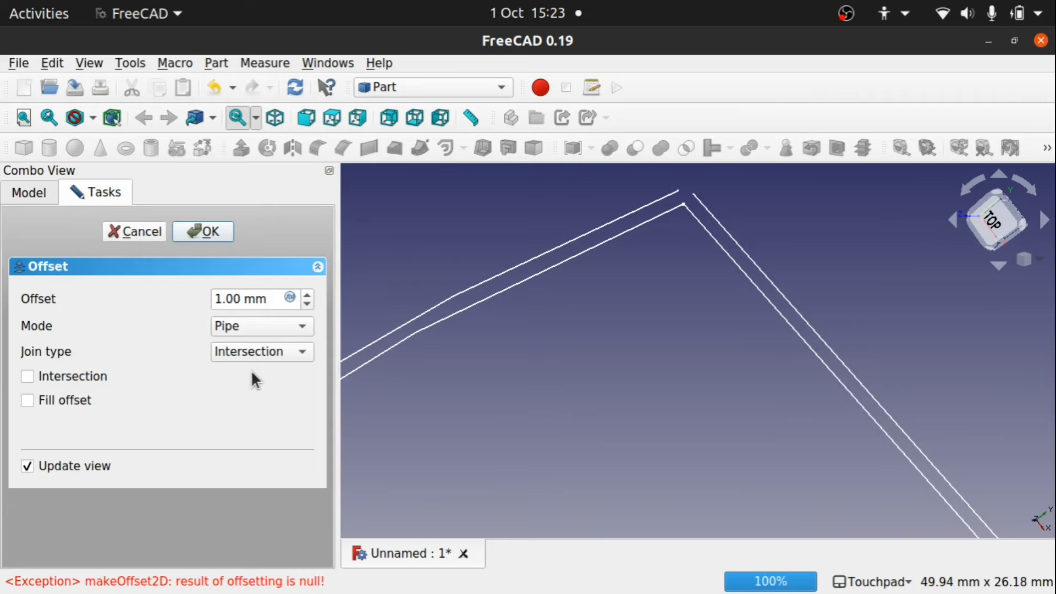
pyautogui.click(253, 326)
pyautogui.click(259, 314)
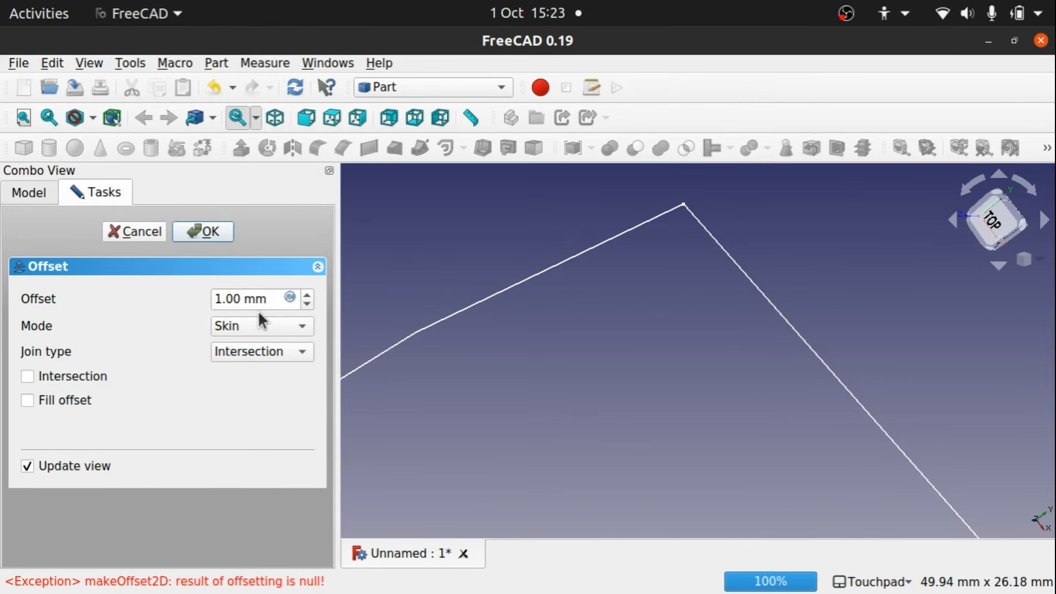
pyautogui.click(254, 325)
pyautogui.click(239, 351)
pyautogui.click(273, 349)
pyautogui.click(251, 308)
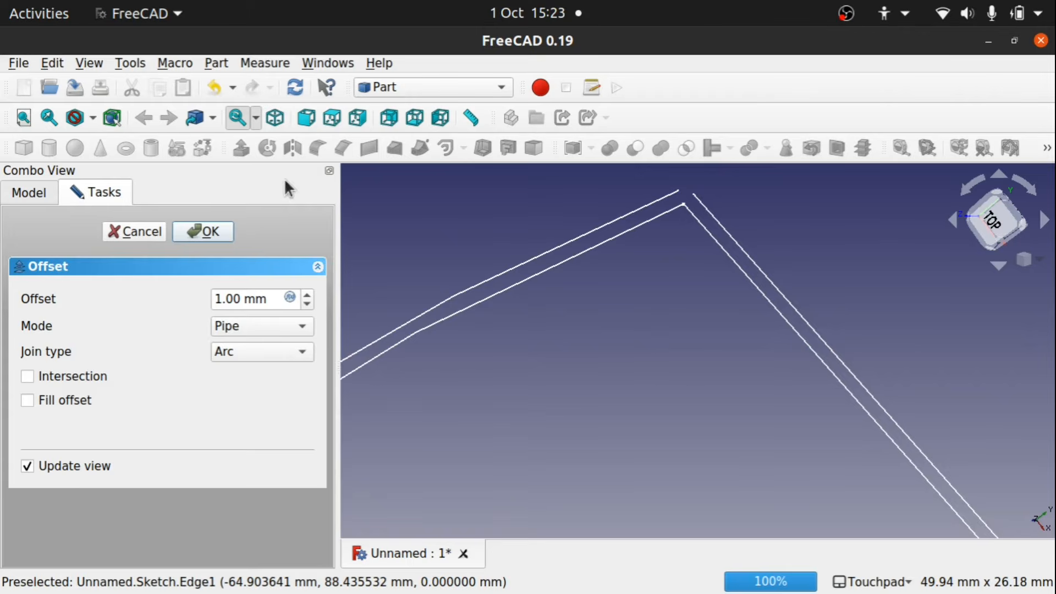
# Accept the 1 mm 2D offset and examine its edges where they meet at the spline's sharp corner.
pyautogui.click(213, 231)
pyautogui.scroll(-5, 738, 278)
pyautogui.scroll(-3, 737, 278)
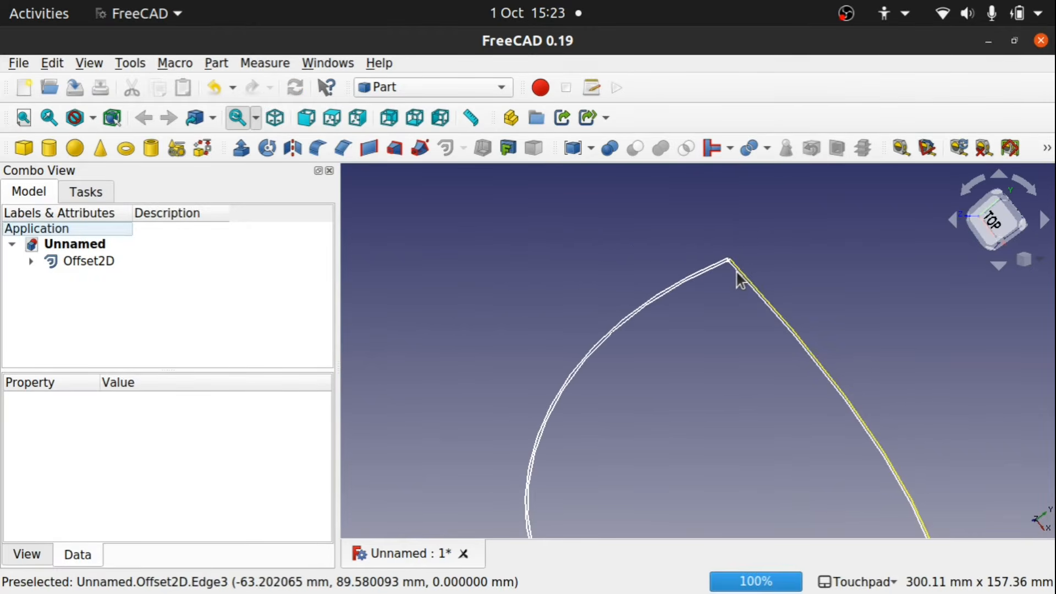
pyautogui.scroll(7, 712, 266)
pyautogui.scroll(1, 750, 266)
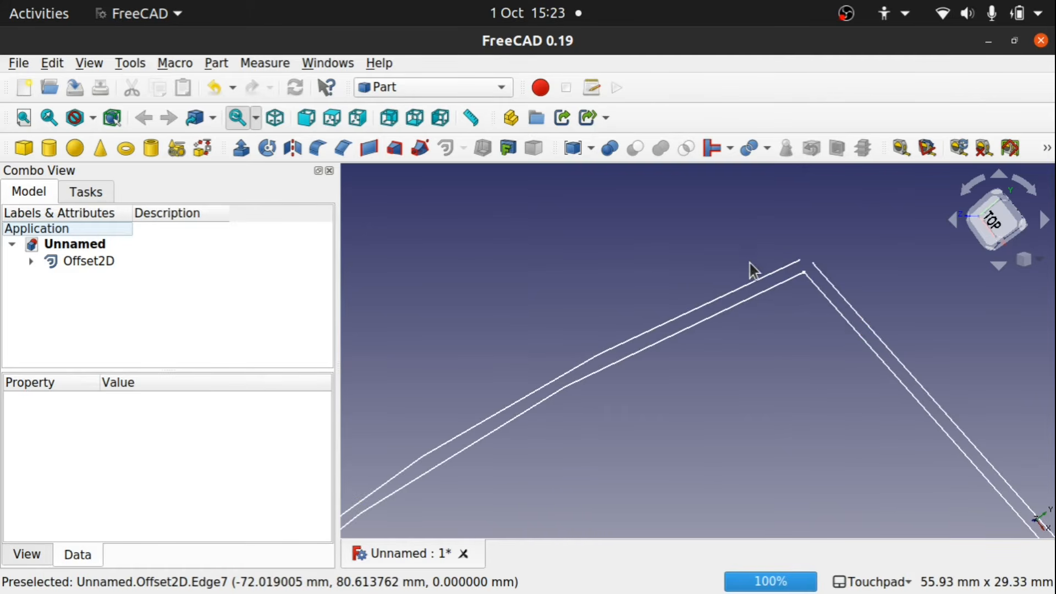
pyautogui.click(767, 278)
pyautogui.scroll(-13, 766, 277)
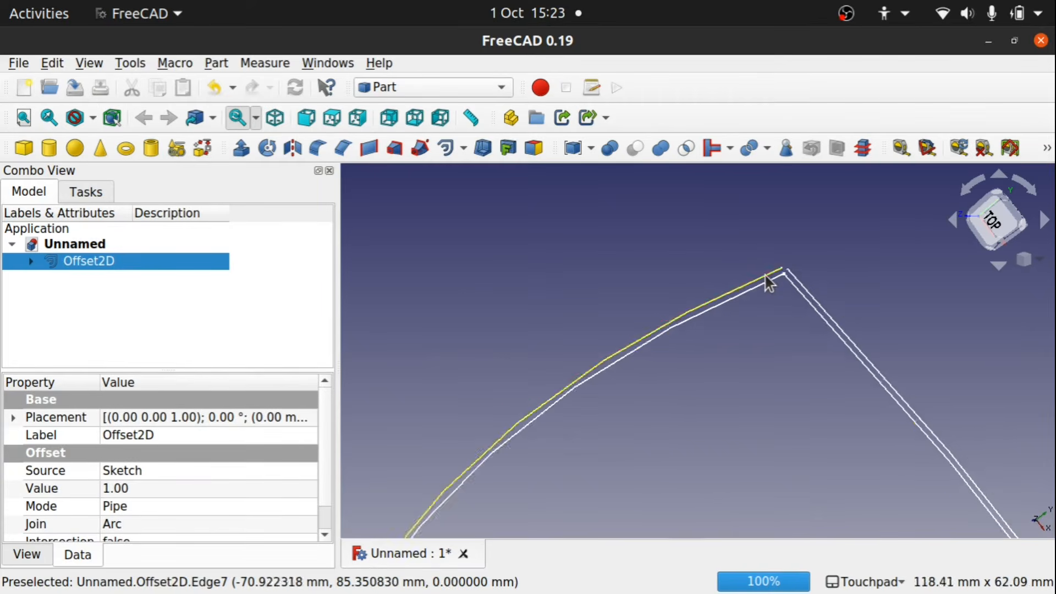
pyautogui.scroll(2, 767, 276)
pyautogui.keyDown('shift'); pyautogui.moveTo(824, 305); pyautogui.dragTo(683, 280, button='middle'); pyautogui.keyUp('shift')
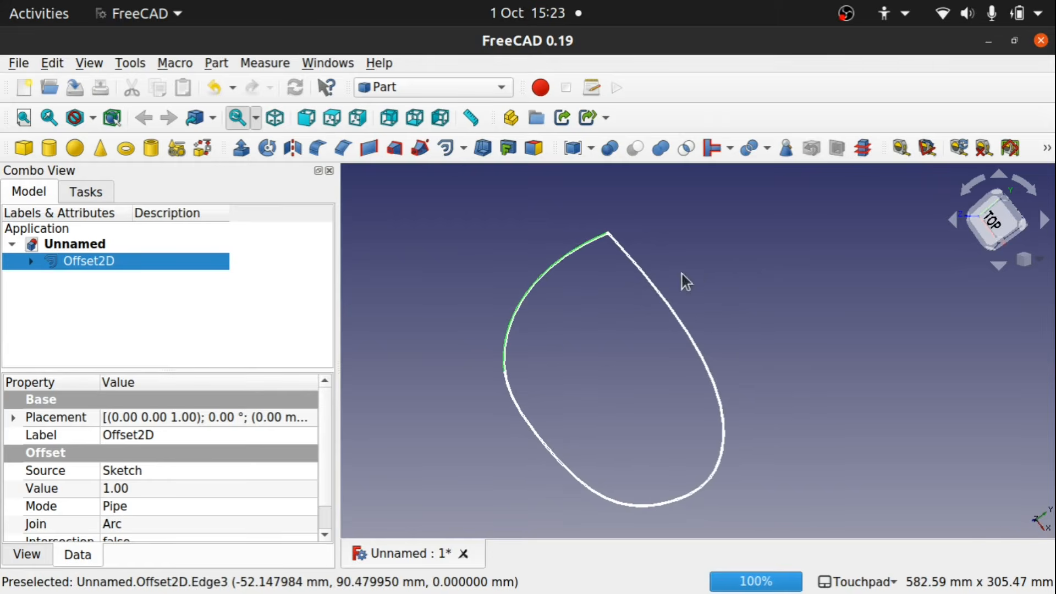
# In the Curves workbench, bridge the 2D offset's open corner with a Blend Curve between the two edges ending there.
pyautogui.click(418, 87)
pyautogui.click(425, 108)
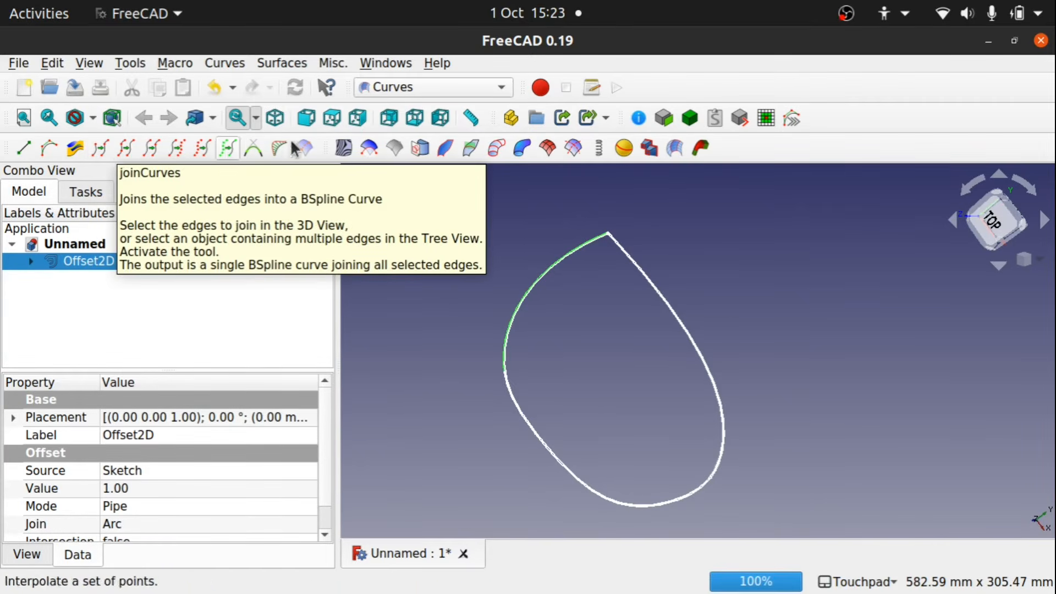
pyautogui.click(622, 235)
pyautogui.scroll(10, 602, 236)
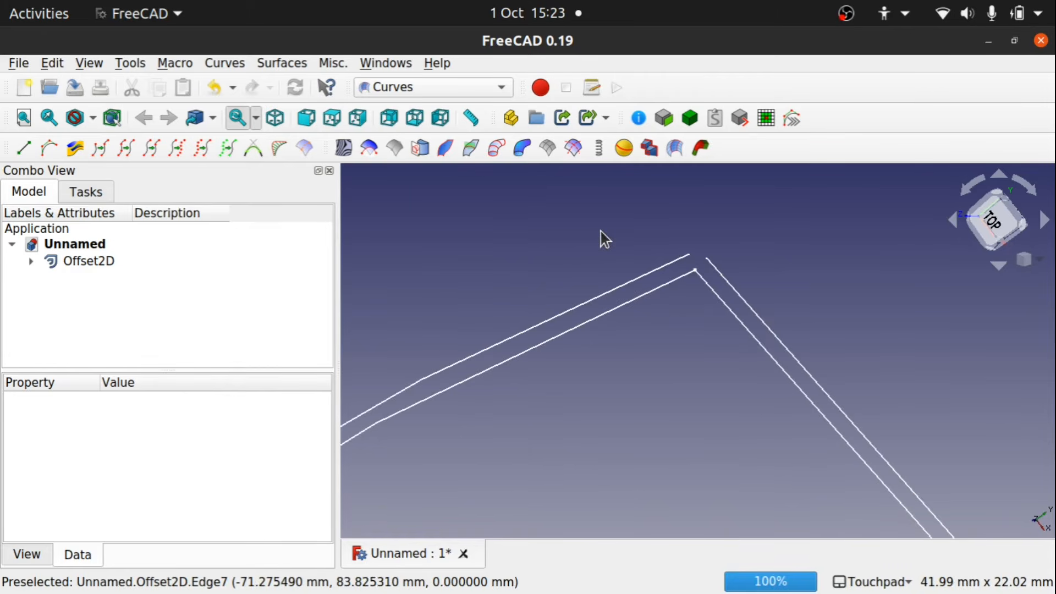
pyautogui.click(720, 278)
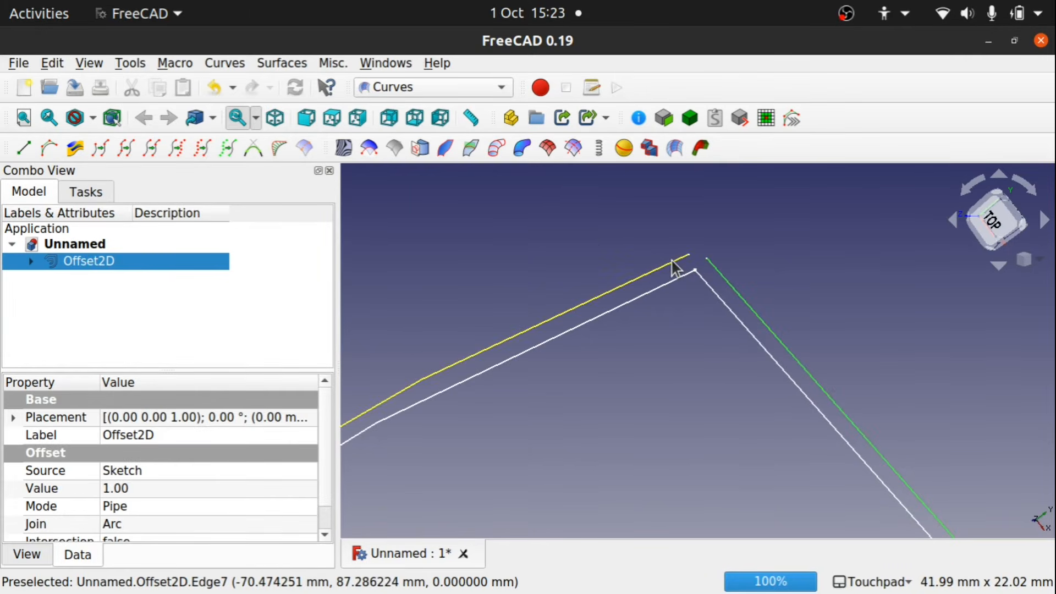
pyautogui.keyDown('ctrl'); pyautogui.click(676, 268); pyautogui.keyUp('ctrl')
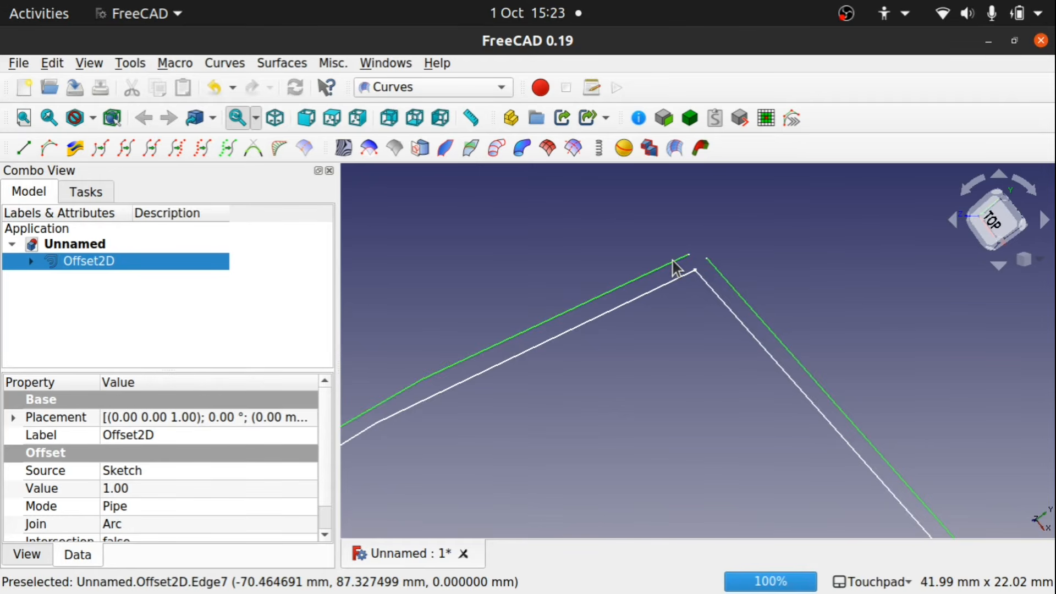
pyautogui.click(255, 150)
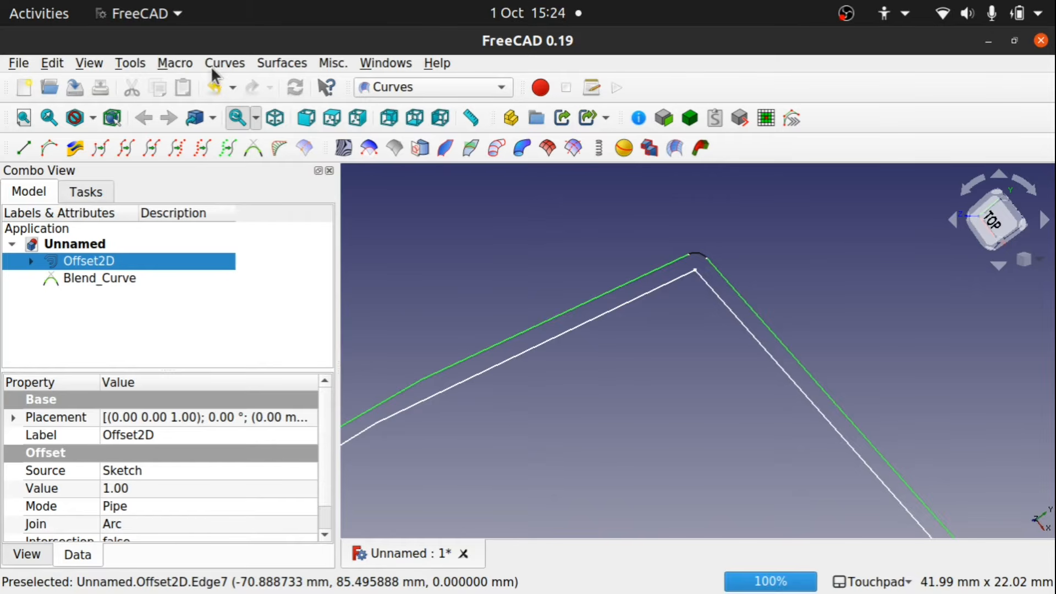
pyautogui.click(140, 62)
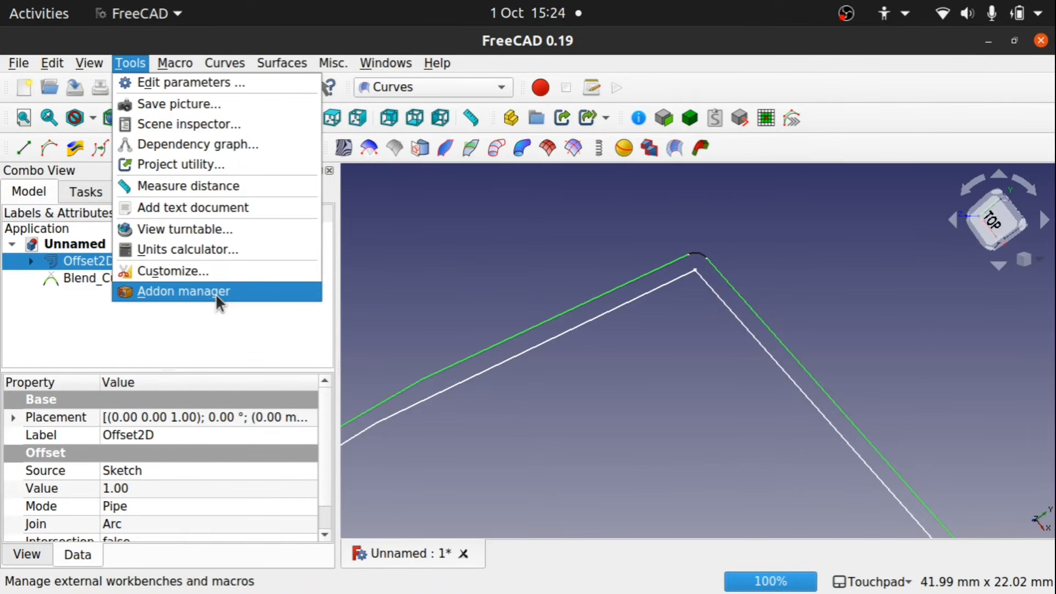
pyautogui.press('Escape')
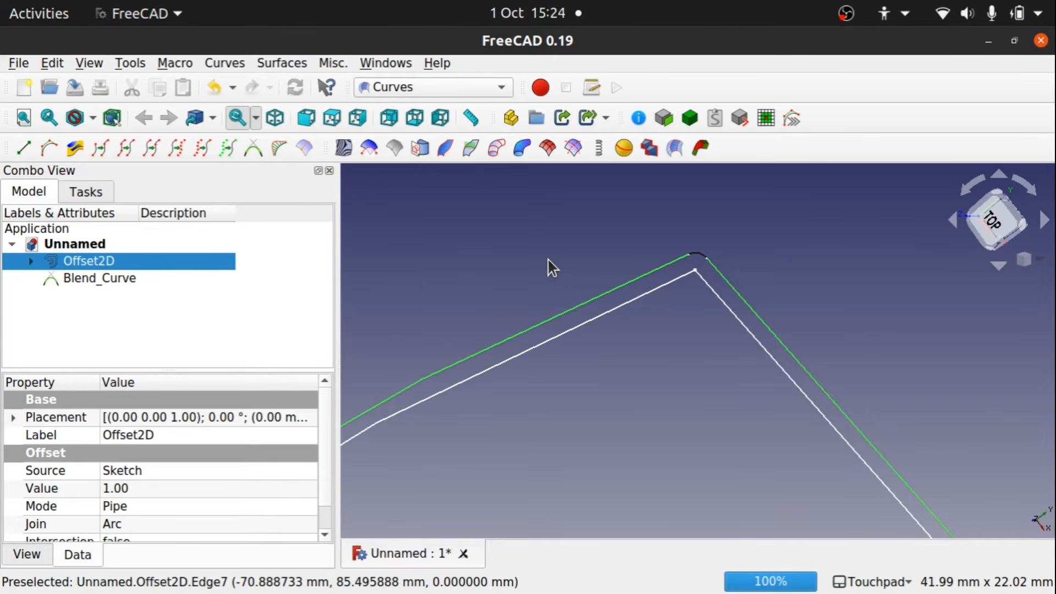
# Inspect the blend curve at the offset's corner and set its Continuity1 to C0.
pyautogui.scroll(10, 699, 258)
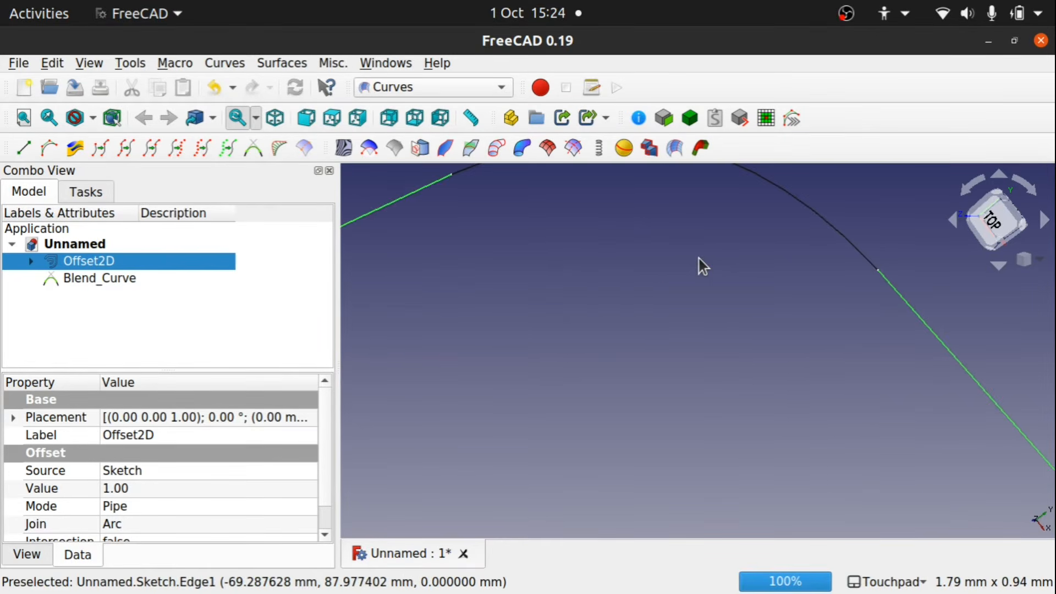
pyautogui.scroll(-5, 761, 276)
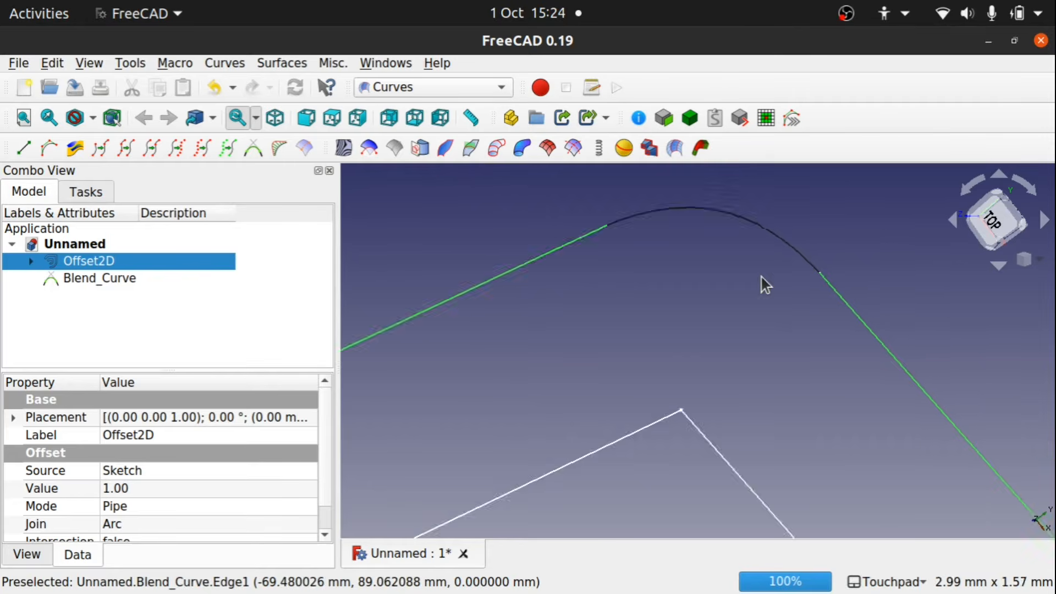
pyautogui.click(757, 257)
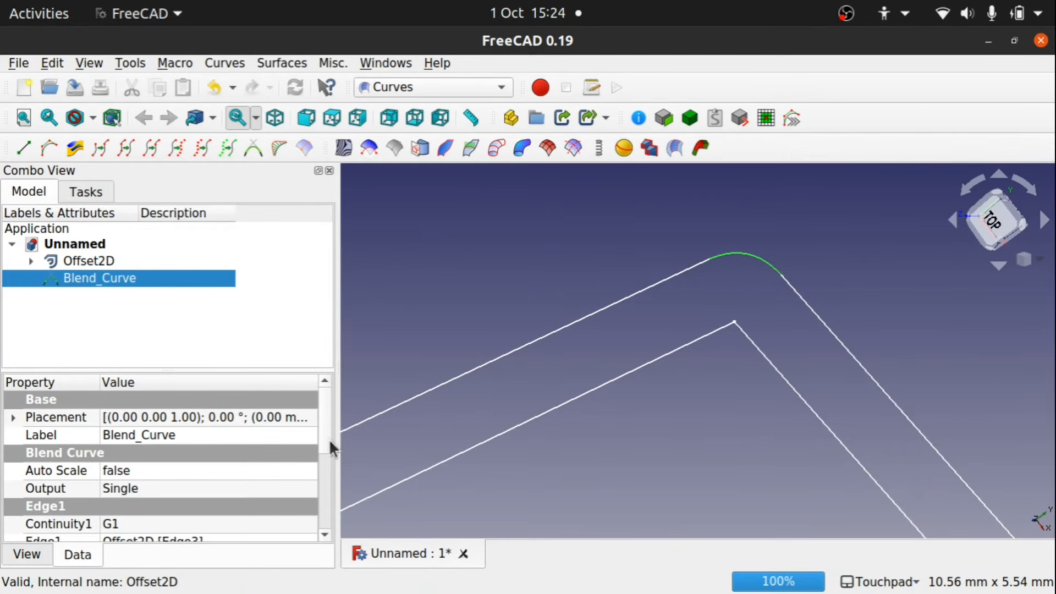
pyautogui.moveTo(324, 436); pyautogui.dragTo(326, 463)
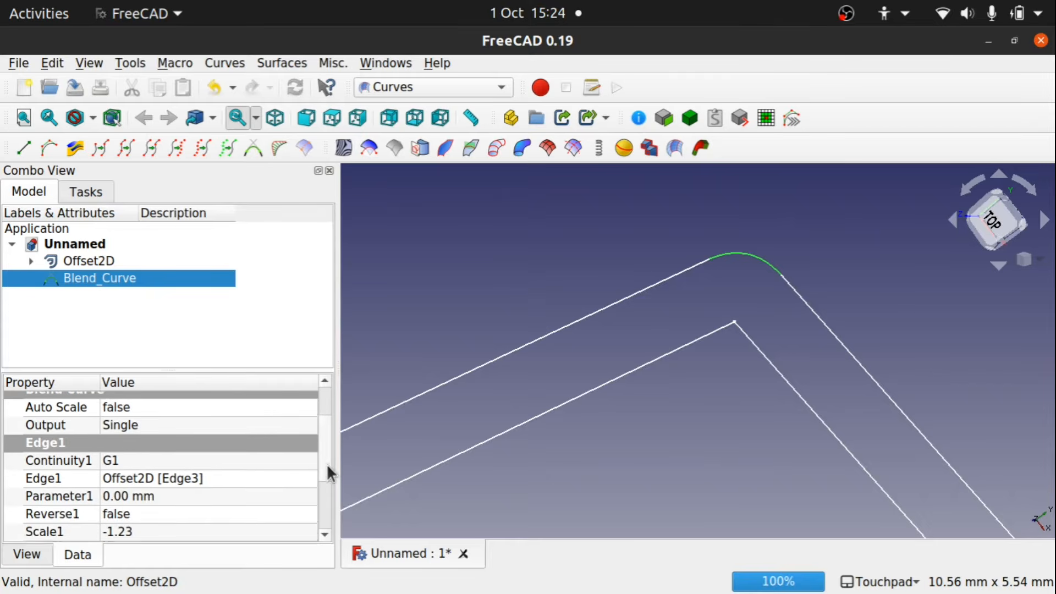
pyautogui.click(216, 460)
pyautogui.click(216, 461)
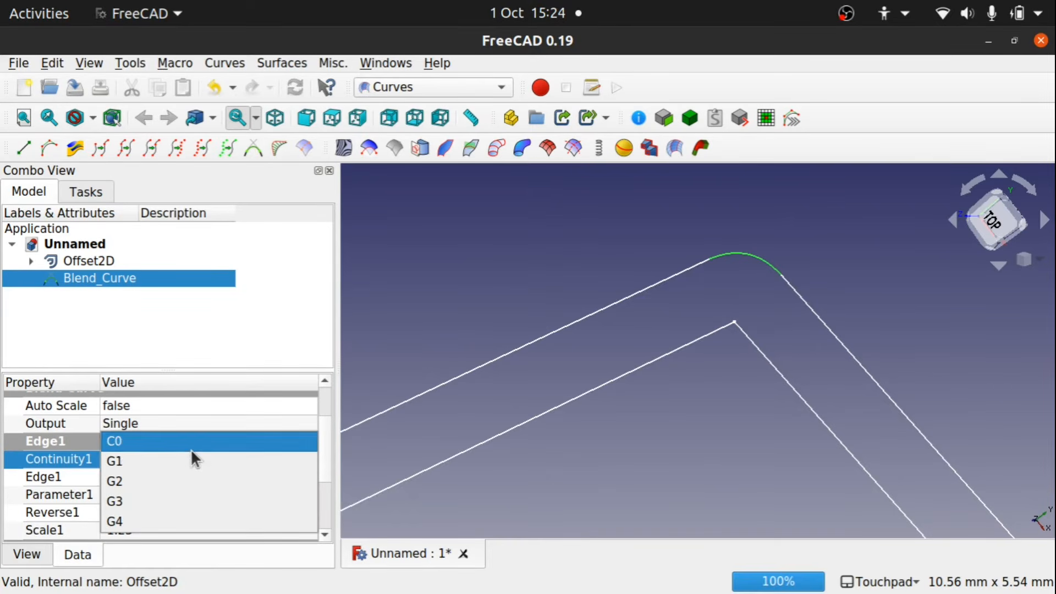
pyautogui.click(191, 450)
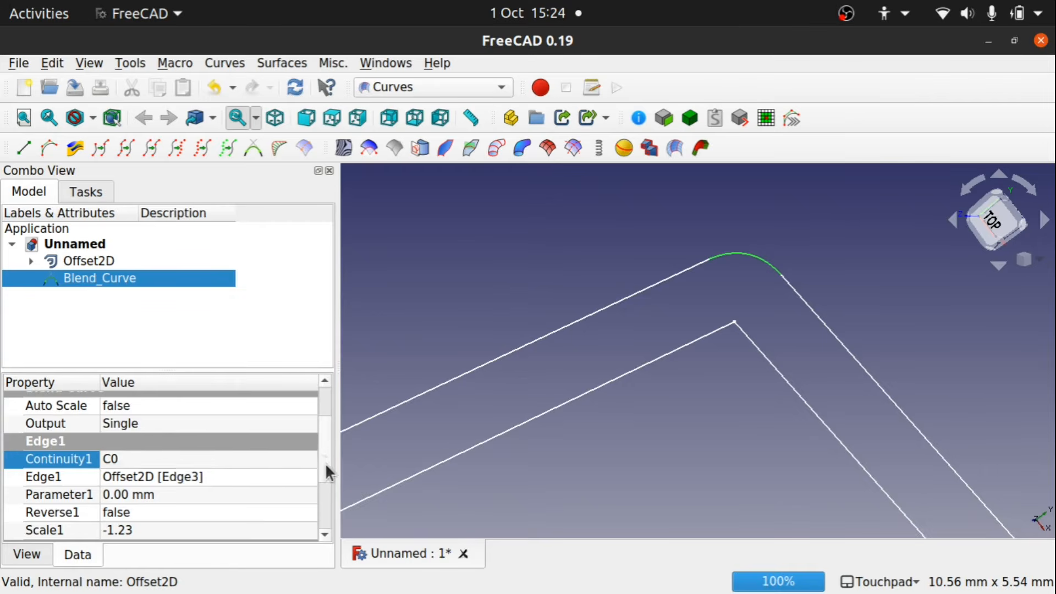
# Set the blend curve's Continuity2 to C0 to try a straight bridge across the corner.
pyautogui.scroll(-2, 328, 489)
pyautogui.click(218, 474)
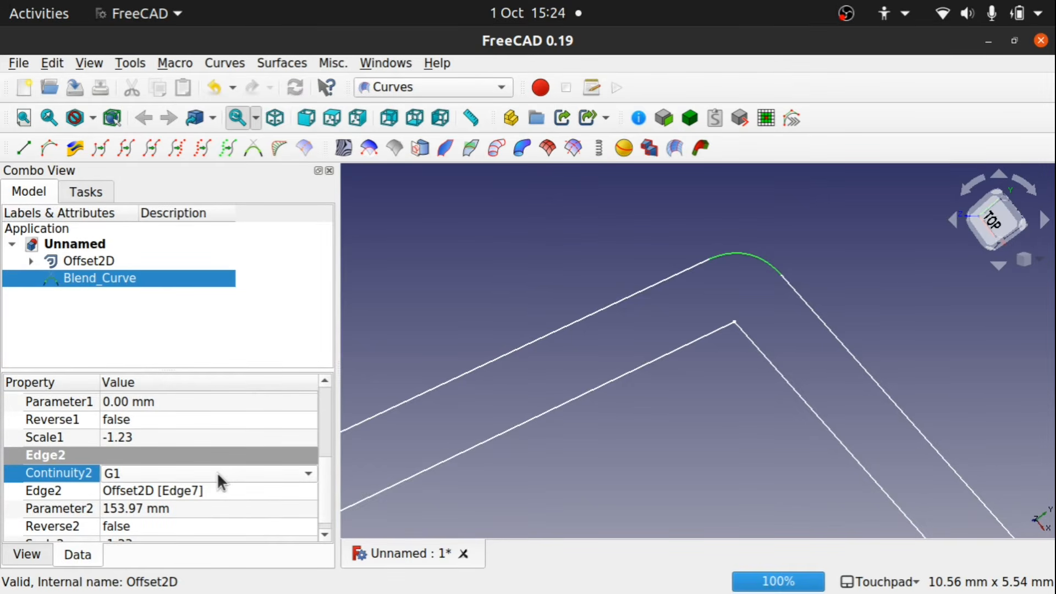
pyautogui.click(217, 472)
pyautogui.click(194, 456)
pyautogui.click(212, 427)
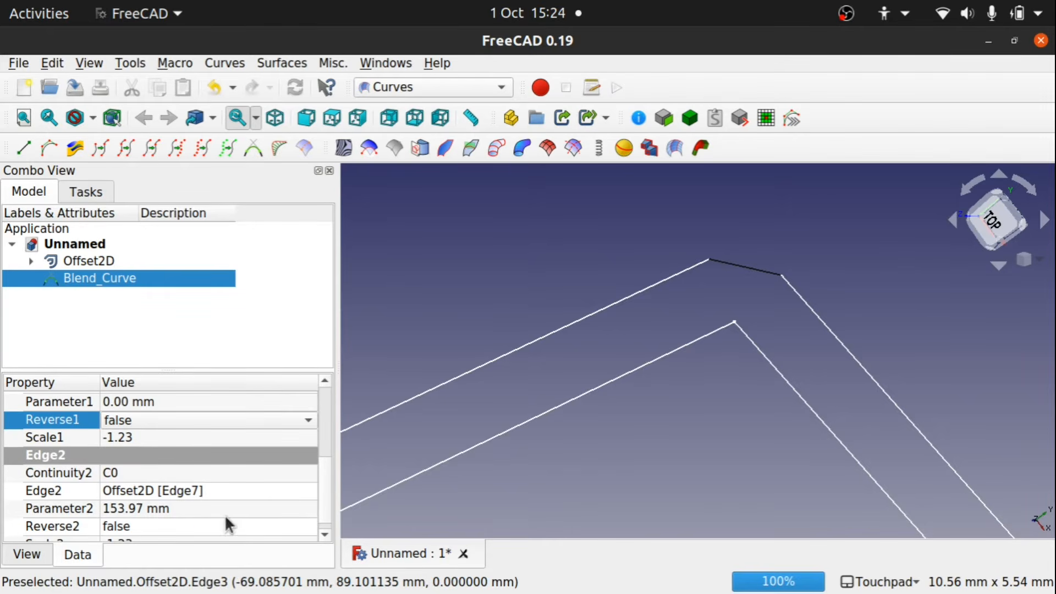
# Set the blend curve's Scale1 to -1.33 and its Continuity2 to G1.
pyautogui.click(143, 437)
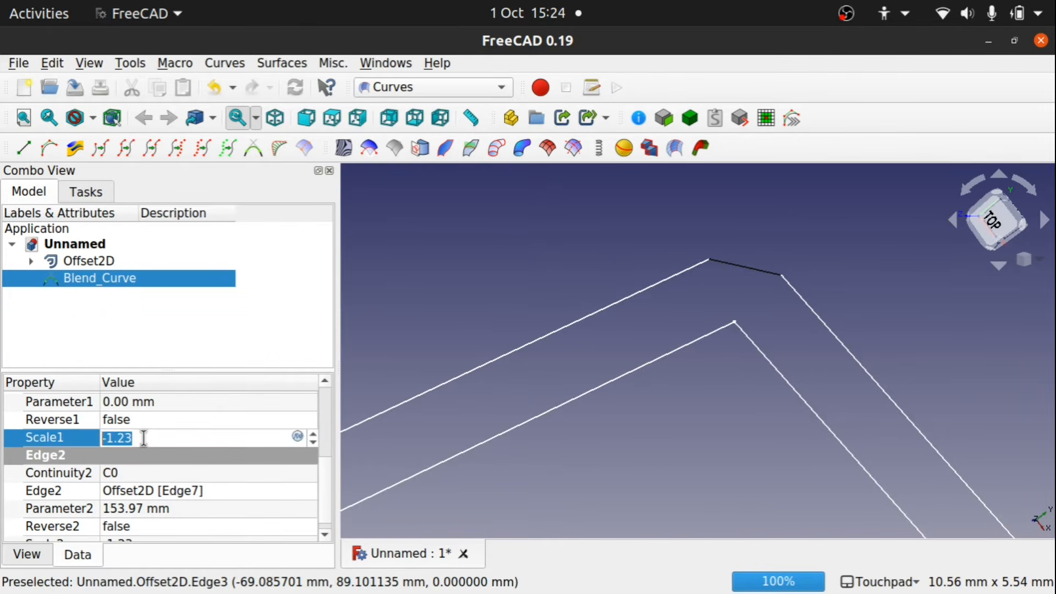
pyautogui.scroll(-1, 143, 438)
pyautogui.click(137, 469)
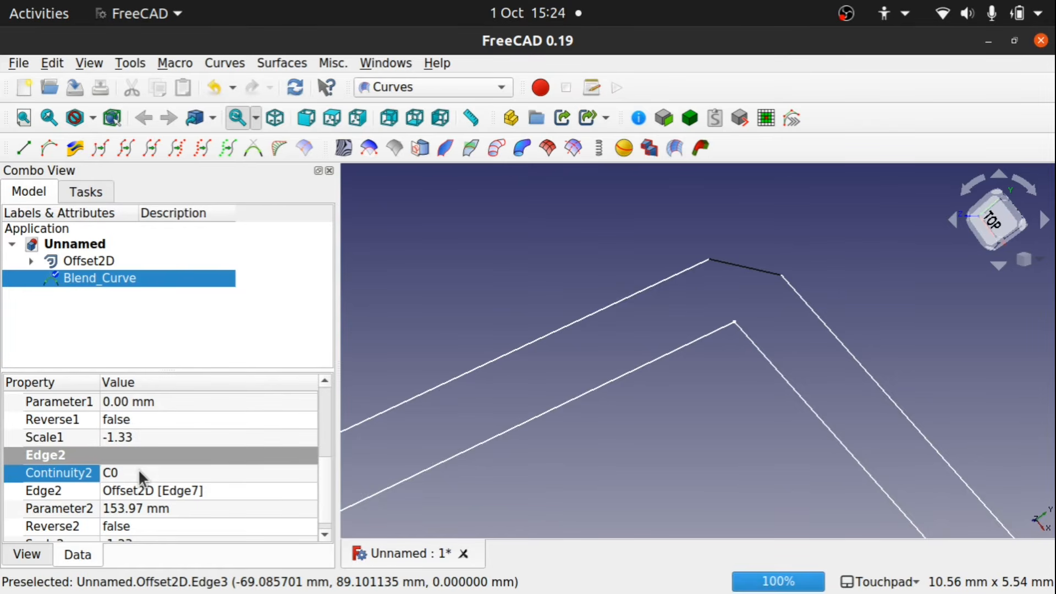
pyautogui.click(137, 468)
pyautogui.click(137, 491)
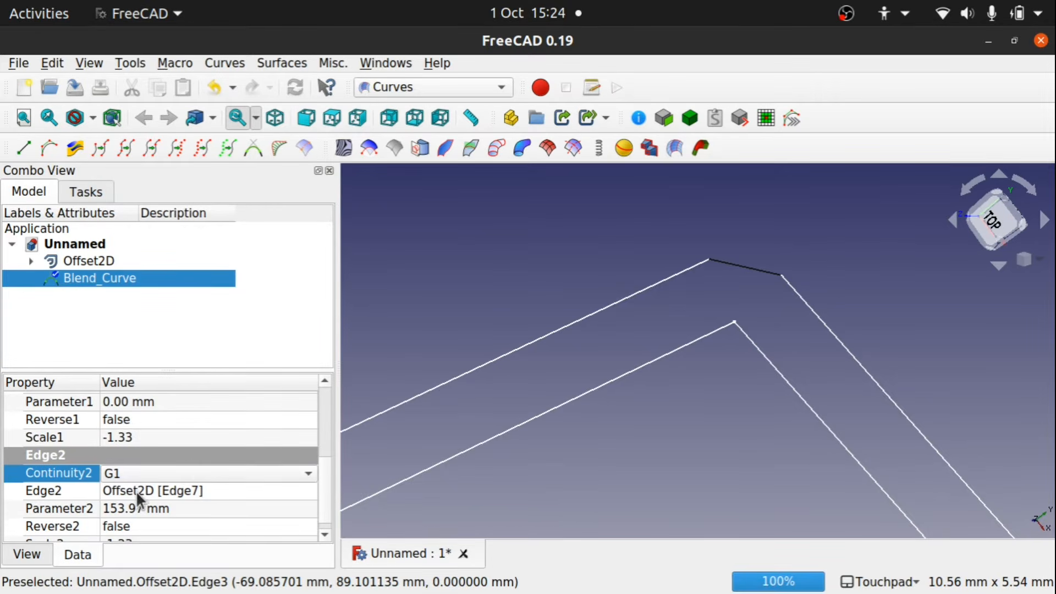
pyautogui.click(180, 437)
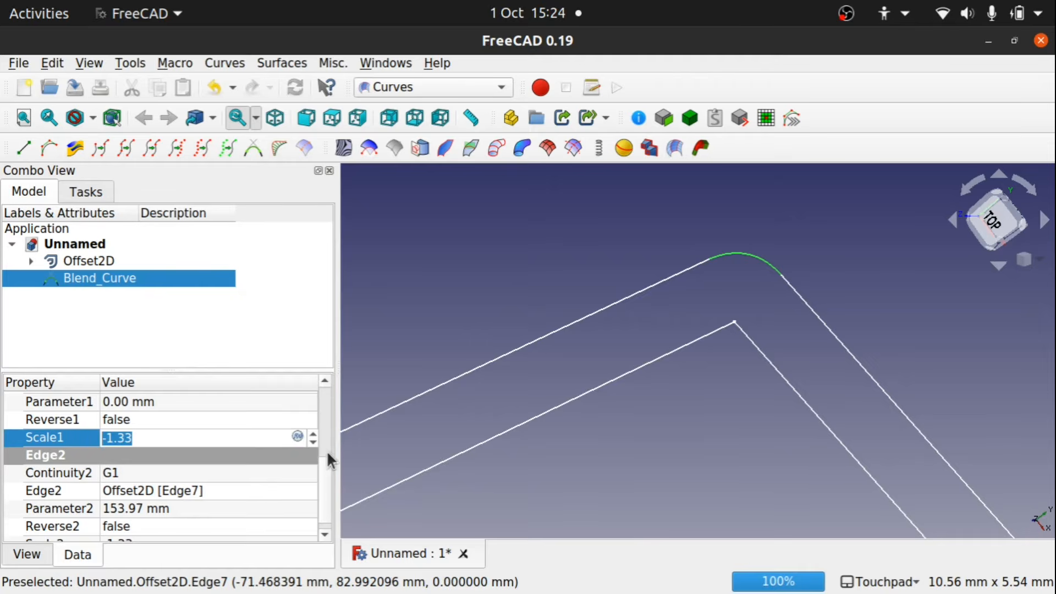
pyautogui.moveTo(325, 474); pyautogui.dragTo(326, 514)
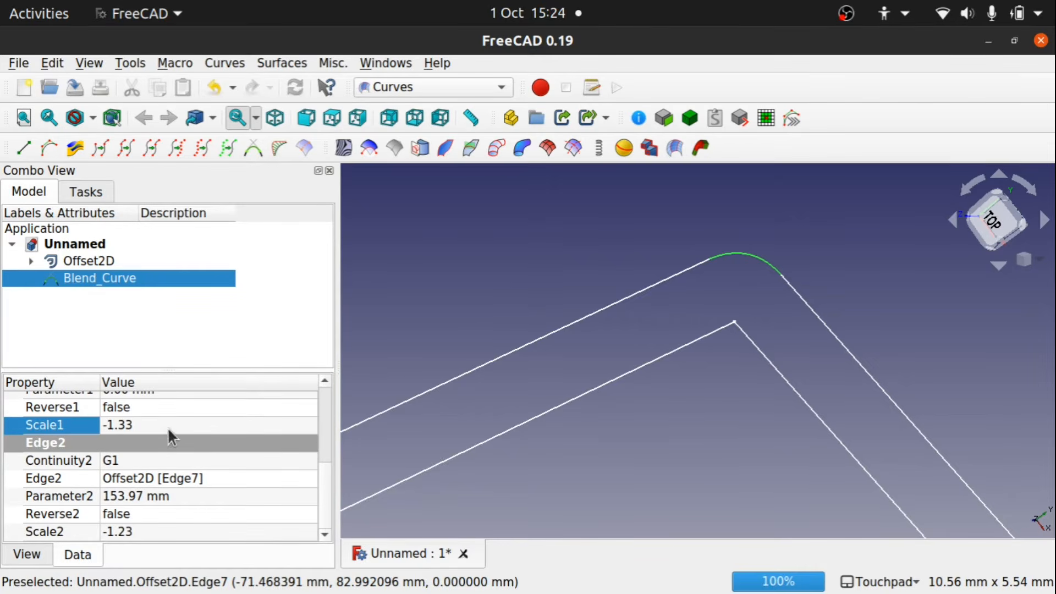
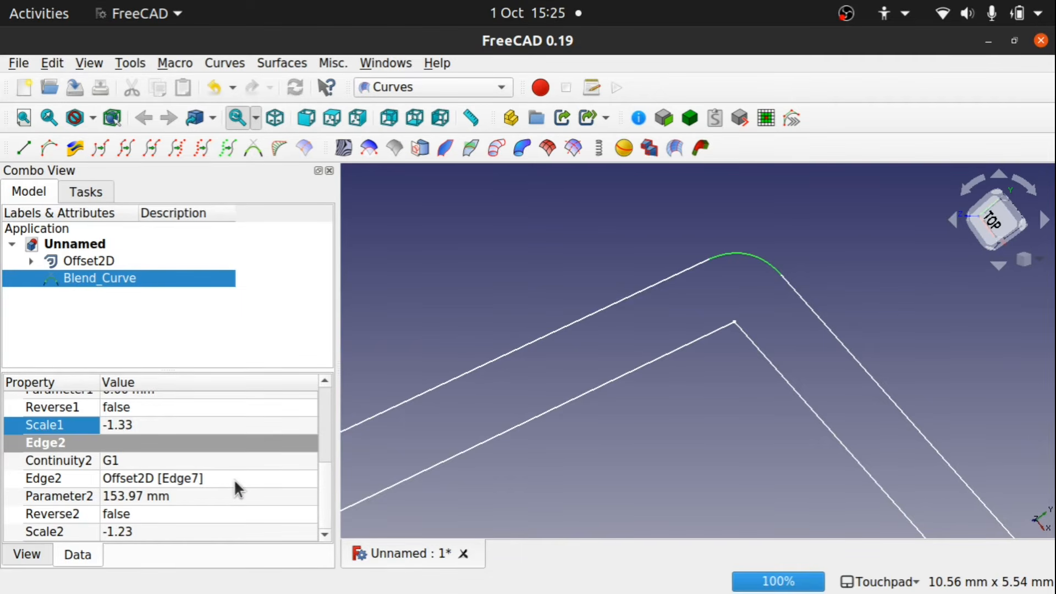
pyautogui.click(144, 460)
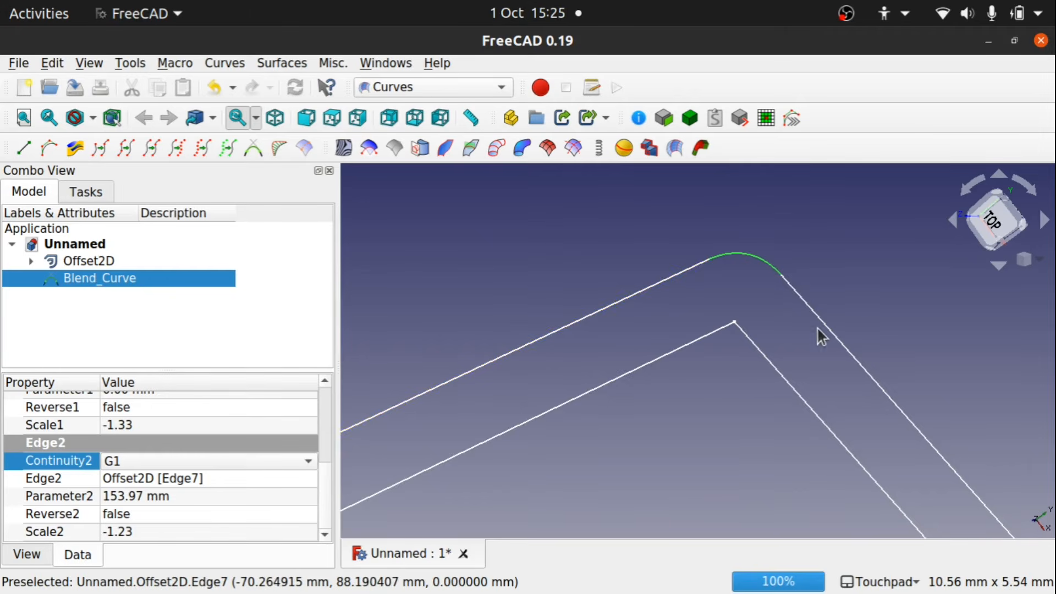
# Select the 2D offset together with the blend curve and switch to the Draft workbench.
pyautogui.scroll(-4, 774, 309)
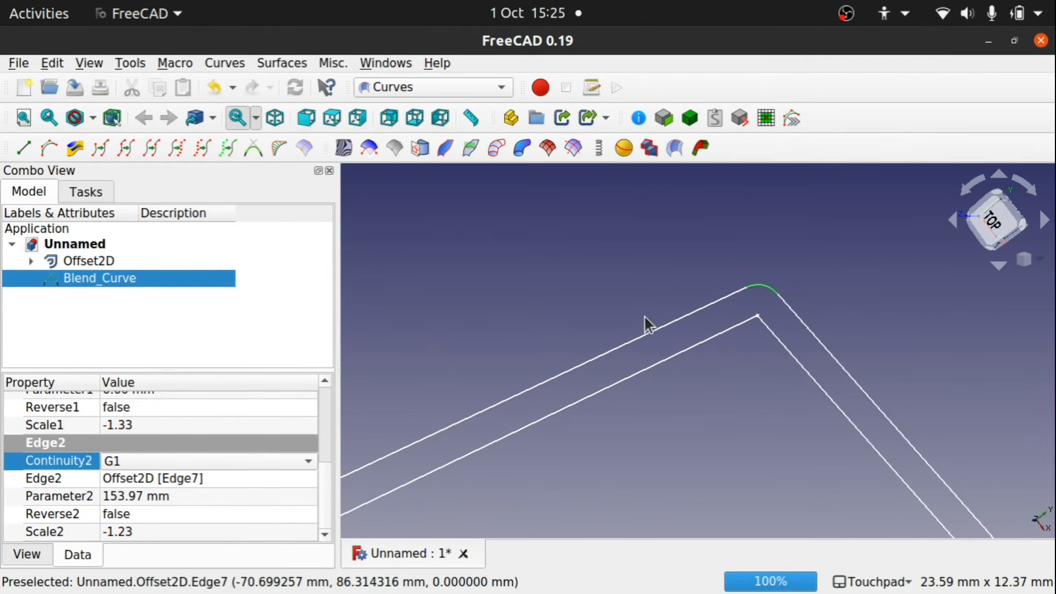
pyautogui.scroll(-2, 641, 317)
pyautogui.scroll(-15, 637, 316)
pyautogui.scroll(4, 637, 315)
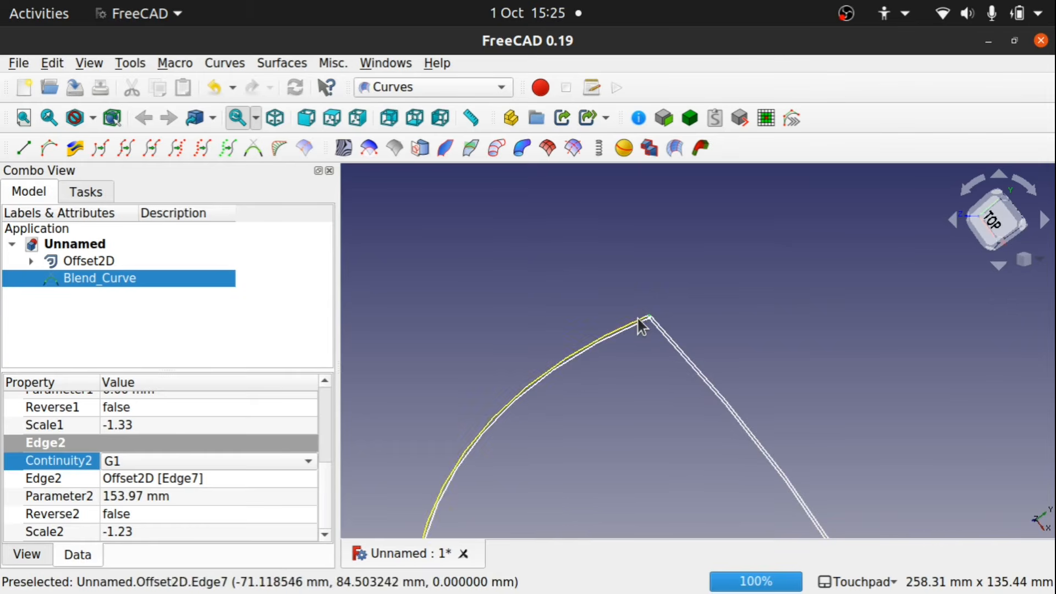
pyautogui.click(89, 287)
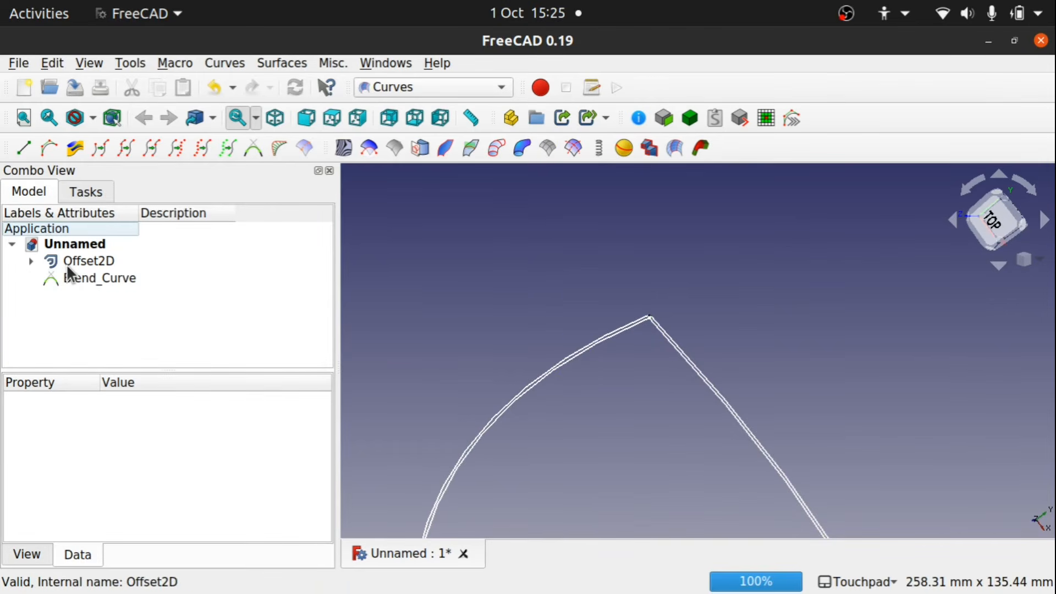
pyautogui.click(87, 263)
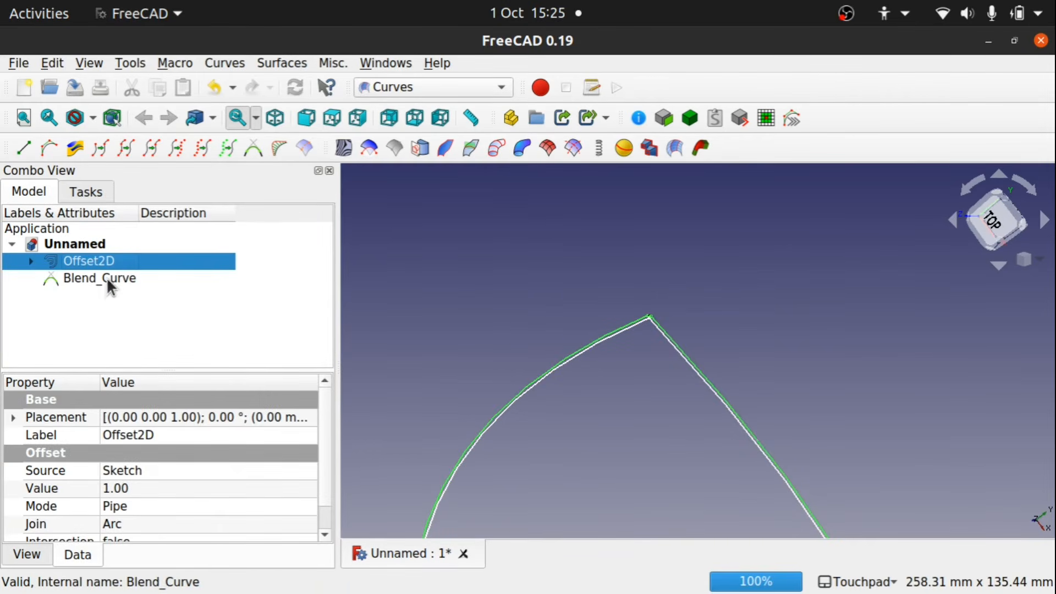
pyautogui.keyDown('ctrl'); pyautogui.click(110, 278); pyautogui.keyUp('ctrl')
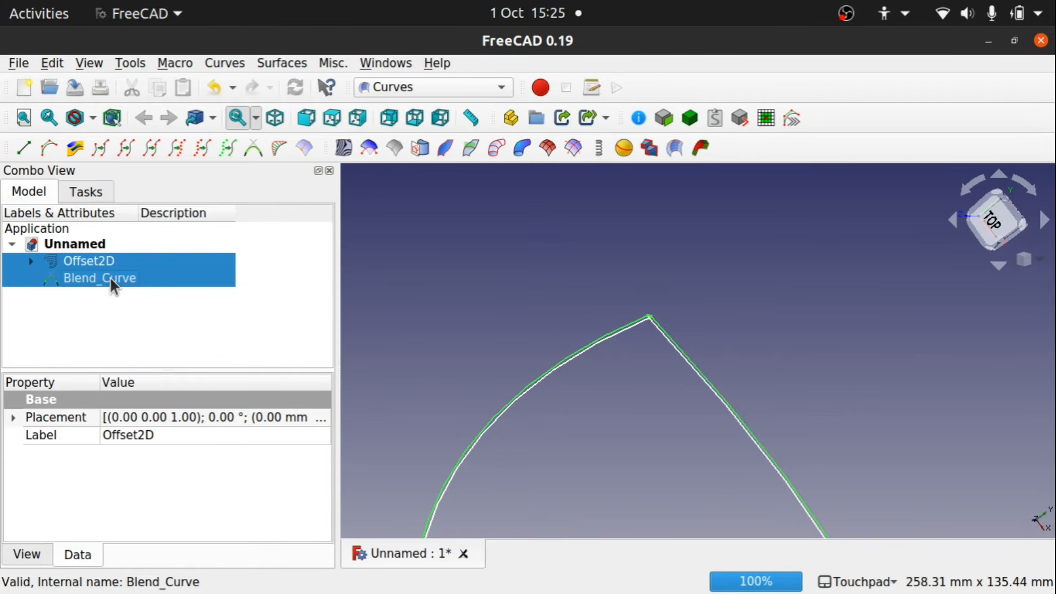
pyautogui.click(432, 87)
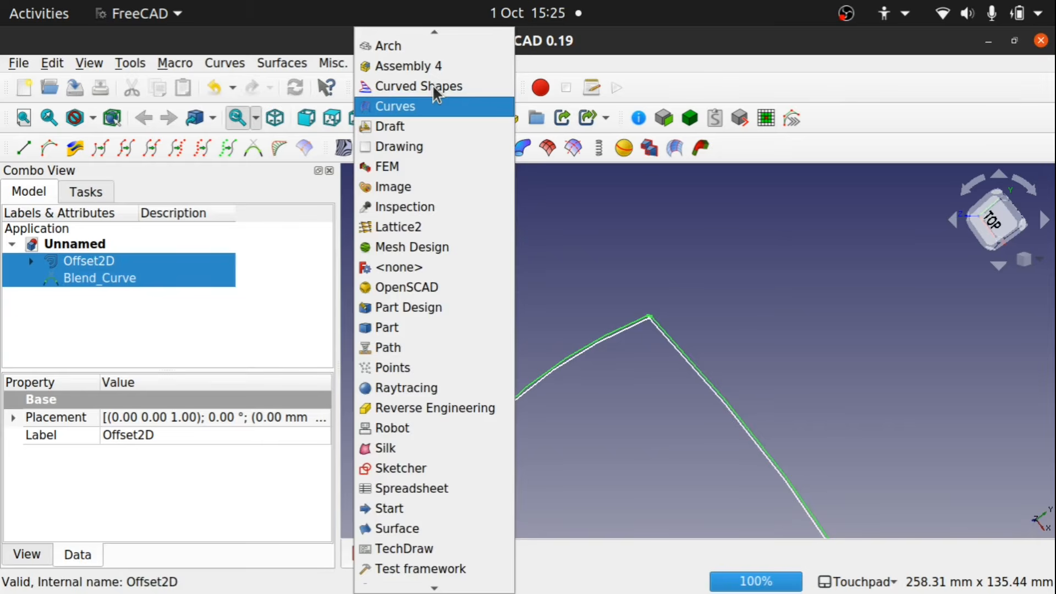
pyautogui.click(424, 126)
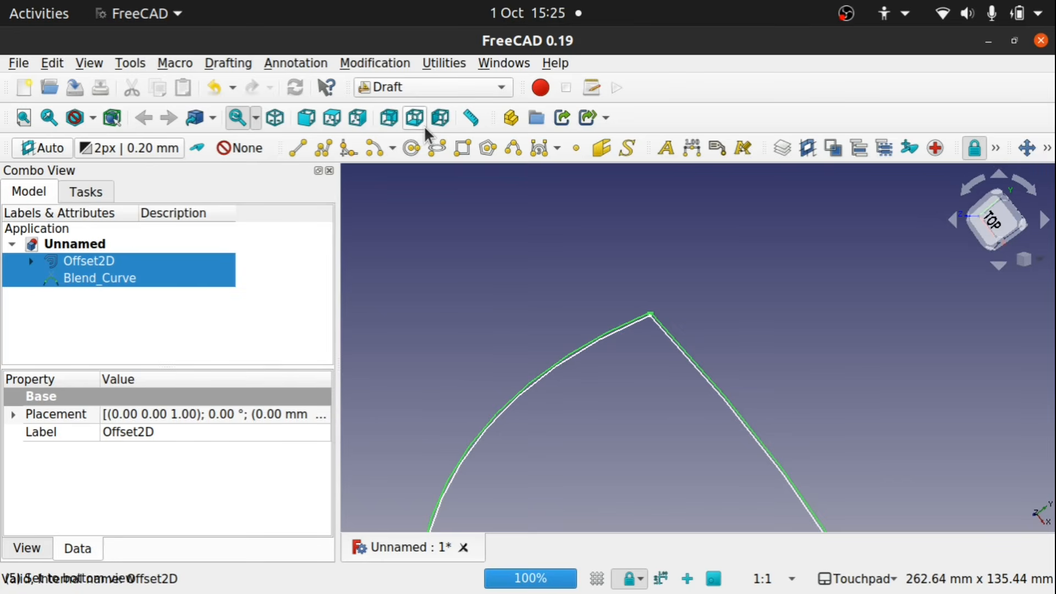
# Reselect the 2D offset and the blend curve, look up Draft's Upgrade tool description, and clear the selection.
pyautogui.click(648, 362)
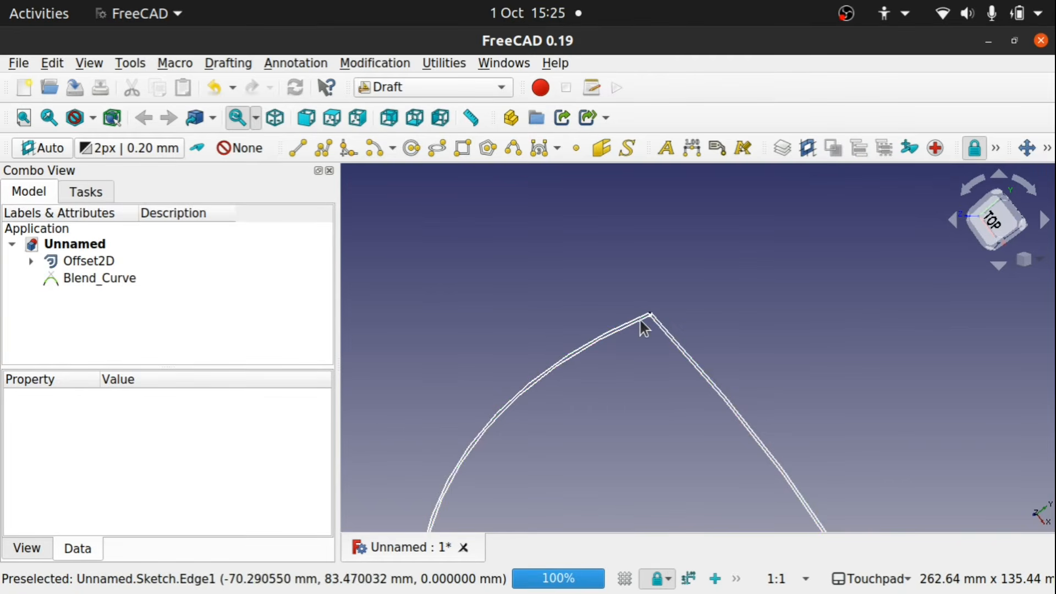
pyautogui.scroll(10, 641, 317)
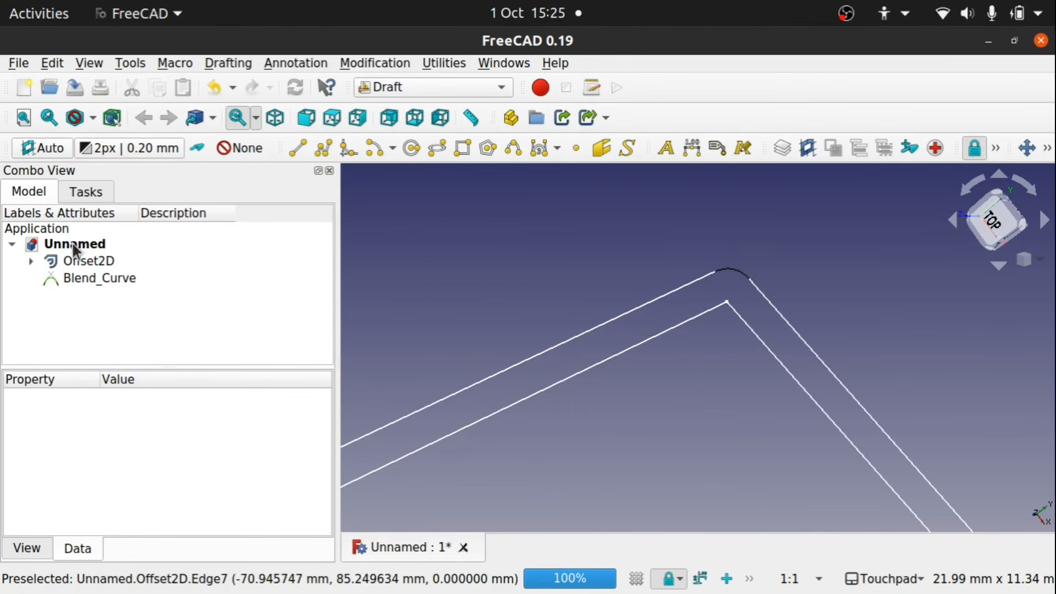
pyautogui.click(88, 260)
pyautogui.keyDown('ctrl'); pyautogui.click(96, 275); pyautogui.keyUp('ctrl')
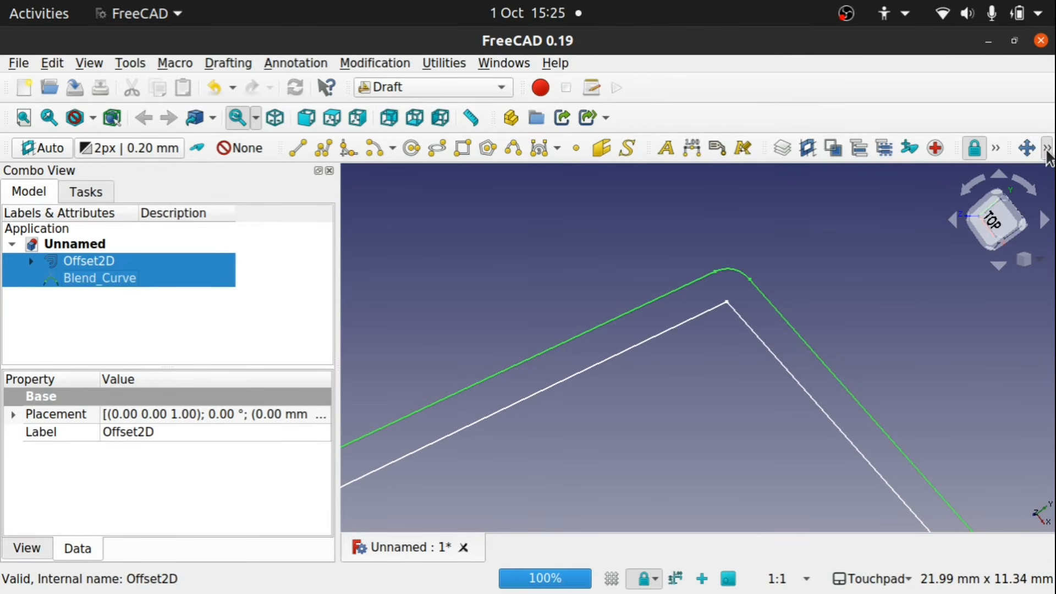
pyautogui.click(1048, 148)
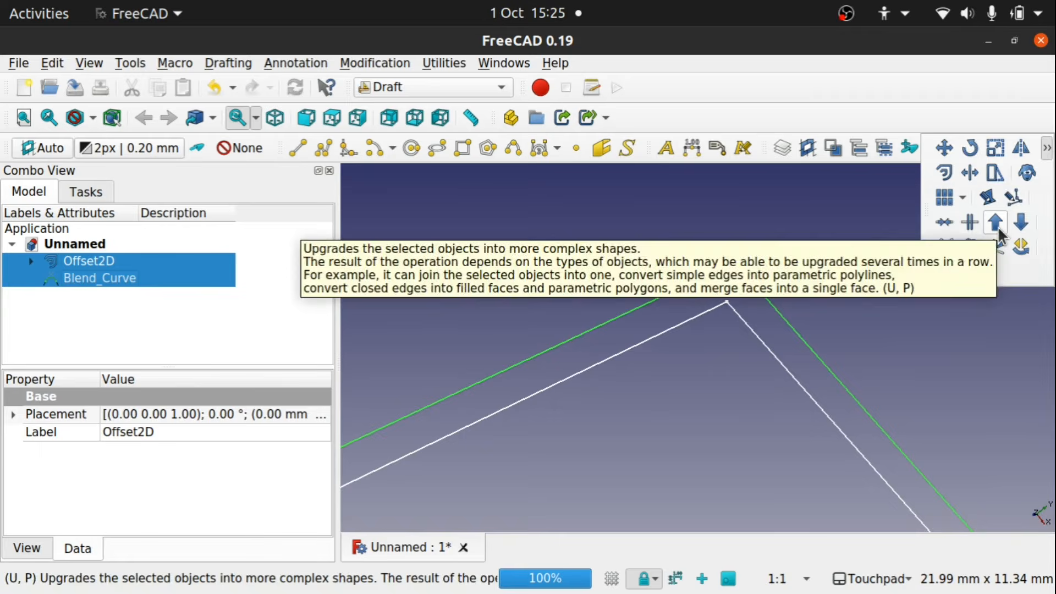
pyautogui.click(575, 254)
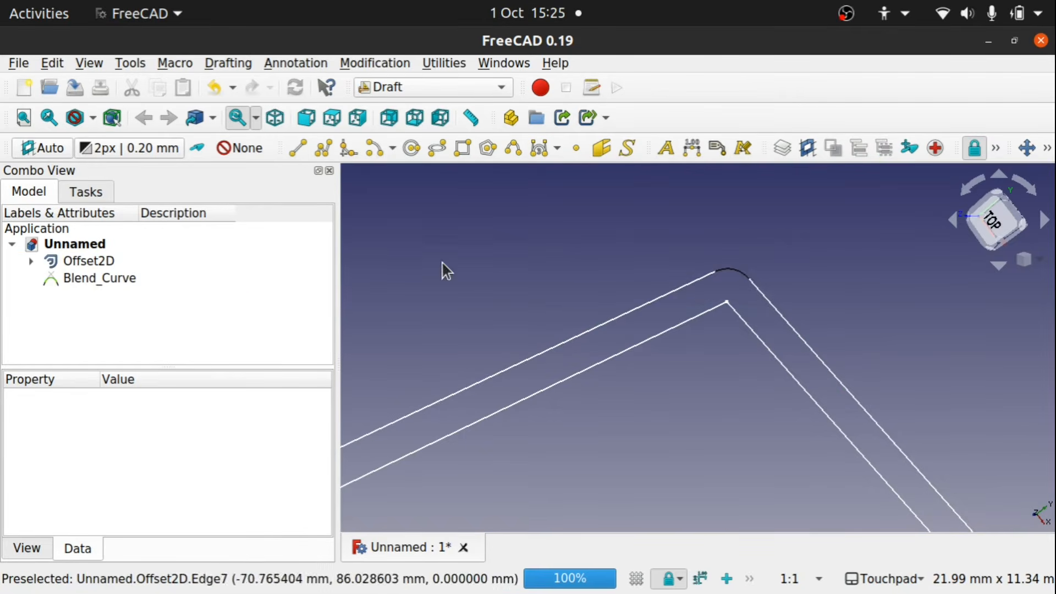
# Edit the 2D offset and set its offset distance to 5 mm.
pyautogui.doubleClick(94, 263)
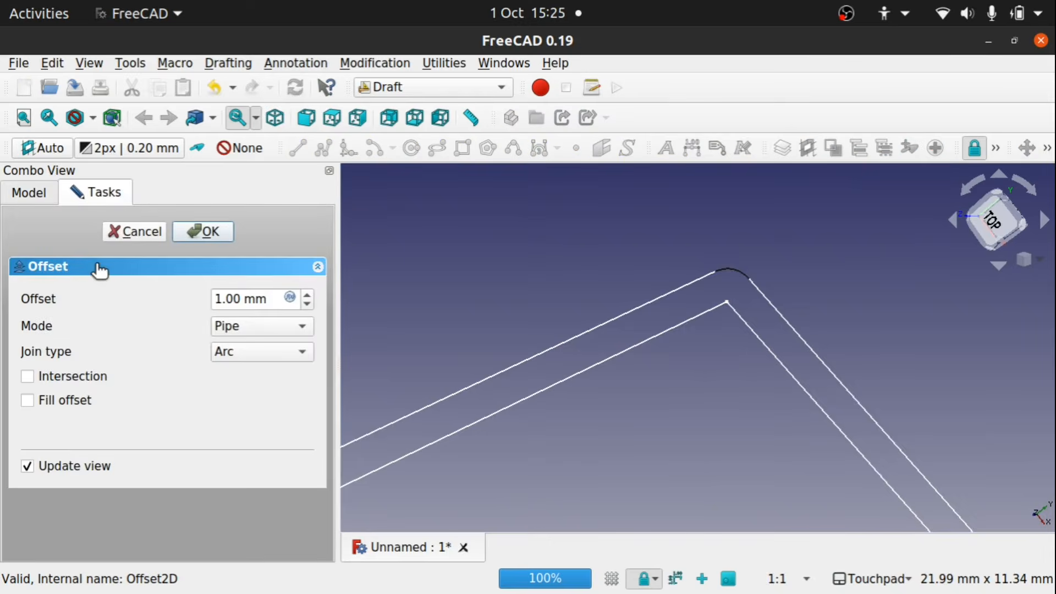
pyautogui.click(219, 299)
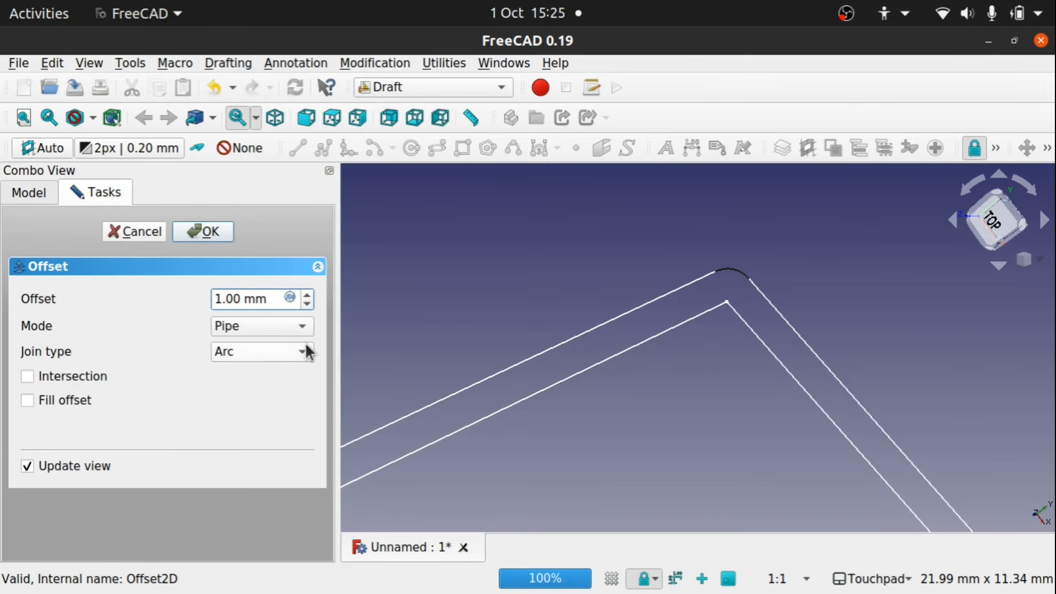
pyautogui.press('BackSpace')
pyautogui.write('5')
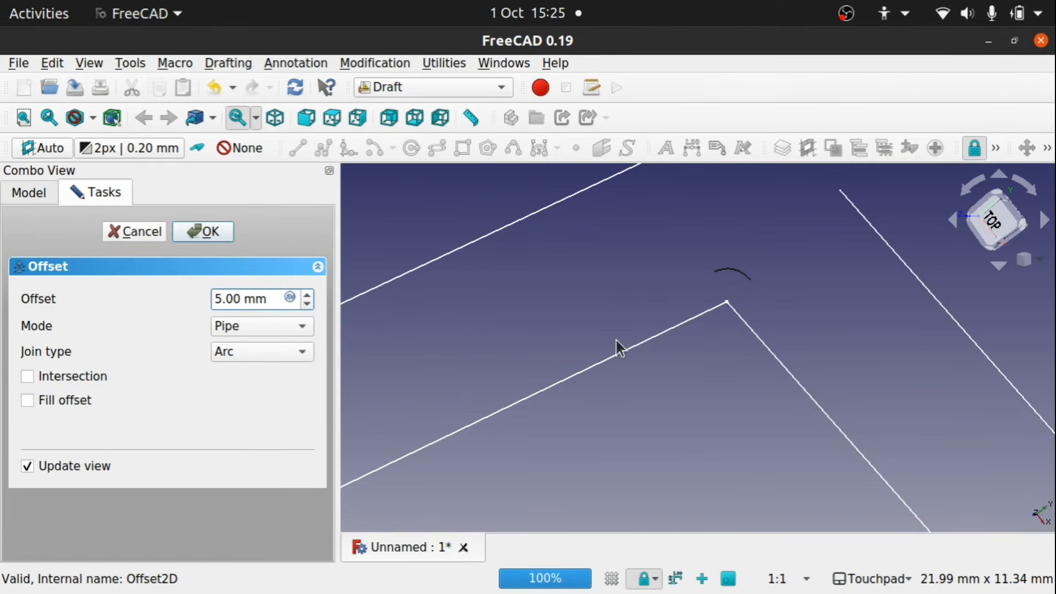
pyautogui.click(214, 233)
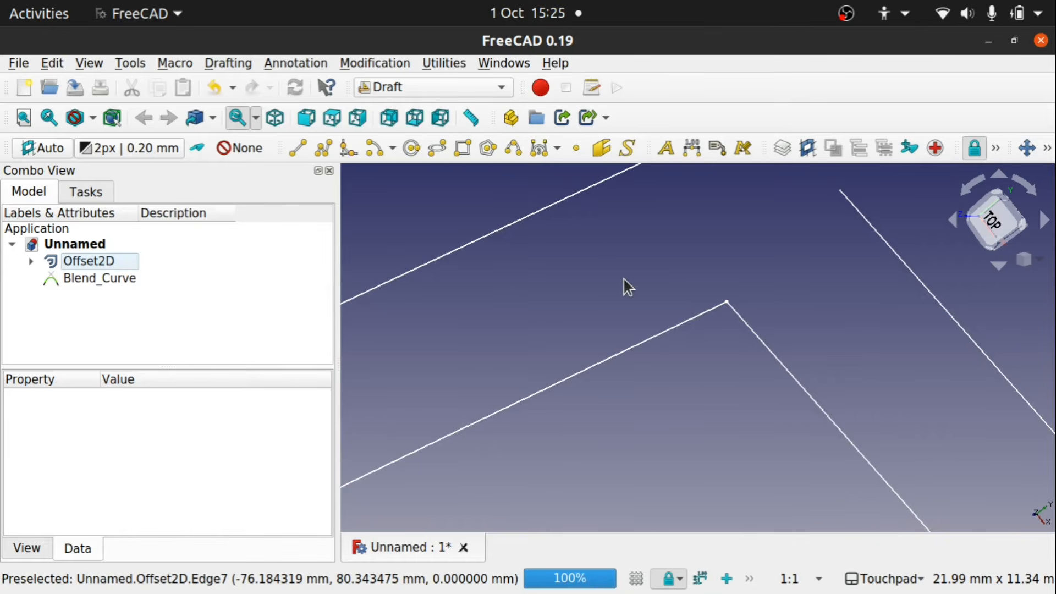
# Delete the existing blend curve that belonged to the previous offset distance.
pyautogui.scroll(-4, 624, 279)
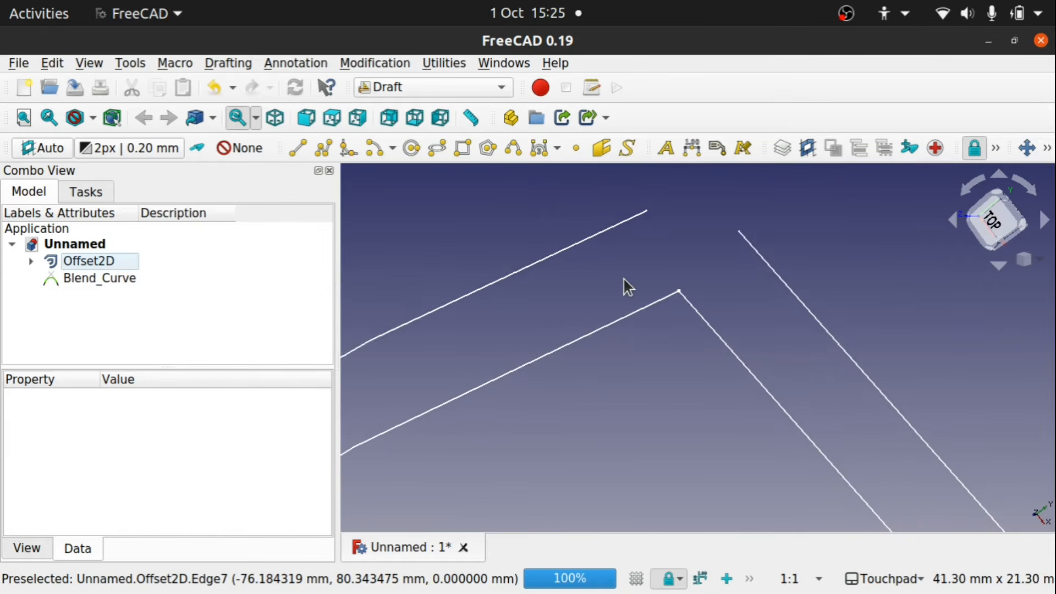
pyautogui.click(81, 280)
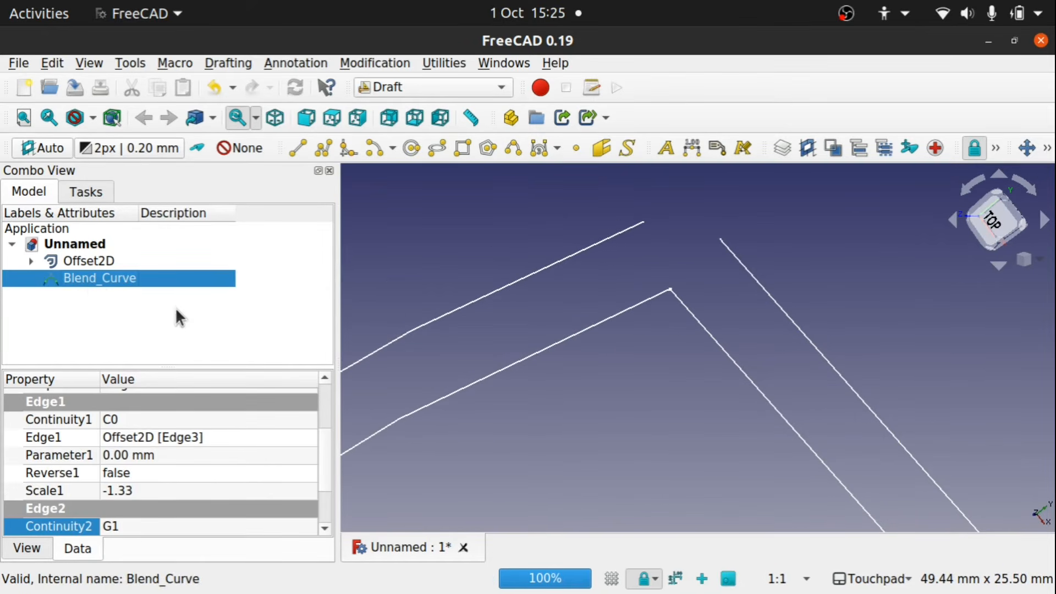
pyautogui.press('Delete')
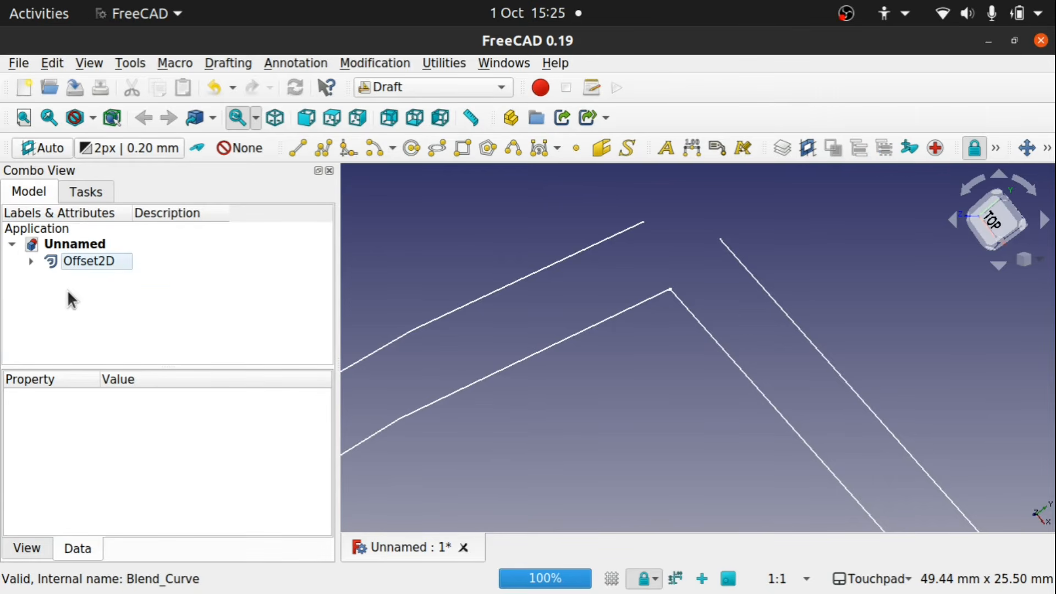
# In the Curves workbench, create a blend curve between the two outer offset edges at the open corner and select the new curve.
pyautogui.click(475, 86)
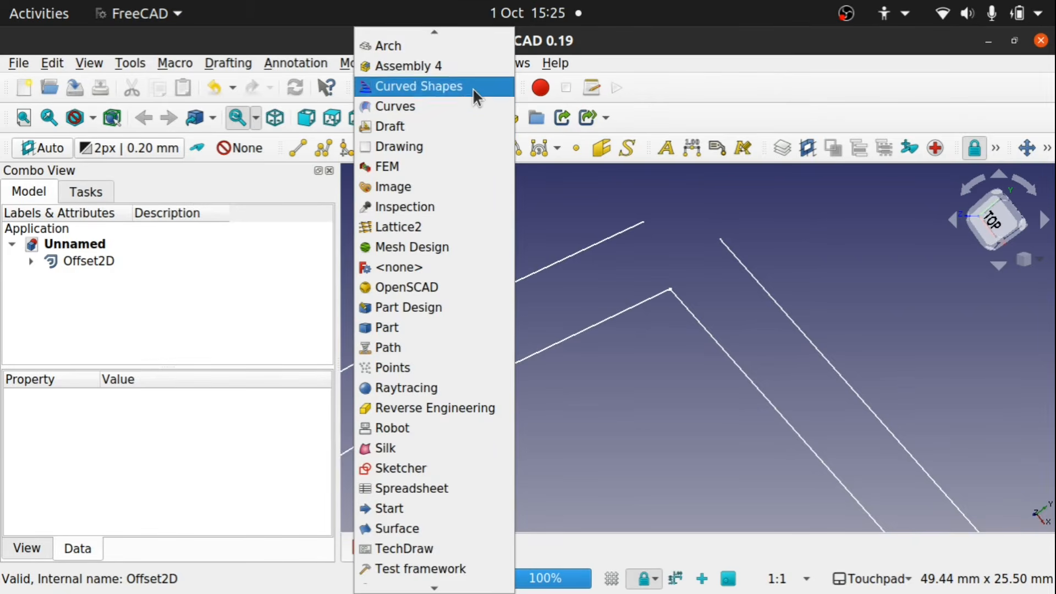
pyautogui.click(459, 104)
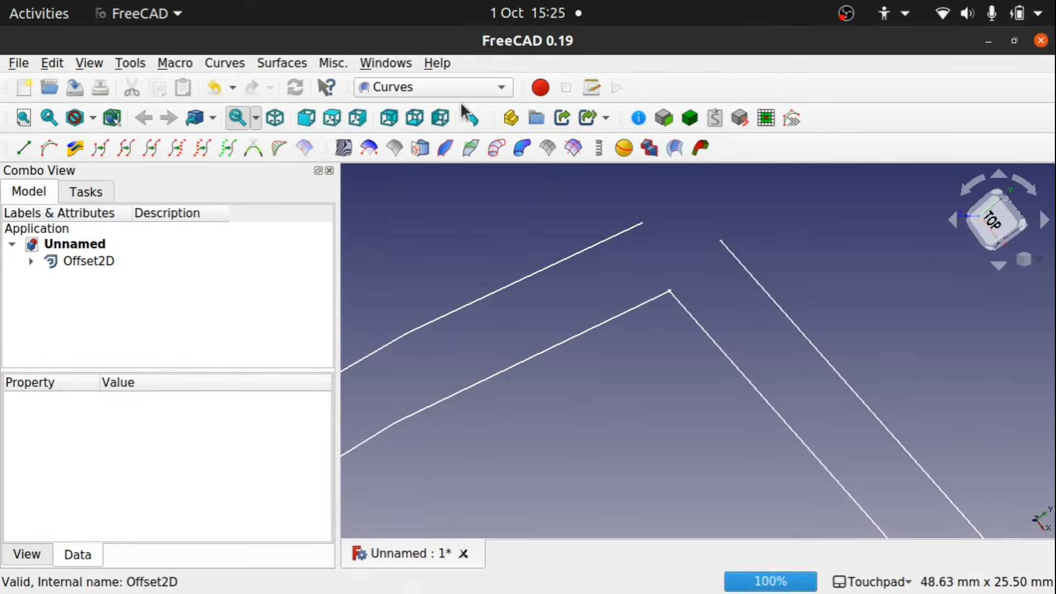
pyautogui.click(638, 228)
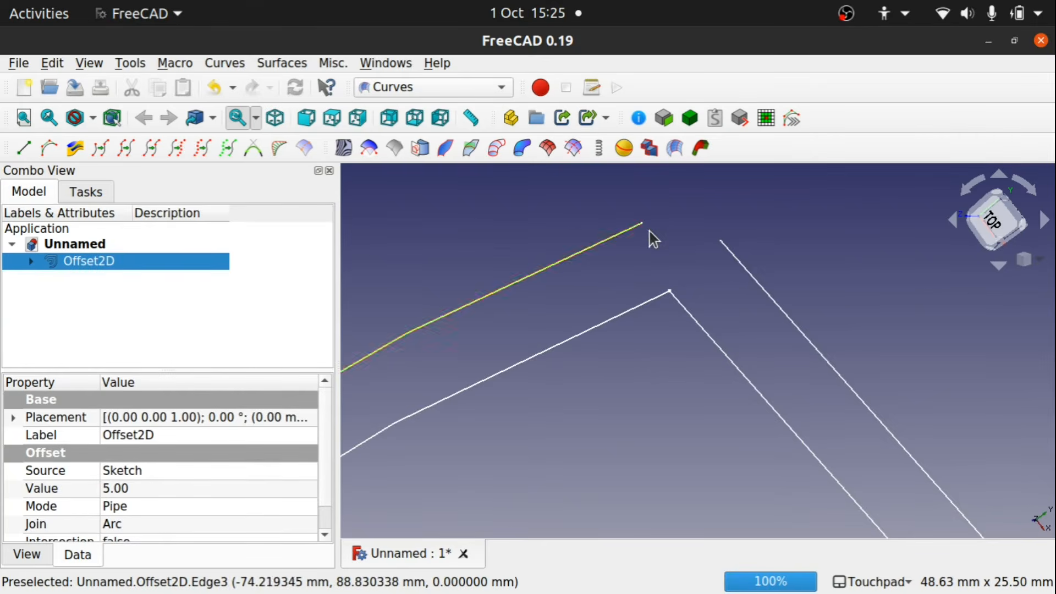
pyautogui.keyDown('ctrl'); pyautogui.click(752, 275); pyautogui.keyUp('ctrl')
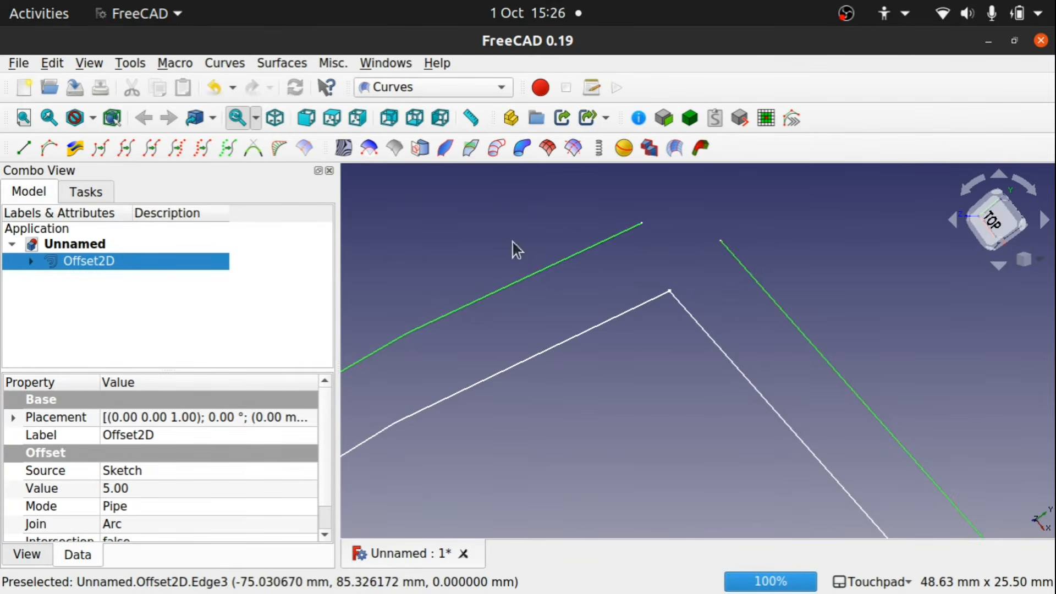
pyautogui.click(253, 148)
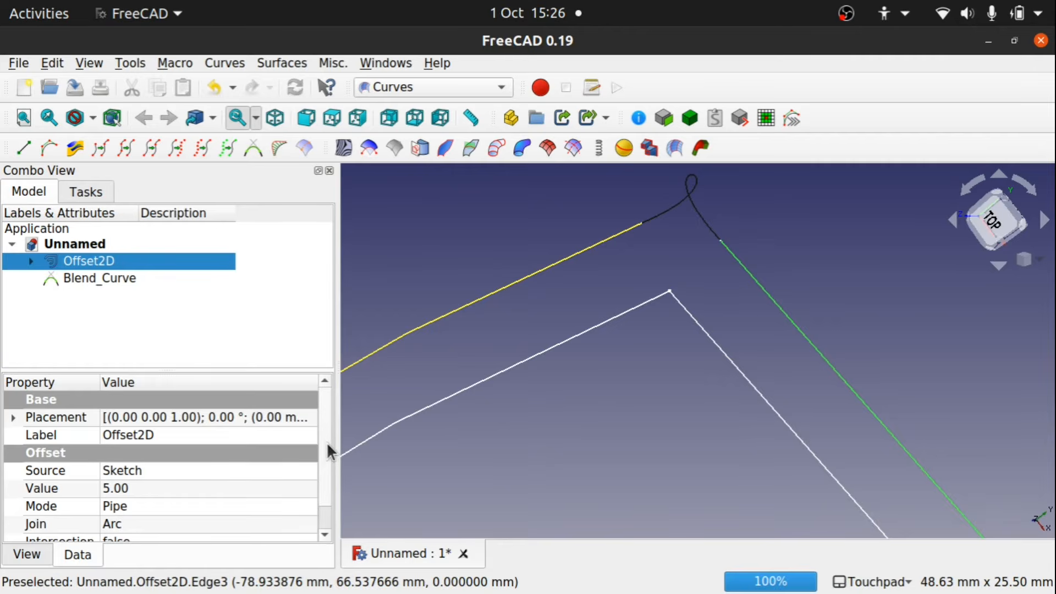
pyautogui.click(110, 277)
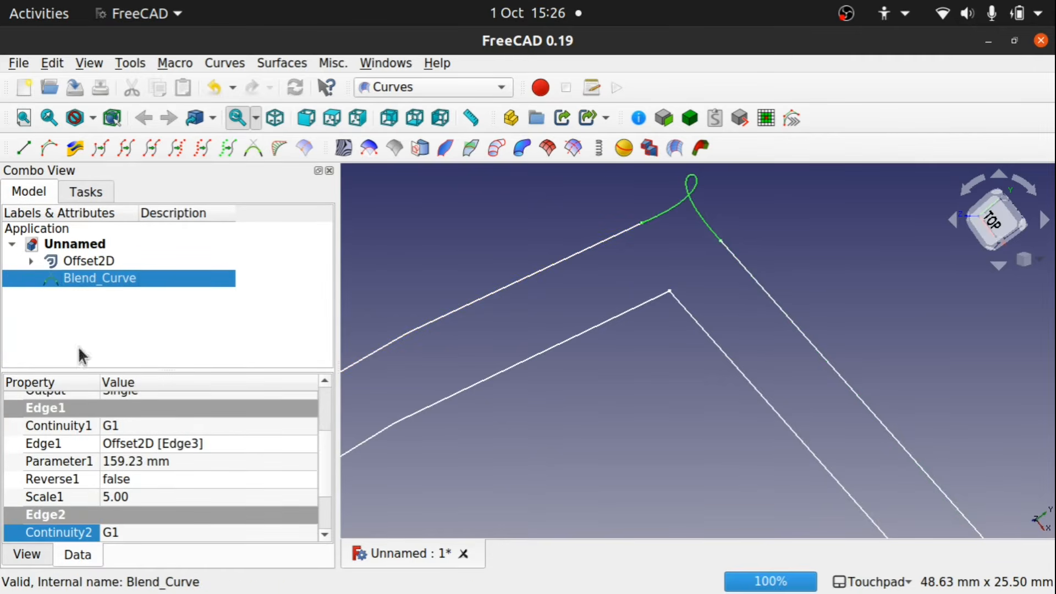
# Set the blend curve's Continuity2 to C0 at its second edge.
pyautogui.click(148, 533)
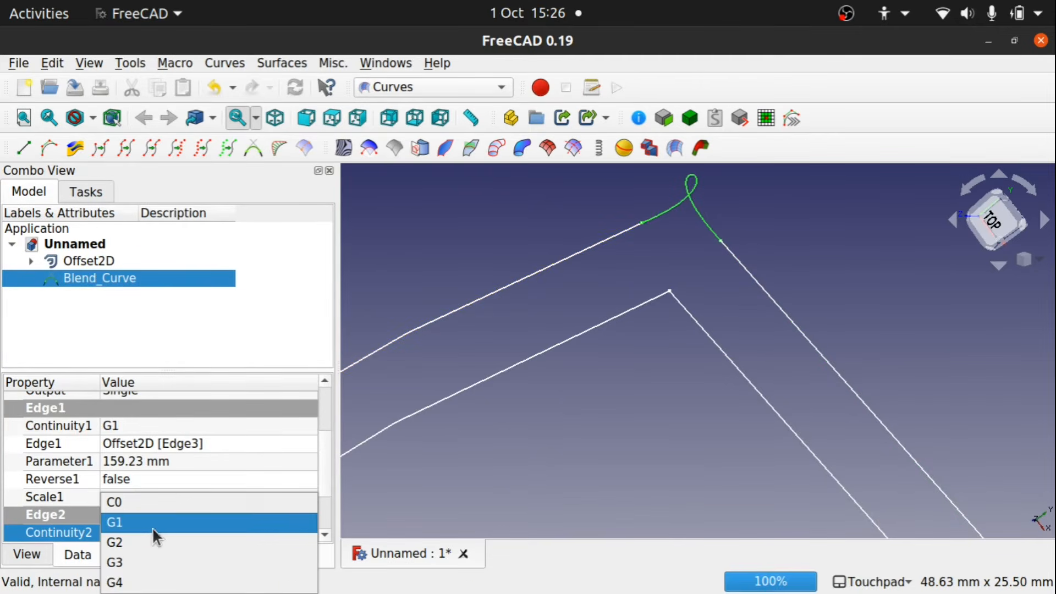
pyautogui.click(161, 502)
pyautogui.scroll(-2, 328, 510)
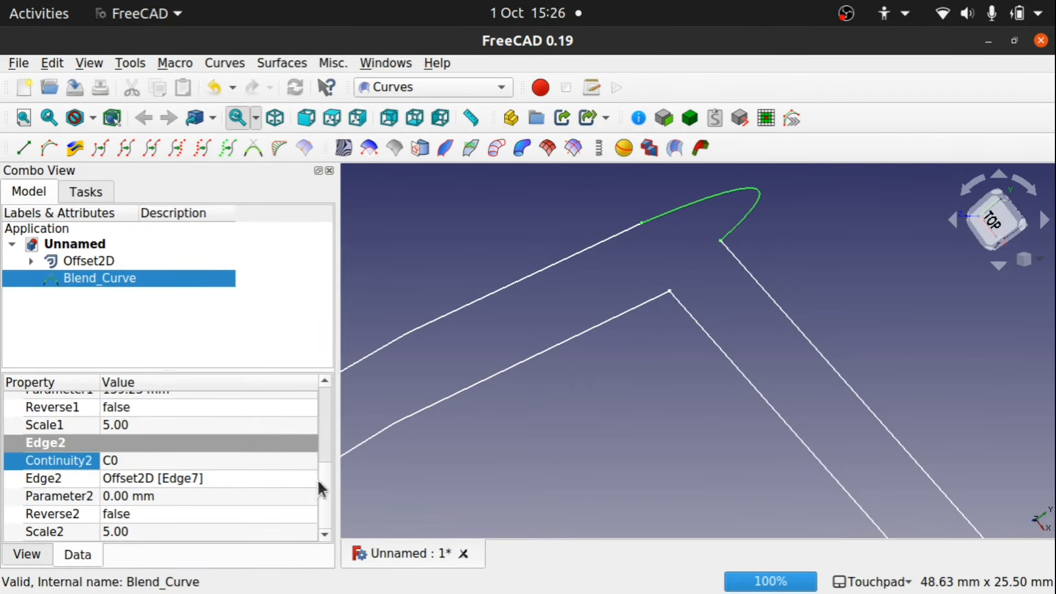
# Try C0 for the blend curve's Continuity1, and return it to G1.
pyautogui.scroll(3, 325, 458)
pyautogui.scroll(-1, 324, 454)
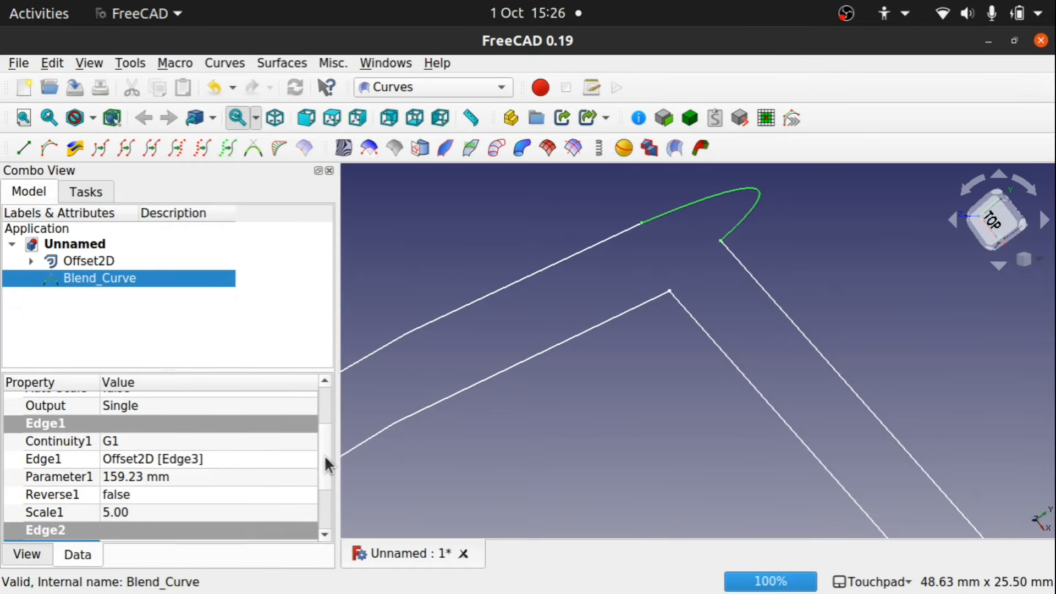
pyautogui.click(136, 443)
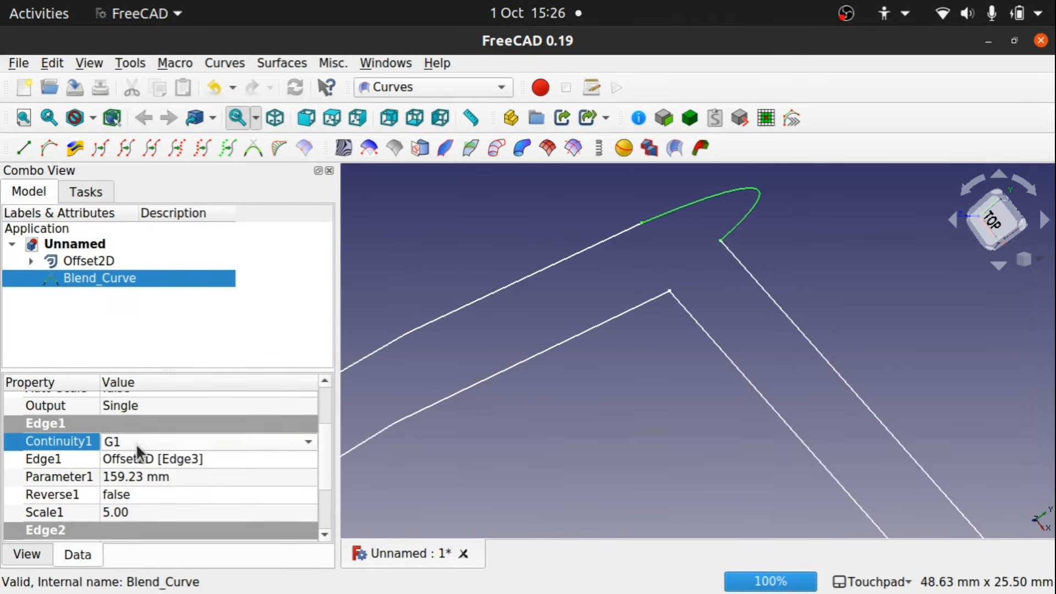
pyautogui.click(137, 444)
pyautogui.click(151, 425)
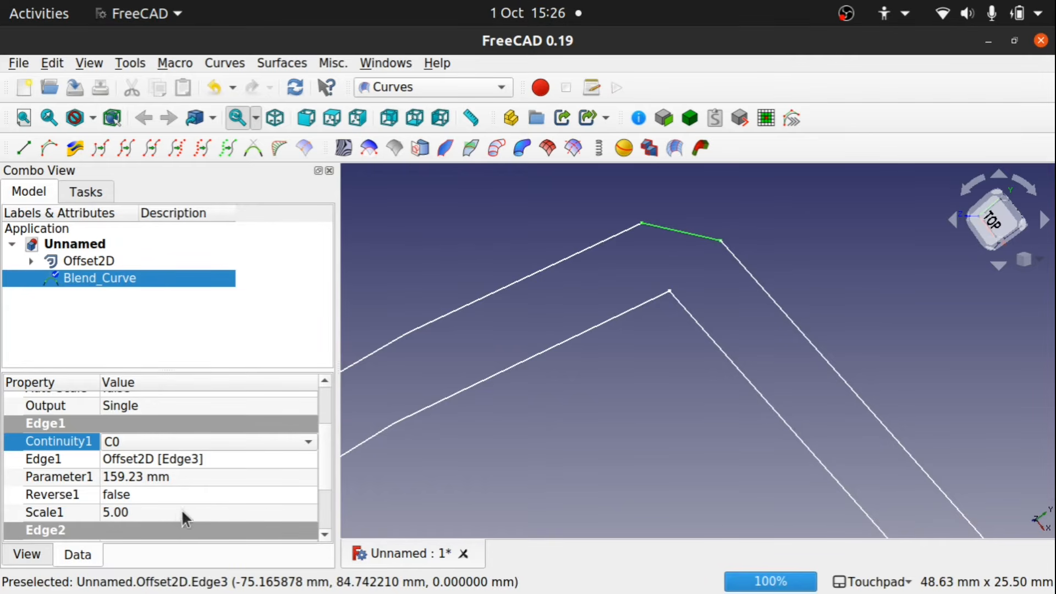
pyautogui.click(161, 442)
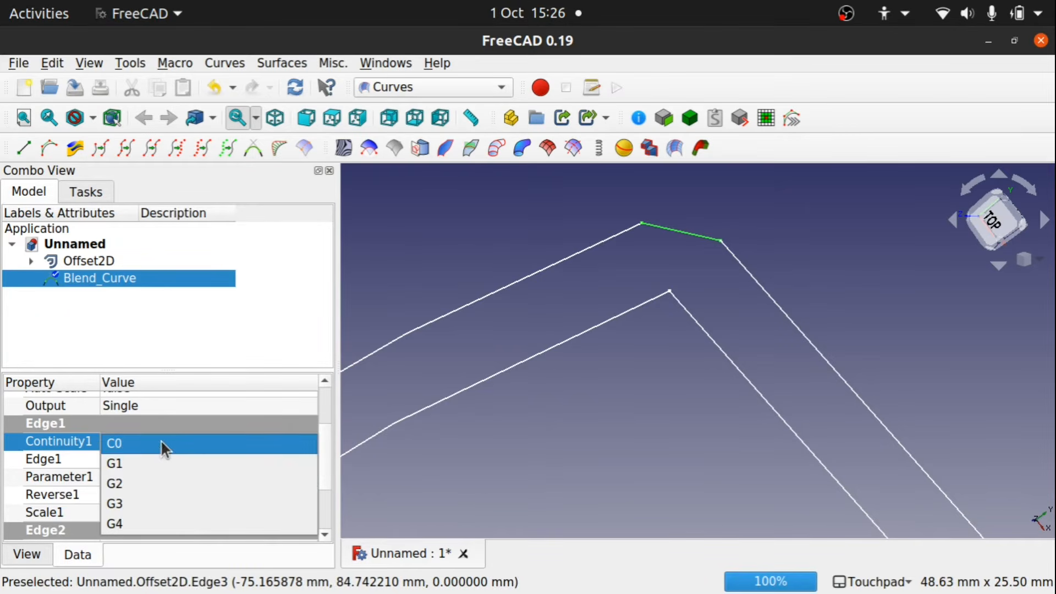
pyautogui.click(157, 463)
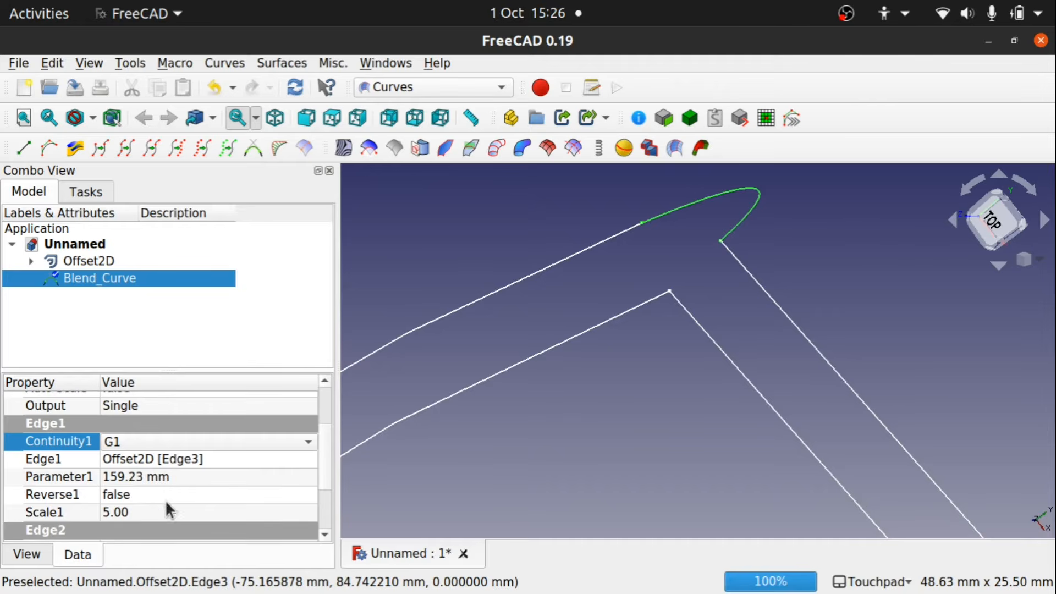
# Lower the blend curve's Scale1 in small increments until the curve forms a shallow rounded corner, and deselect it.
pyautogui.click(144, 514)
pyautogui.click(143, 514)
pyautogui.scroll(-1, 144, 514)
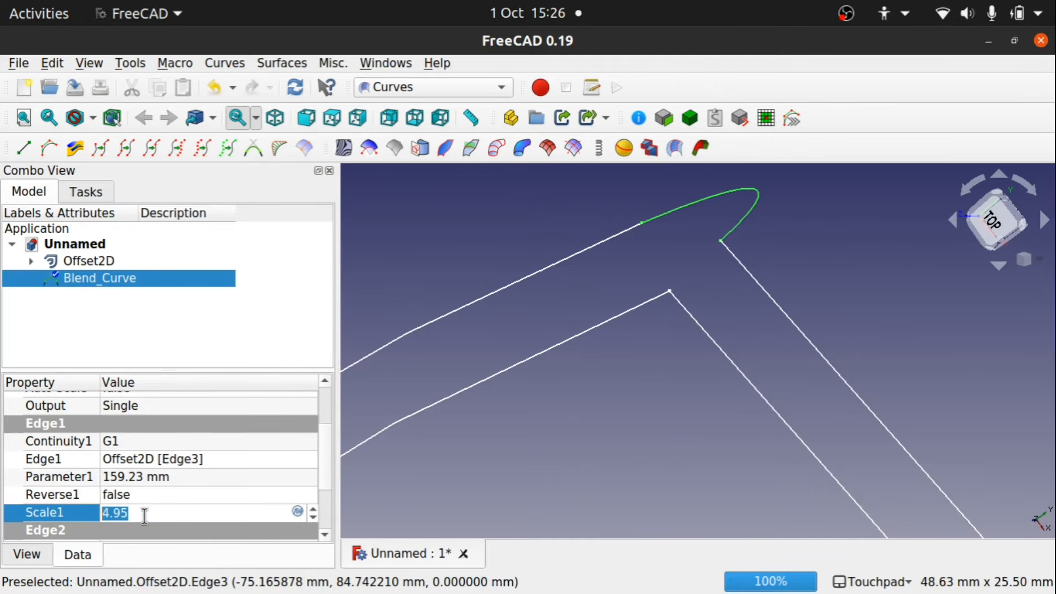
pyautogui.press('Down')
pyautogui.press('Down')
pyautogui.press('Down')
pyautogui.press('Down')
pyautogui.press('Down')
pyautogui.press('Down')
pyautogui.press('Down')
pyautogui.press('Down')
pyautogui.press('Down')
pyautogui.press('Down')
pyautogui.press('Down')
pyautogui.press('Down')
pyautogui.press('Down')
pyautogui.press('Down')
pyautogui.press('Down')
pyautogui.press('Down')
pyautogui.press('Down')
pyautogui.press('Down')
pyautogui.press('Down')
pyautogui.press('Down')
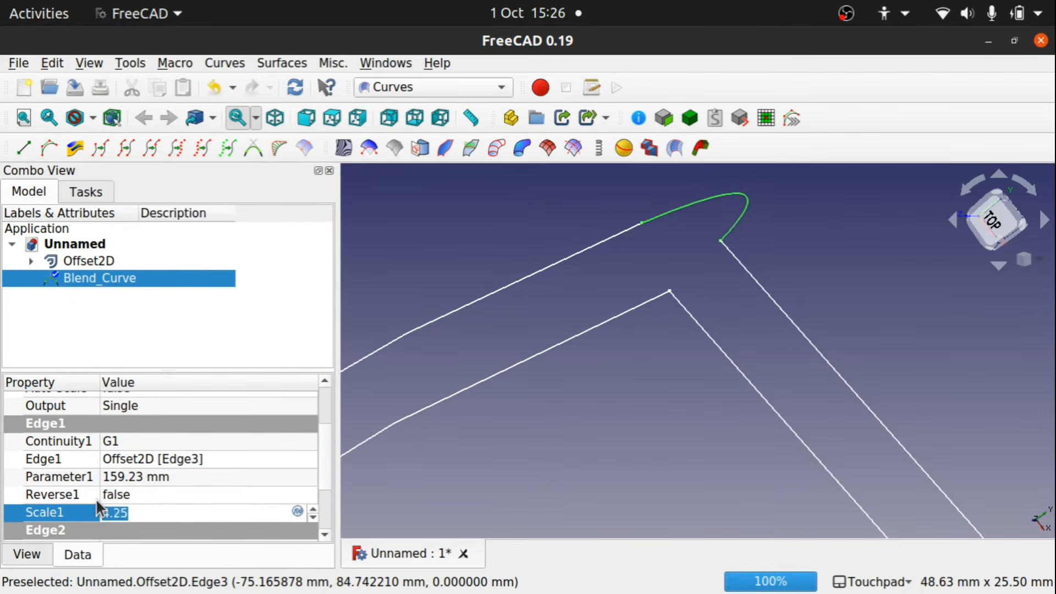
pyautogui.press('Down')
pyautogui.press('Down')
pyautogui.press('Down')
pyautogui.press('Down')
pyautogui.press('Down')
pyautogui.press('Down')
pyautogui.press('Down')
pyautogui.press('Down')
pyautogui.press('Down')
pyautogui.press('Down')
pyautogui.press('Down')
pyautogui.press('Down')
pyautogui.press('Down')
pyautogui.press('Down')
pyautogui.press('Down')
pyautogui.press('Down')
pyautogui.press('Down')
pyautogui.press('Down')
pyautogui.press('Down')
pyautogui.press('Down')
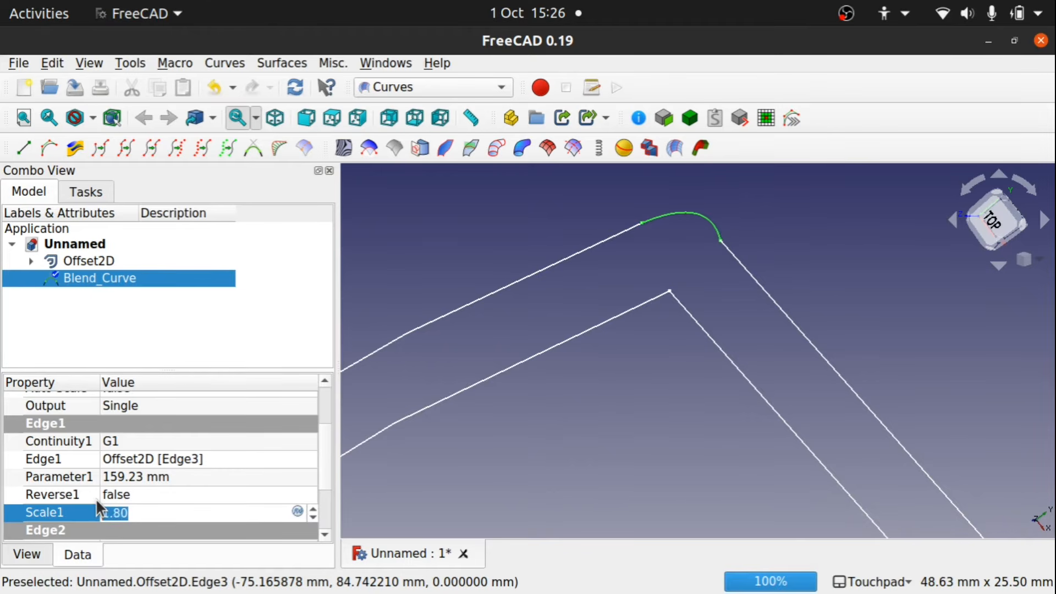
pyautogui.press('Down')
pyautogui.press('Down')
pyautogui.press('Down')
pyautogui.press('Up')
pyautogui.press('Up')
pyautogui.click(601, 236)
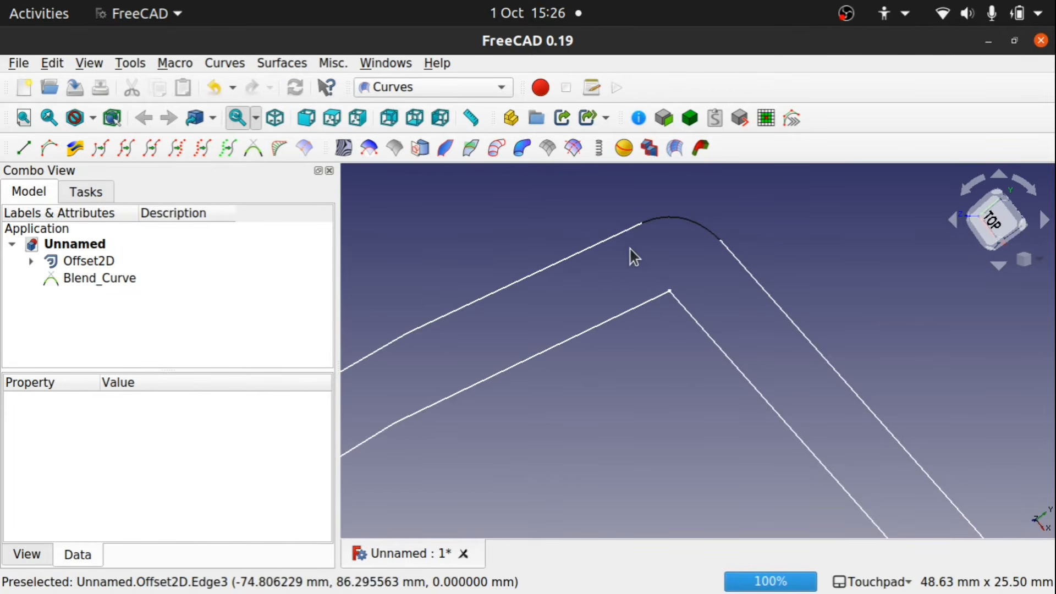
# Upgrade Offset2D and Blend_Curve together into a single wire in the Draft workbench.
pyautogui.scroll(-5, 653, 283)
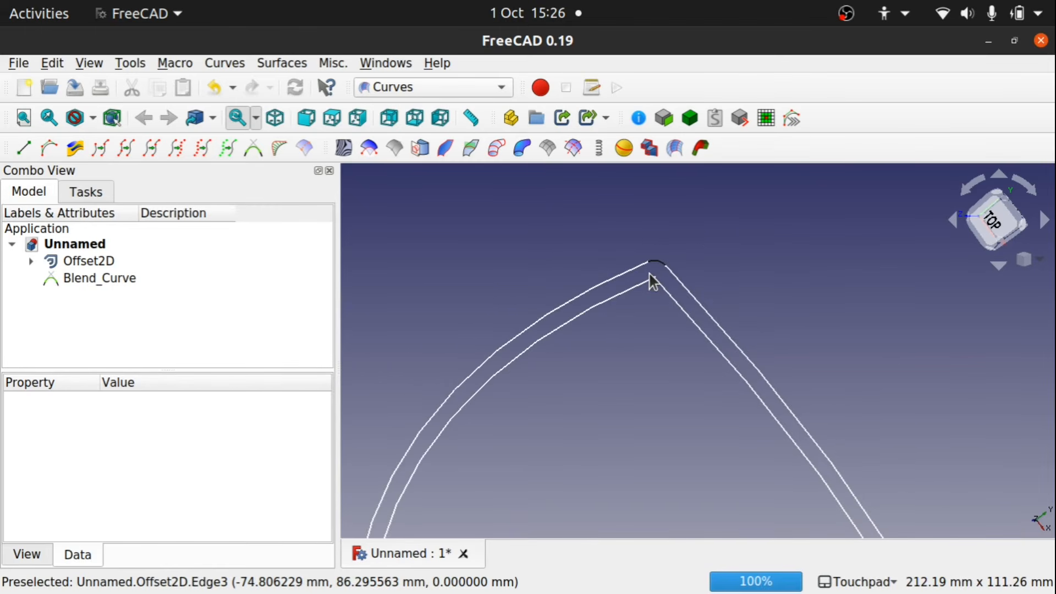
pyautogui.keyDown('shift'); pyautogui.moveTo(615, 377); pyautogui.dragTo(599, 333, button='middle'); pyautogui.keyUp('shift')
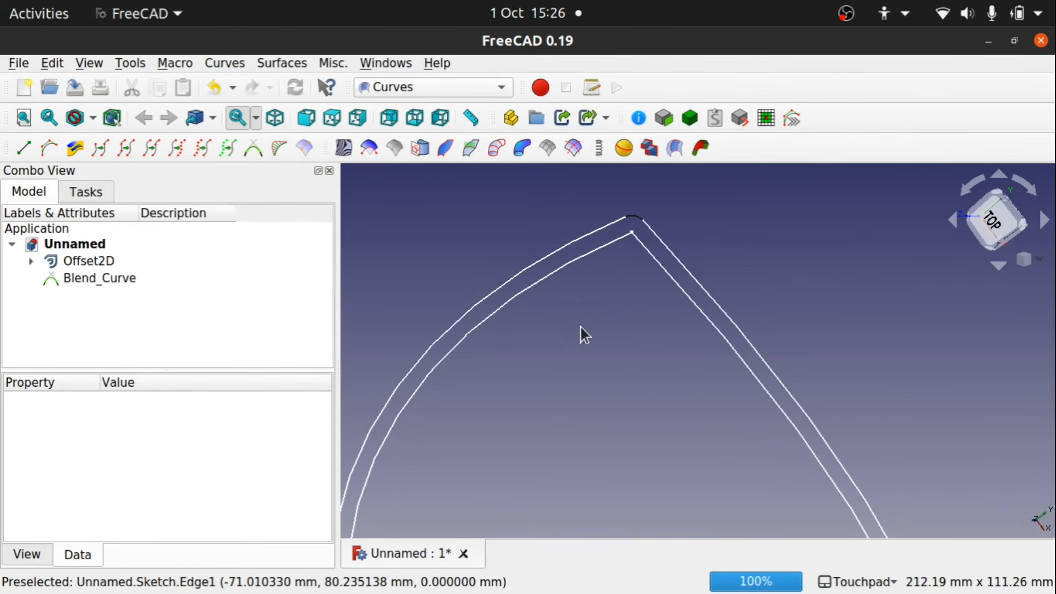
pyautogui.click(405, 86)
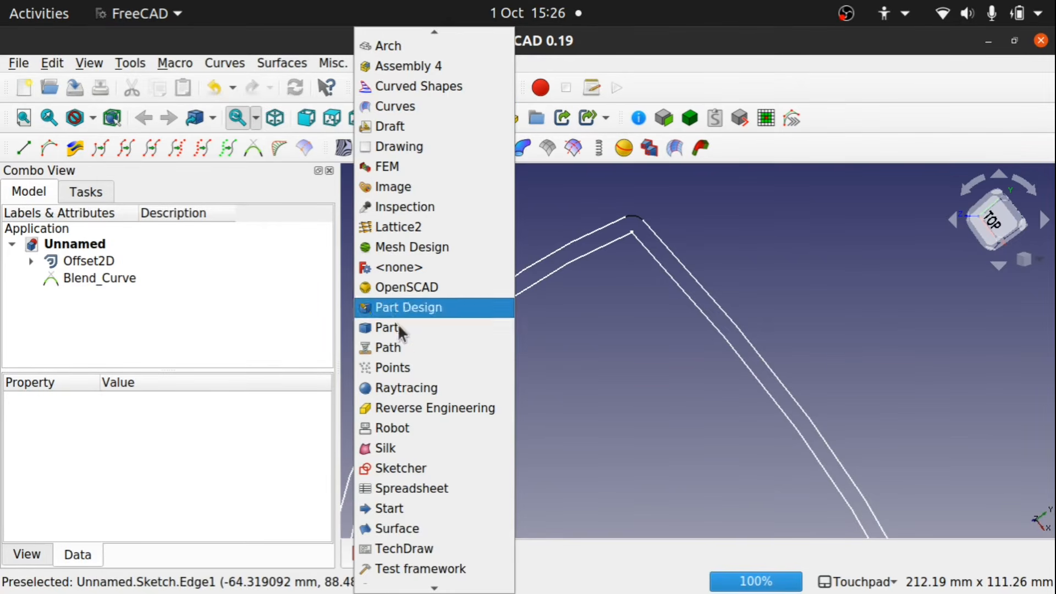
pyautogui.click(443, 125)
pyautogui.scroll(-5, 689, 307)
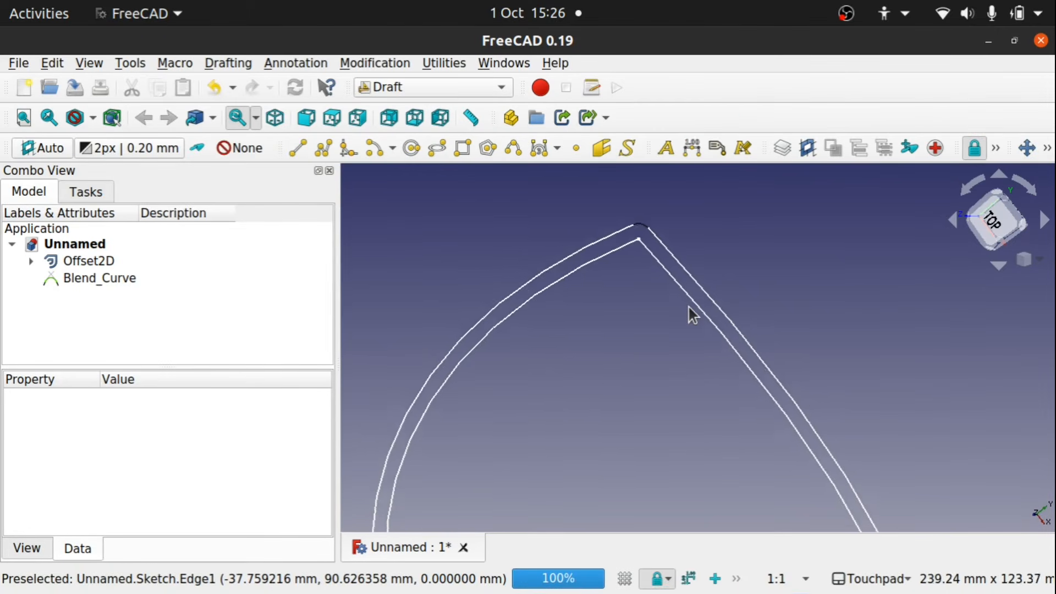
pyautogui.click(94, 265)
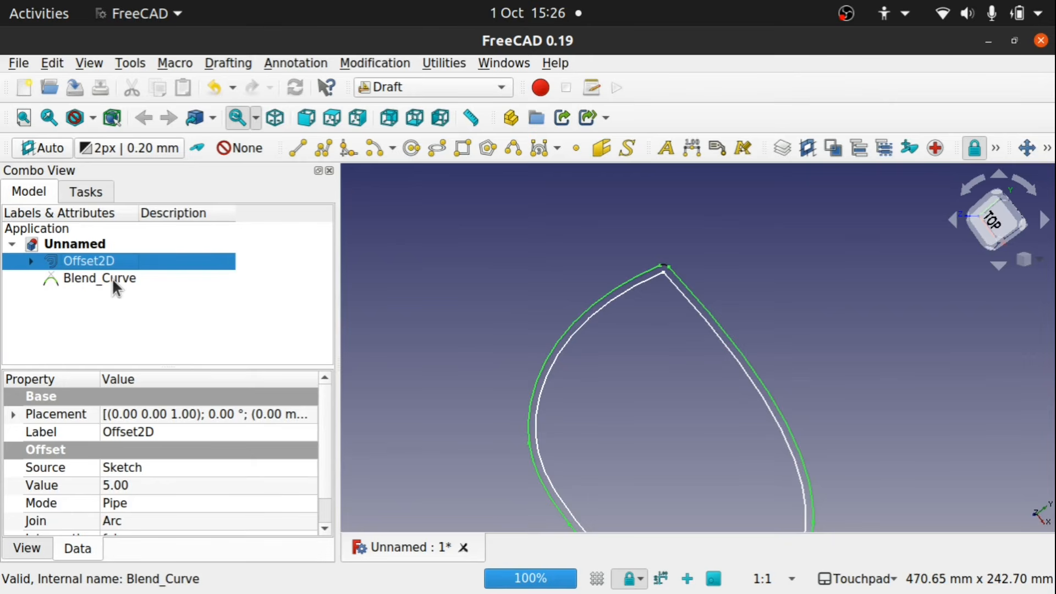
pyautogui.keyDown('ctrl'); pyautogui.click(111, 279); pyautogui.keyUp('ctrl')
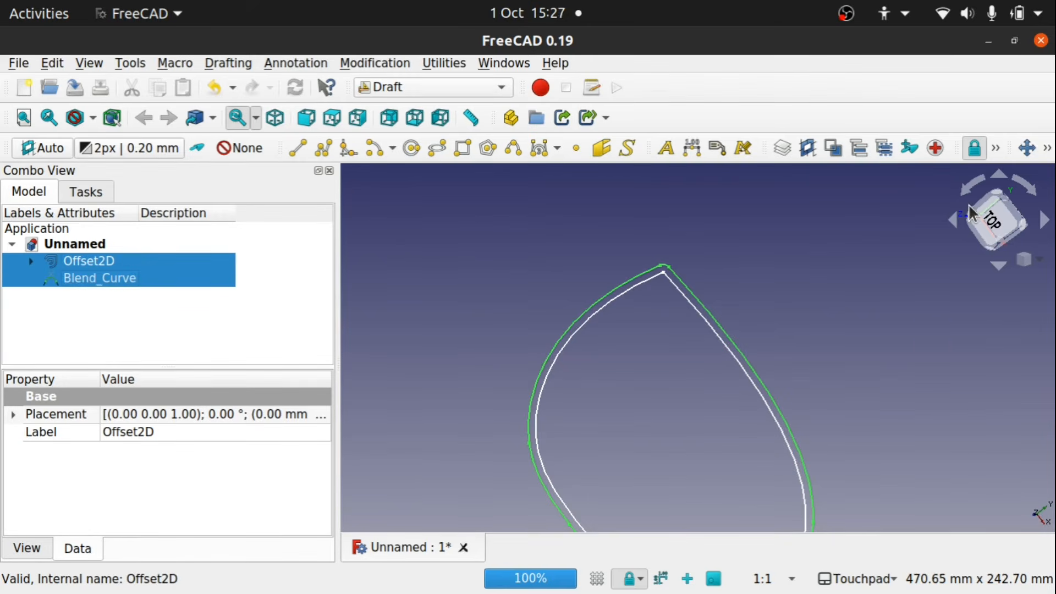
pyautogui.click(1043, 155)
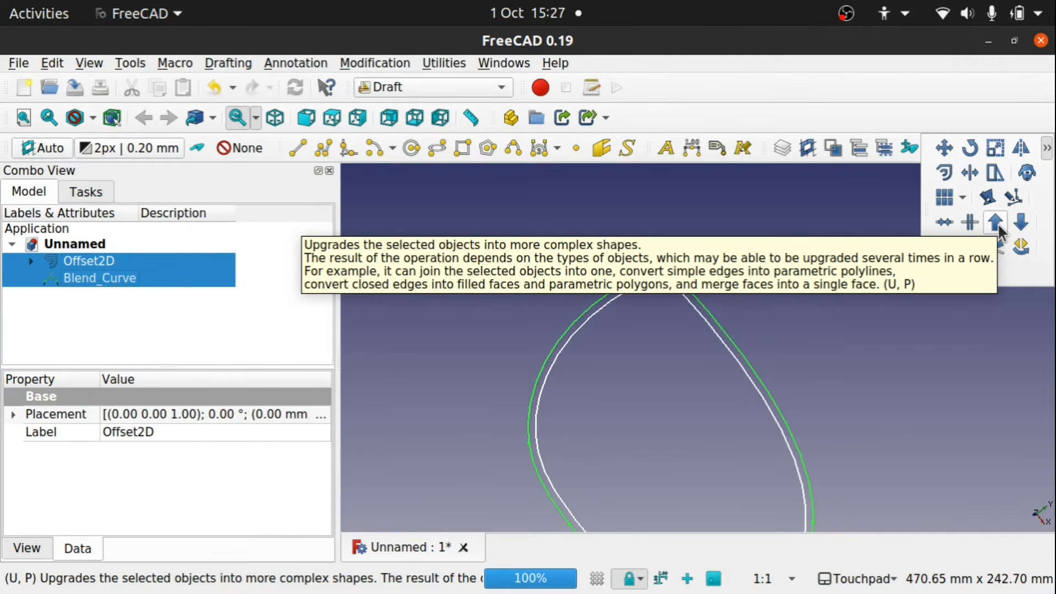
pyautogui.click(378, 61)
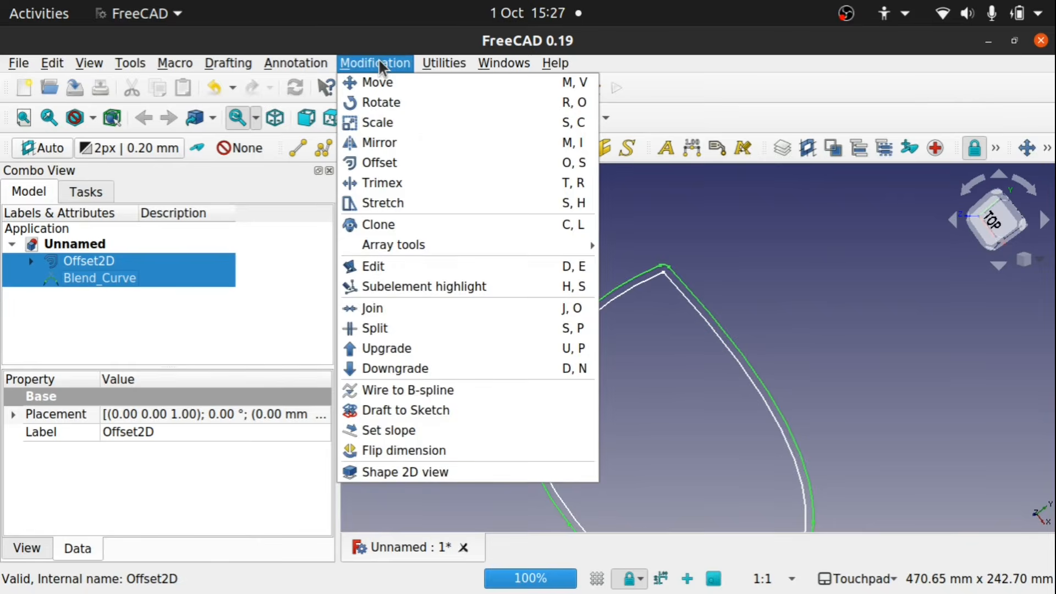
pyautogui.click(400, 348)
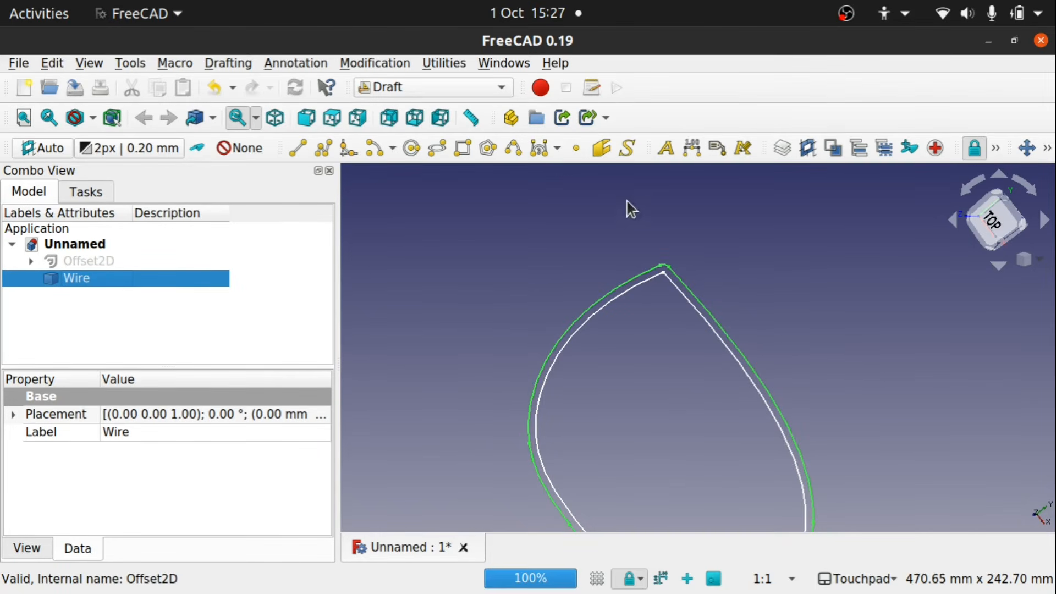
# Try to convert the joined wire into a sketch with Draft to Sketch.
pyautogui.click(32, 261)
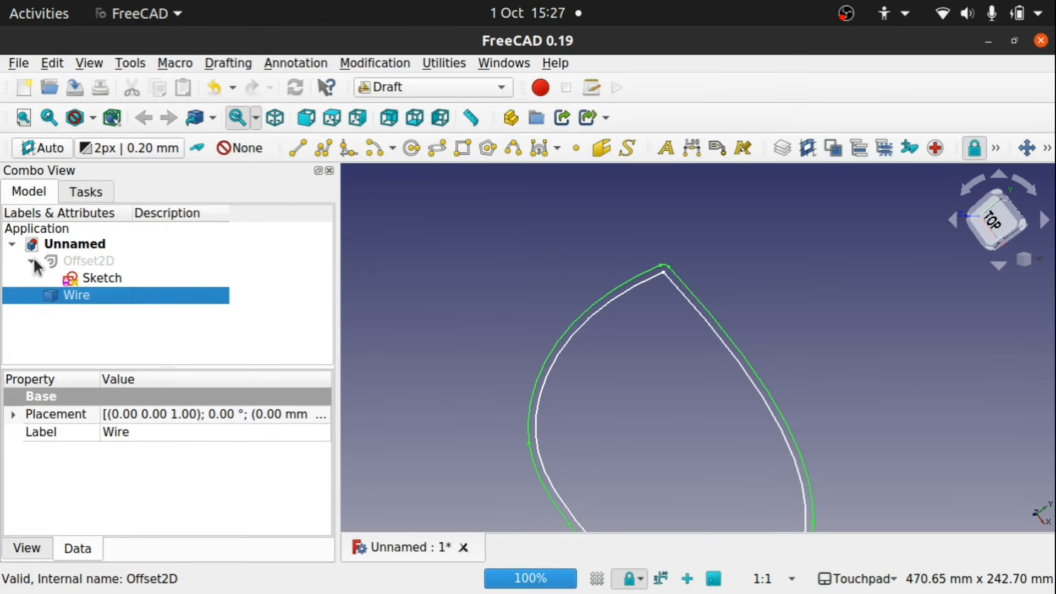
pyautogui.click(82, 260)
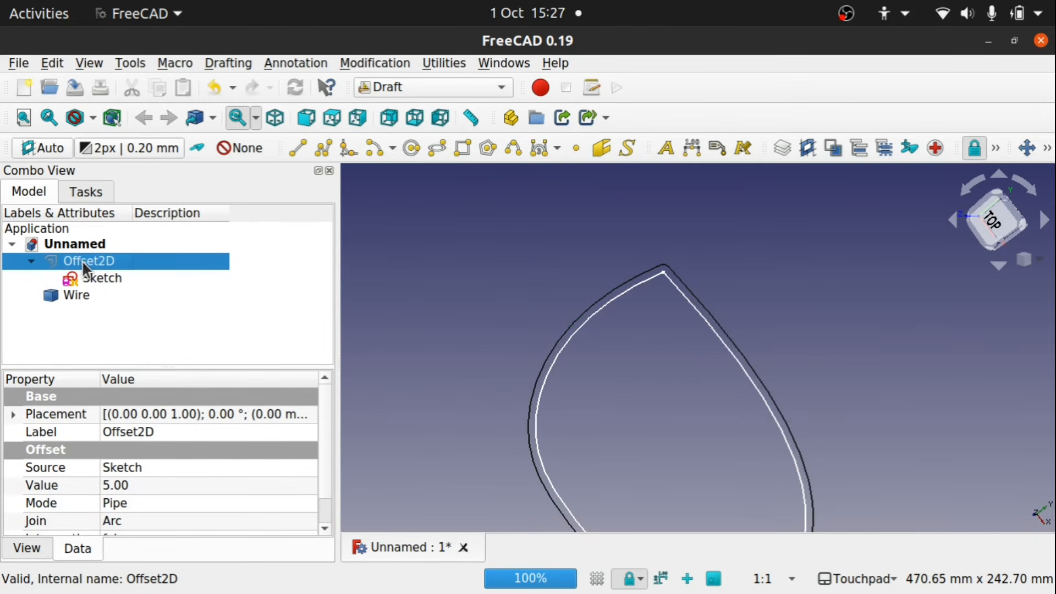
pyautogui.click(70, 295)
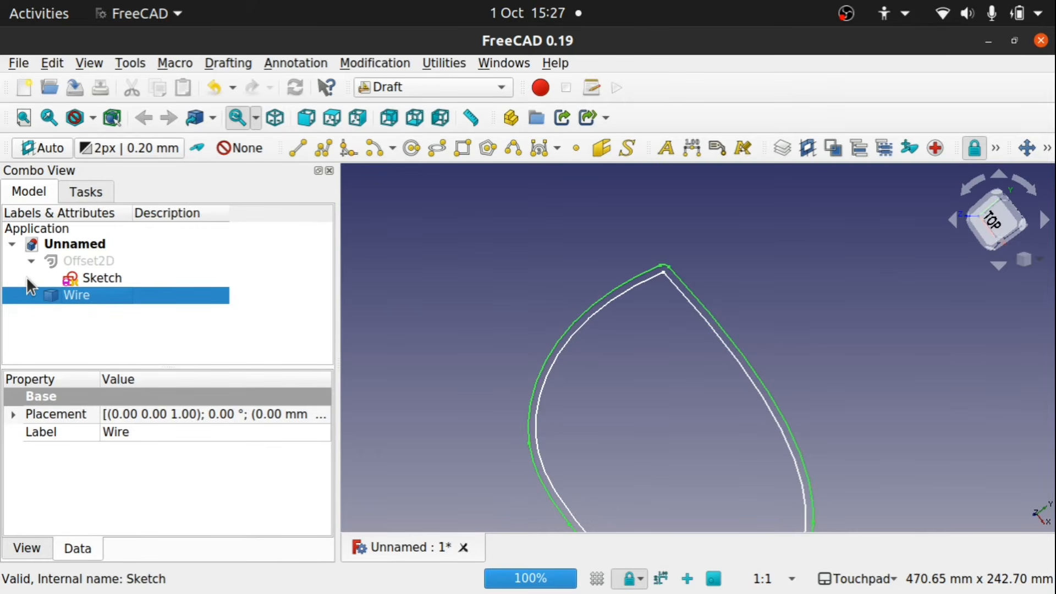
pyautogui.click(32, 261)
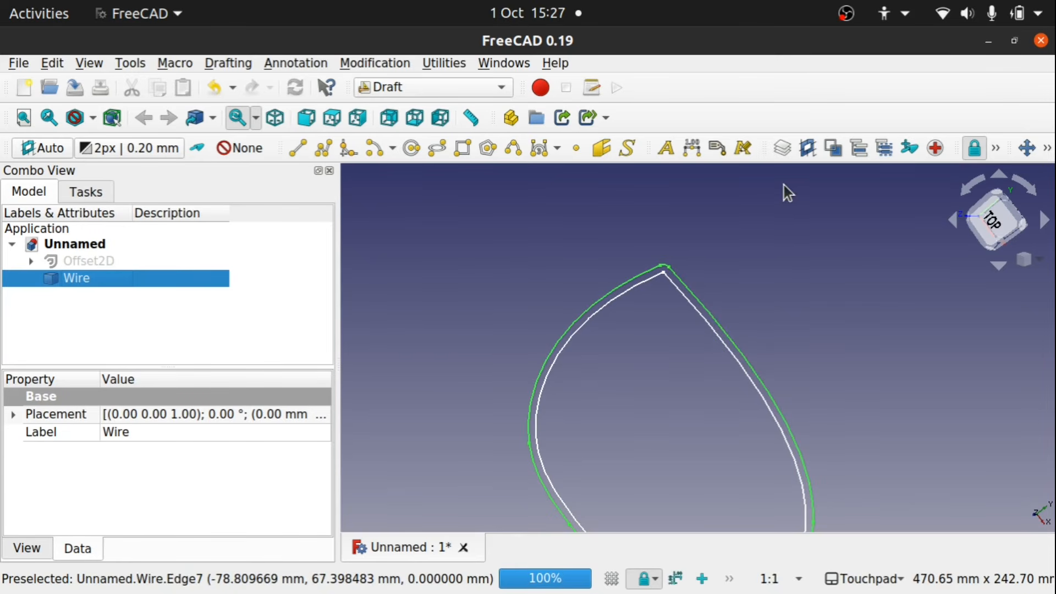
pyautogui.click(1047, 149)
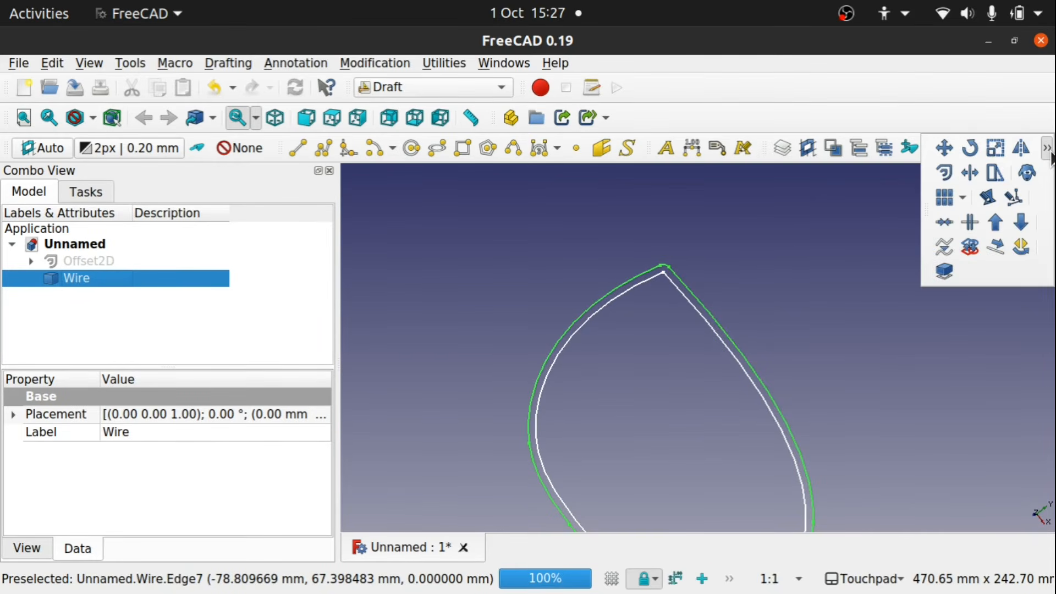
pyautogui.click(974, 246)
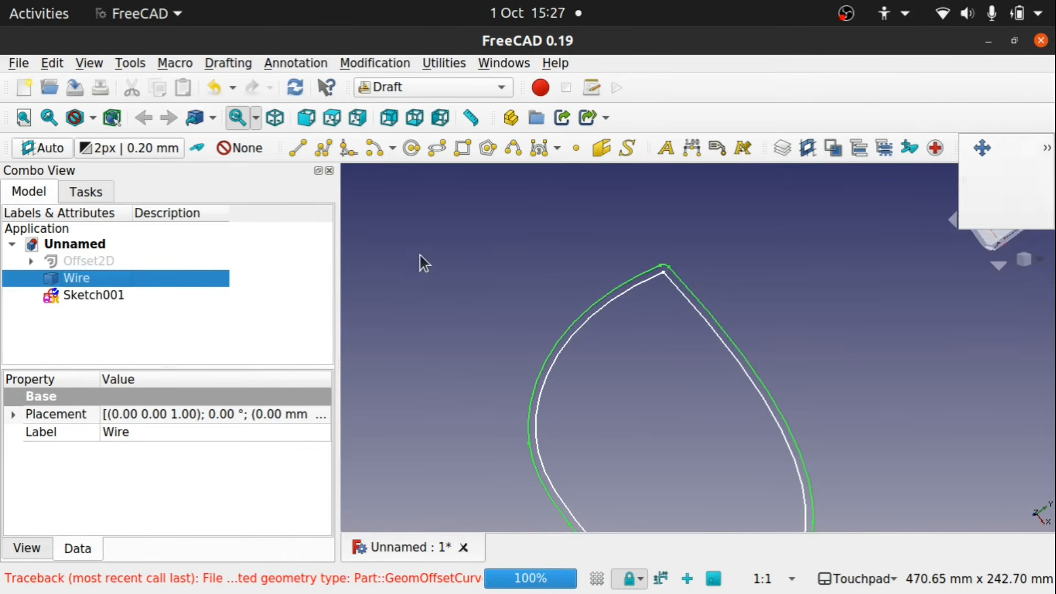
# Open Sketch001 to examine its geometry against the outer wire, and leave sketch editing.
pyautogui.doubleClick(88, 297)
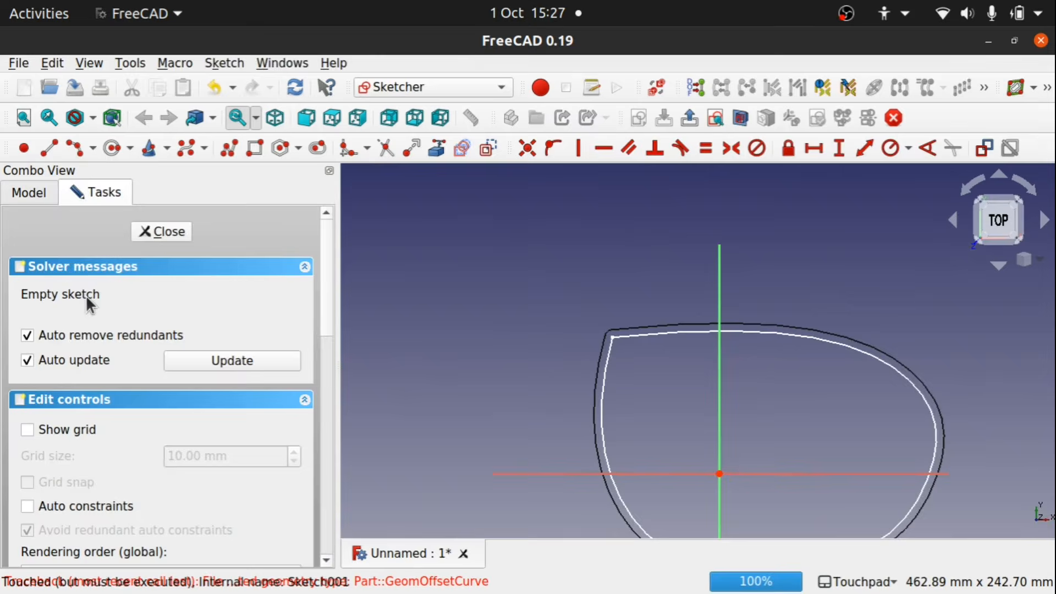
pyautogui.scroll(-5, 769, 458)
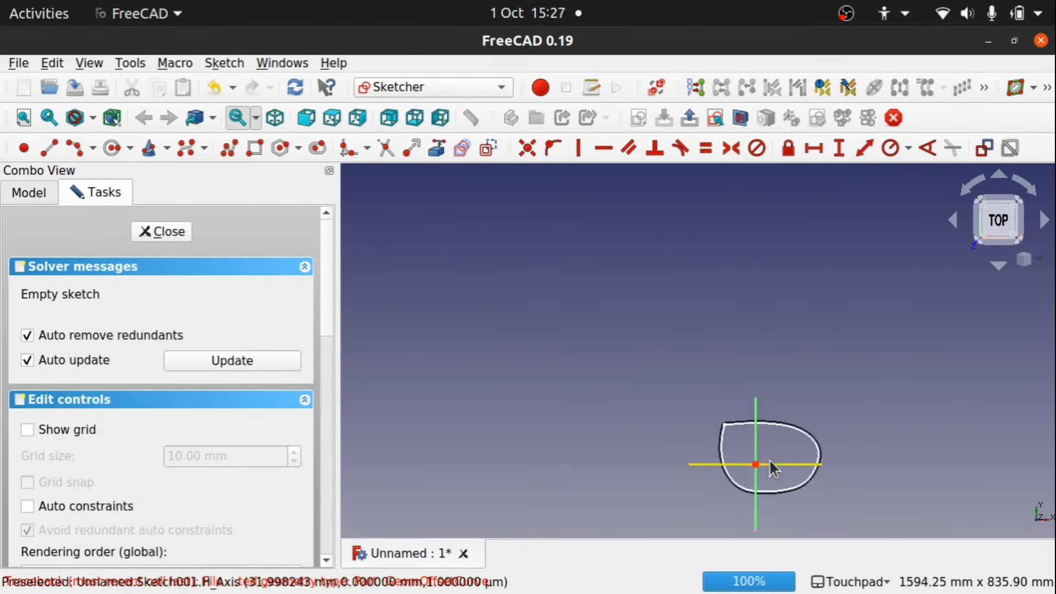
pyautogui.scroll(10, 769, 459)
pyautogui.scroll(-3, 769, 458)
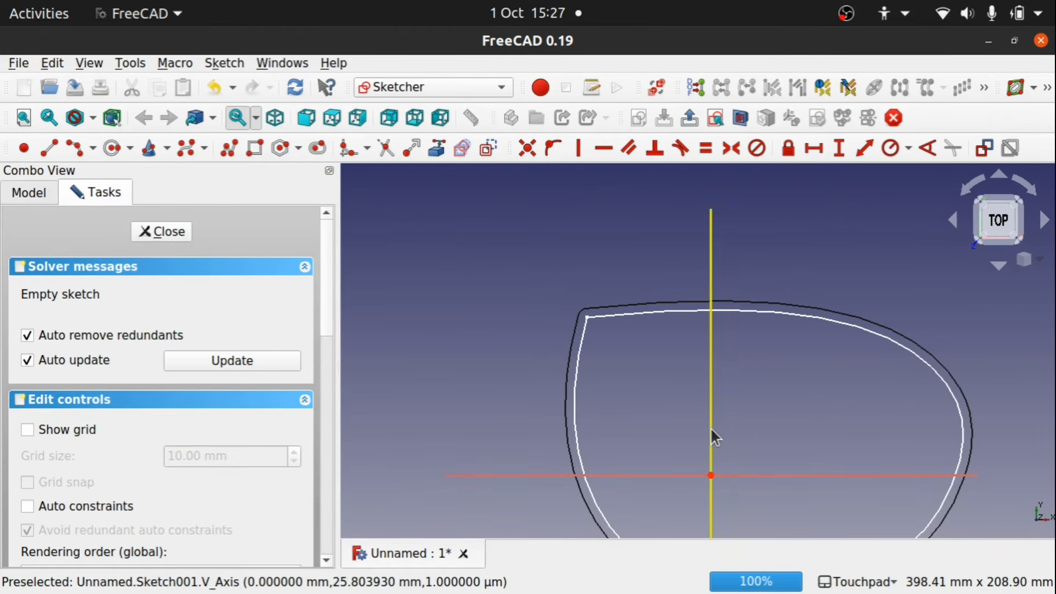
pyautogui.click(32, 193)
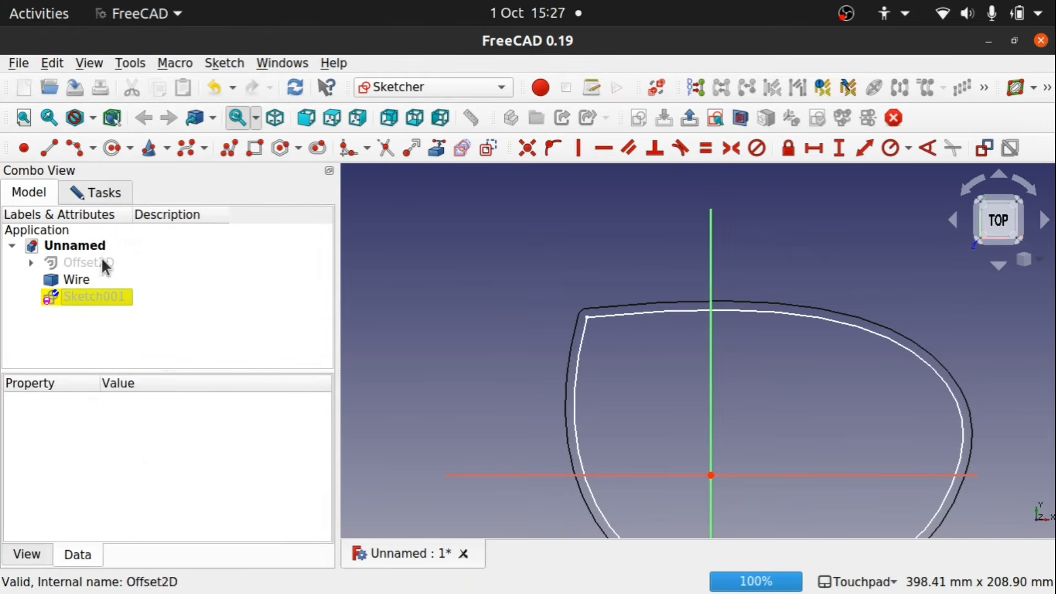
pyautogui.click(81, 279)
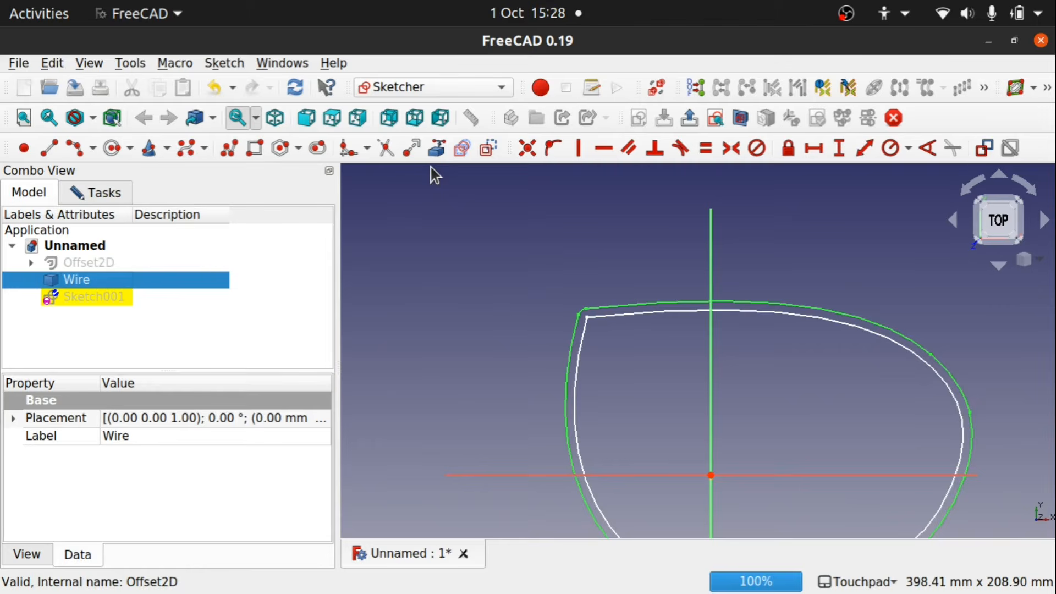
pyautogui.doubleClick(92, 298)
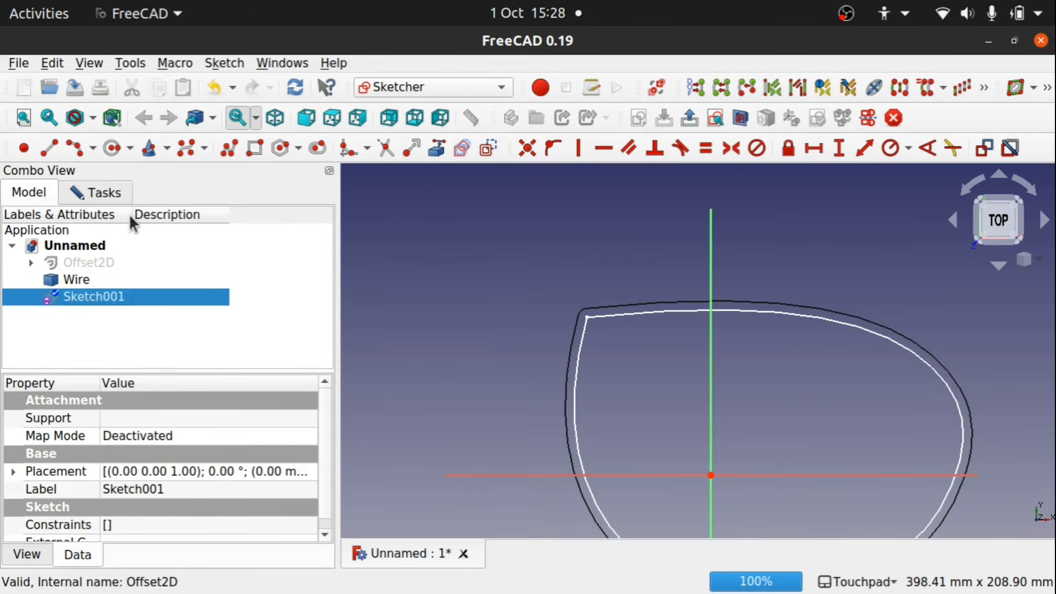
pyautogui.click(154, 235)
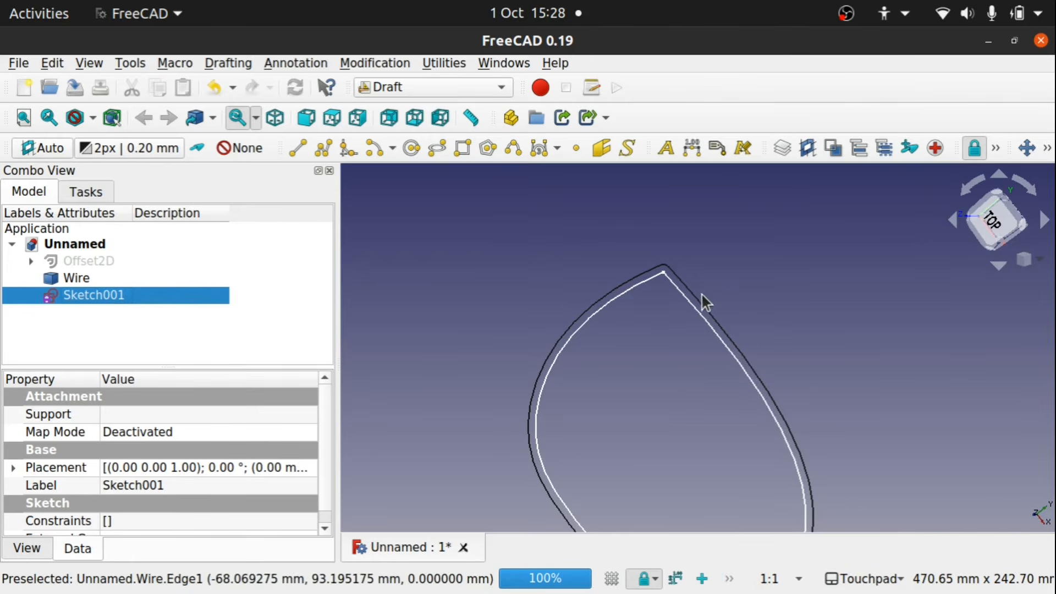
# Switch to the Curves workbench and delete Sketch001, the sketch converted from the wire.
pyautogui.click(428, 94)
pyautogui.click(418, 106)
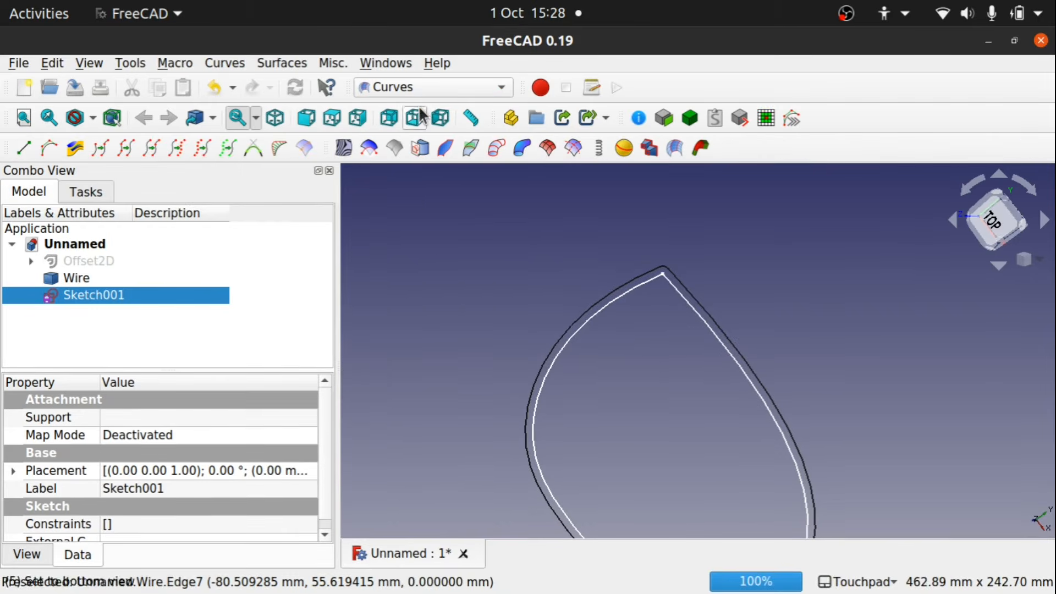
pyautogui.click(698, 296)
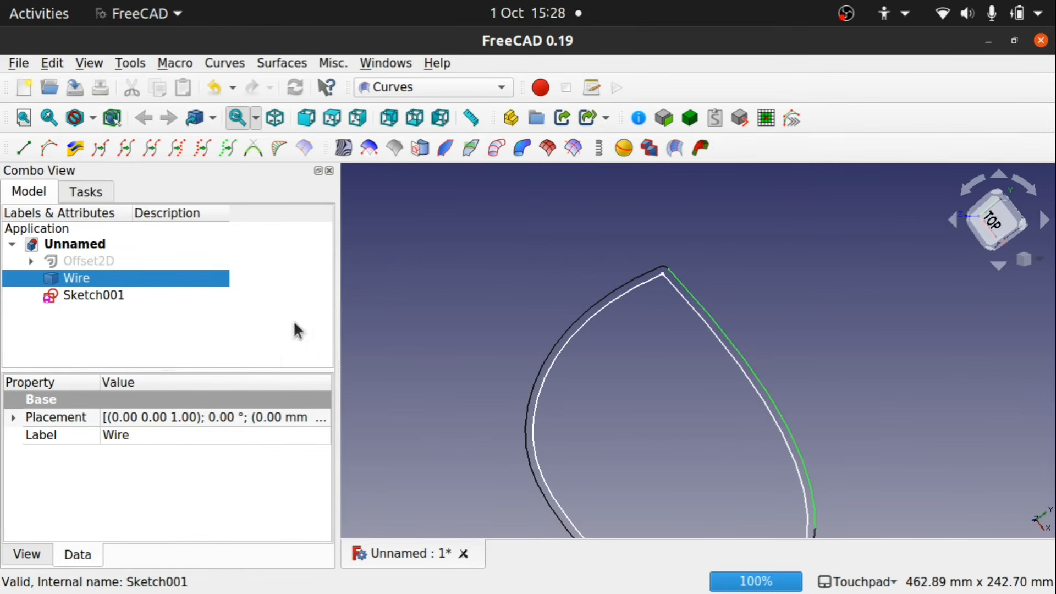
pyautogui.scroll(4, 668, 278)
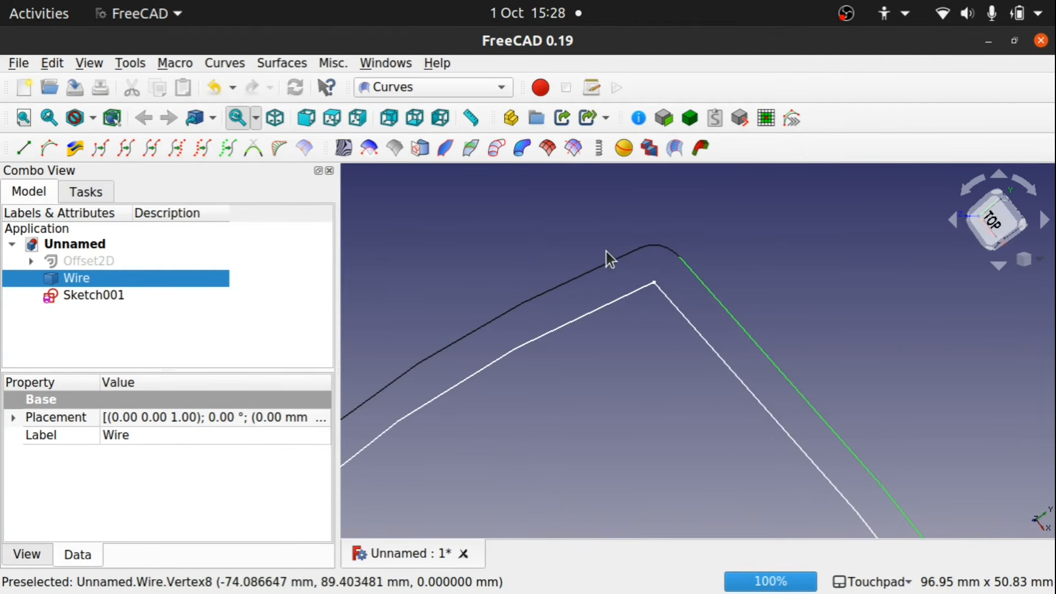
pyautogui.scroll(-4, 651, 292)
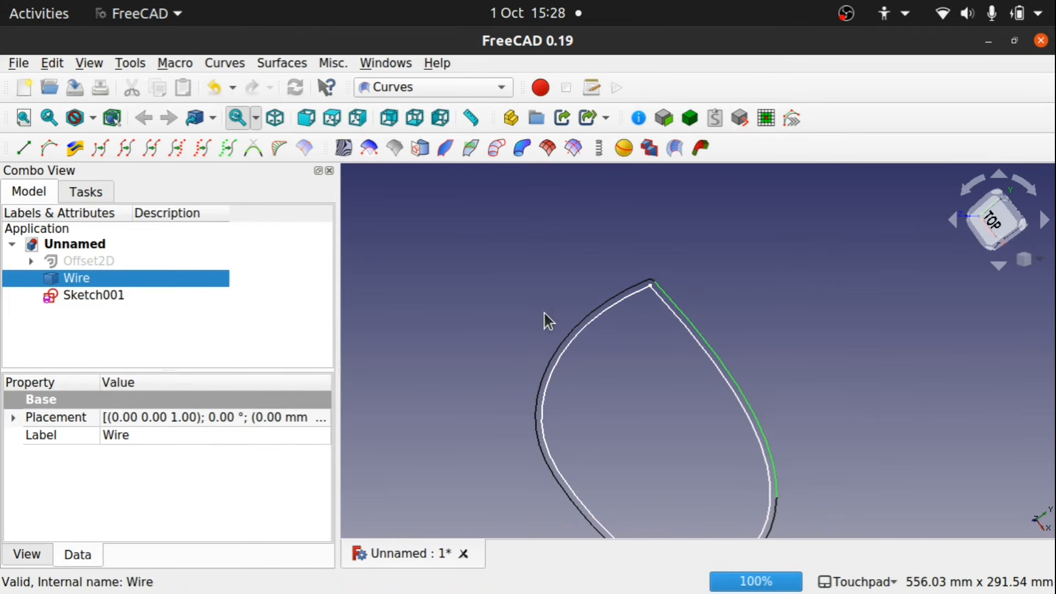
pyautogui.click(87, 297)
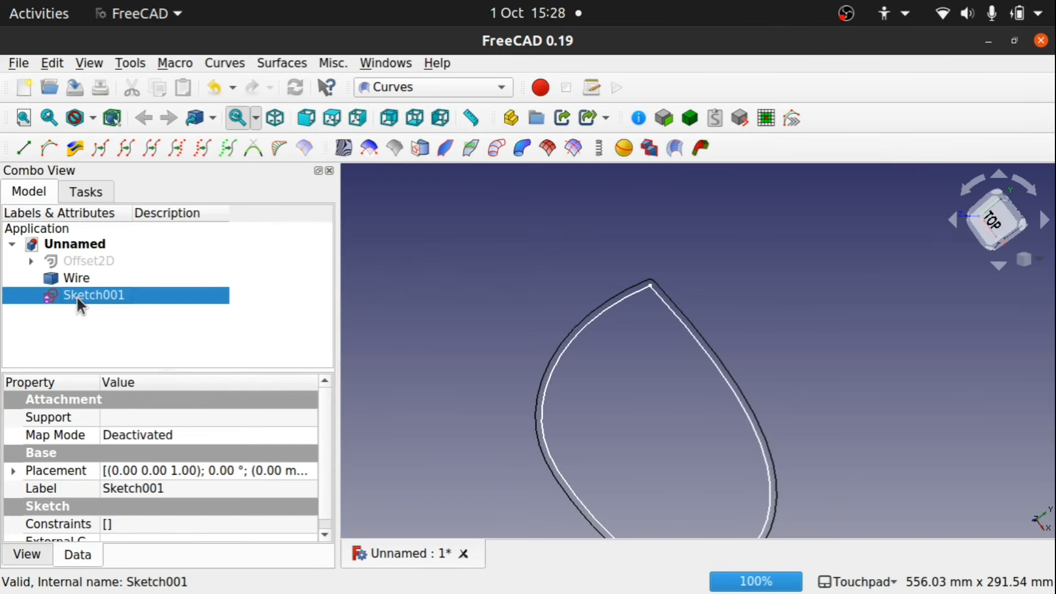
pyautogui.press('Delete')
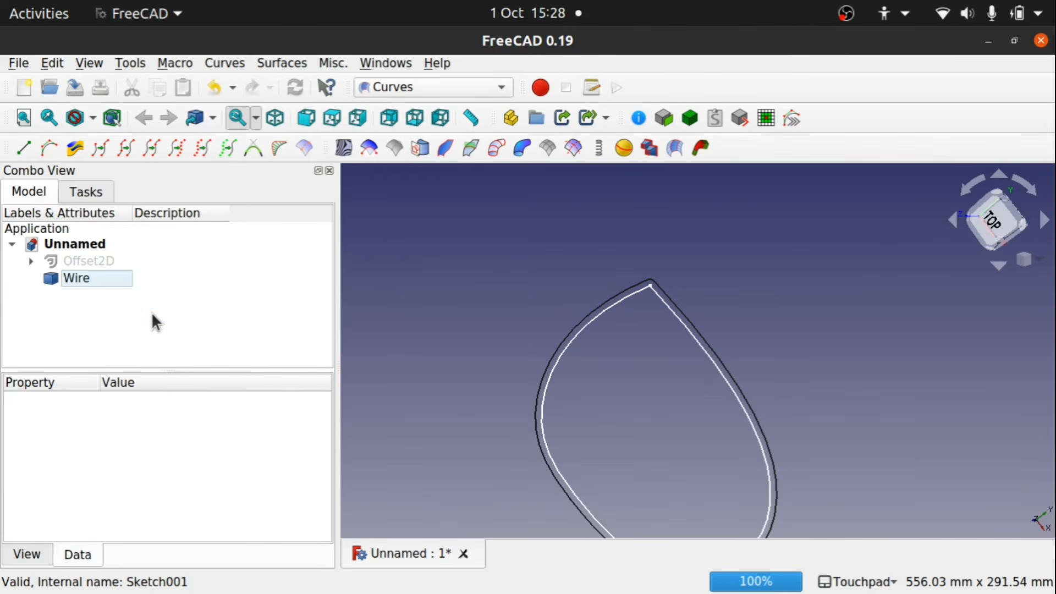
# Hide the original sketch nested under Offset2D so only the outer wire is displayed.
pyautogui.click(31, 260)
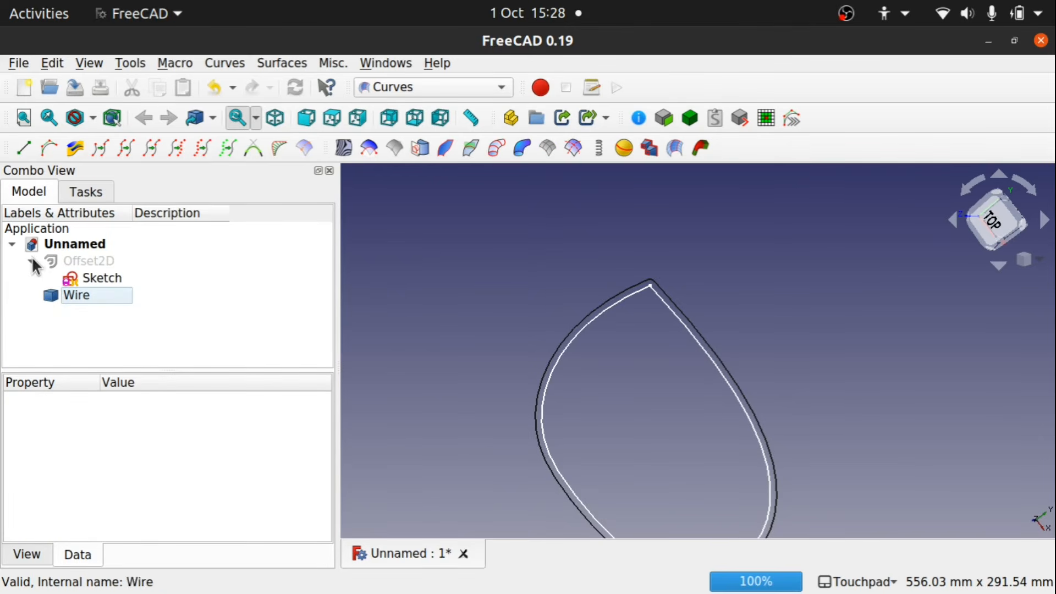
pyautogui.click(104, 279)
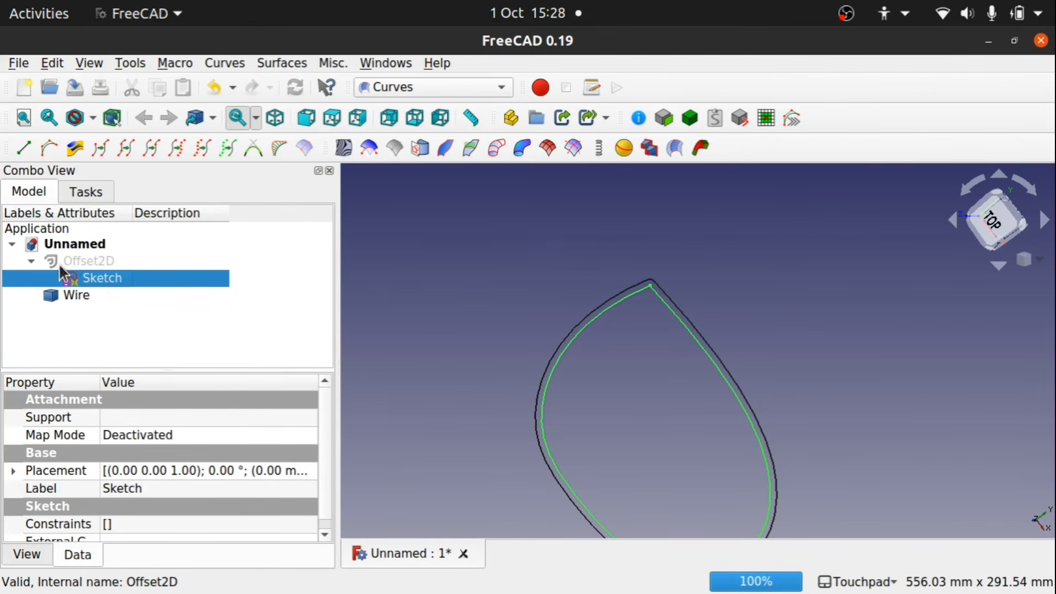
pyautogui.press('space')
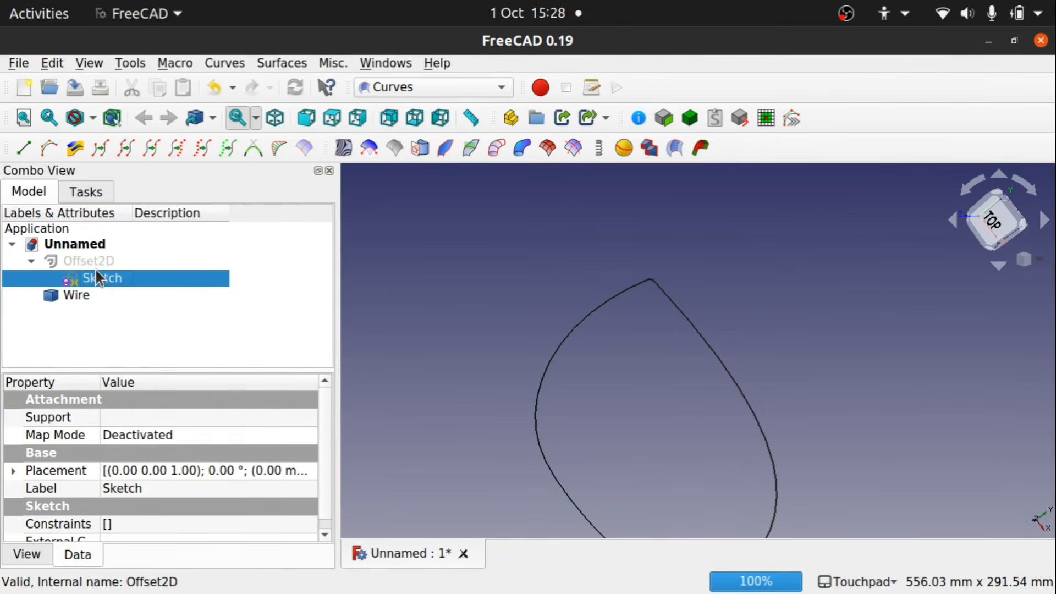
# Create a joined curve from Wire with the Join Curve tool and inspect it as a single edge.
pyautogui.click(76, 297)
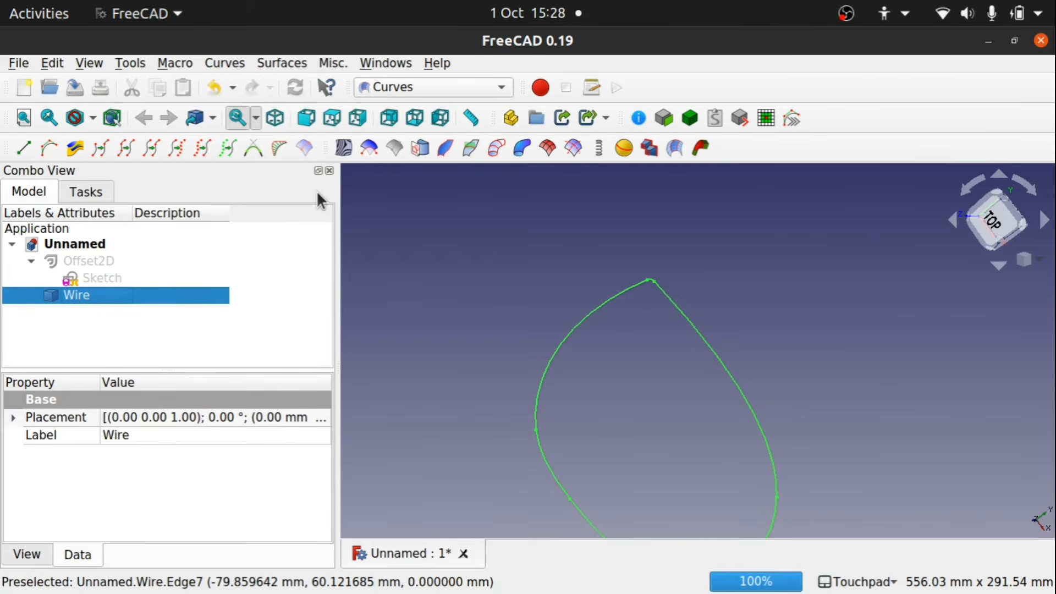
pyautogui.click(126, 155)
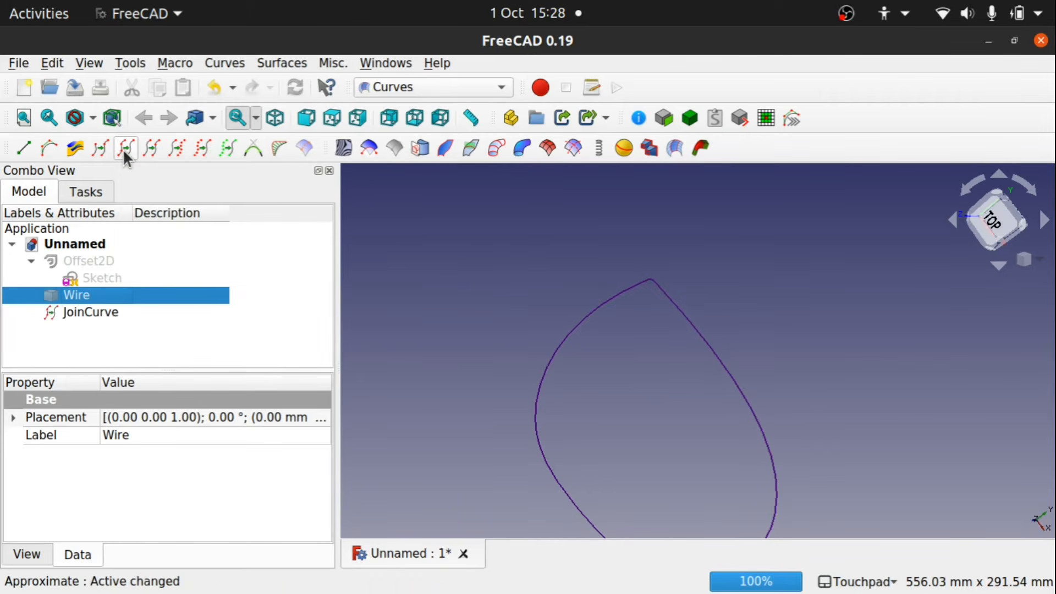
pyautogui.click(97, 314)
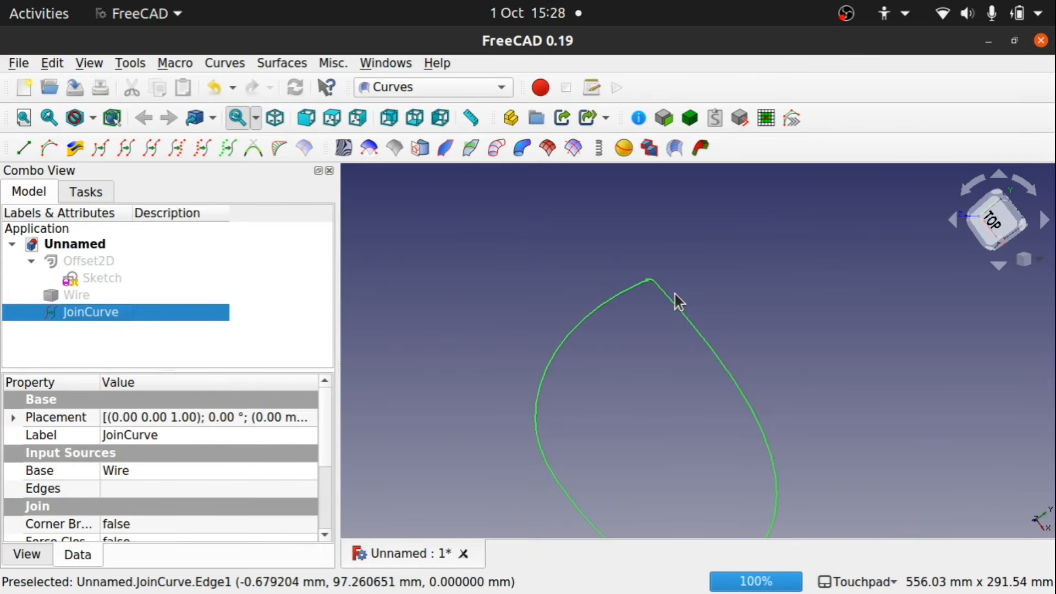
pyautogui.scroll(5, 685, 411)
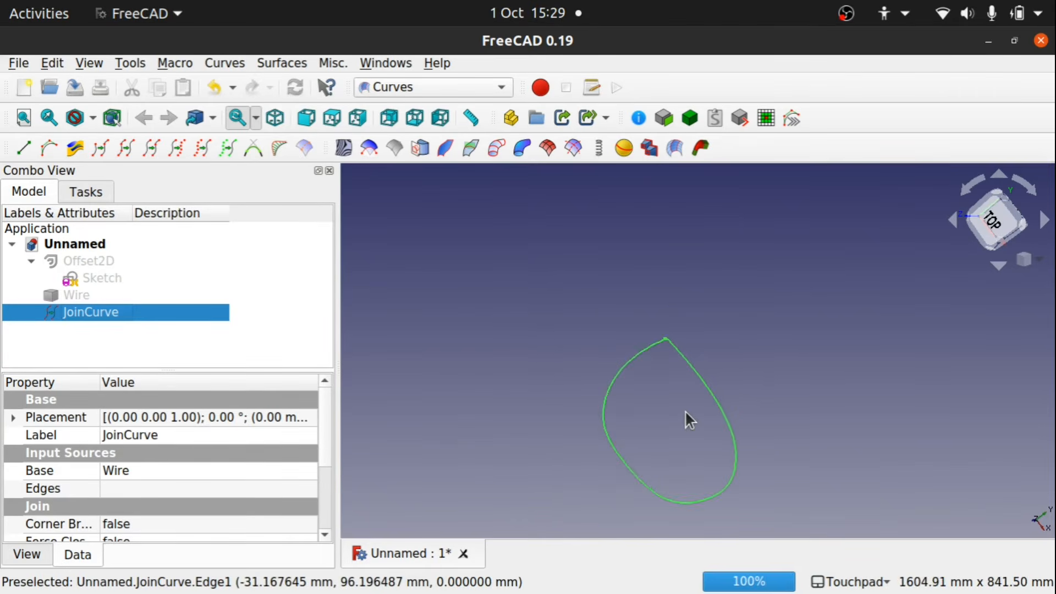
pyautogui.scroll(-3, 685, 410)
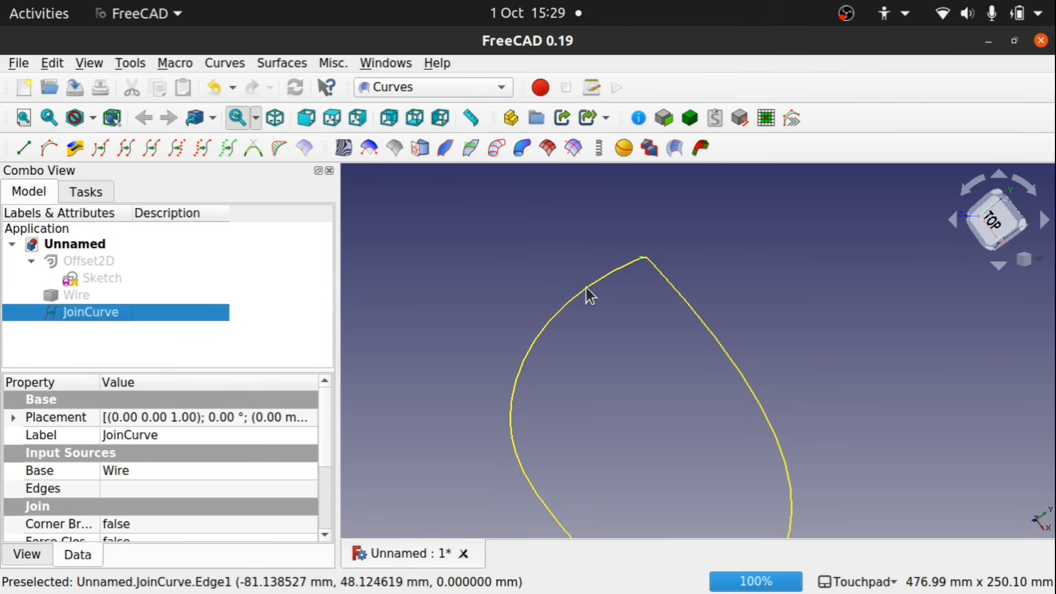
# Convert JoinCurve into a sketch with Draft to Sketch in the Draft workbench.
pyautogui.click(440, 87)
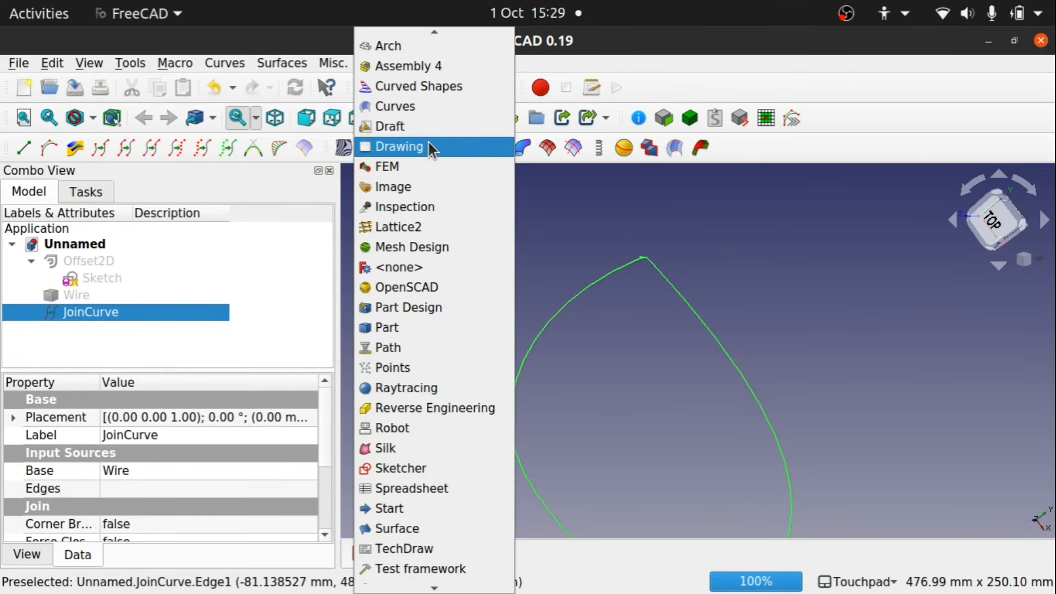
pyautogui.click(440, 126)
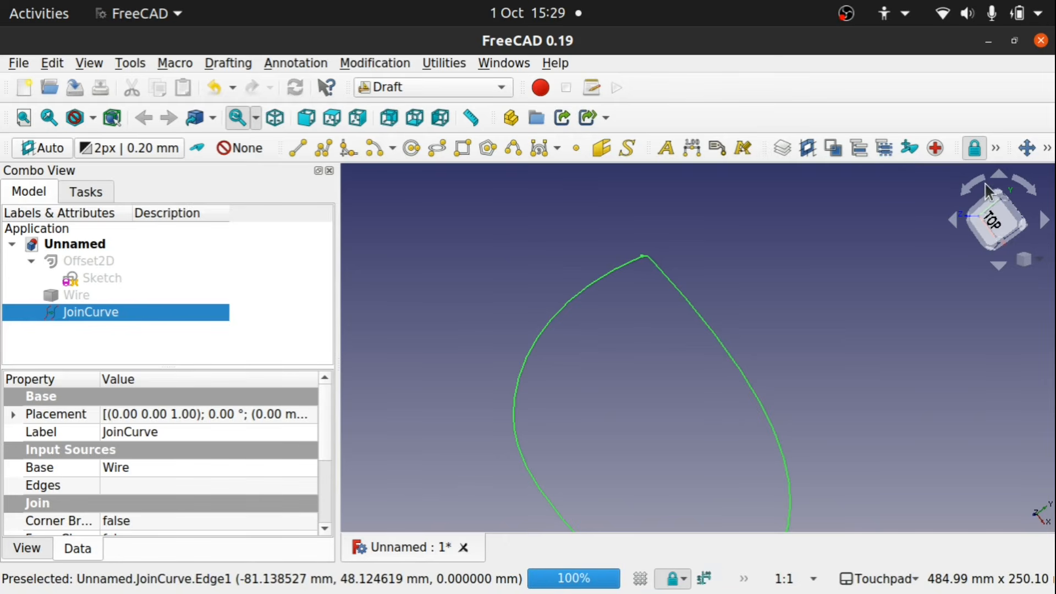
pyautogui.click(1047, 148)
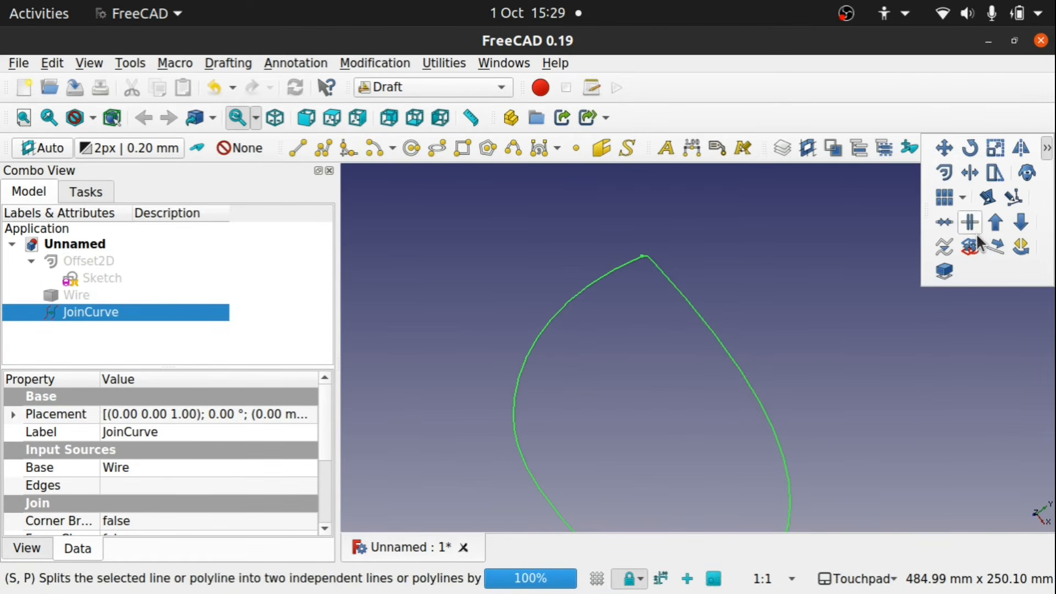
pyautogui.click(976, 251)
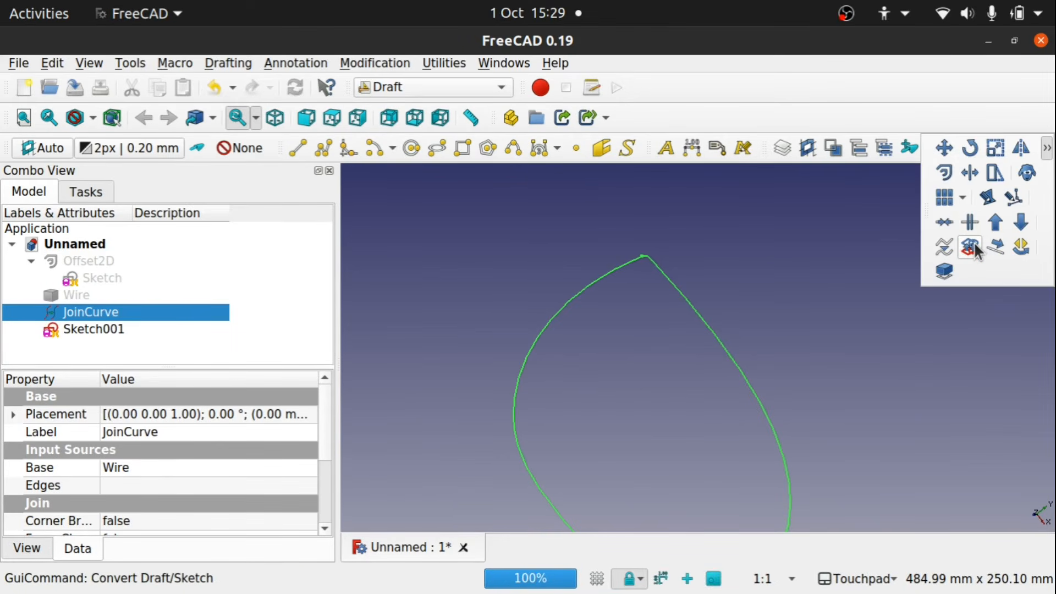
# Open the new Sketch001 for editing and examine how its corner follows the rounded corner of the joined curve.
pyautogui.click(73, 328)
pyautogui.doubleClick(73, 329)
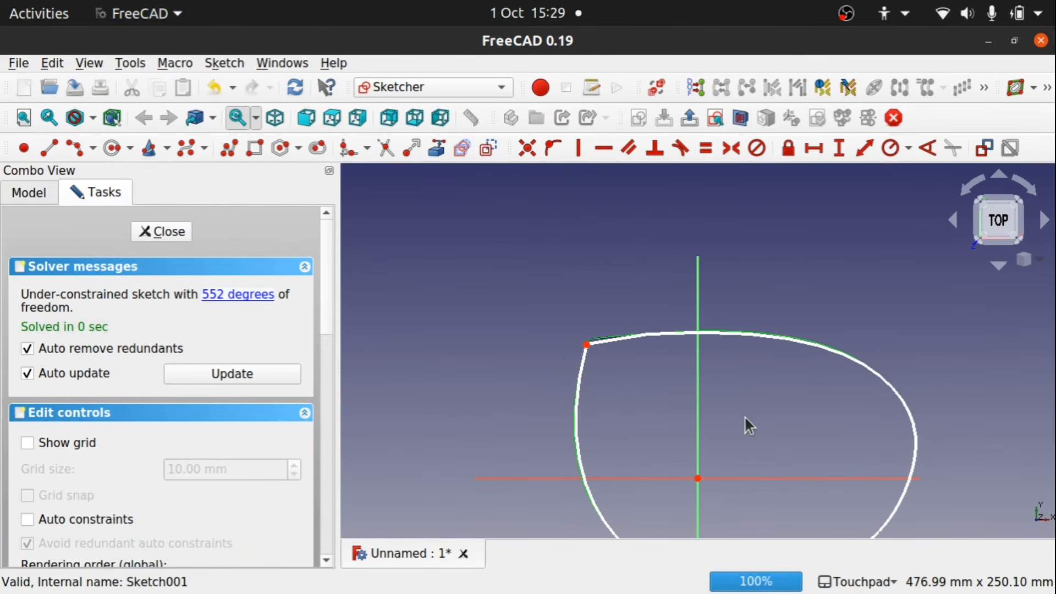
pyautogui.moveTo(764, 434)
pyautogui.mouseDown(button='middle')
pyautogui.moveTo(612, 264)
pyautogui.moveTo(634, 282)
pyautogui.mouseUp(button='middle')
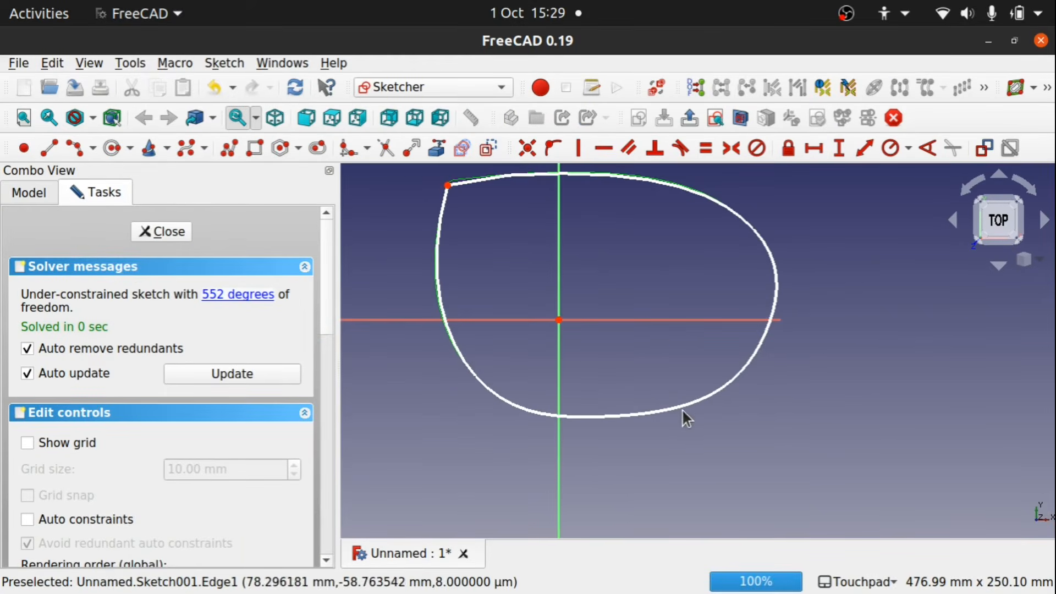
pyautogui.click(682, 409)
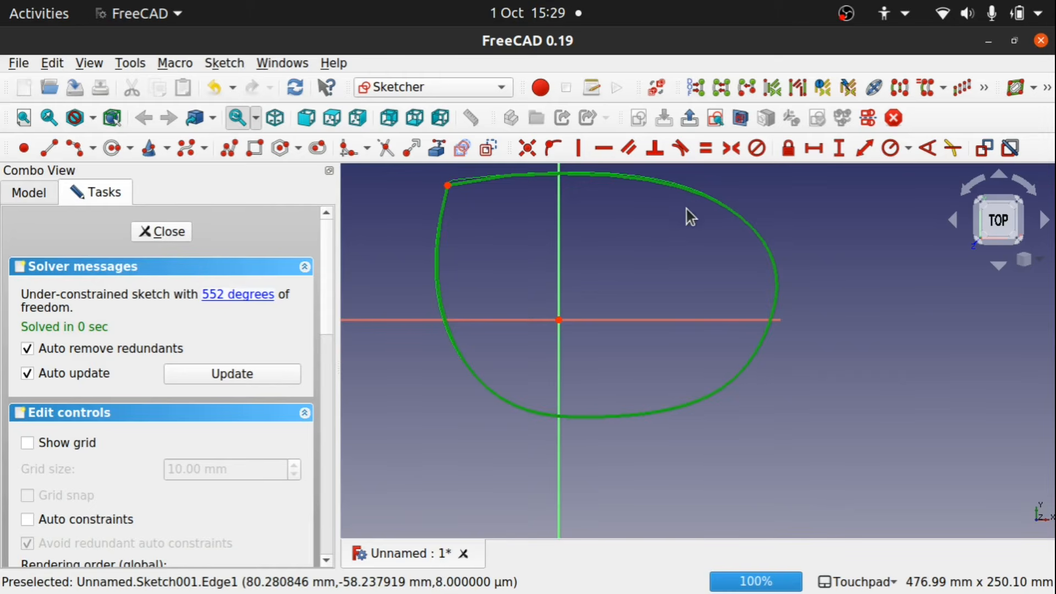
pyautogui.moveTo(506, 238); pyautogui.dragTo(566, 287, button='middle')
pyautogui.scroll(5, 523, 255)
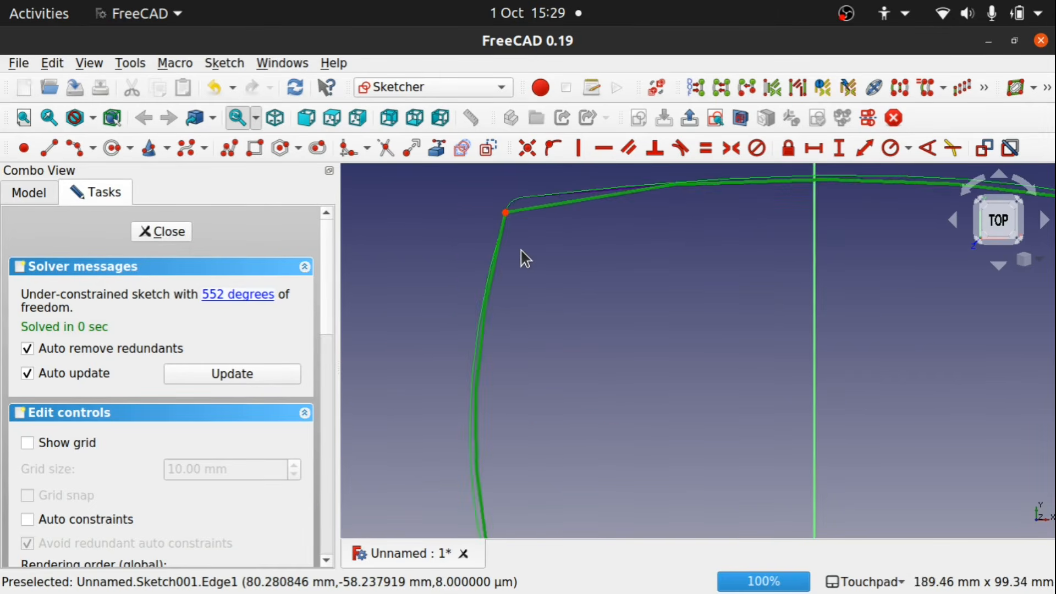
pyautogui.scroll(3, 523, 255)
pyautogui.scroll(-5, 523, 256)
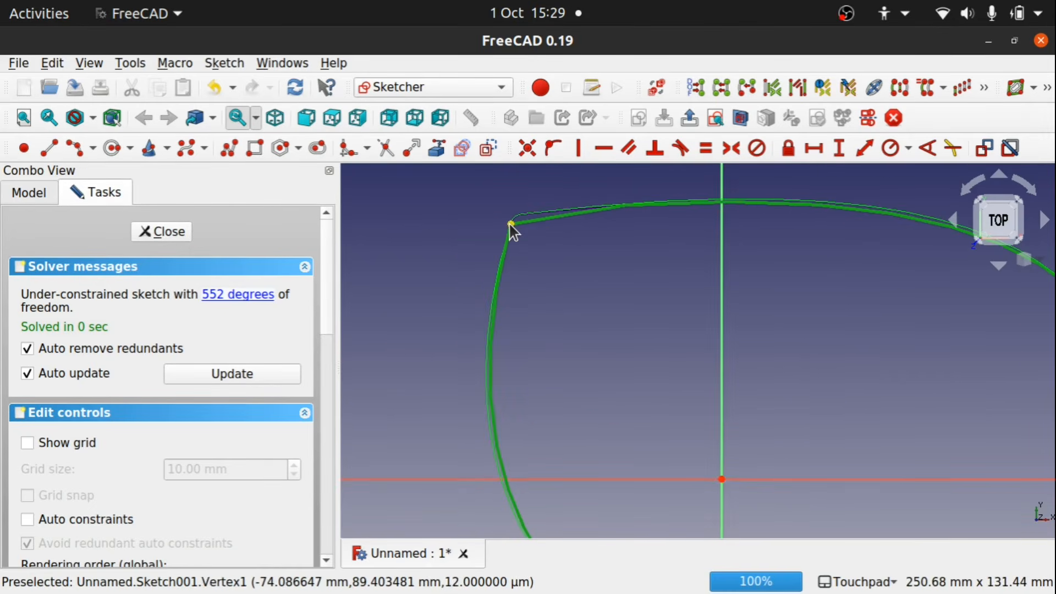
pyautogui.click(521, 240)
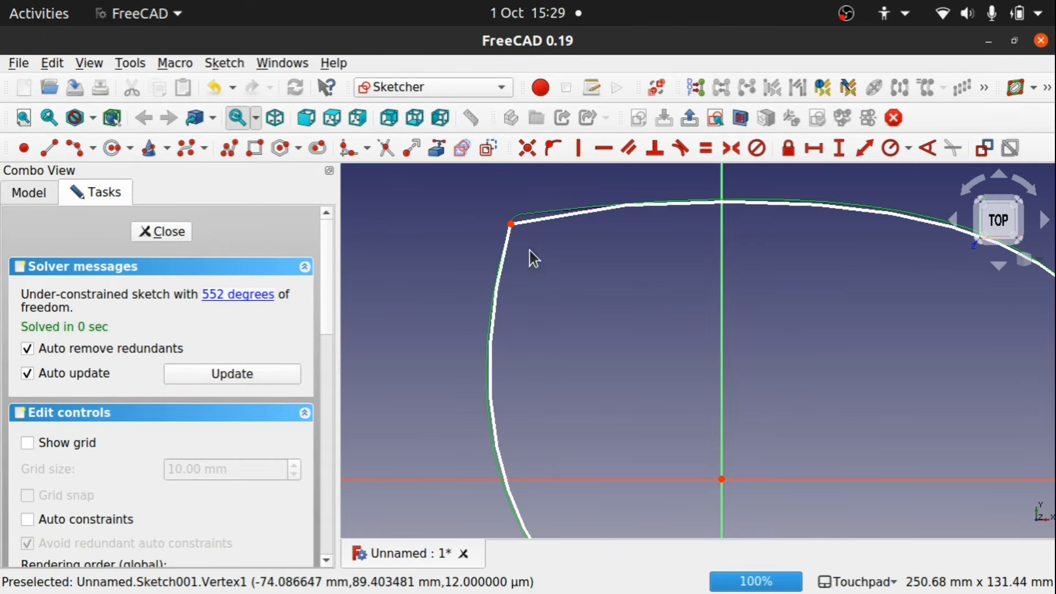
# Try to reshape the sketch curve by moving its corner point and the adjoining edge, and leave sketch editing.
pyautogui.moveTo(511, 226); pyautogui.dragTo(434, 206)
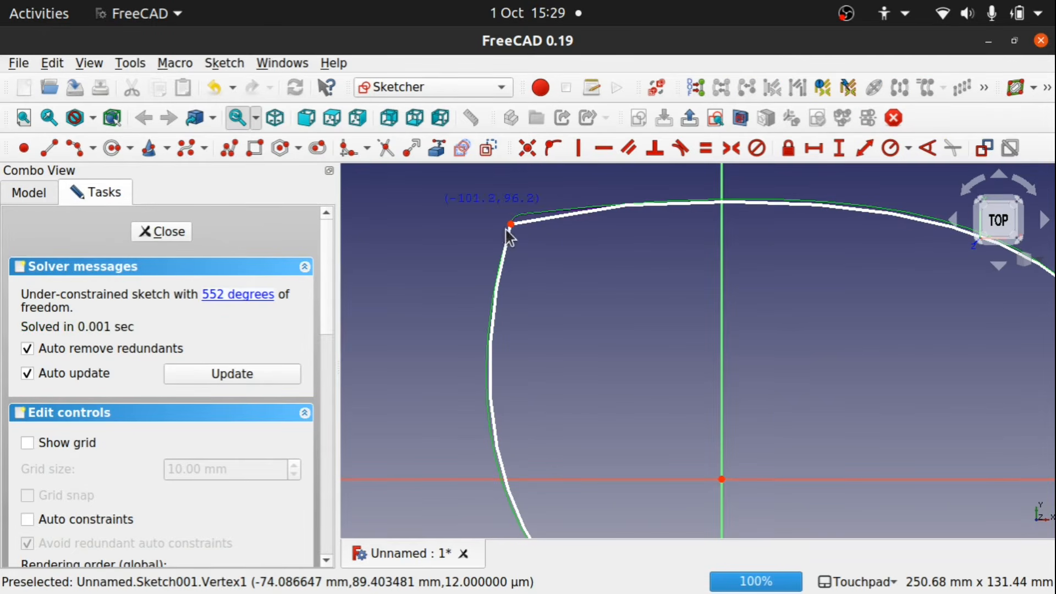
pyautogui.moveTo(498, 294)
pyautogui.mouseDown()
pyautogui.moveTo(596, 316)
pyautogui.moveTo(420, 266)
pyautogui.moveTo(571, 316)
pyautogui.moveTo(457, 323)
pyautogui.moveTo(462, 253)
pyautogui.mouseUp()
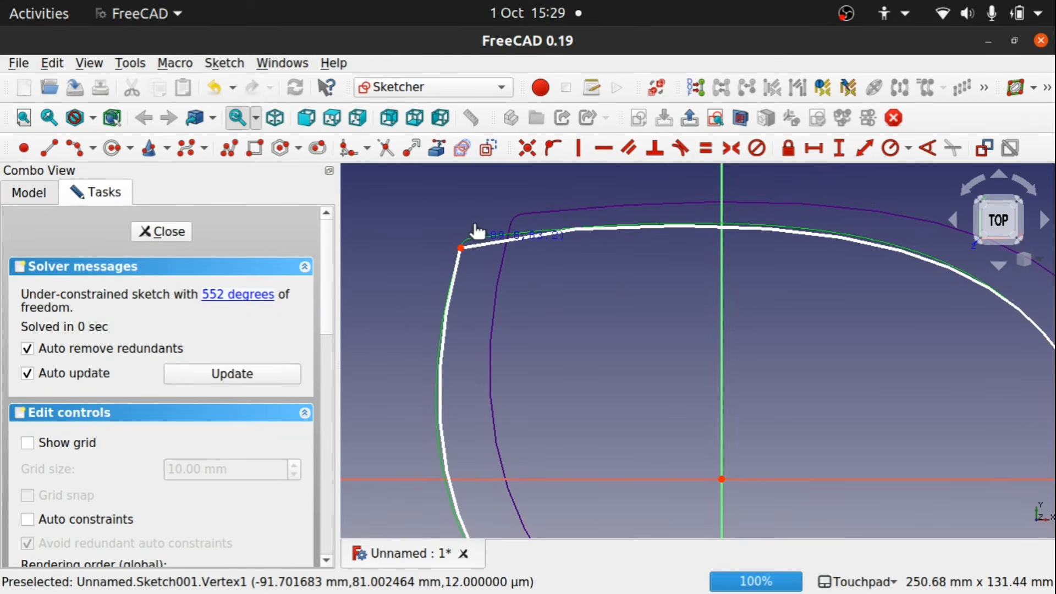
pyautogui.scroll(-5, 589, 266)
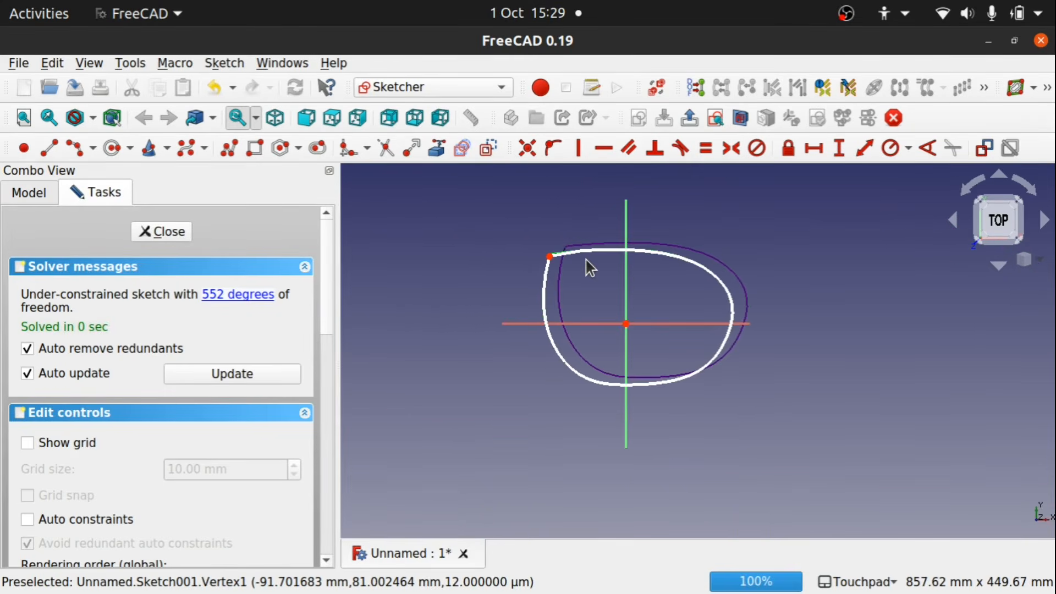
pyautogui.click(160, 231)
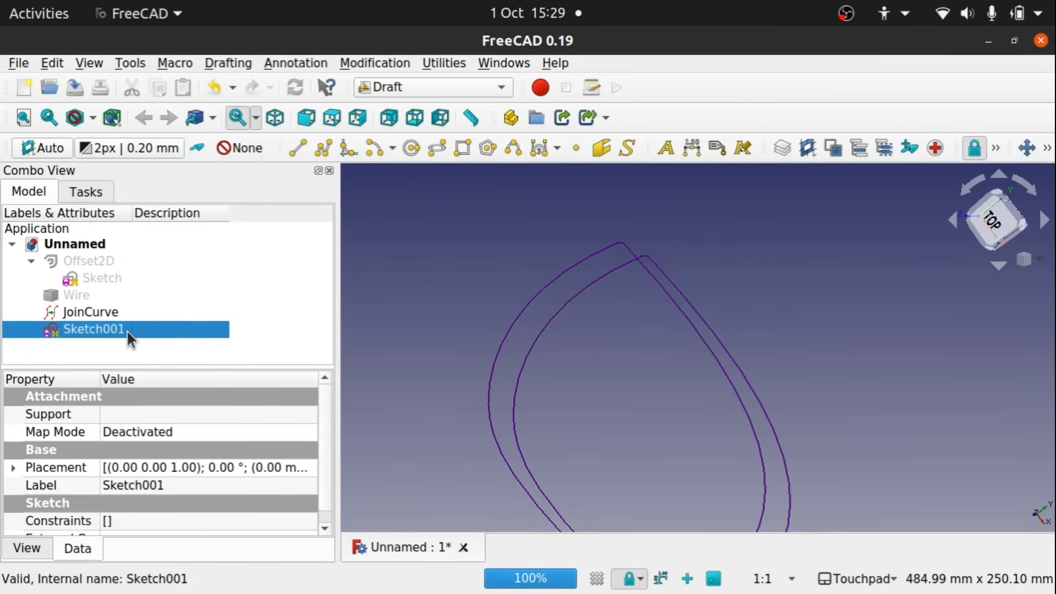
# Delete JoinCurve and the Sketch001 that was converted from it.
pyautogui.click(102, 315)
pyautogui.press('Delete')
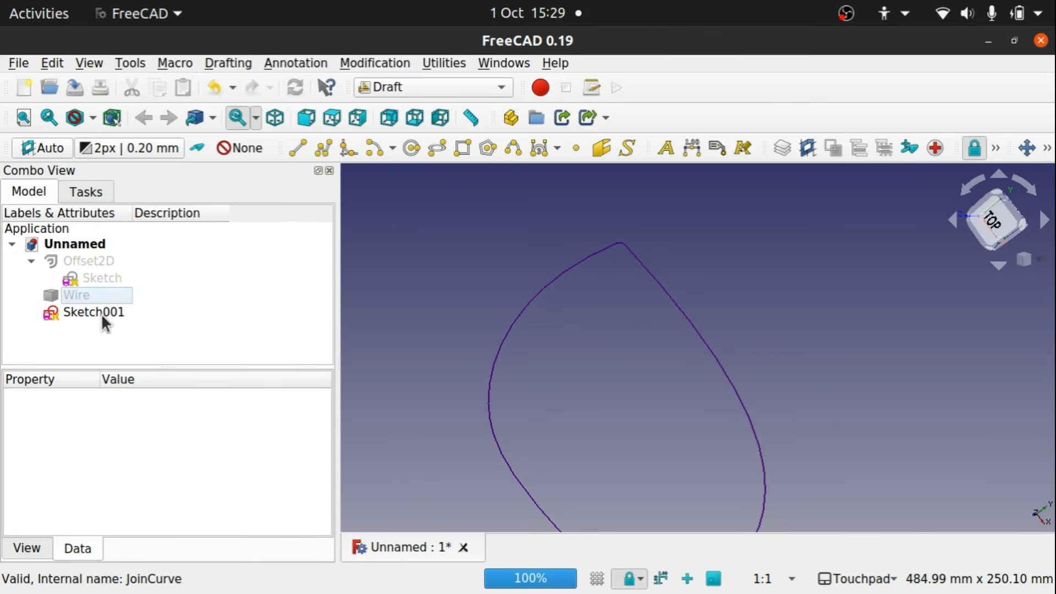
pyautogui.click(88, 313)
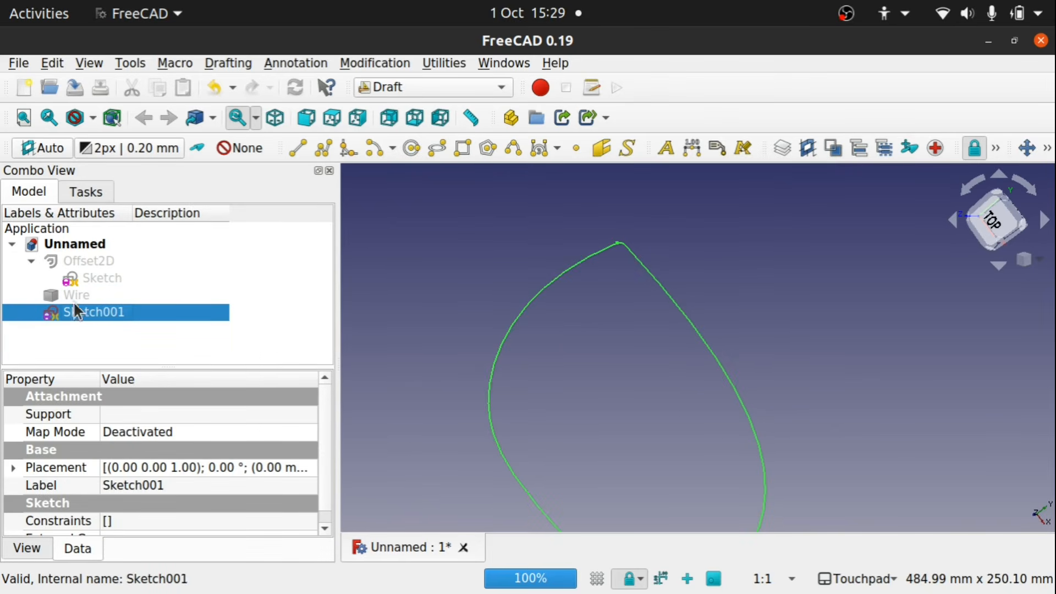
pyautogui.press('Delete')
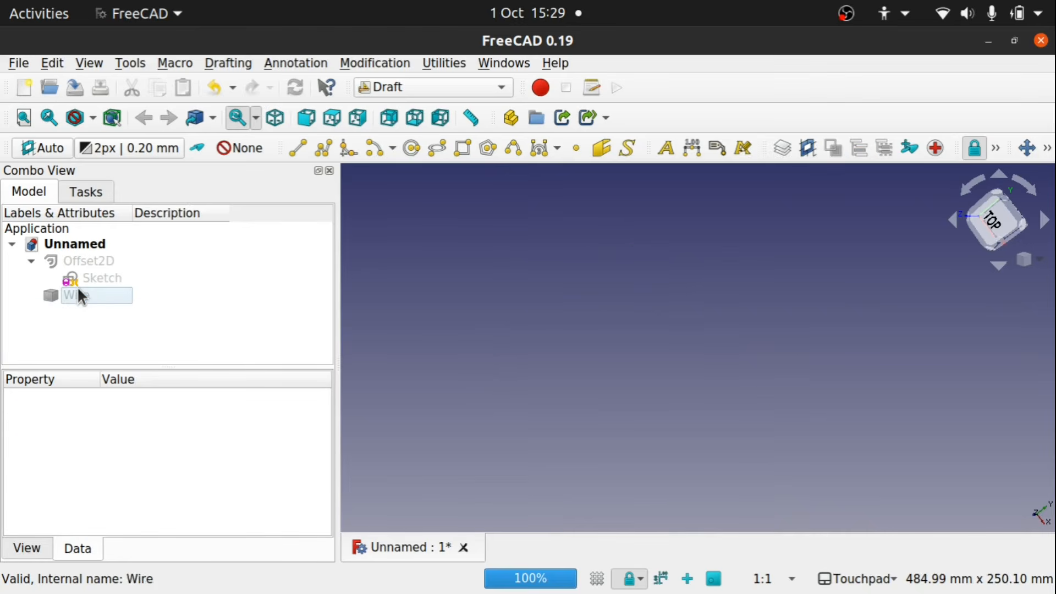
# Make Wire visible again, keep it selected, and switch to the Curves workbench.
pyautogui.click(77, 293)
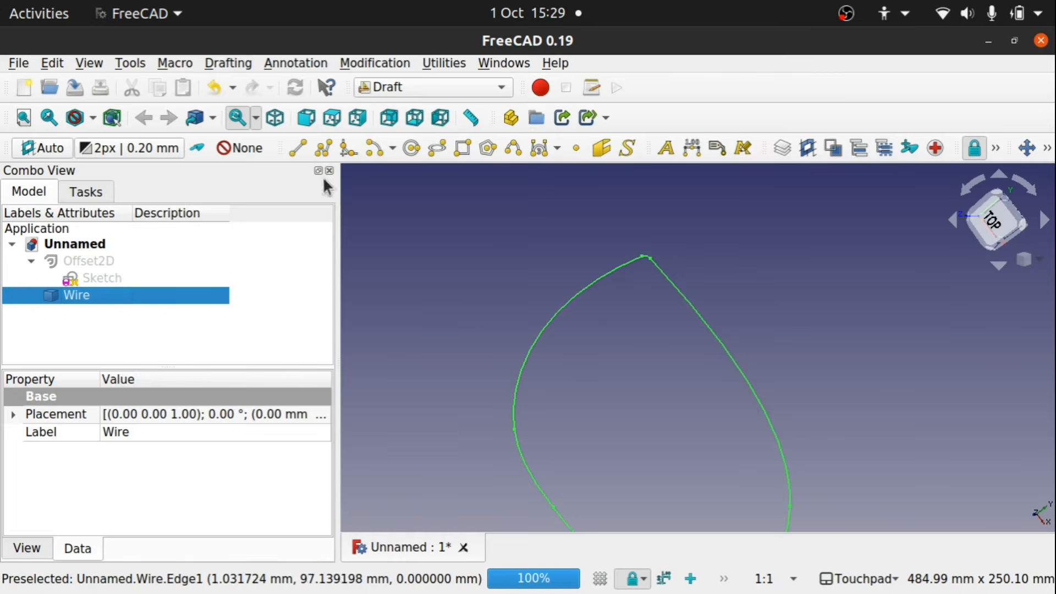
pyautogui.click(423, 87)
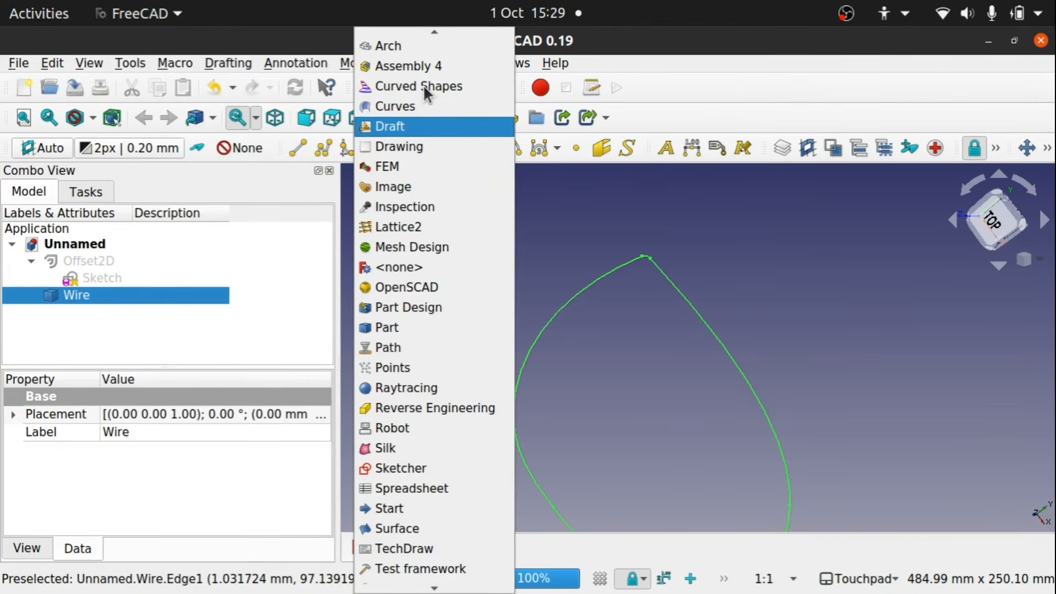
pyautogui.click(416, 105)
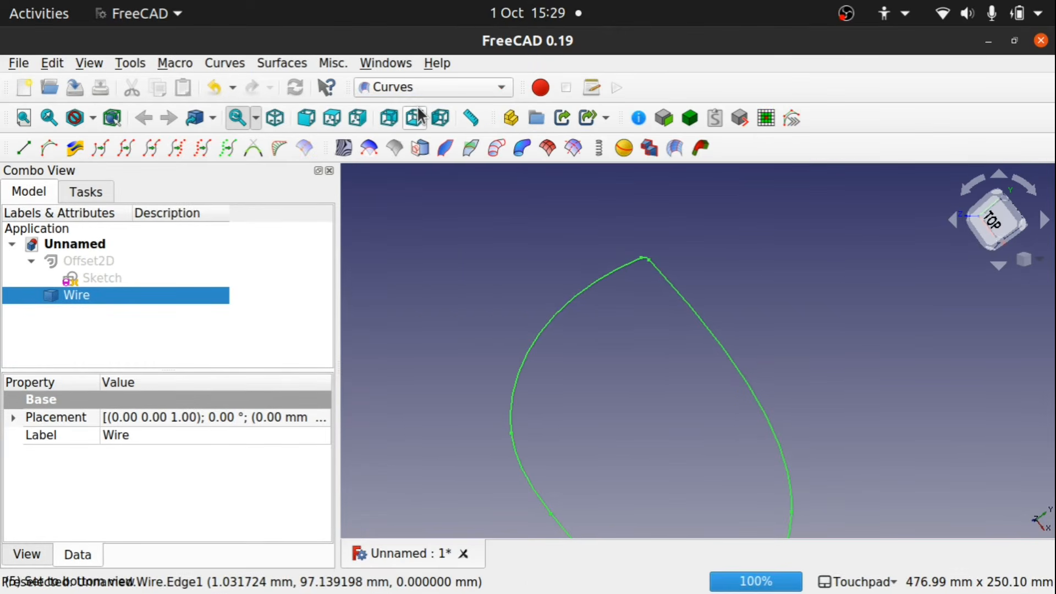
pyautogui.keyDown('shift'); pyautogui.moveTo(703, 375); pyautogui.dragTo(676, 308, button='middle'); pyautogui.keyUp('shift')
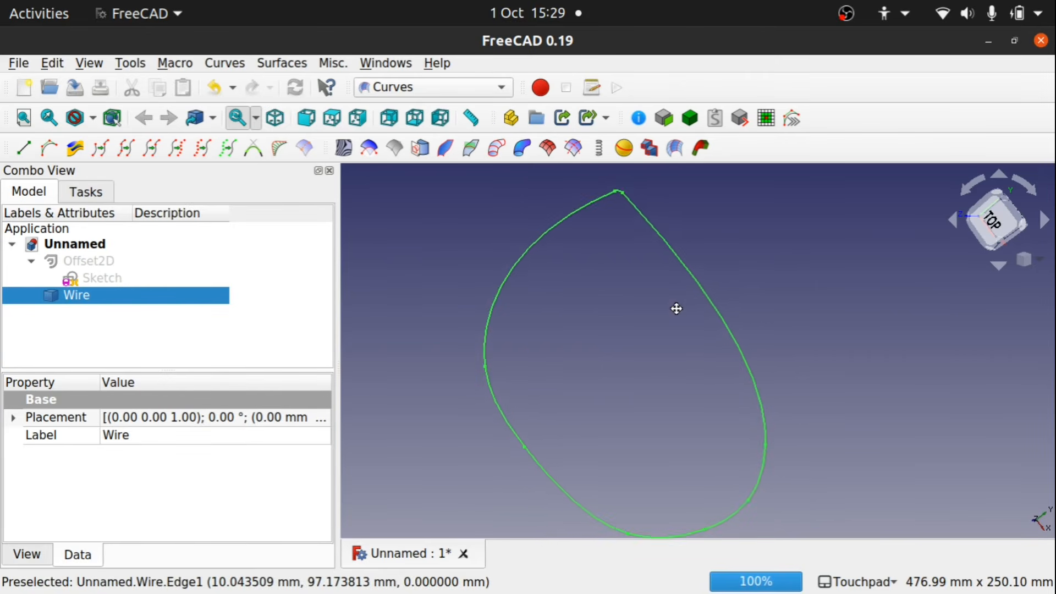
# Split the selected Wire with the Split curve tool of the Curves workbench.
pyautogui.scroll(-2, 676, 308)
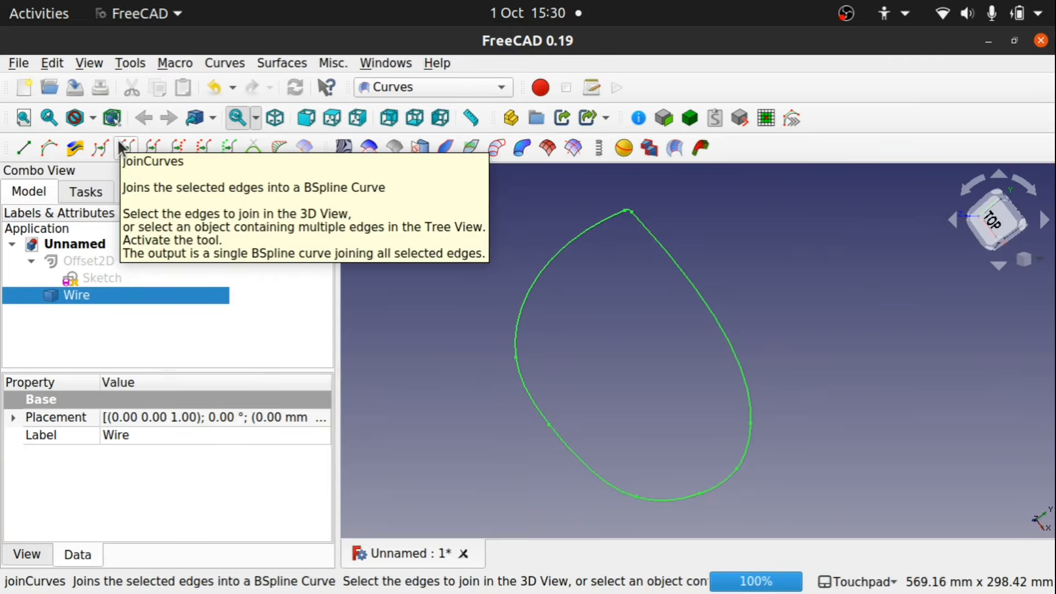
pyautogui.click(151, 148)
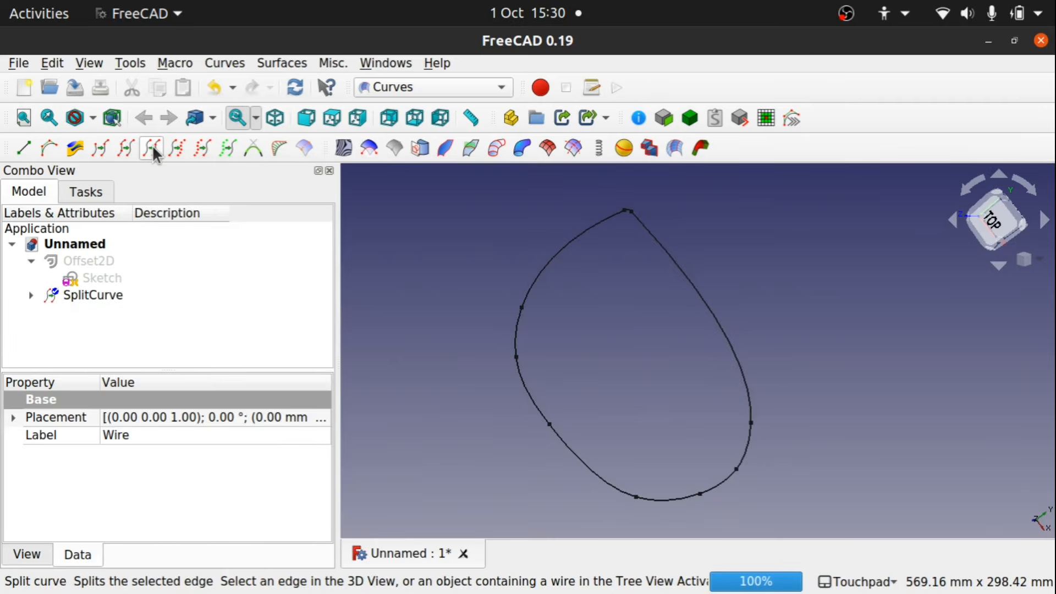
pyautogui.click(499, 415)
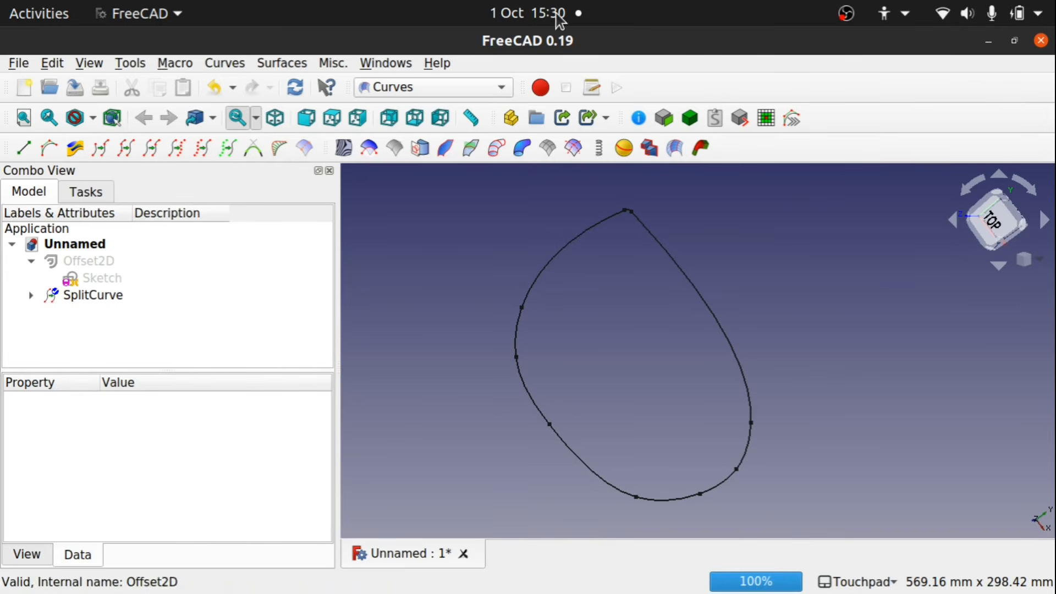
# Switch to the Draft workbench and try to convert the SplitCurve into a sketch.
pyautogui.click(456, 92)
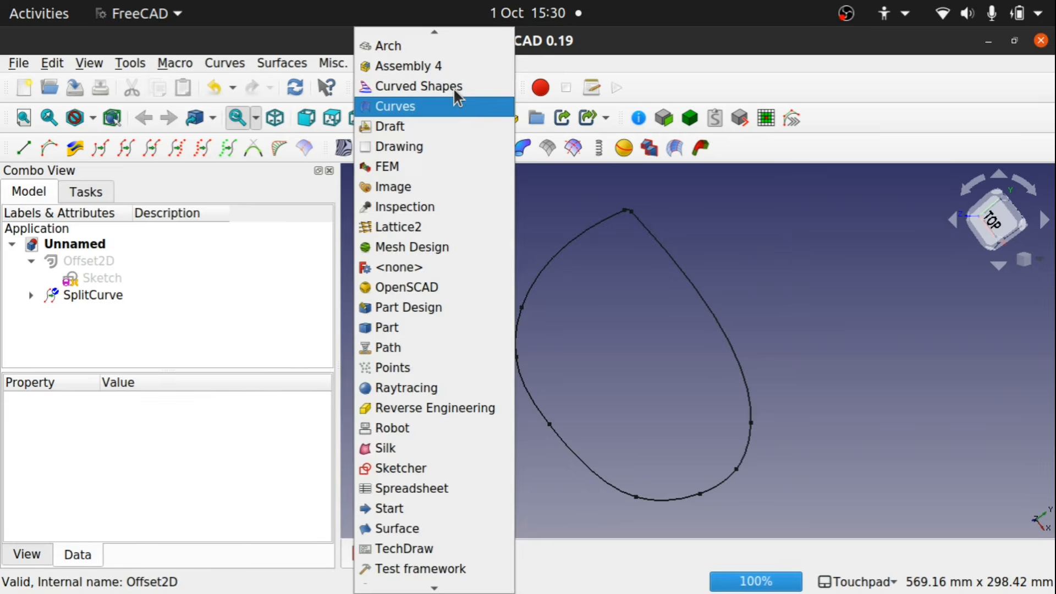
pyautogui.click(429, 128)
pyautogui.click(118, 292)
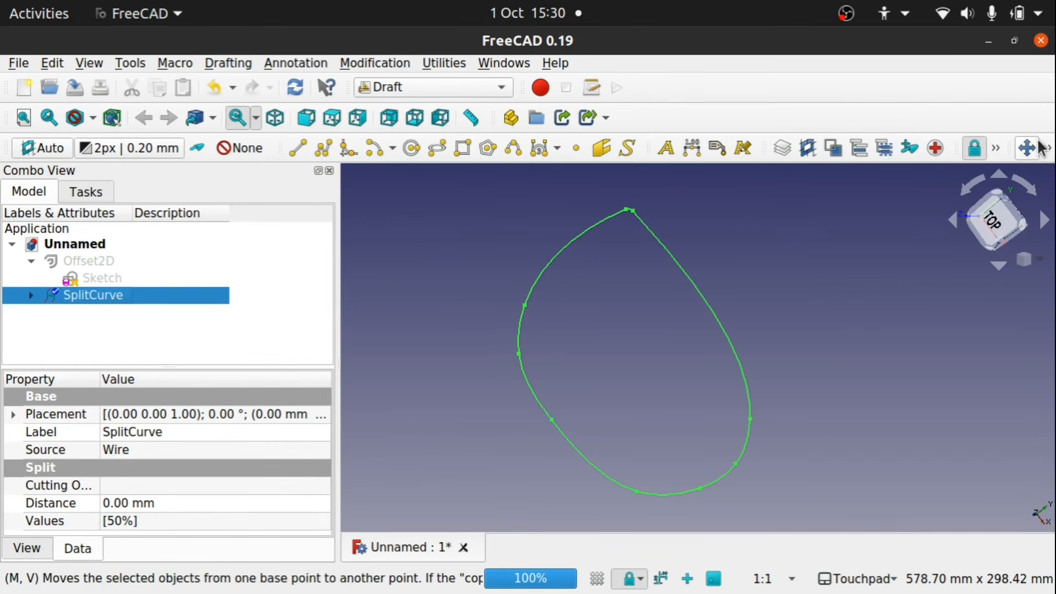
pyautogui.click(1046, 150)
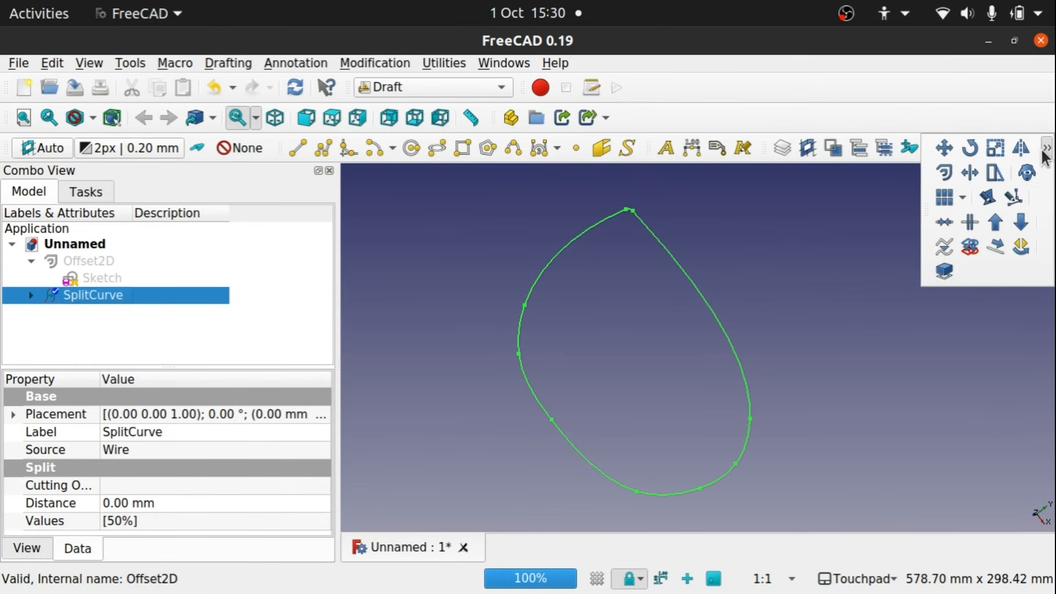
pyautogui.click(970, 247)
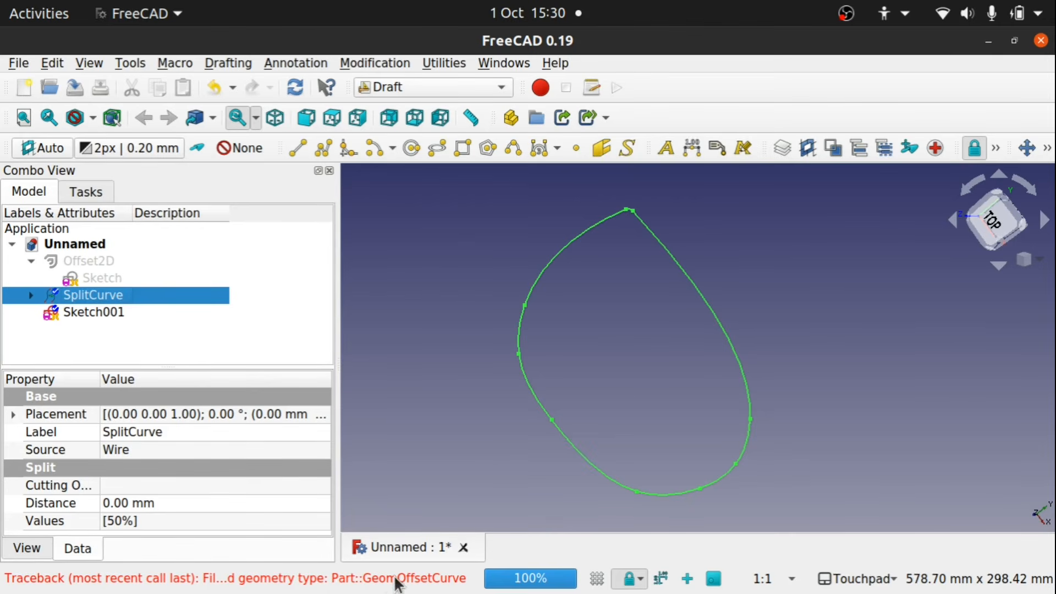
# Open the new Sketch001 to check its geometry, and leave sketch editing.
pyautogui.click(89, 313)
pyautogui.doubleClick(86, 312)
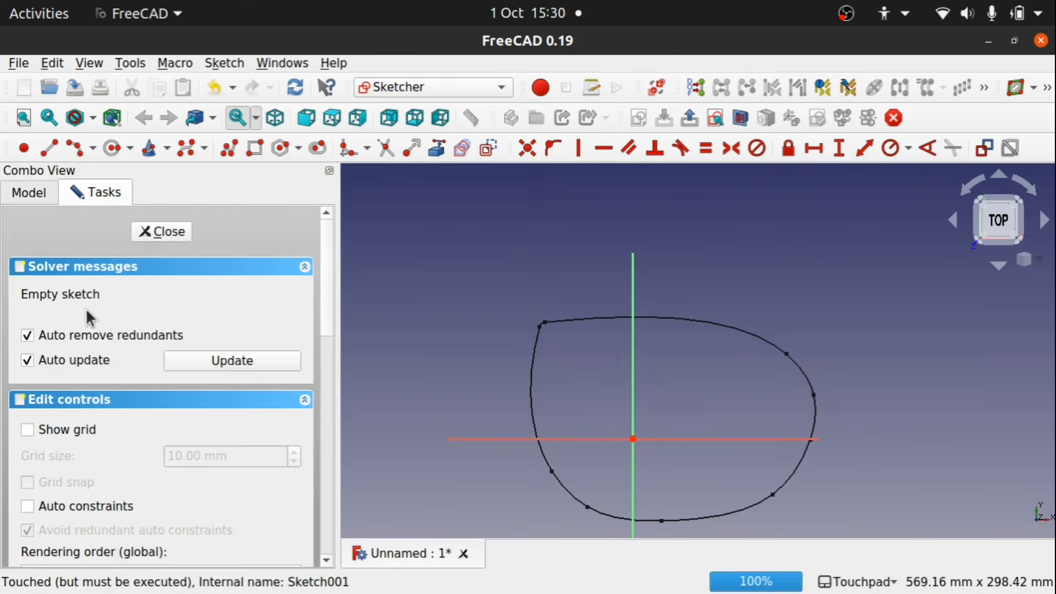
pyautogui.click(160, 234)
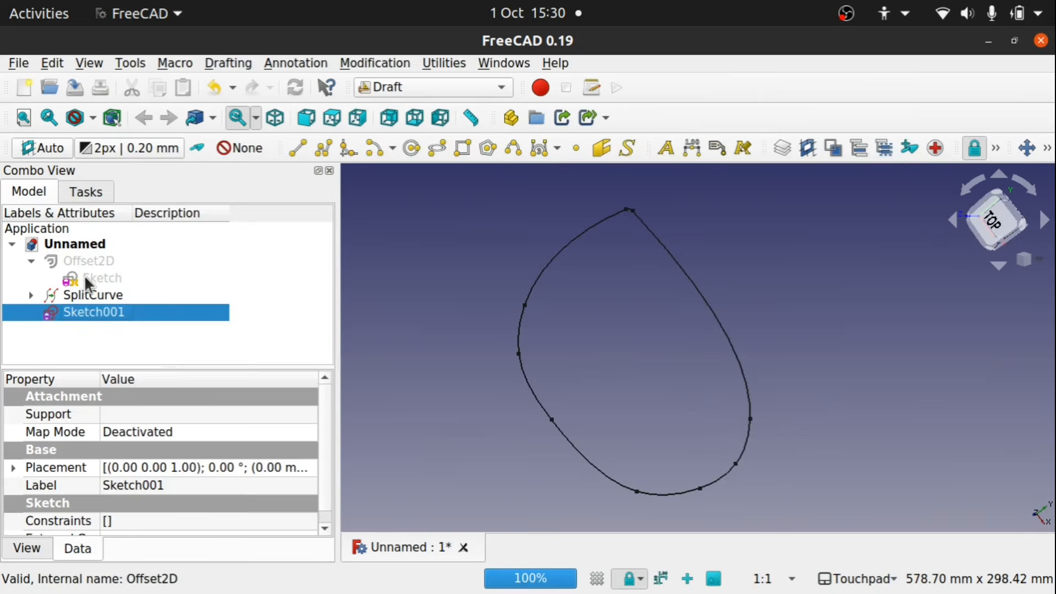
# Delete Sketch001 and the SplitCurve made from the Wire.
pyautogui.press('Delete')
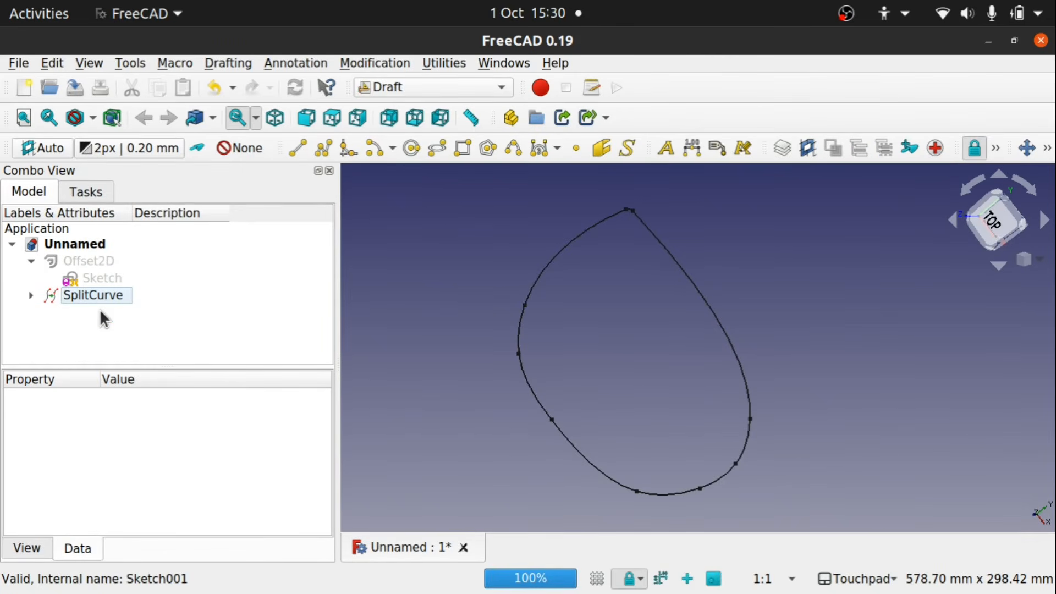
pyautogui.click(98, 295)
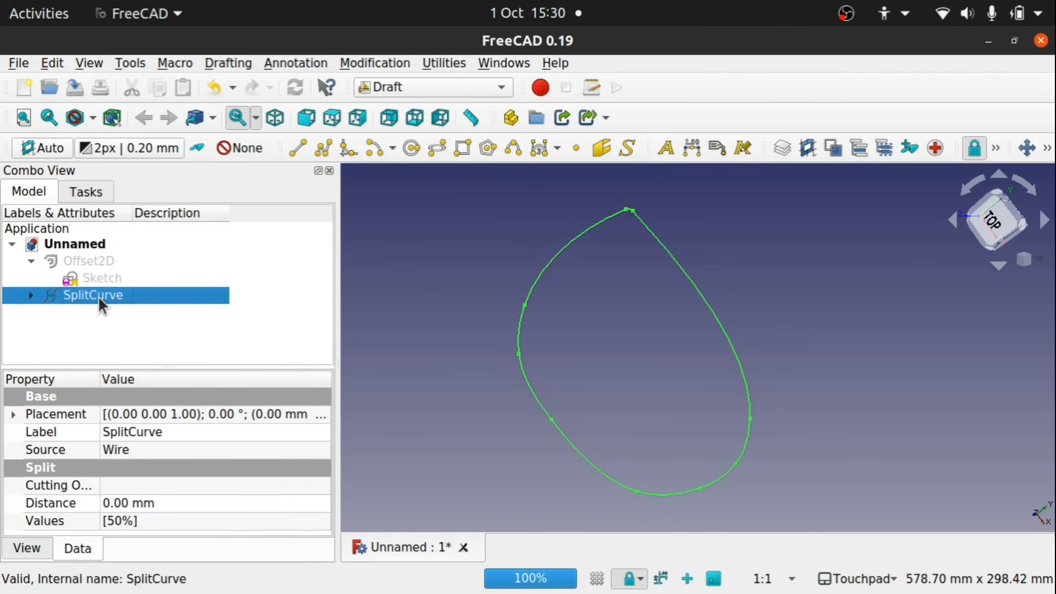
pyautogui.press('Delete')
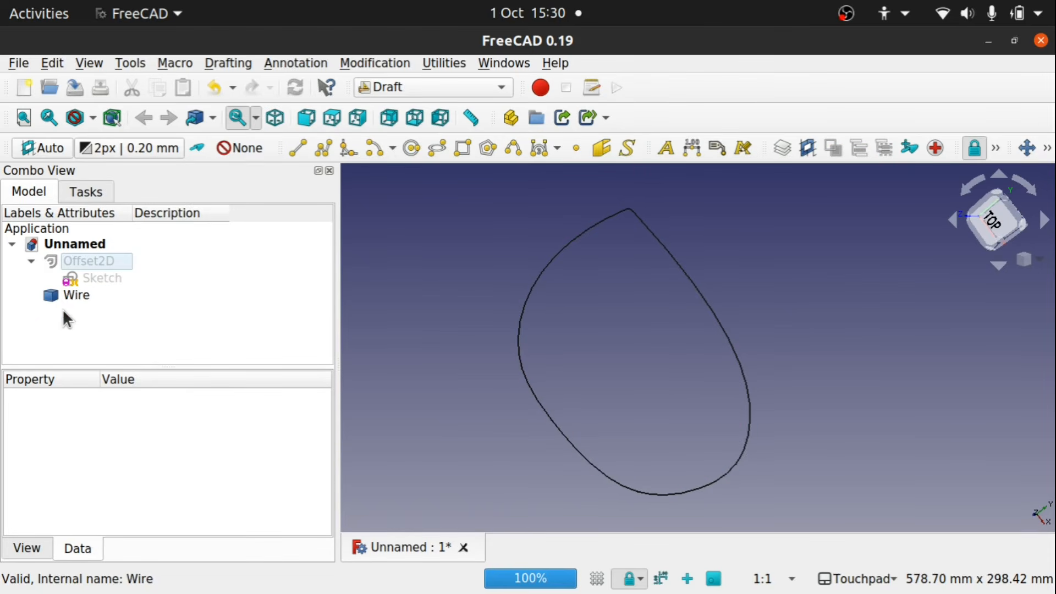
# Join the edges of Wire into a single BSpline curve with joinCurves in the Curves workbench.
pyautogui.click(77, 297)
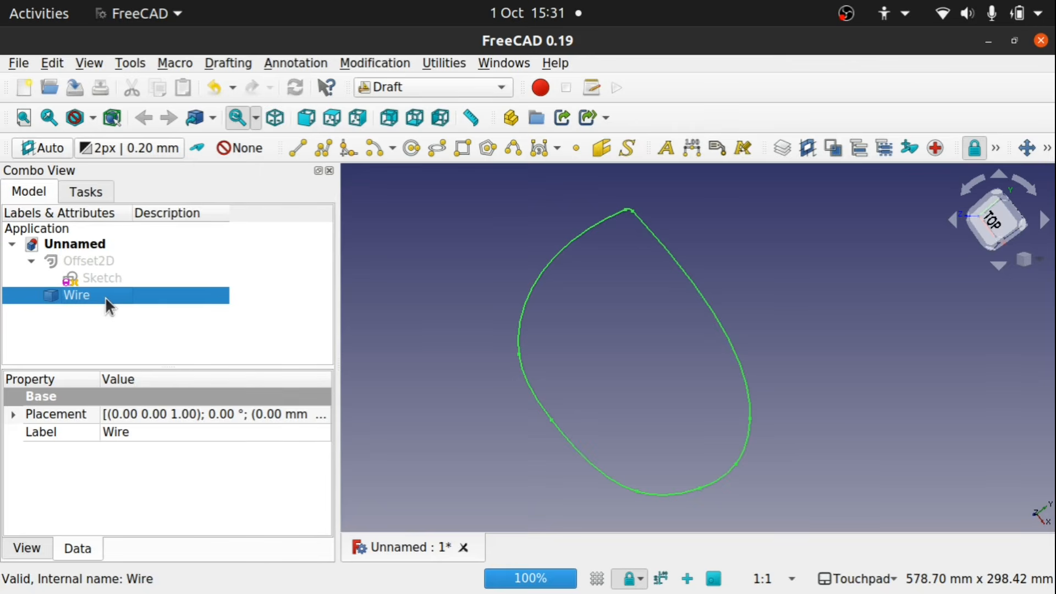
pyautogui.click(393, 87)
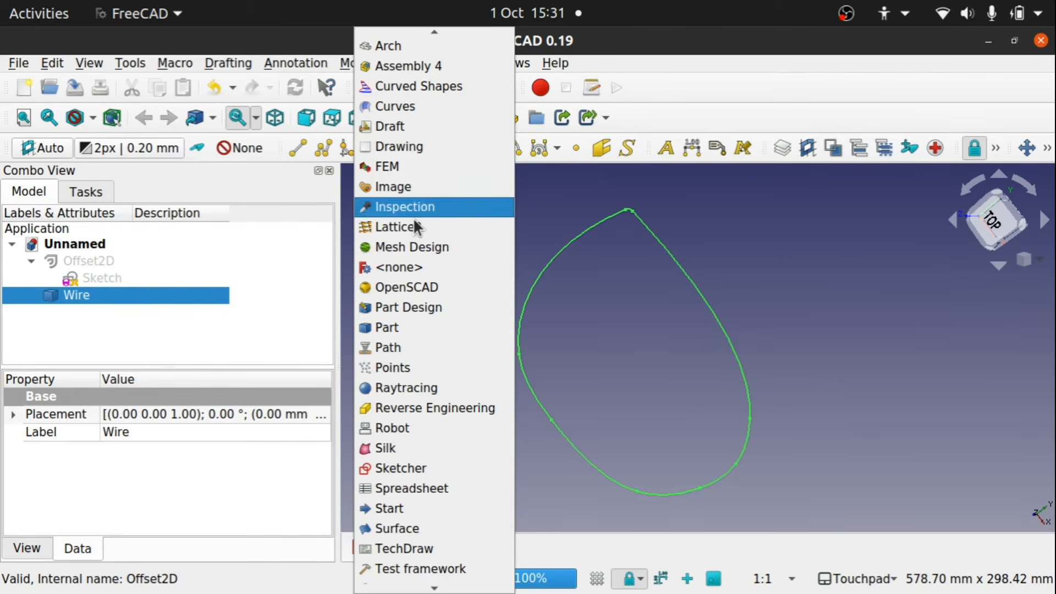
pyautogui.click(414, 106)
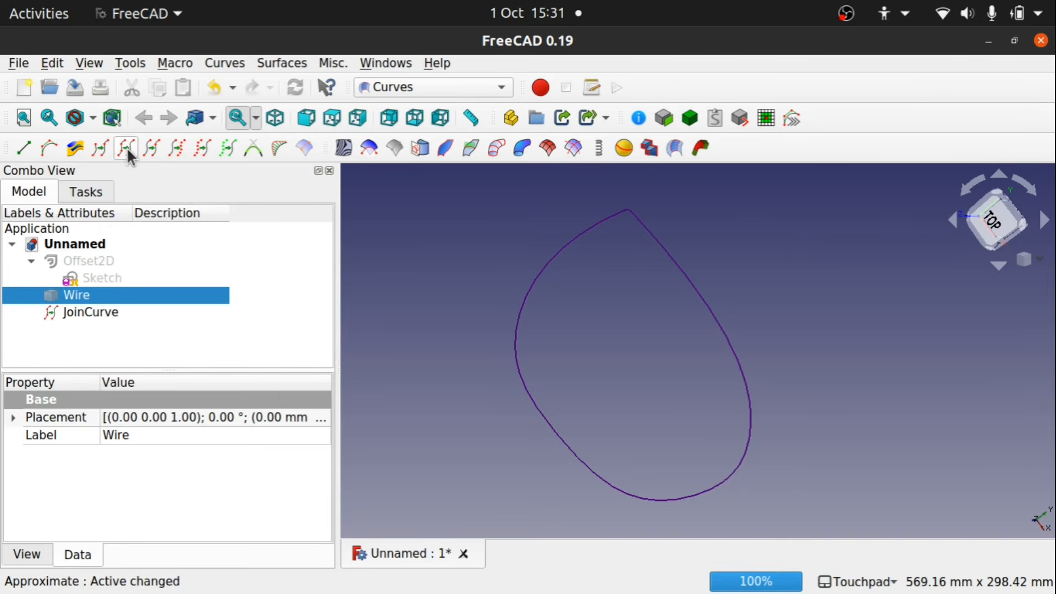
# Select the edge of JoinCurve in the model and split it with the Split curve tool.
pyautogui.click(407, 298)
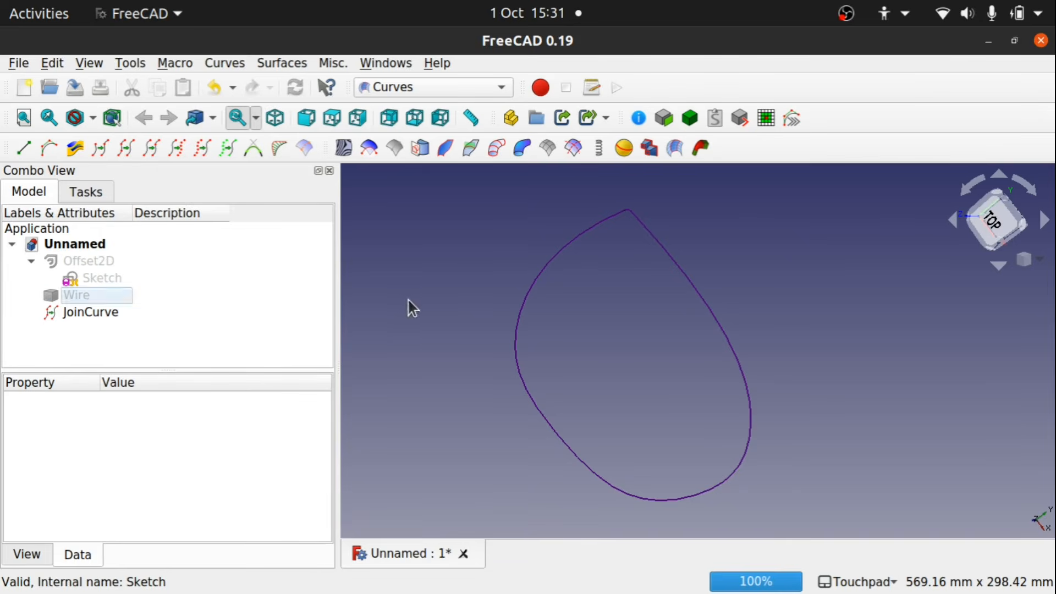
pyautogui.click(541, 277)
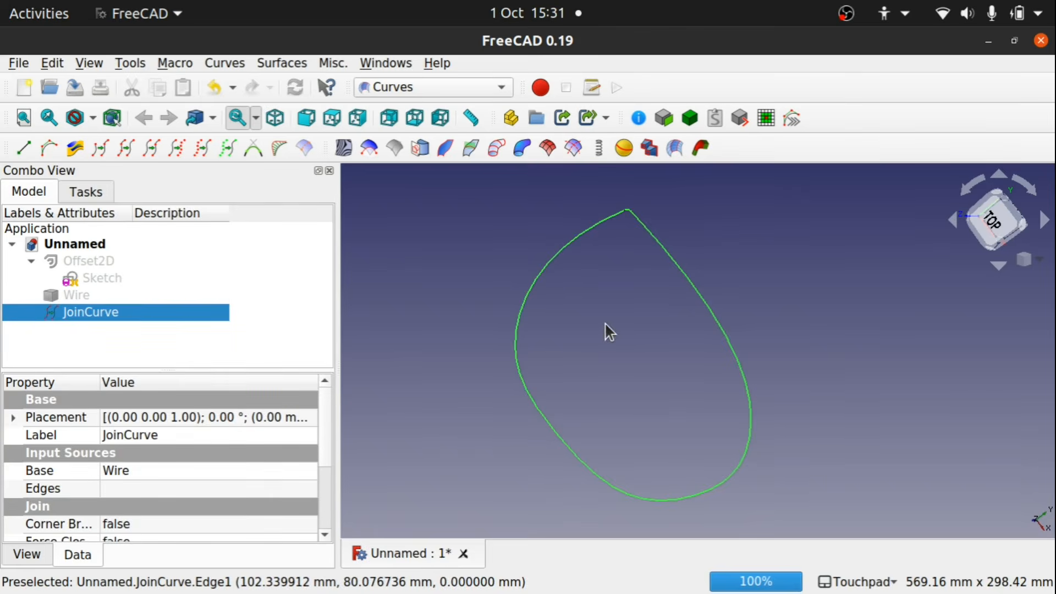
pyautogui.click(146, 147)
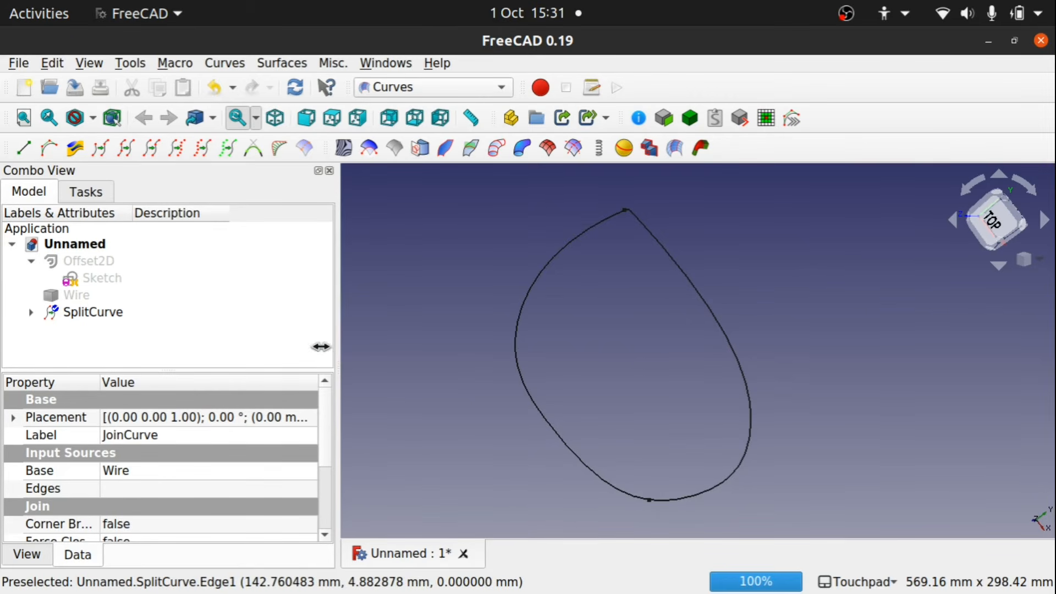
# Switch to the Draft workbench and convert the SplitCurve of JoinCurve into a sketch.
pyautogui.click(446, 89)
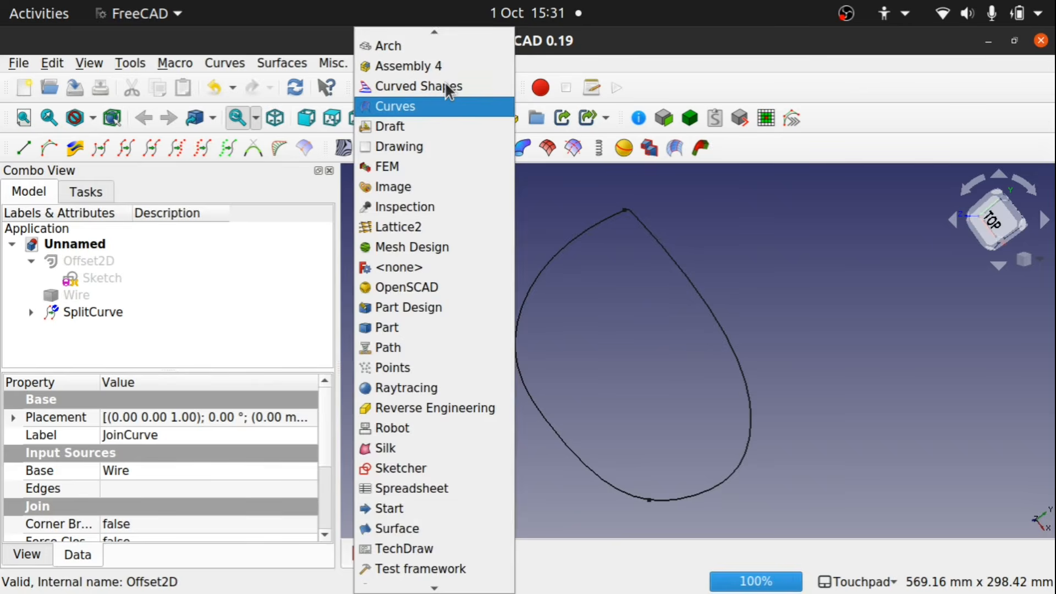
pyautogui.click(434, 129)
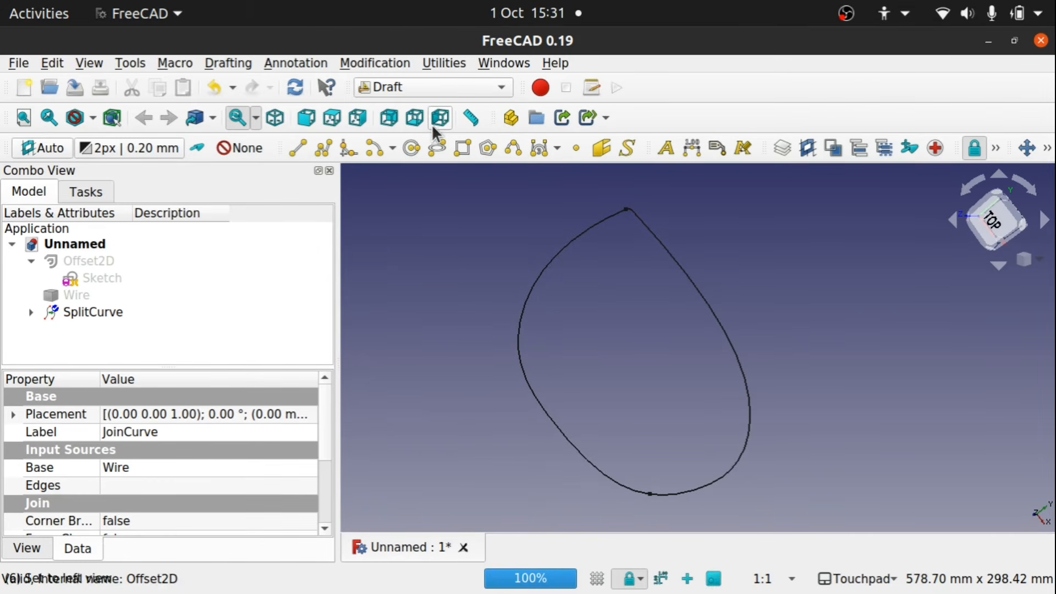
pyautogui.click(104, 315)
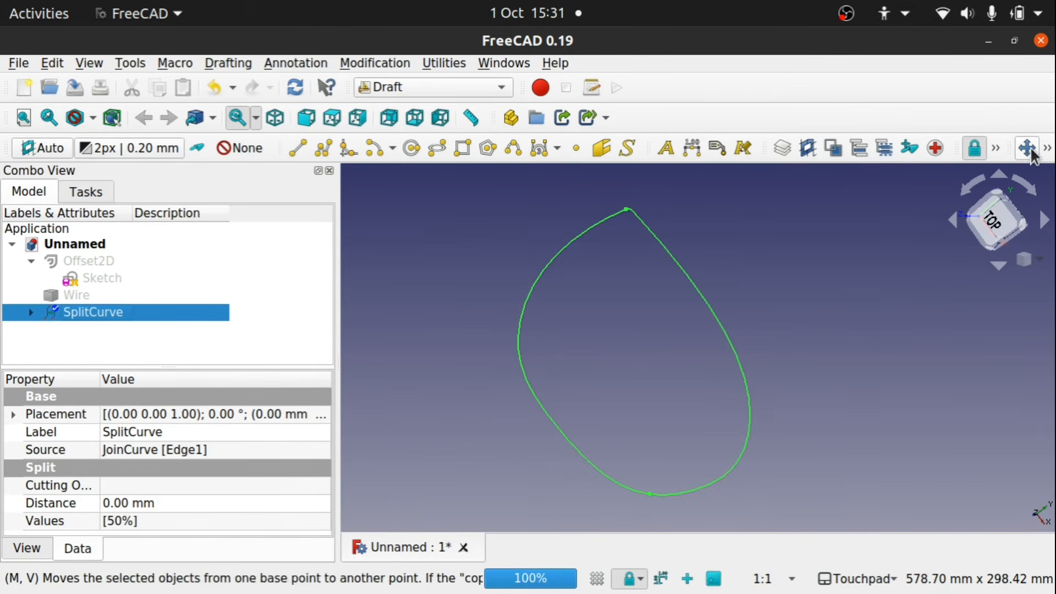
pyautogui.click(1047, 150)
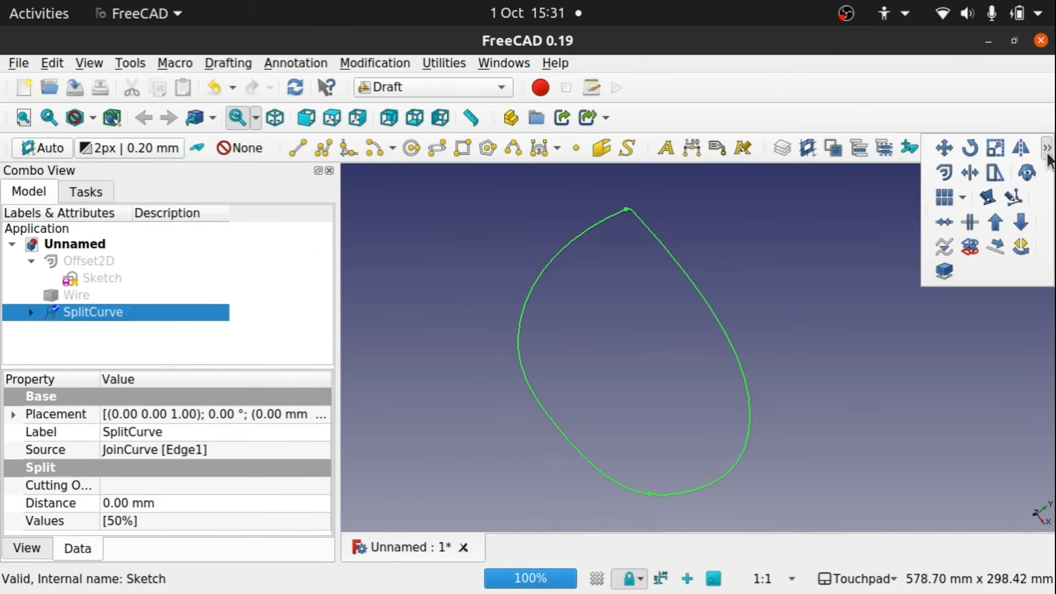
pyautogui.click(971, 253)
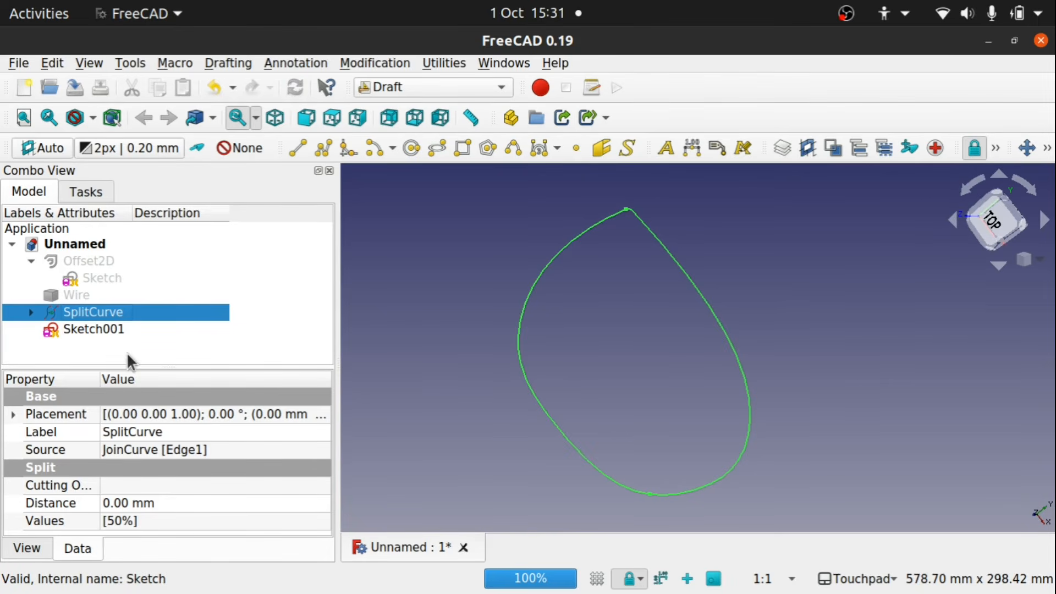
# Open the new Sketch001 for editing and pull the curve's midway split point outward, away from the profile.
pyautogui.doubleClick(75, 329)
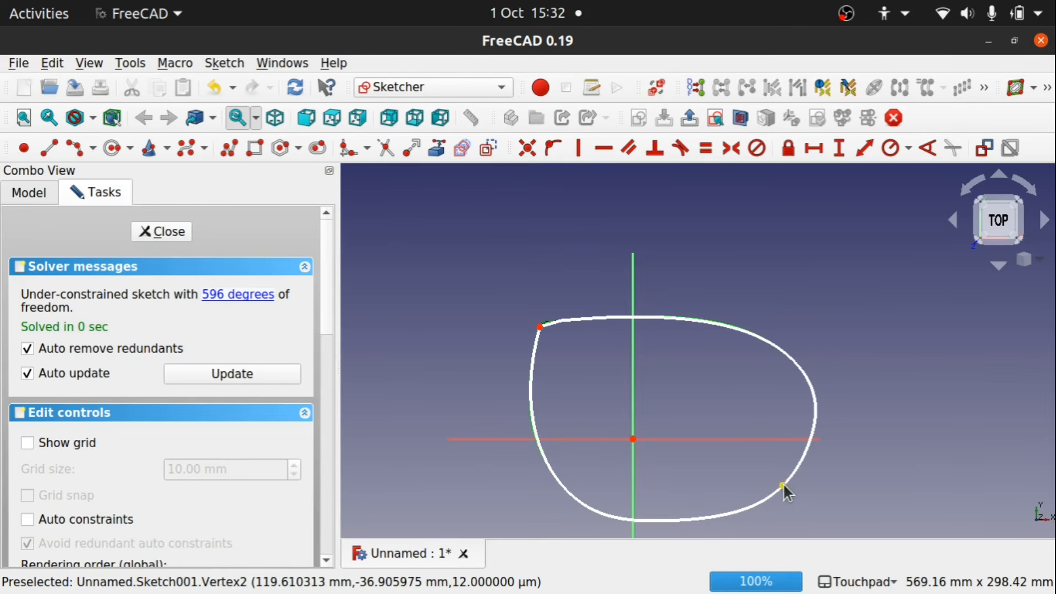
pyautogui.moveTo(786, 488)
pyautogui.mouseDown()
pyautogui.moveTo(850, 426)
pyautogui.moveTo(833, 520)
pyautogui.moveTo(902, 500)
pyautogui.moveTo(869, 492)
pyautogui.moveTo(820, 516)
pyautogui.moveTo(781, 496)
pyautogui.moveTo(862, 518)
pyautogui.moveTo(886, 508)
pyautogui.mouseUp()
pyautogui.scroll(5, 781, 500)
pyautogui.scroll(-6, 781, 500)
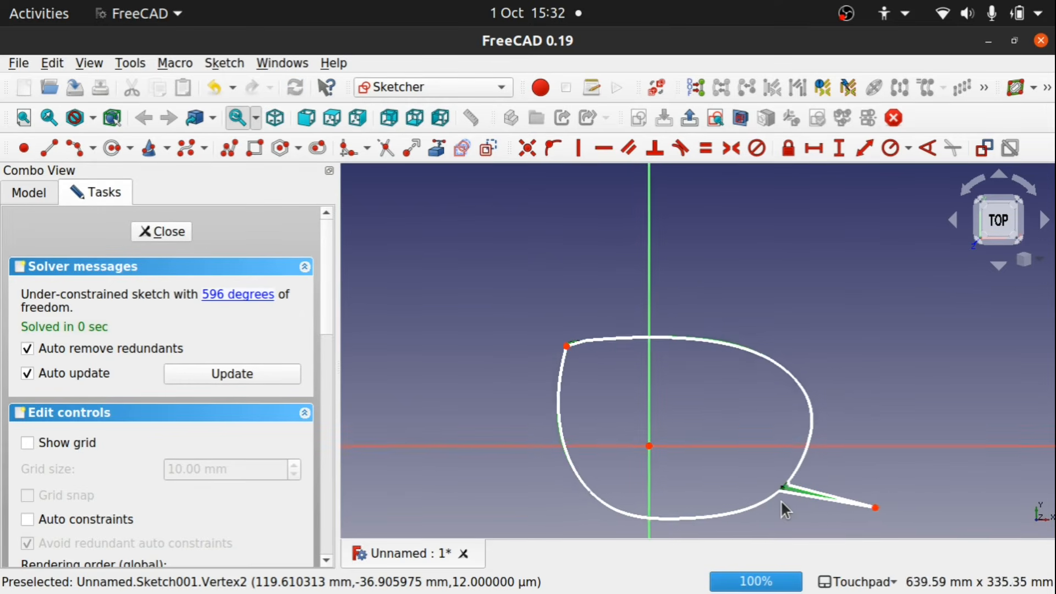
pyautogui.scroll(1, 781, 500)
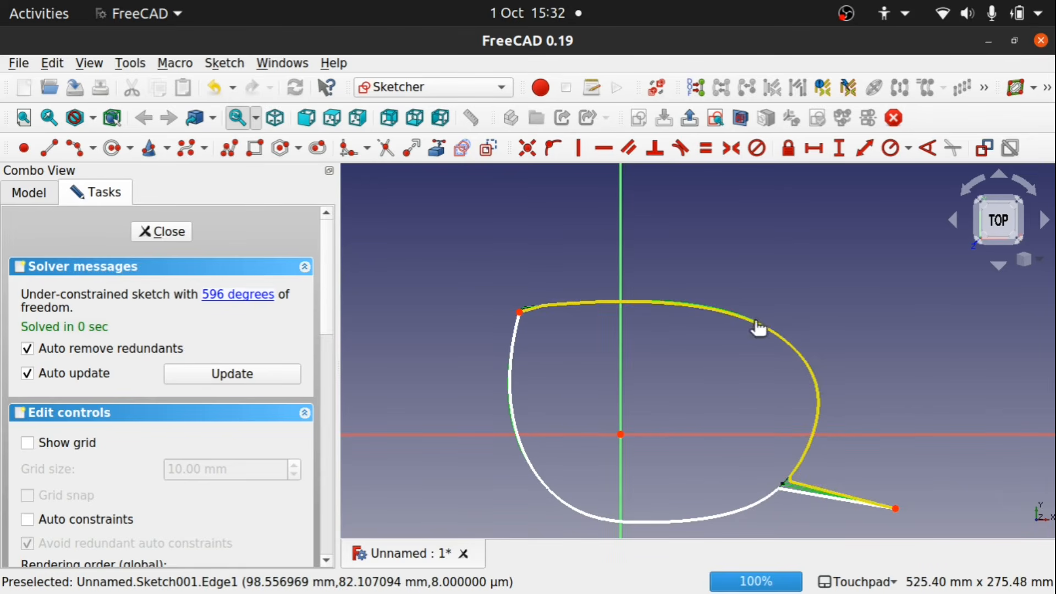
# Move both curve edges of the sketch outward, and reposition the split point between them inside the original outline.
pyautogui.moveTo(758, 328); pyautogui.dragTo(854, 211)
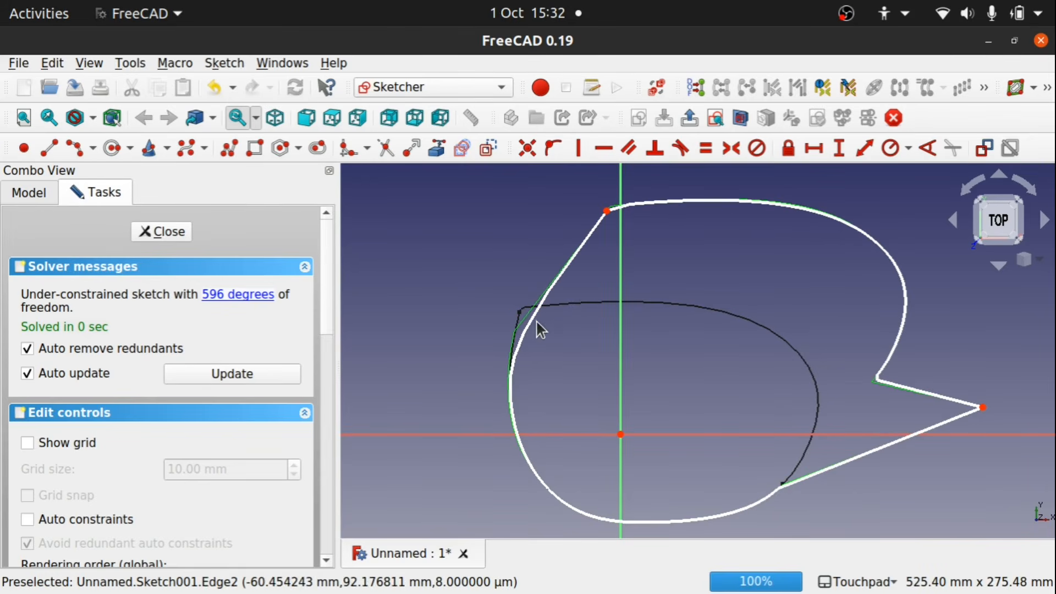
pyautogui.moveTo(530, 324)
pyautogui.mouseDown()
pyautogui.moveTo(396, 321)
pyautogui.moveTo(519, 384)
pyautogui.moveTo(401, 390)
pyautogui.moveTo(383, 323)
pyautogui.mouseUp()
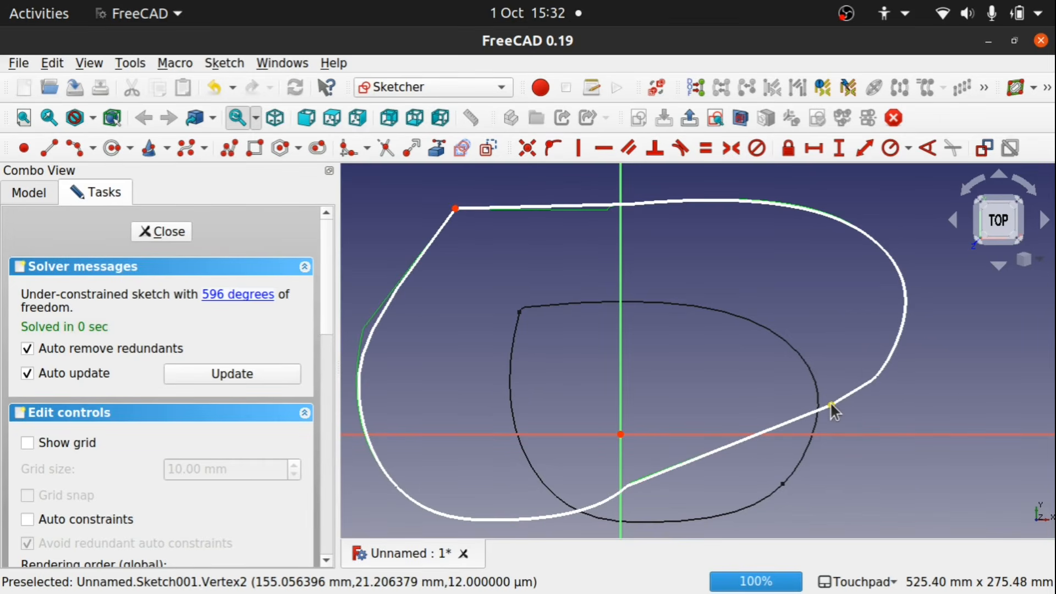
pyautogui.moveTo(830, 406); pyautogui.dragTo(732, 482)
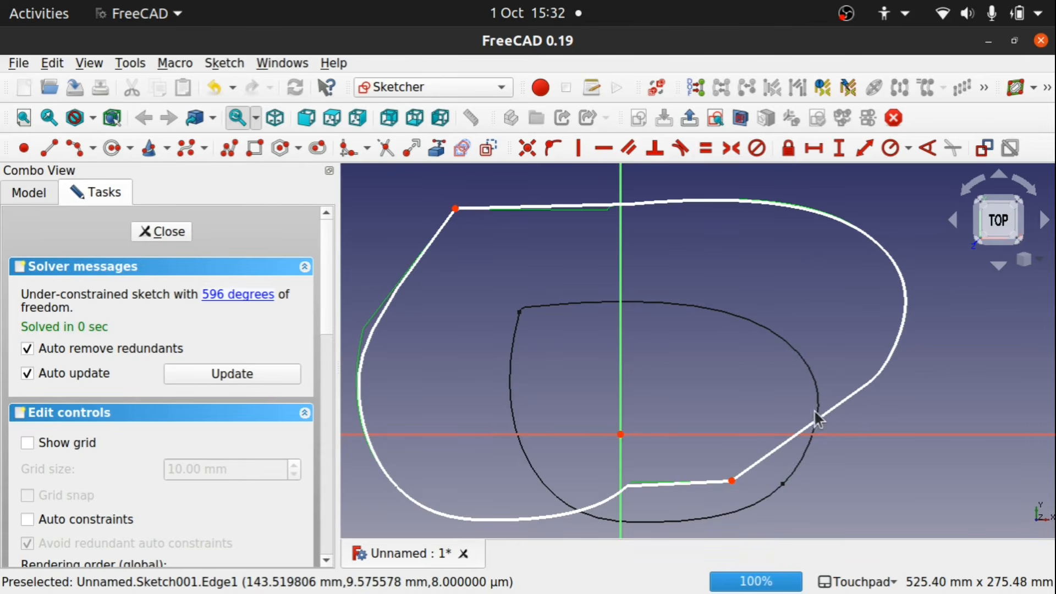
# Leave sketch editing and delete the reshaped Sketch001.
pyautogui.click(174, 230)
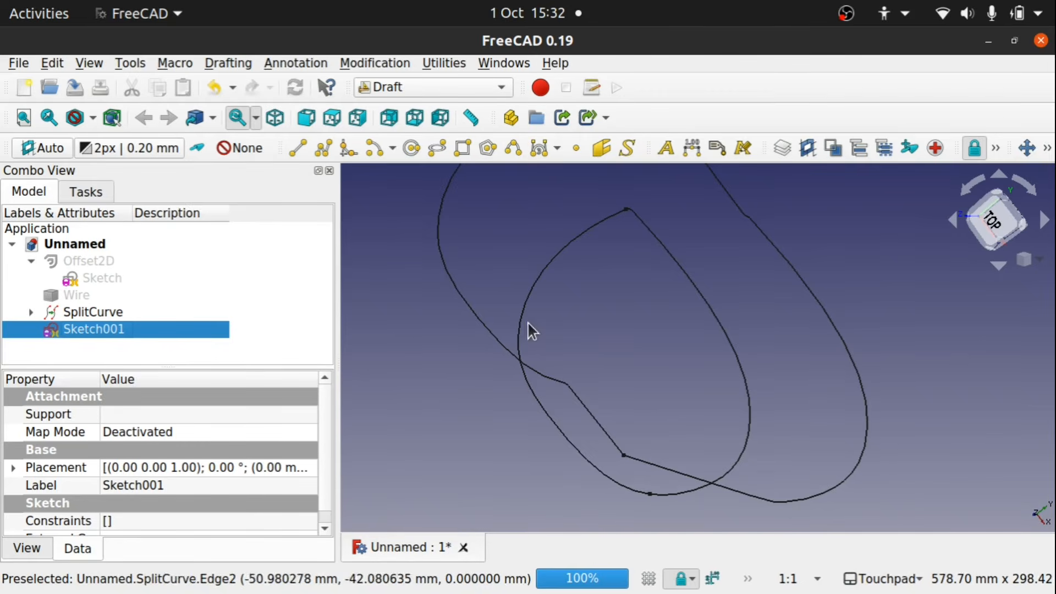
pyautogui.click(99, 331)
pyautogui.press('Delete')
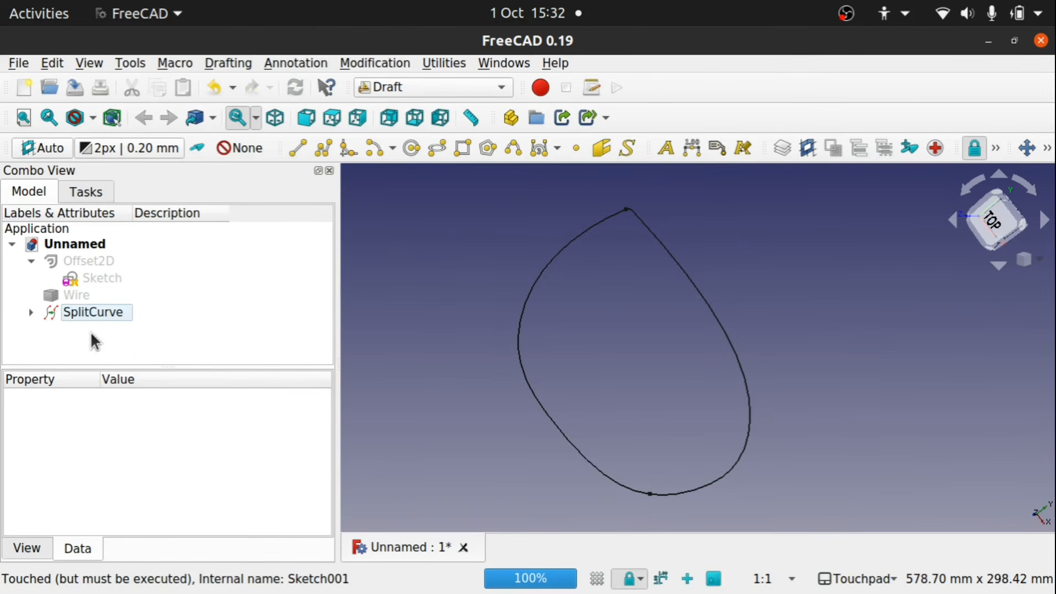
# Add 23% and 75% to the SplitCurve's split values alongside the existing 50%.
pyautogui.click(97, 313)
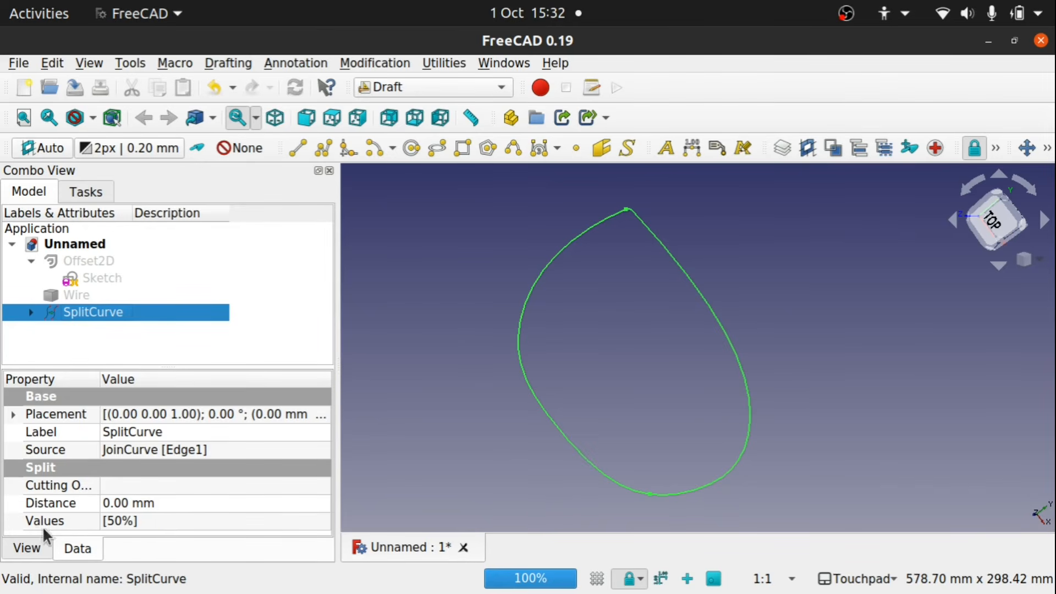
pyautogui.click(300, 524)
pyautogui.click(322, 524)
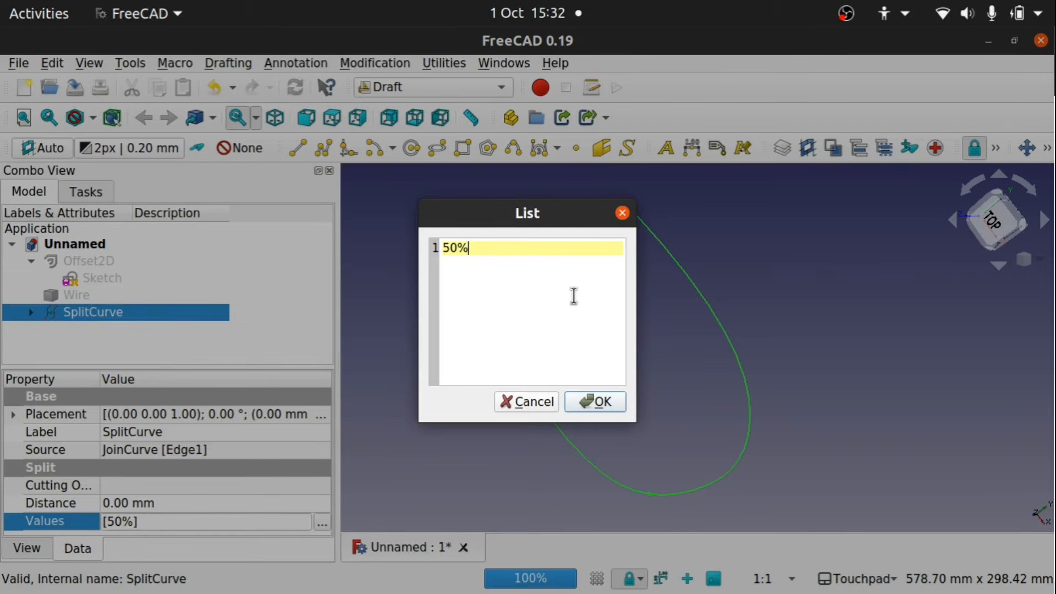
pyautogui.press('Return')
pyautogui.press('Down')
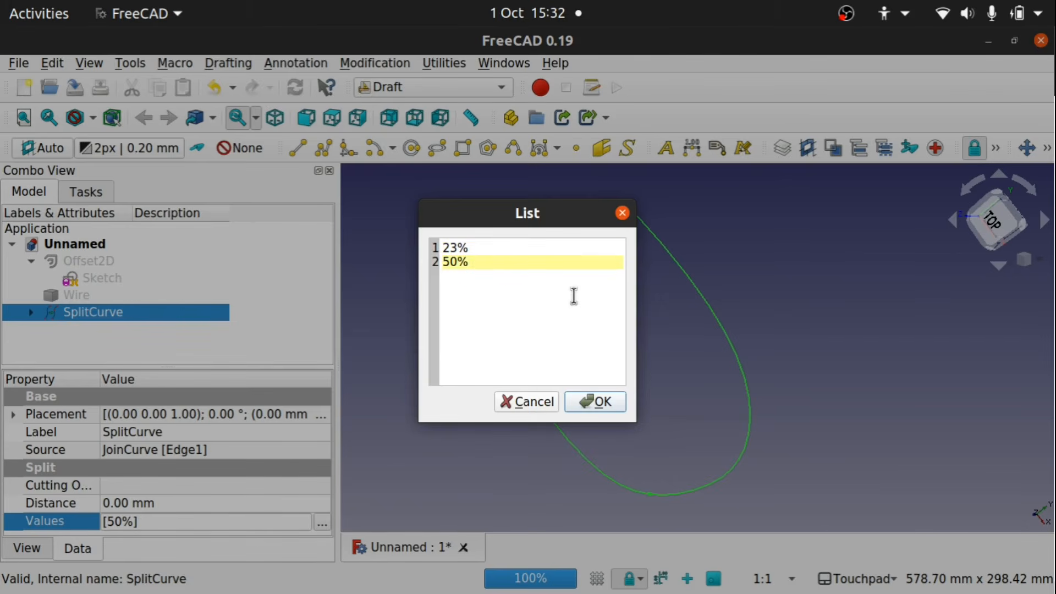
pyautogui.press('Return')
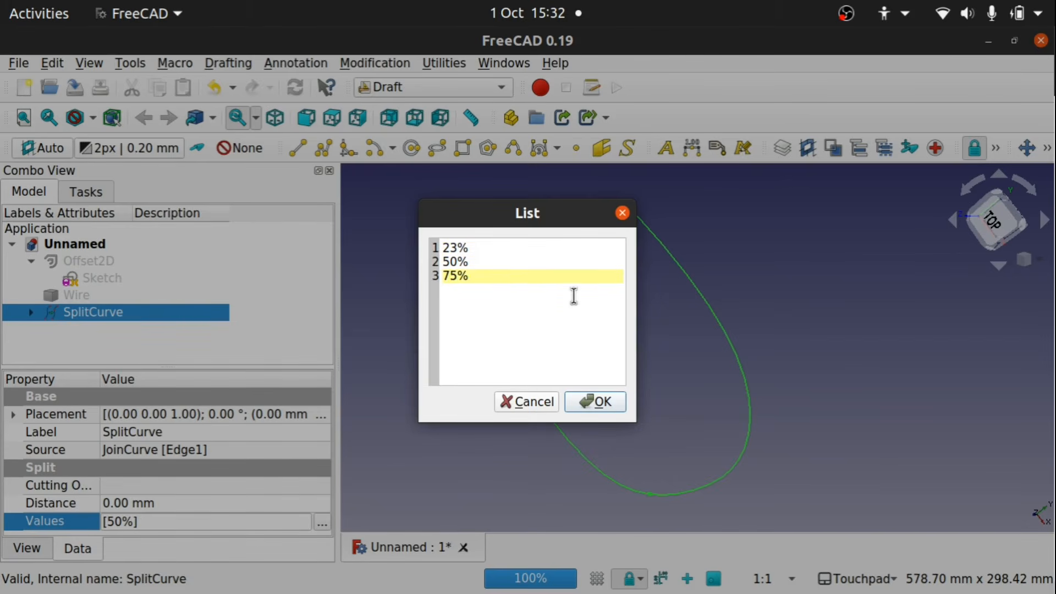
pyautogui.click(596, 406)
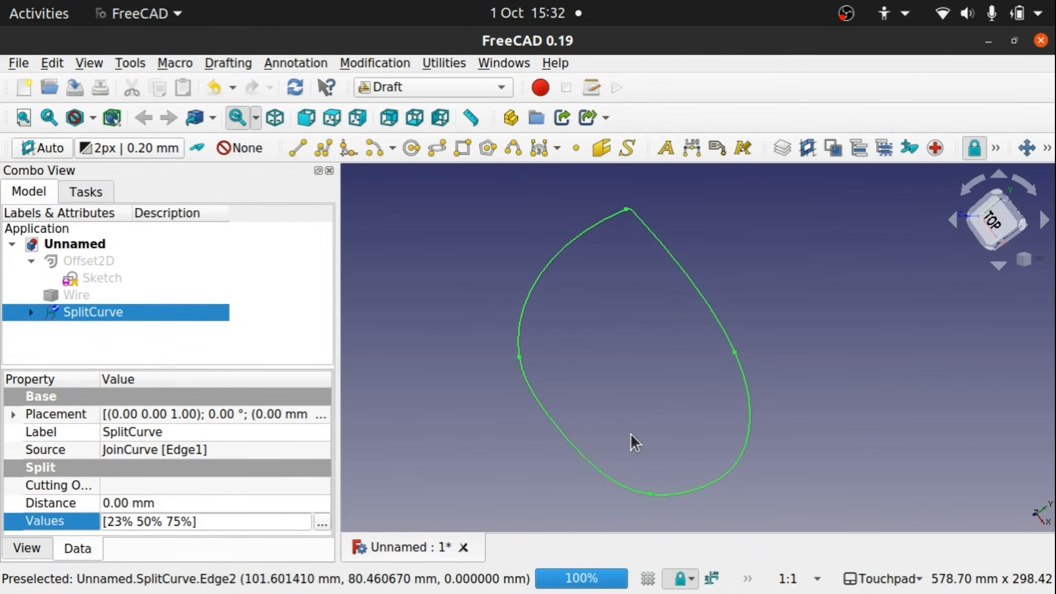
# Convert the SplitCurve into a new sketch with the Draft to Sketch command.
pyautogui.click(437, 272)
pyautogui.click(98, 312)
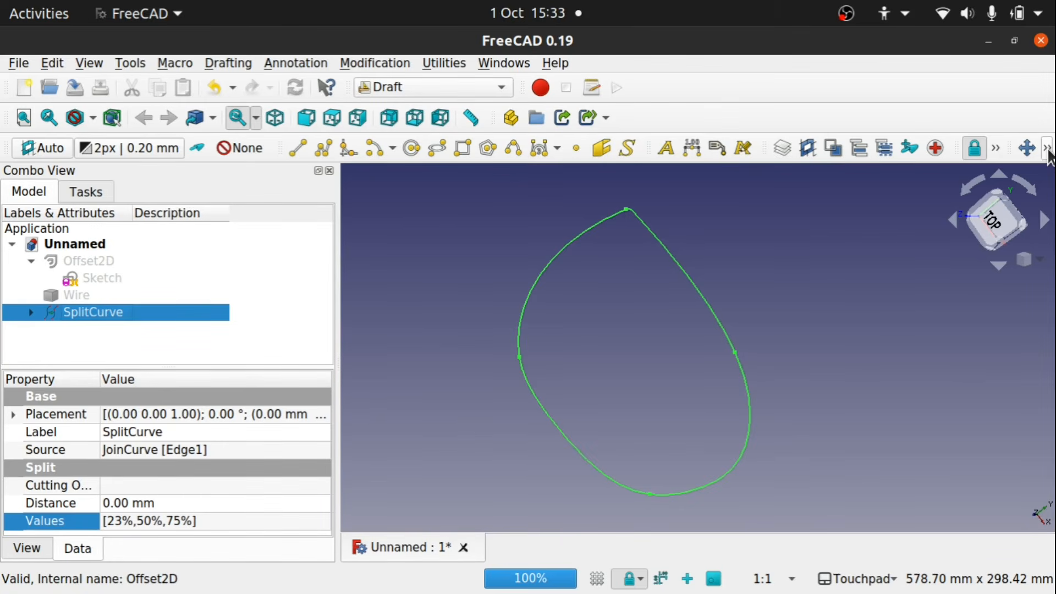
pyautogui.click(1047, 150)
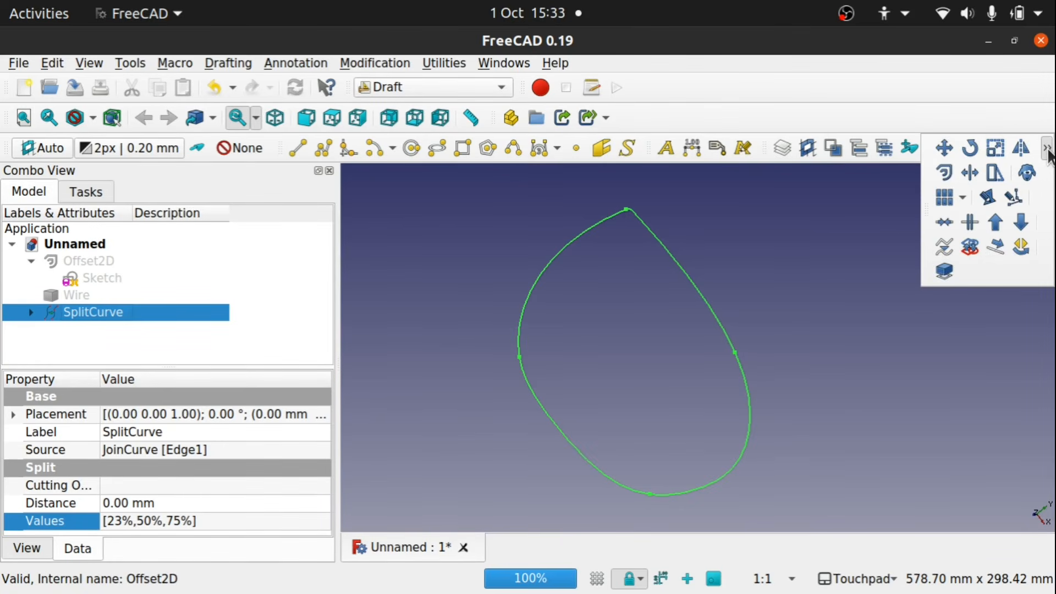
pyautogui.click(970, 247)
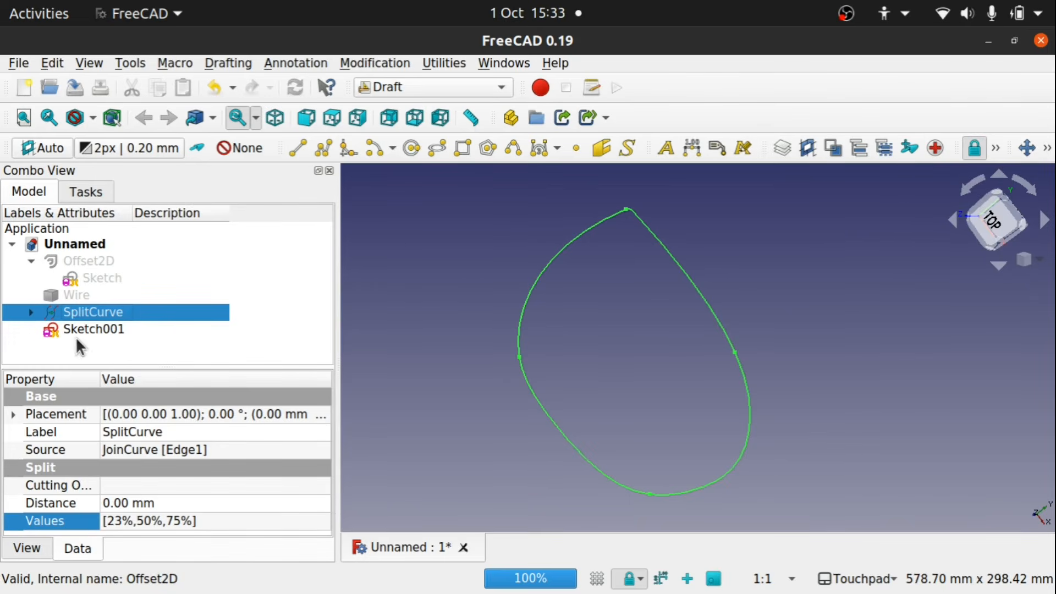
# Open the new Sketch001 for editing and pull its four split points inward toward the sketch origin.
pyautogui.doubleClick(91, 328)
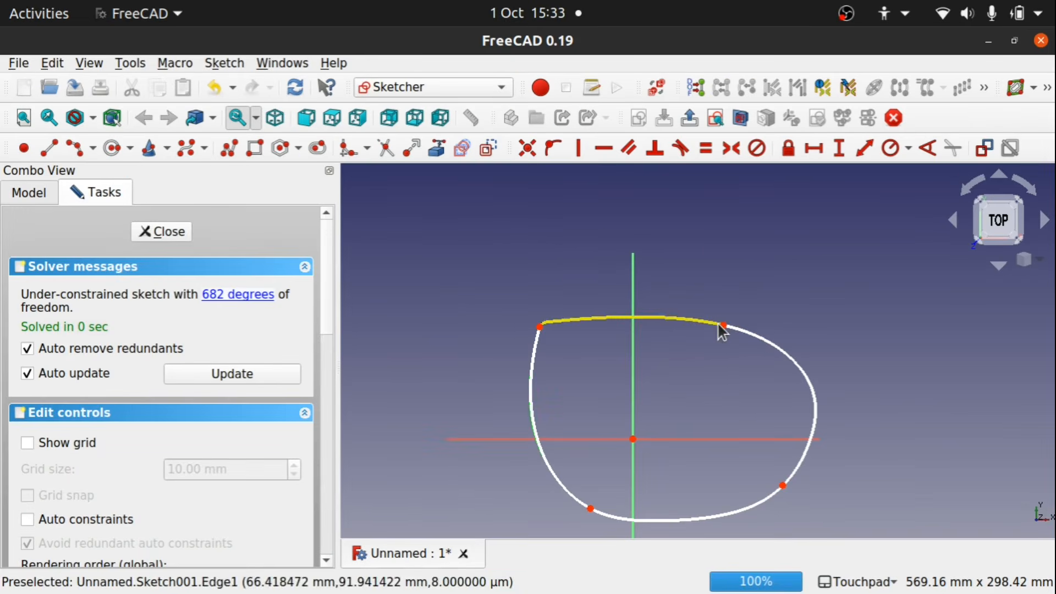
pyautogui.moveTo(723, 325)
pyautogui.mouseDown()
pyautogui.moveTo(704, 272)
pyautogui.moveTo(713, 364)
pyautogui.moveTo(719, 337)
pyautogui.moveTo(733, 408)
pyautogui.moveTo(642, 431)
pyautogui.moveTo(684, 430)
pyautogui.moveTo(687, 417)
pyautogui.mouseUp()
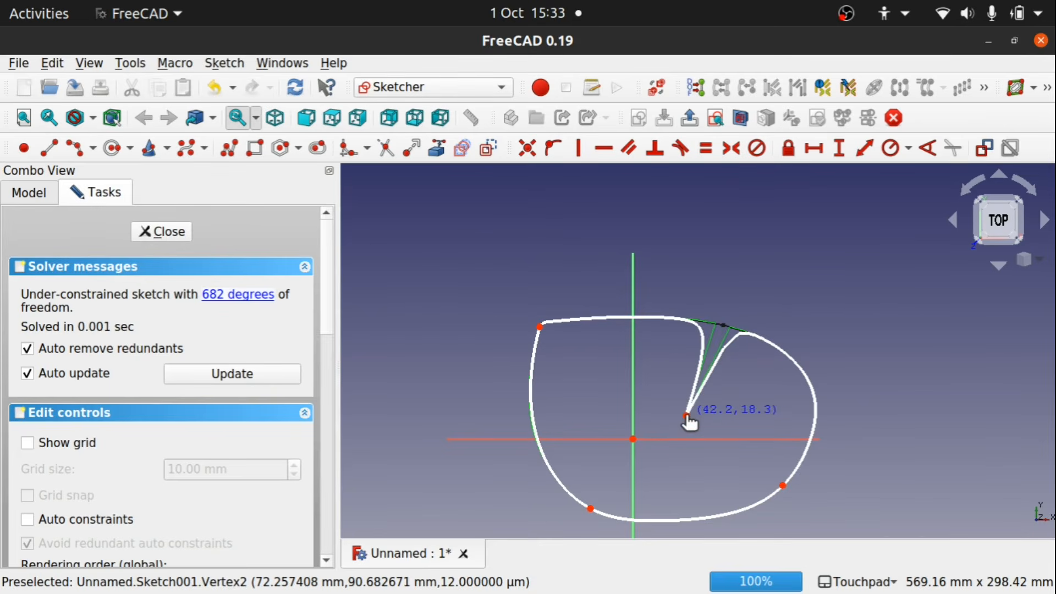
pyautogui.moveTo(782, 485); pyautogui.dragTo(675, 444)
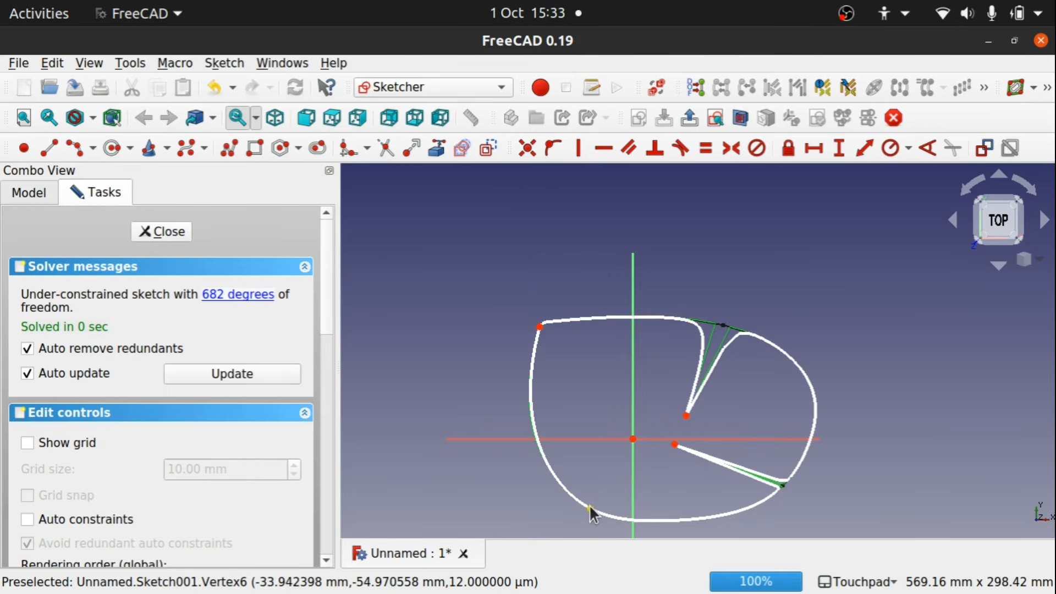
pyautogui.moveTo(591, 514); pyautogui.dragTo(659, 460)
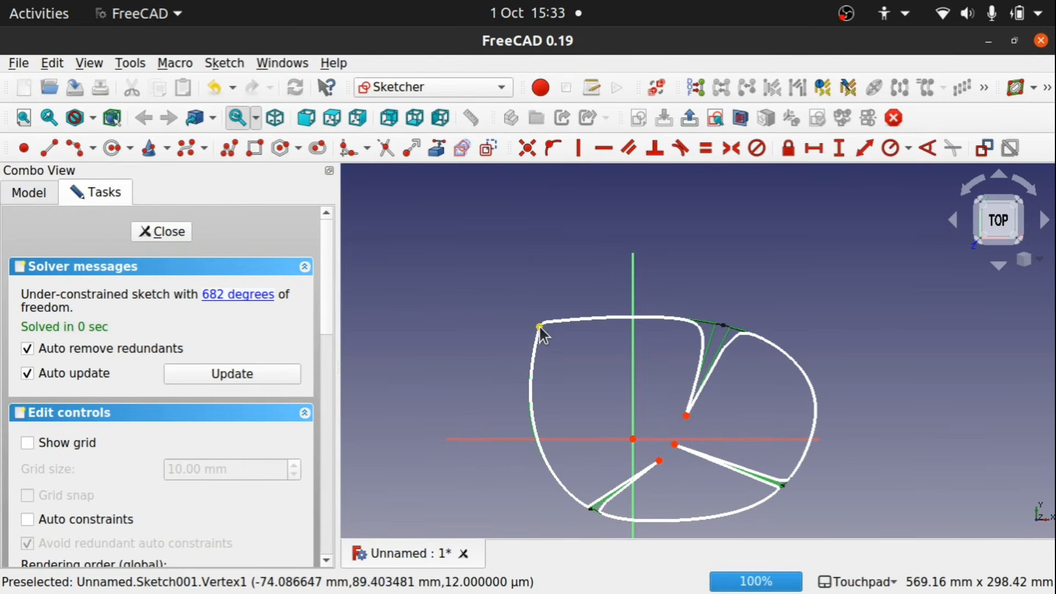
pyautogui.moveTo(539, 328); pyautogui.dragTo(624, 402)
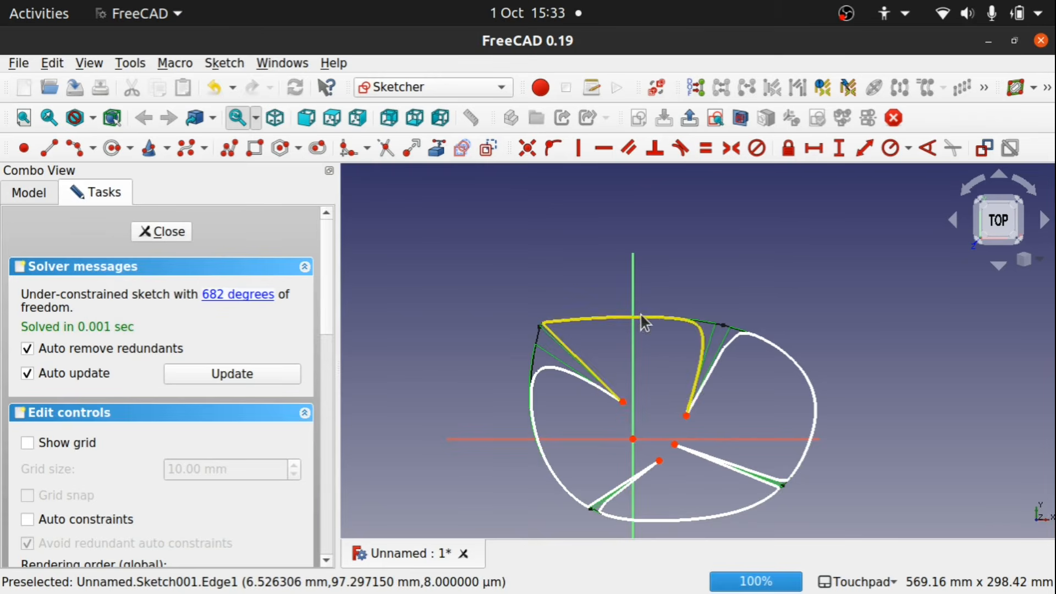
# Move the upper and right-hand curve edges of the sketch outward, and leave sketch editing.
pyautogui.moveTo(641, 317); pyautogui.dragTo(714, 222)
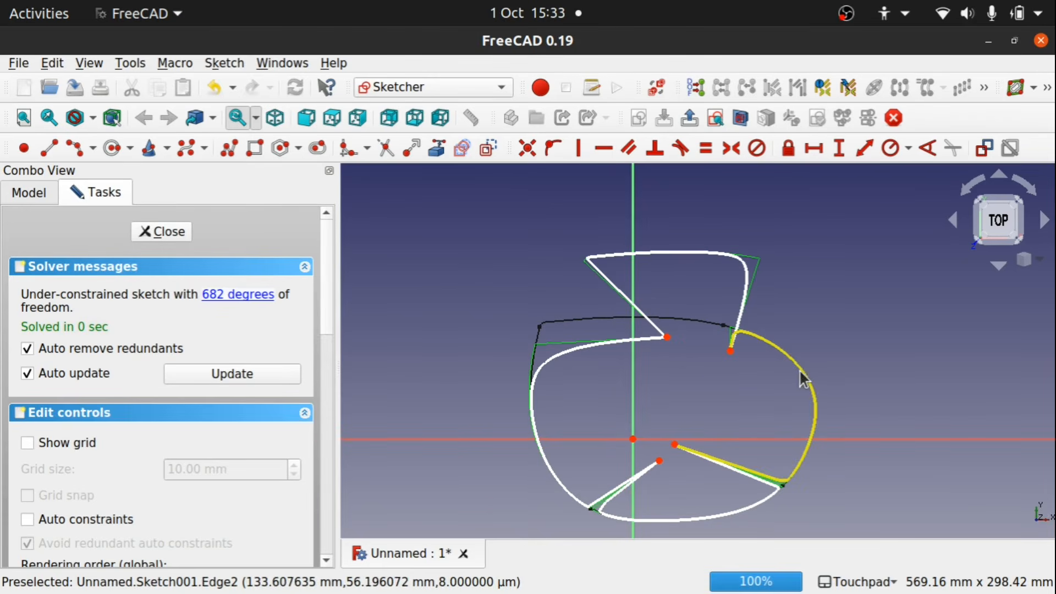
pyautogui.moveTo(820, 419)
pyautogui.mouseDown()
pyautogui.moveTo(926, 483)
pyautogui.moveTo(912, 380)
pyautogui.moveTo(895, 379)
pyautogui.mouseUp()
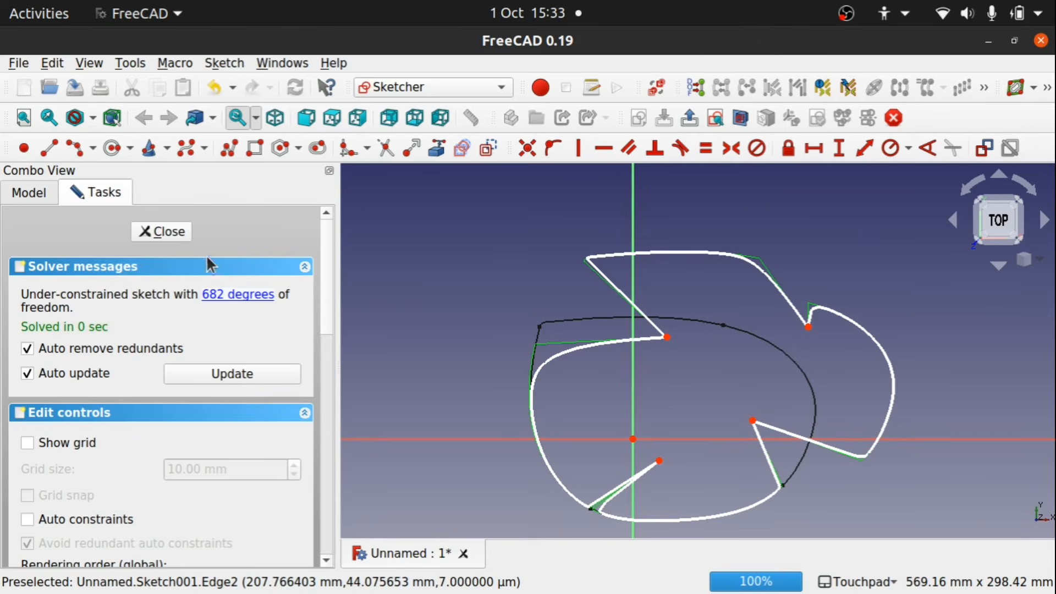
pyautogui.click(169, 232)
# Open the original Sketch under Offset2D, pull B-spline control points 2 and 3 outward, and leave sketch editing.
pyautogui.click(102, 280)
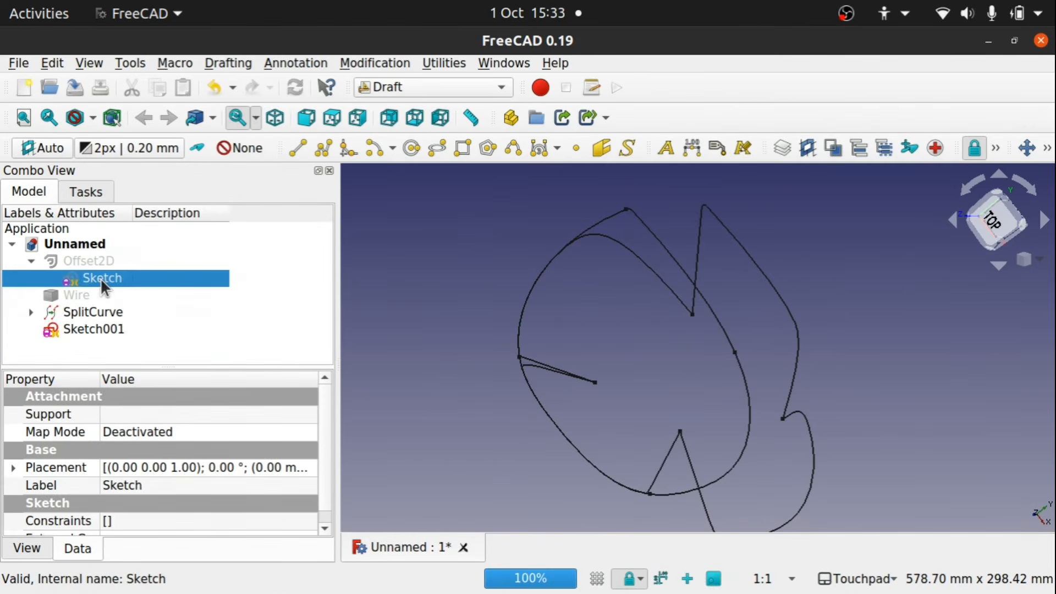
pyautogui.doubleClick(101, 281)
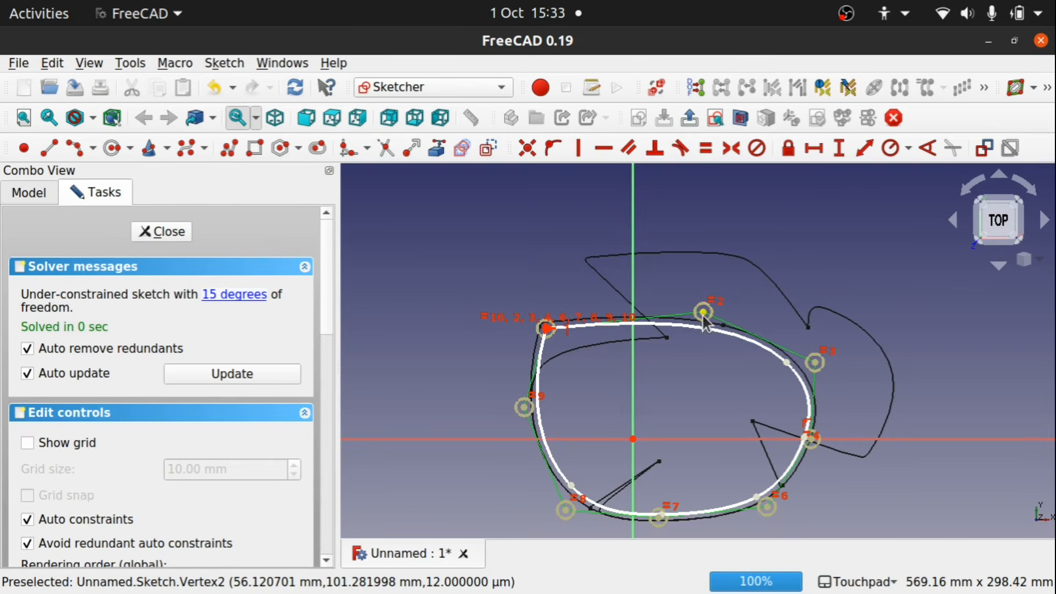
pyautogui.moveTo(704, 313); pyautogui.dragTo(691, 253)
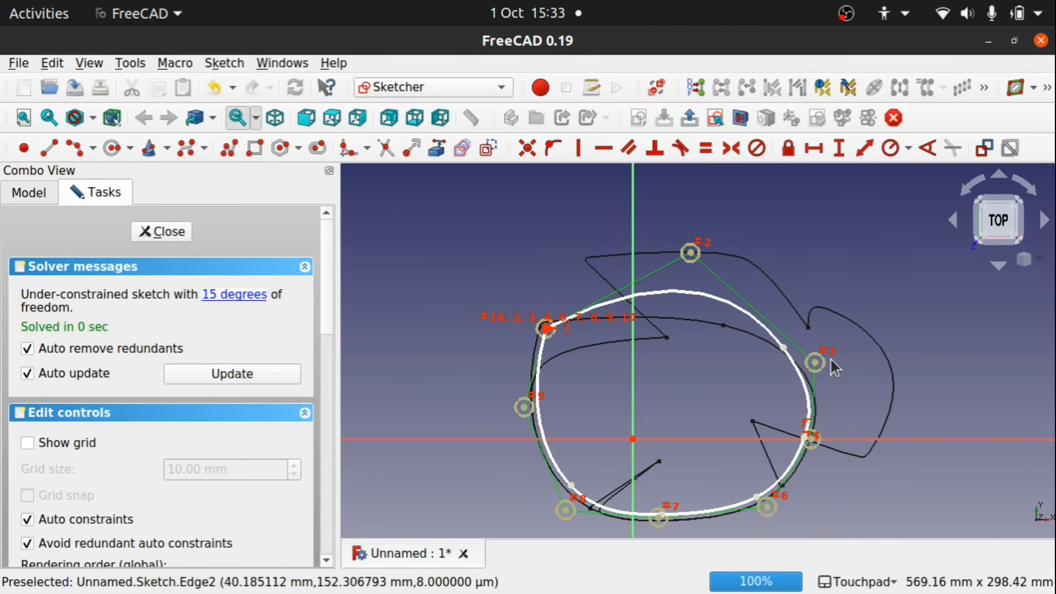
pyautogui.moveTo(816, 360); pyautogui.dragTo(855, 370)
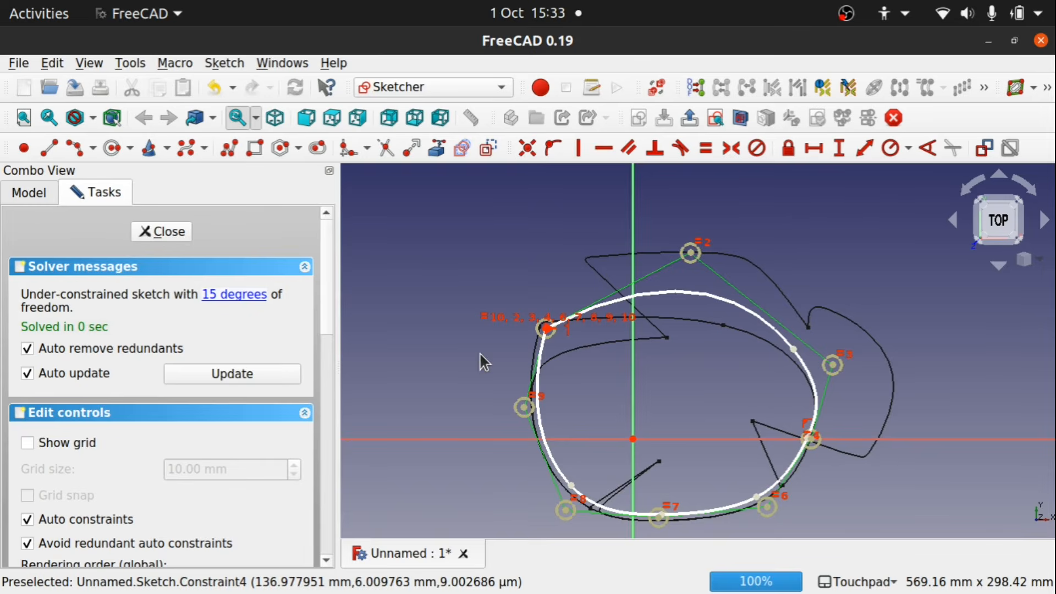
pyautogui.click(175, 234)
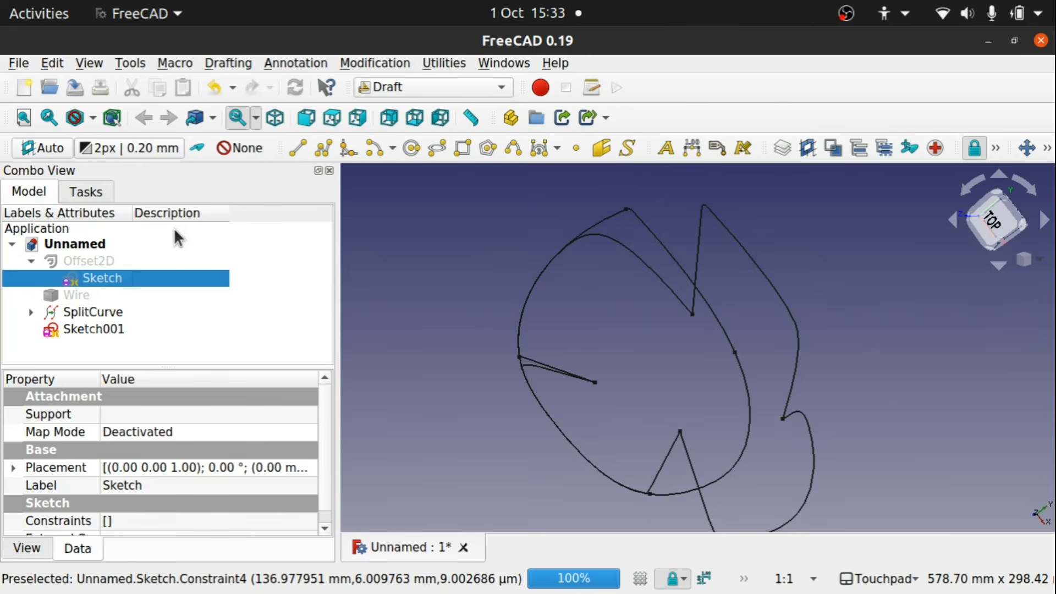
# Delete Sketch001, the SplitCurve and the JoinCurve from the model tree.
pyautogui.click(74, 329)
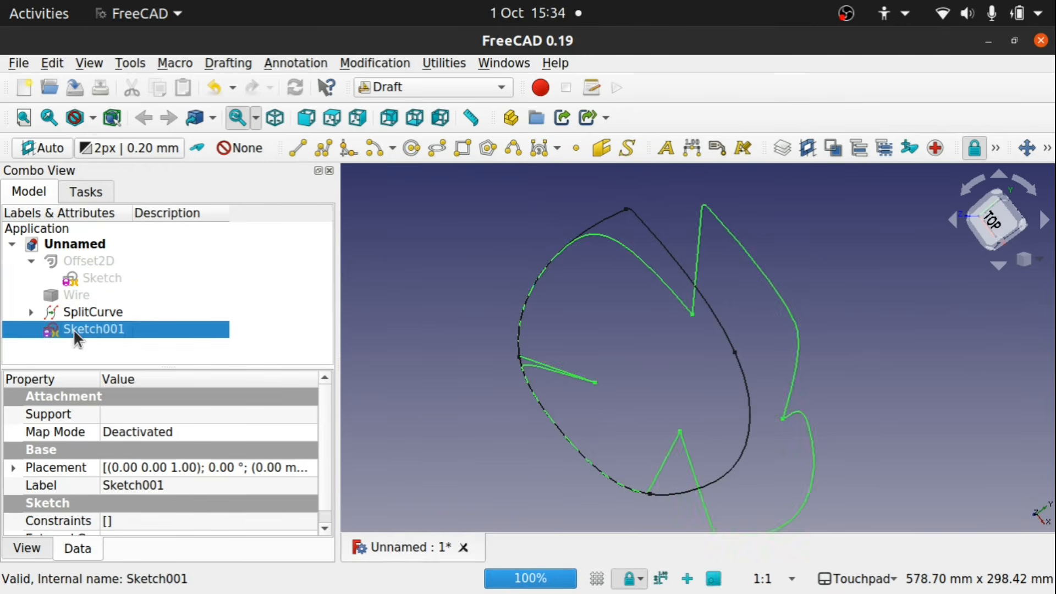
pyautogui.press('Delete')
pyautogui.click(83, 311)
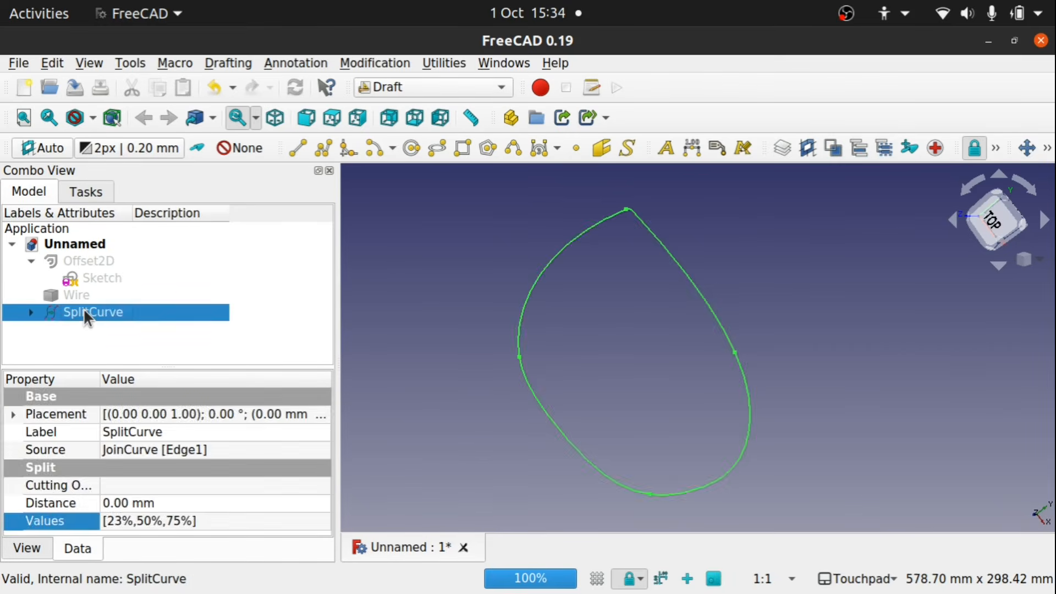
pyautogui.press('Delete')
pyautogui.click(72, 264)
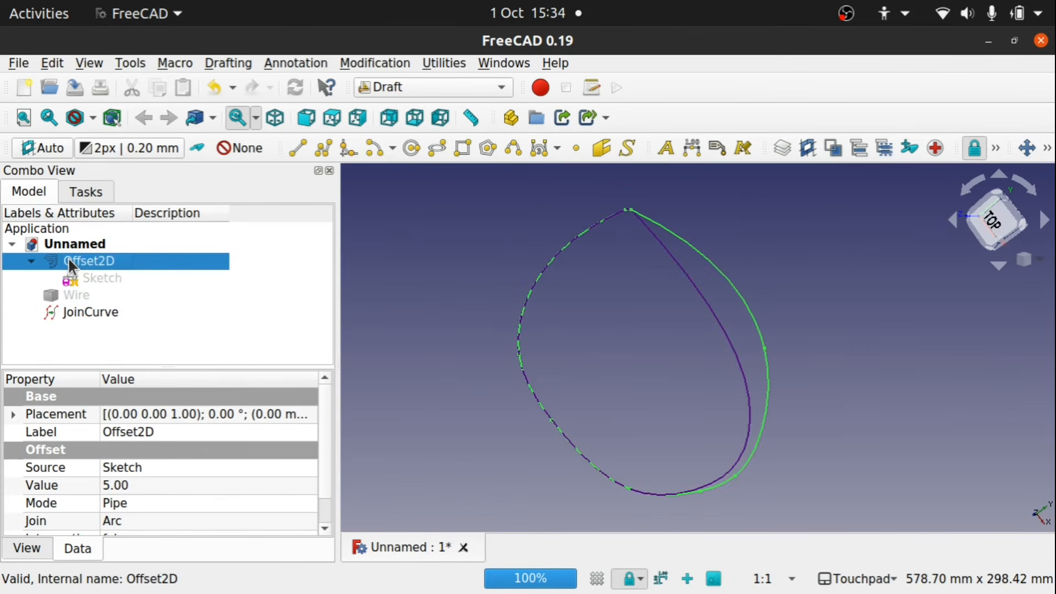
pyautogui.click(85, 308)
pyautogui.press('Delete')
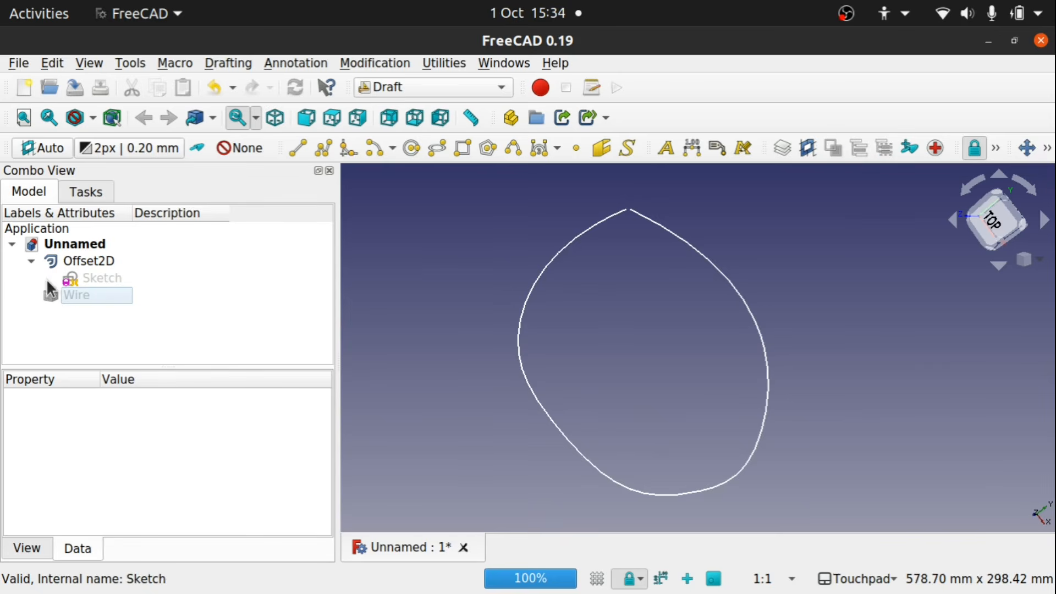
# Examine the pointed corner of the offset outline against the source Sketch at close range.
pyautogui.click(93, 277)
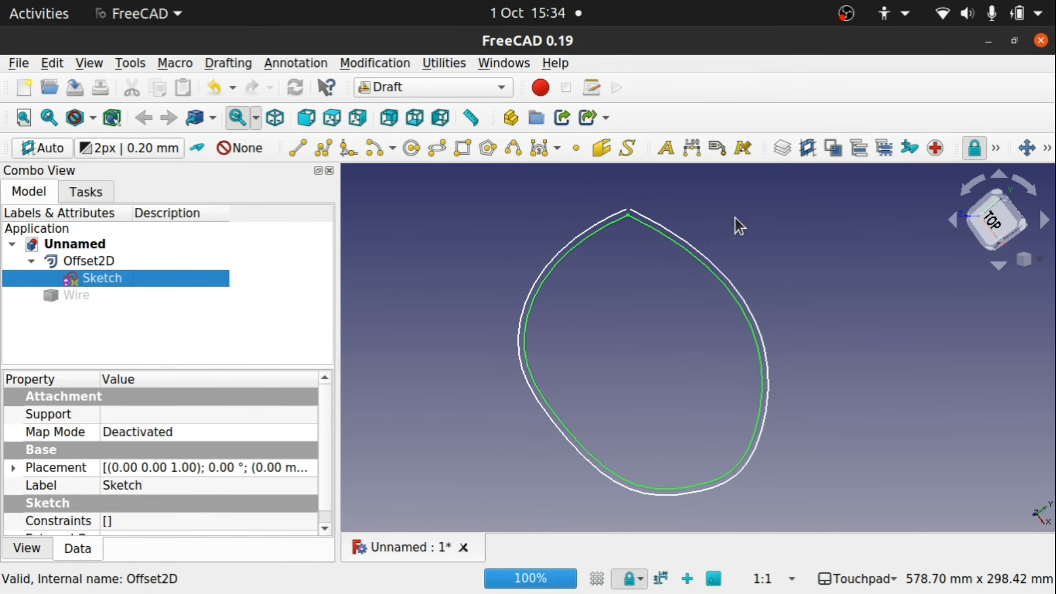
pyautogui.scroll(5, 631, 214)
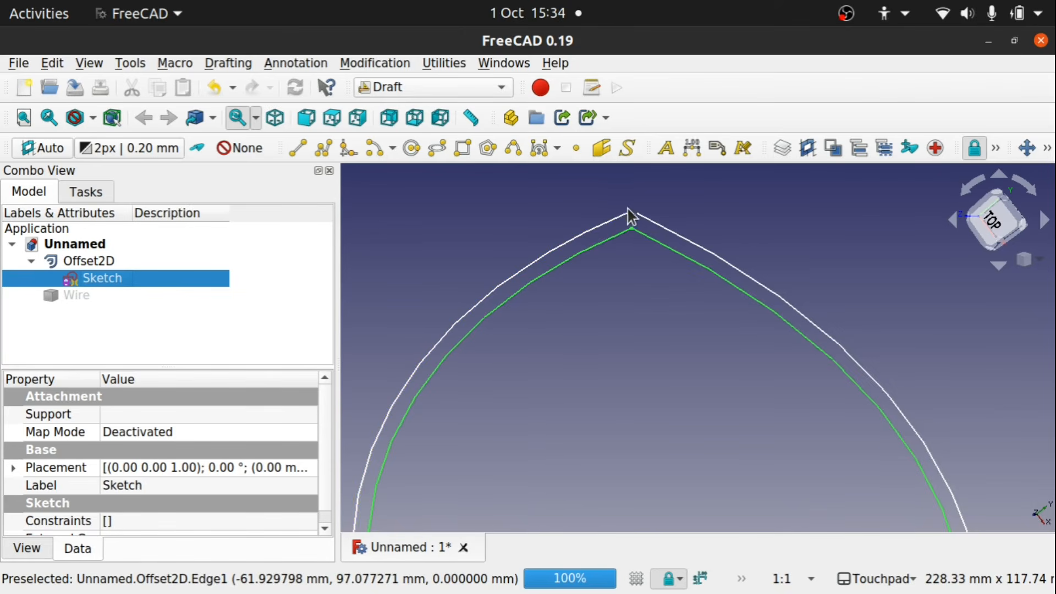
pyautogui.scroll(10, 634, 220)
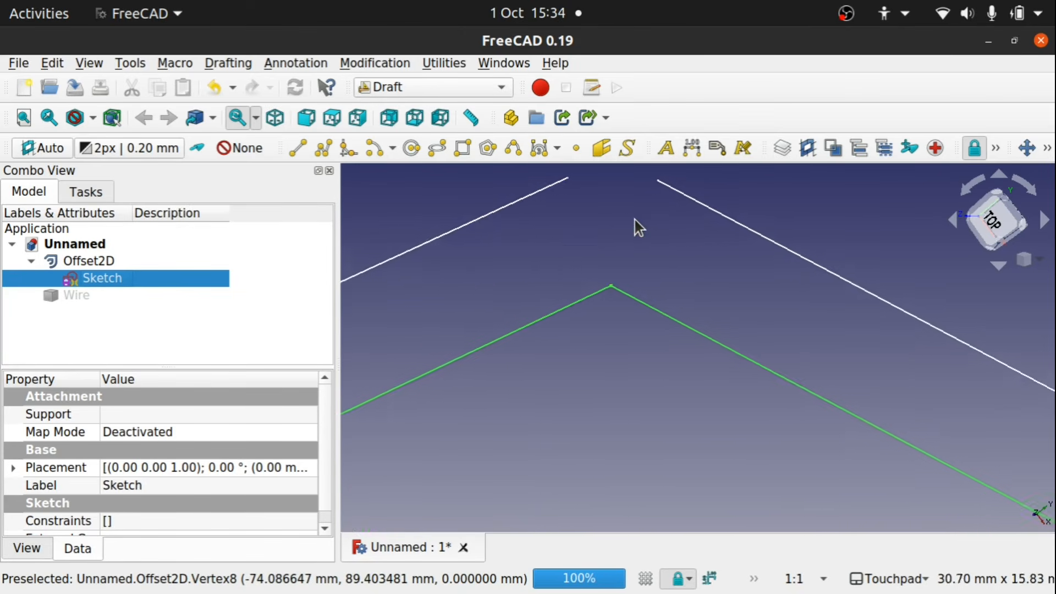
pyautogui.scroll(-15, 635, 220)
pyautogui.scroll(3, 635, 220)
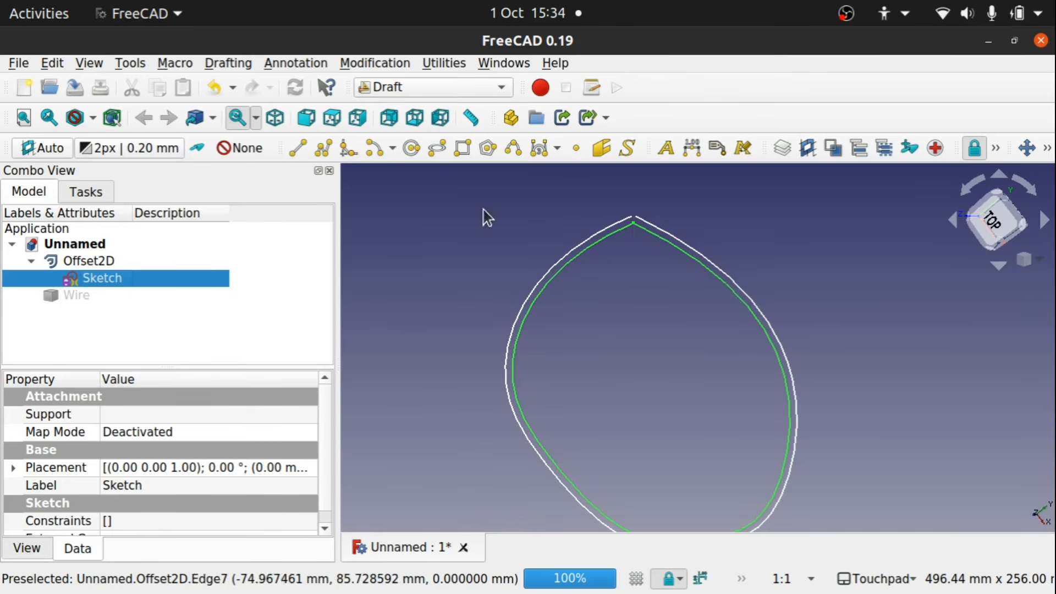
# Delete the Wire, the source Sketch and the Offset2D to empty the document.
pyautogui.click(72, 295)
pyautogui.press('Delete')
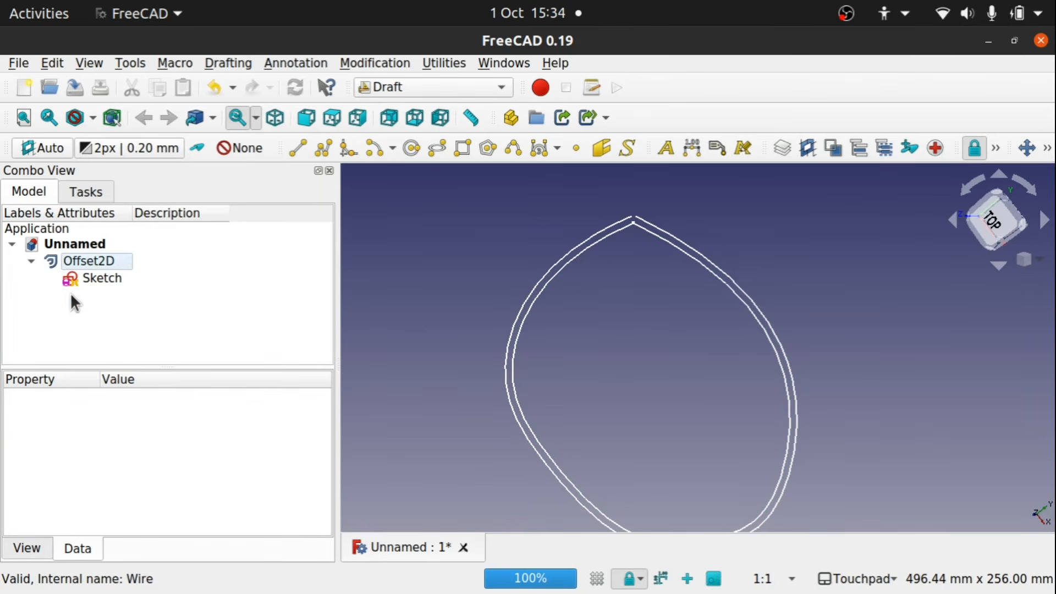
pyautogui.click(82, 263)
pyautogui.click(93, 280)
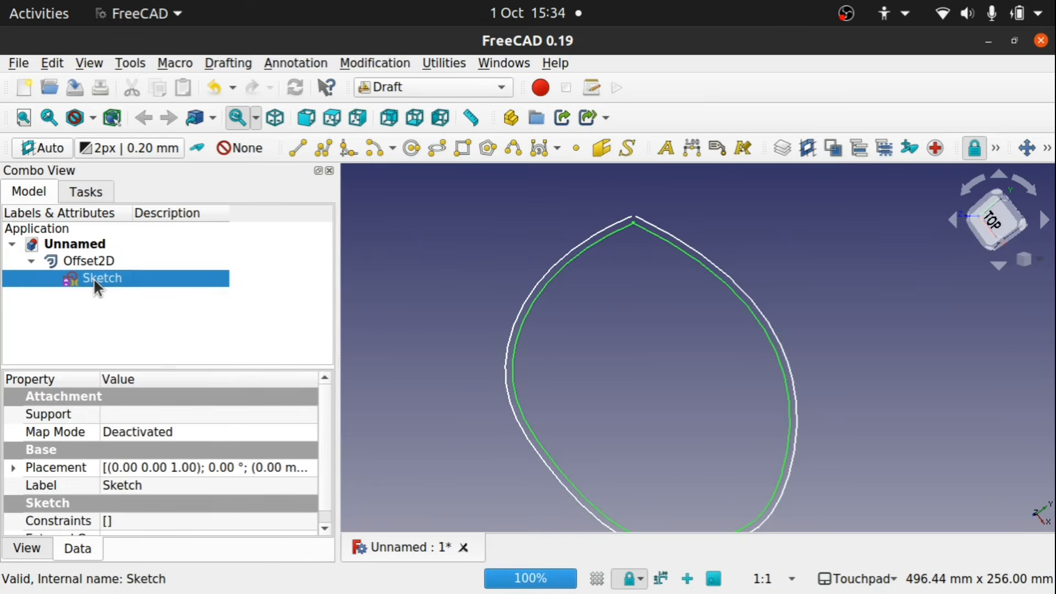
pyautogui.press('Delete')
pyautogui.click(641, 364)
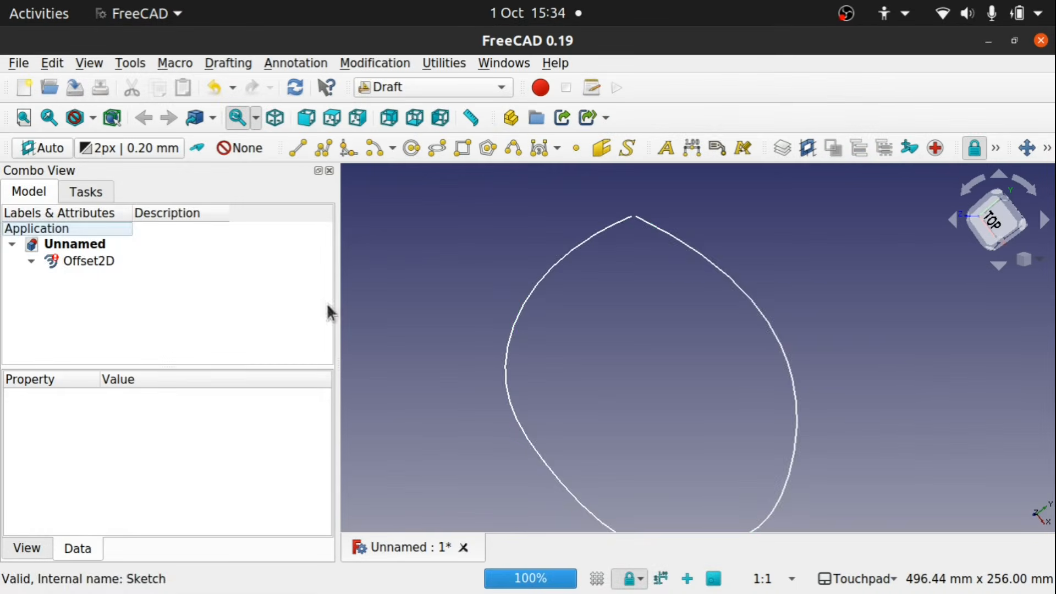
pyautogui.click(87, 260)
pyautogui.press('Delete')
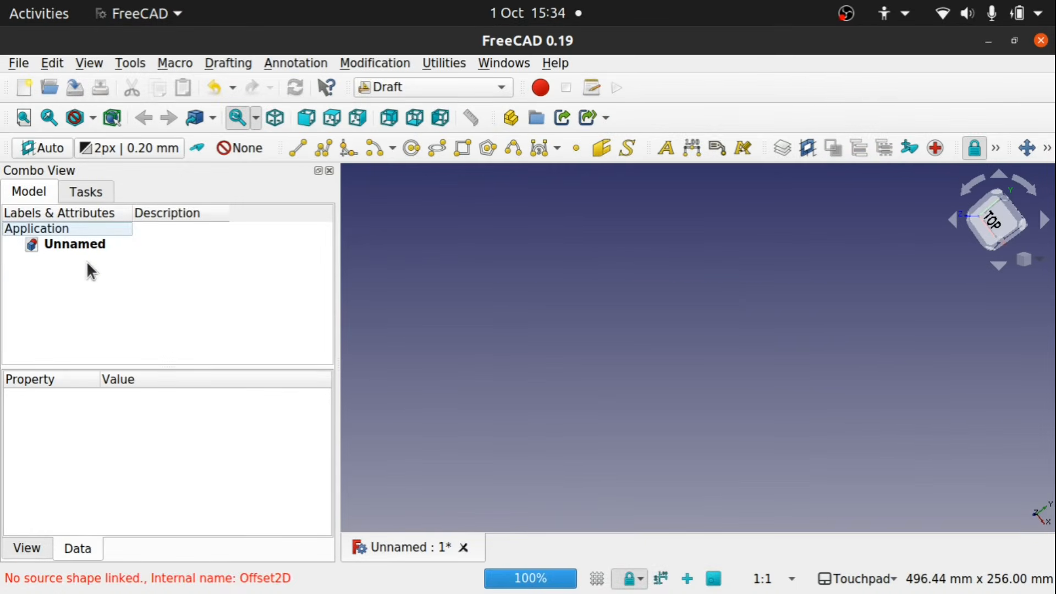
# Switch to the Sketcher workbench and create a new sketch on the XY-Plane with zero offset.
pyautogui.click(427, 96)
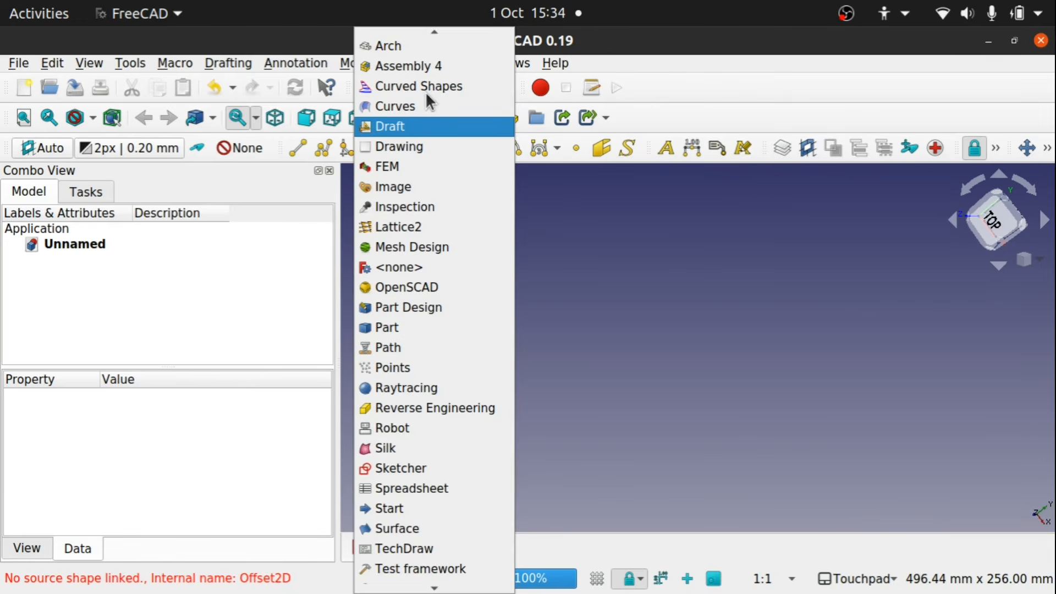
pyautogui.click(438, 473)
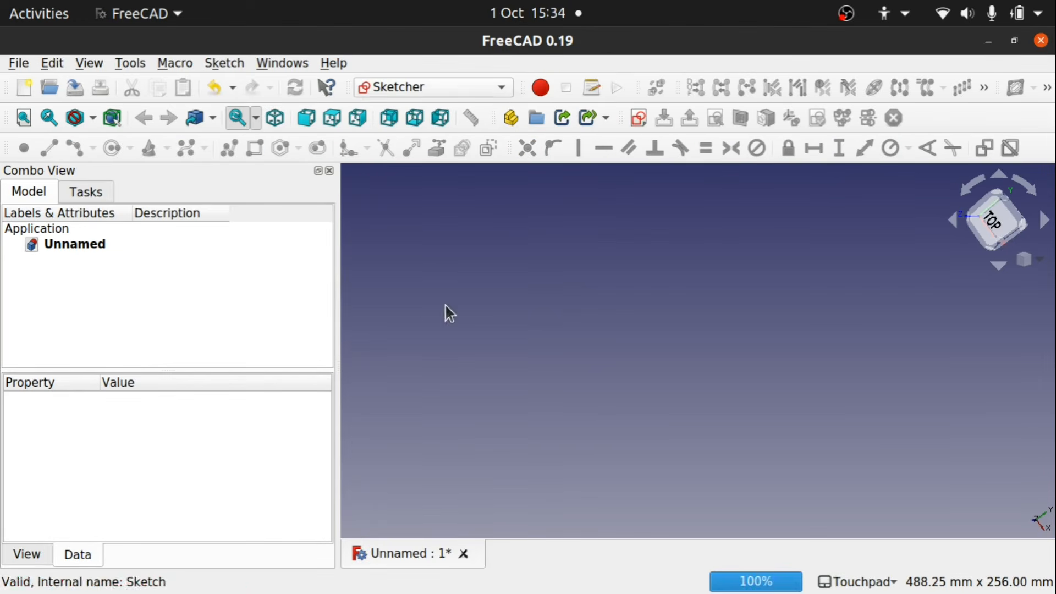
pyautogui.click(632, 117)
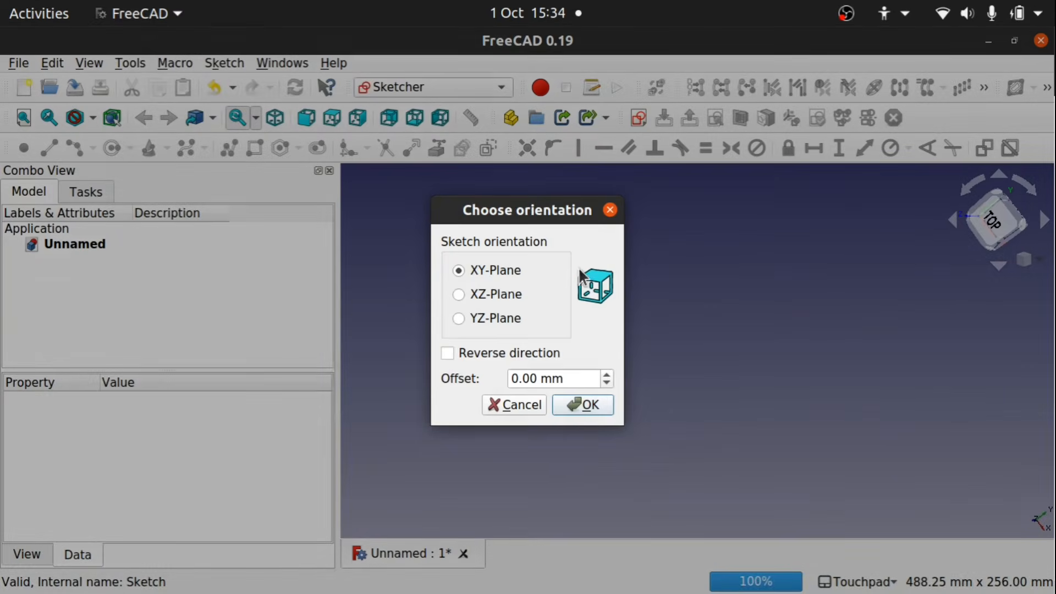
pyautogui.click(584, 406)
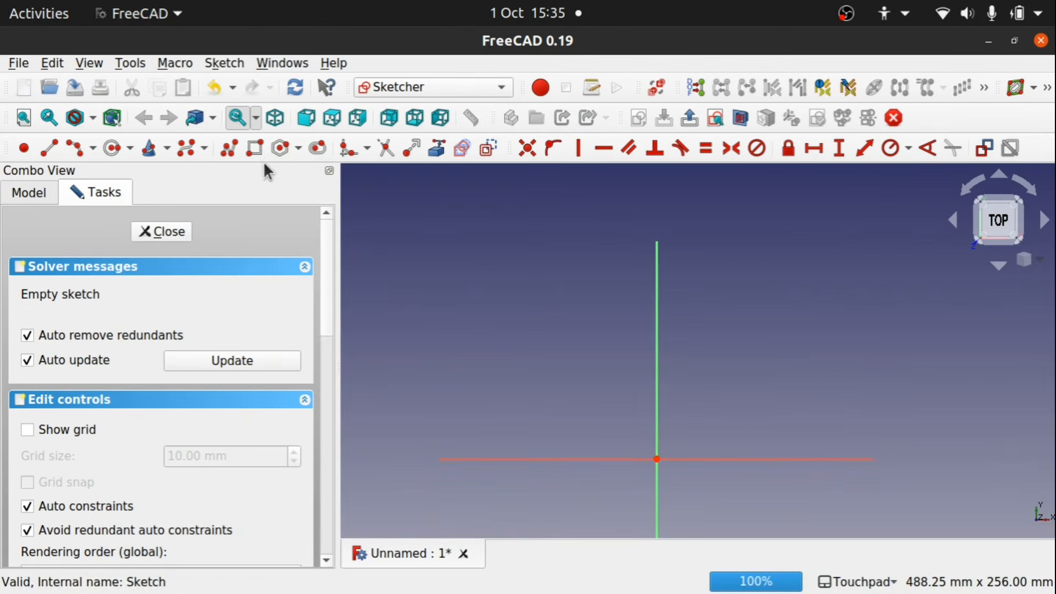
# Draw two overlapping horizontal slots above the horizontal axis, the second one lower and further along, crossing the vertical axis.
pyautogui.click(319, 148)
pyautogui.click(521, 352)
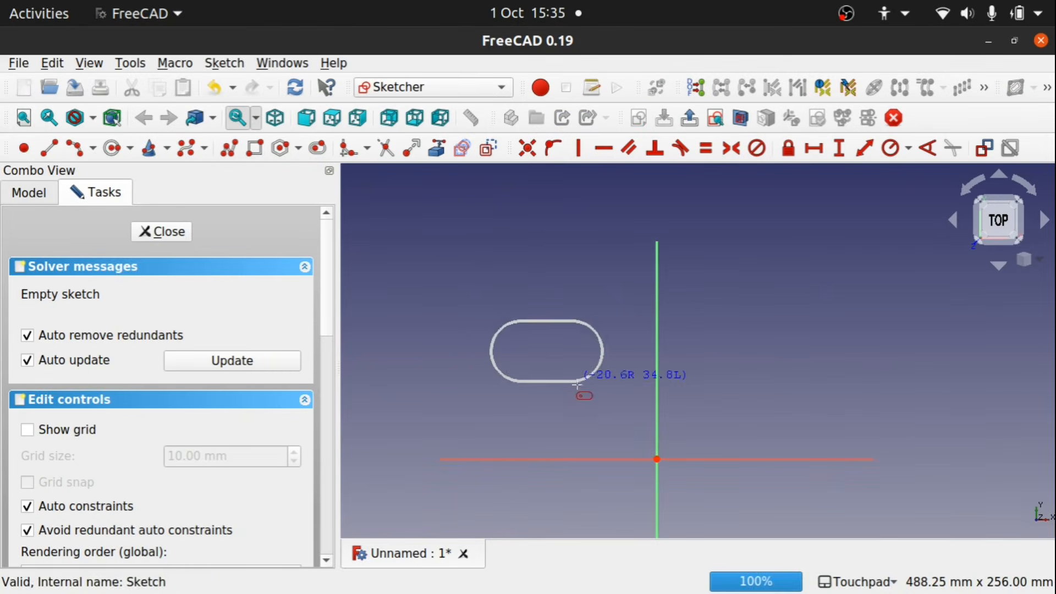
pyautogui.click(599, 400)
pyautogui.click(625, 382)
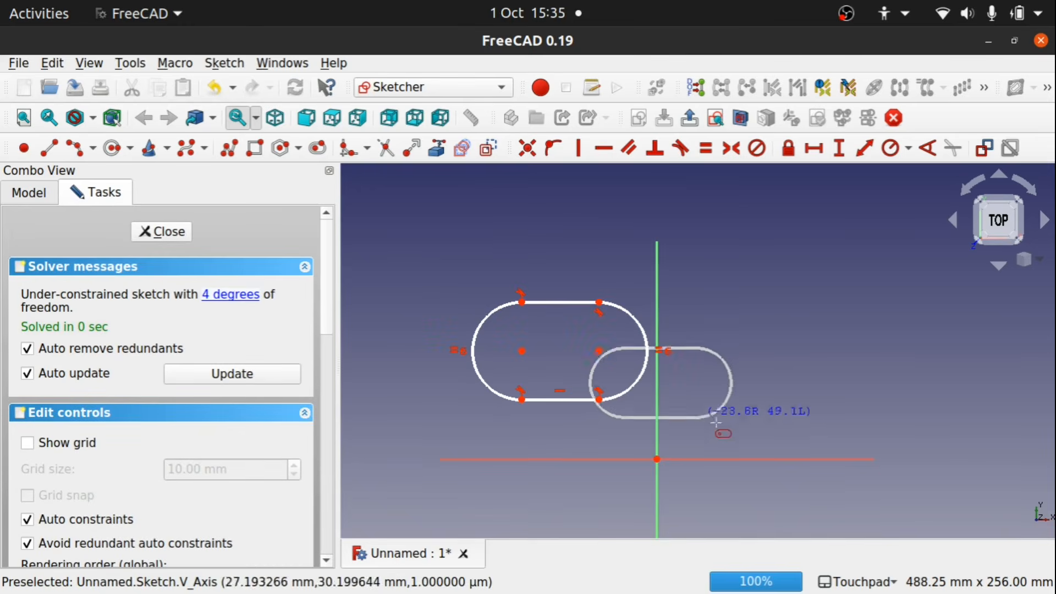
pyautogui.click(743, 435)
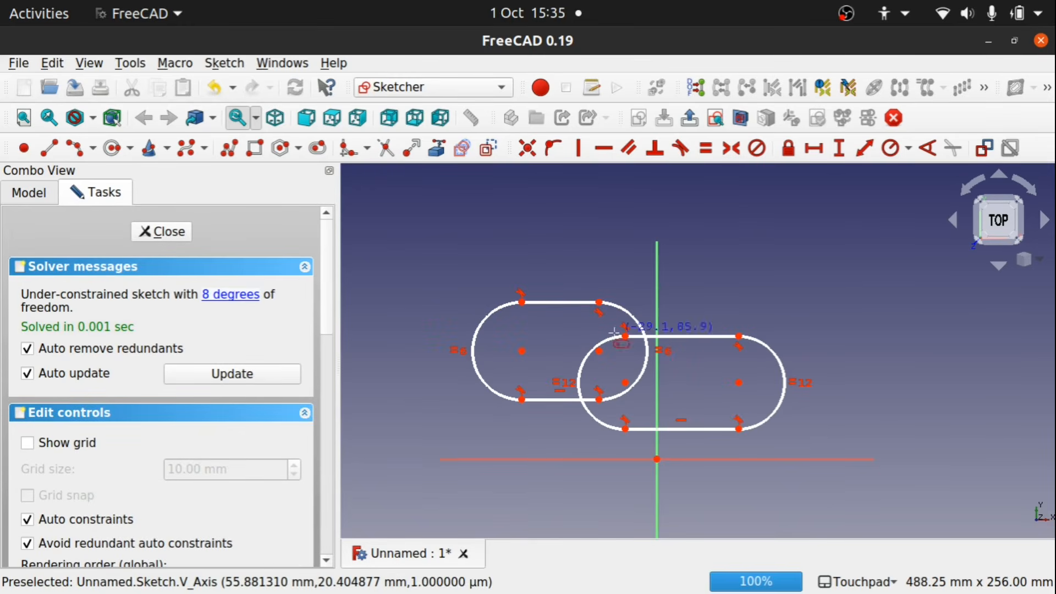
# Trim the overlapping arcs and line ends between the two slots into one closed outline, and leave the sketch.
pyautogui.click(383, 148)
pyautogui.click(633, 387)
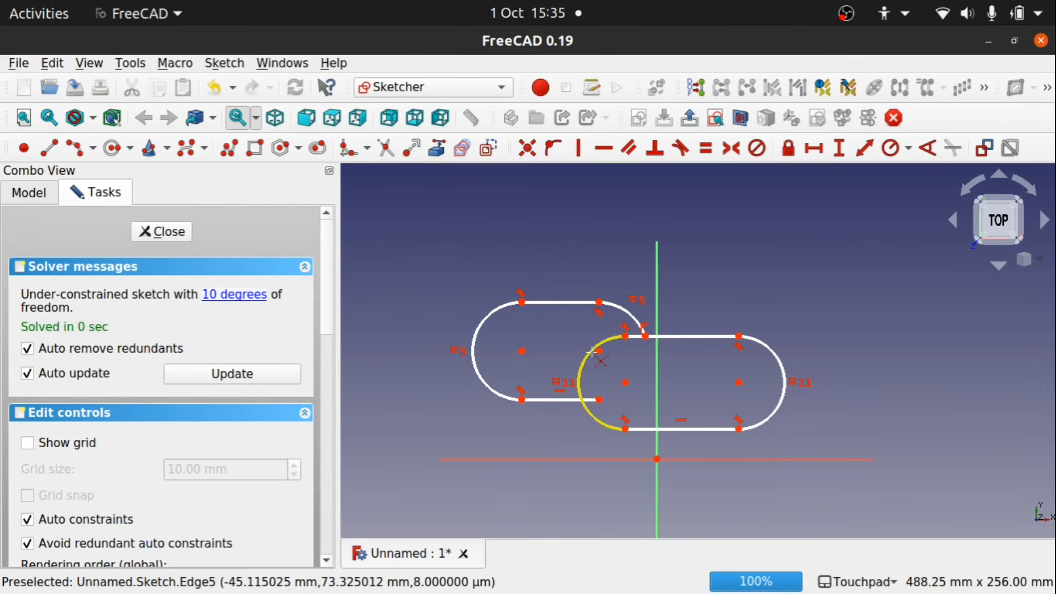
pyautogui.click(590, 357)
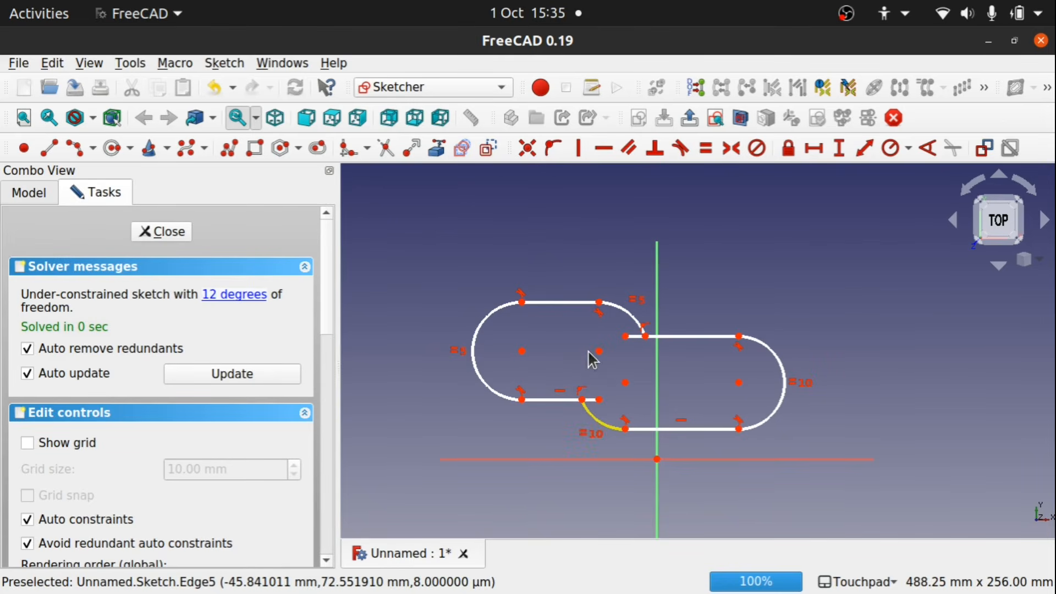
pyautogui.click(592, 401)
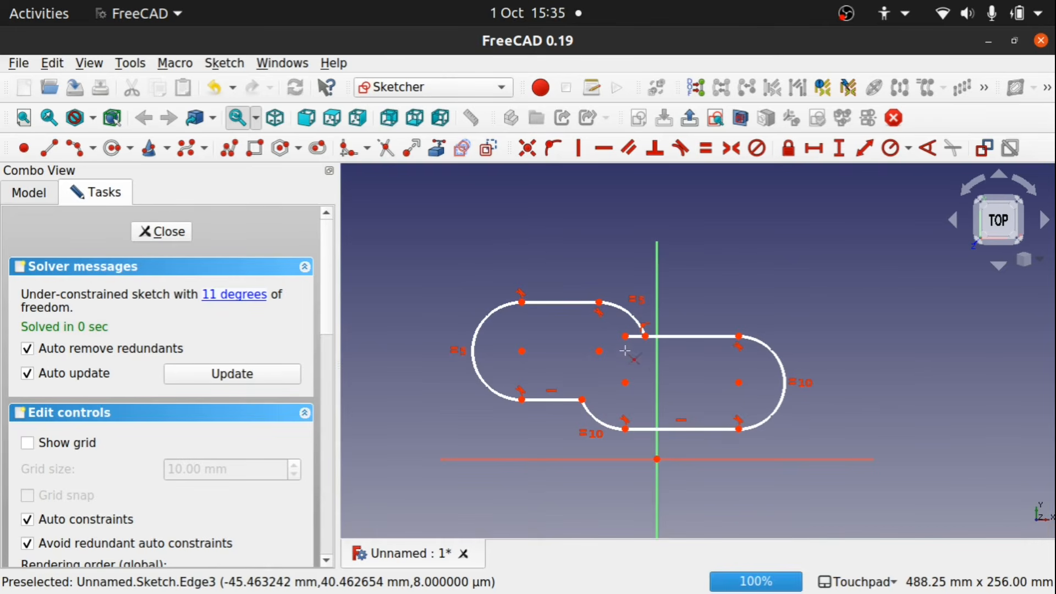
pyautogui.click(633, 337)
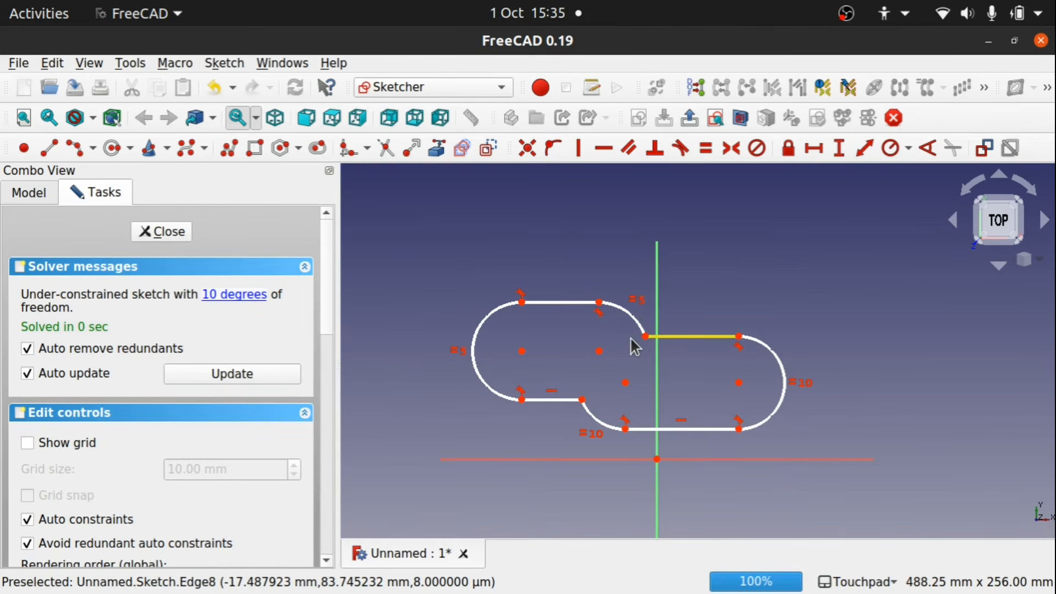
pyautogui.scroll(3, 631, 337)
pyautogui.click(159, 233)
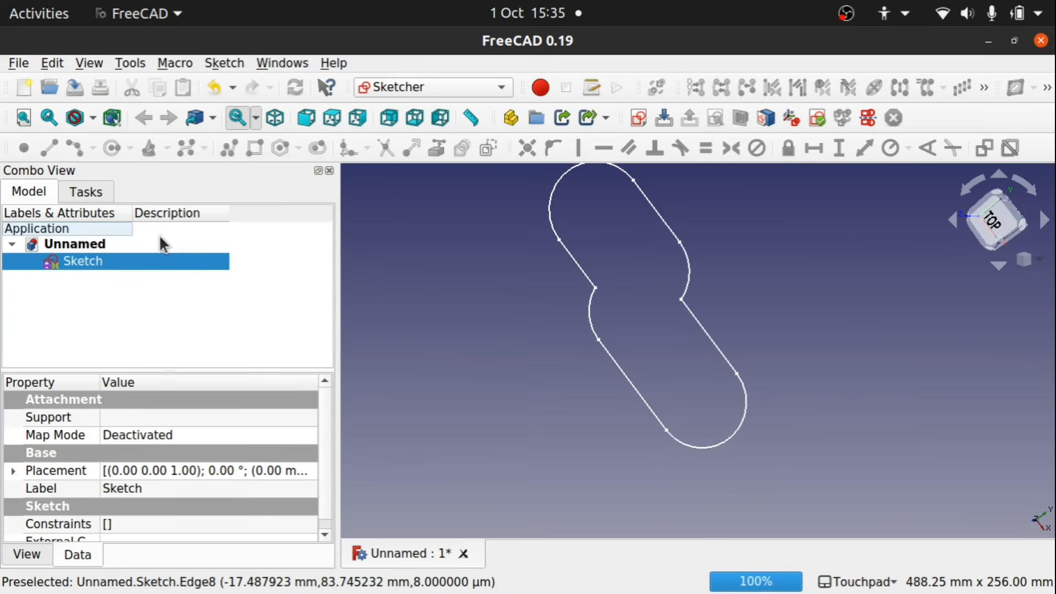
# Try a 2D offset of 10 mm on the Sketch in the Part workbench, with Pipe mode and Arc joins, and cancel it.
pyautogui.moveTo(634, 275)
pyautogui.keyDown('shift'); pyautogui.mouseDown(button='middle')
pyautogui.moveTo(574, 311)
pyautogui.moveTo(602, 327)
pyautogui.mouseUp(button='middle'); pyautogui.keyUp('shift')
pyautogui.click(434, 88)
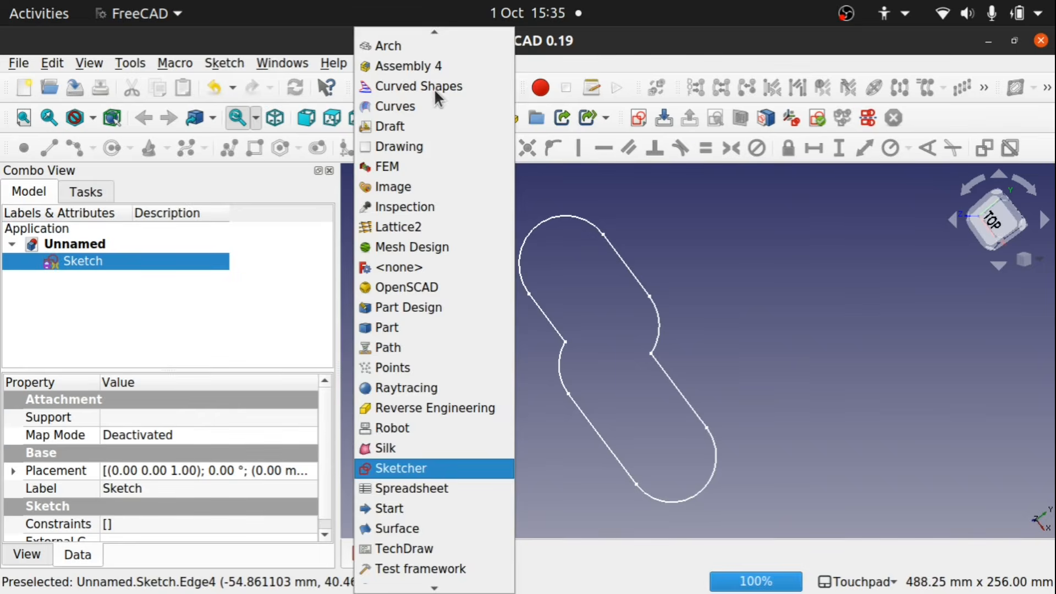
pyautogui.click(443, 328)
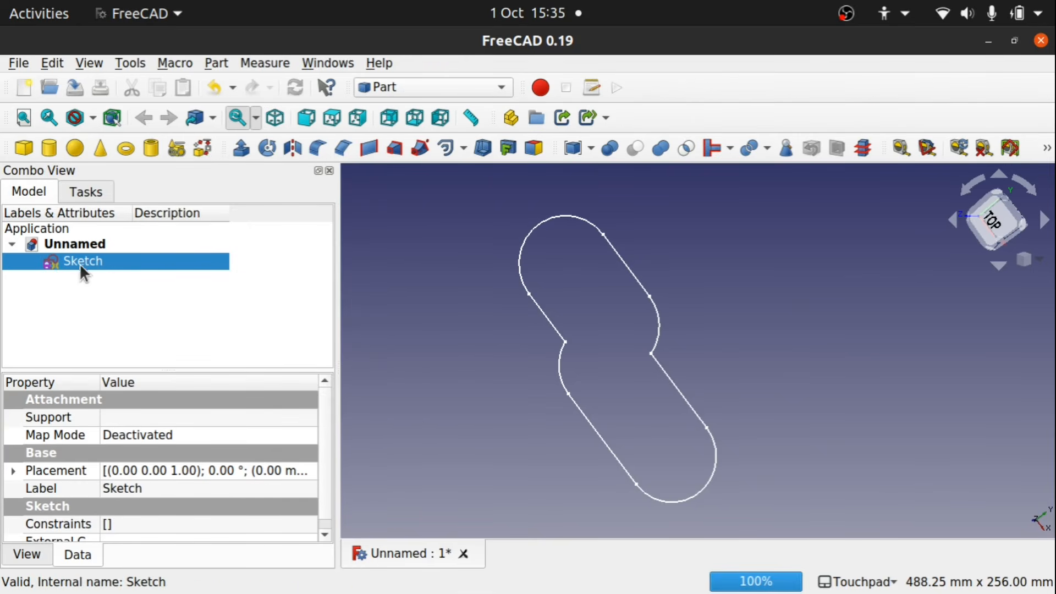
pyautogui.click(454, 147)
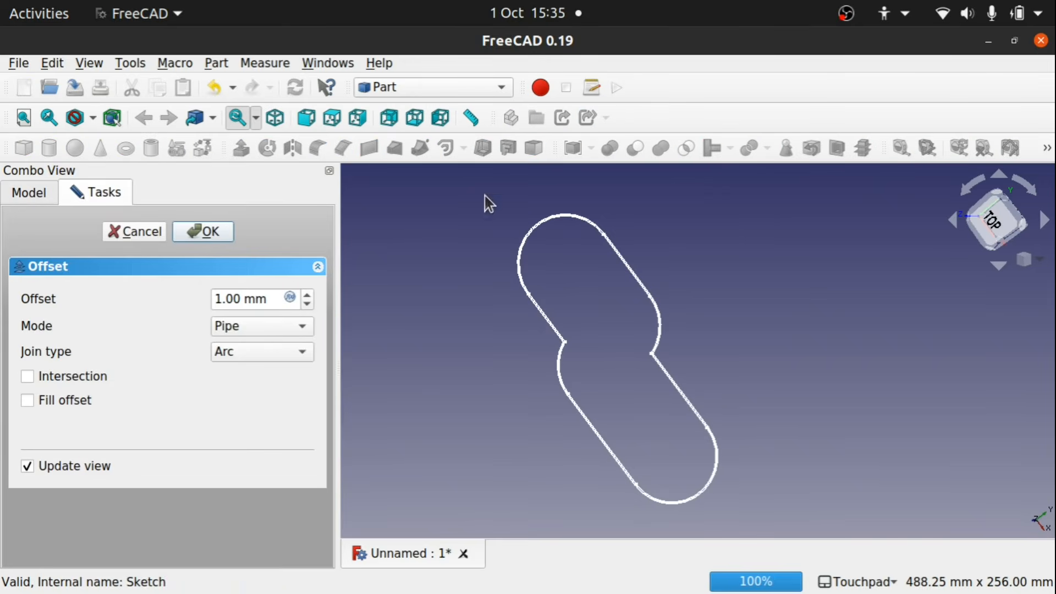
pyautogui.click(220, 298)
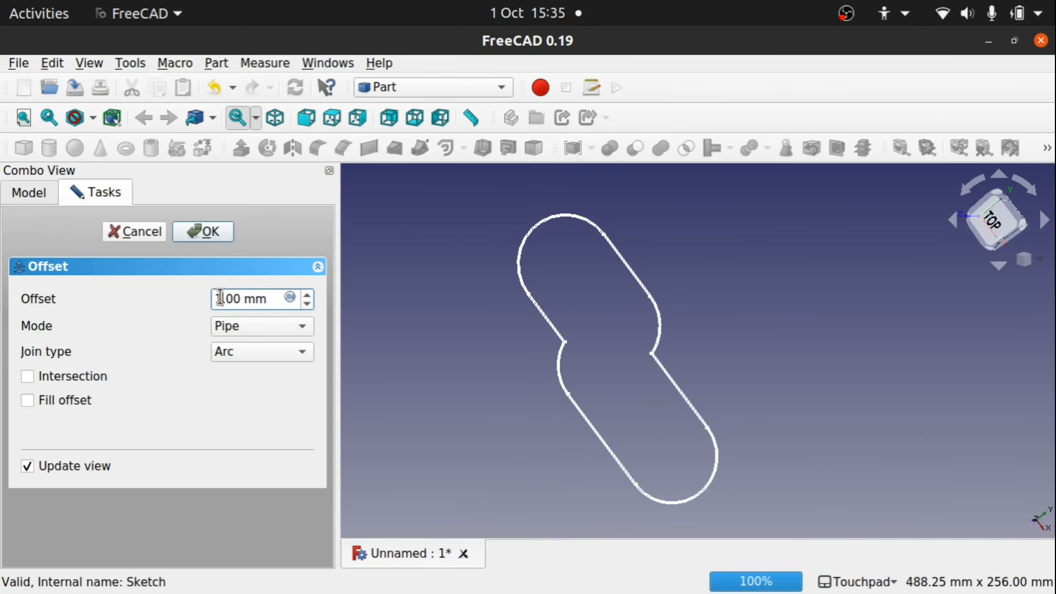
pyautogui.write('0')
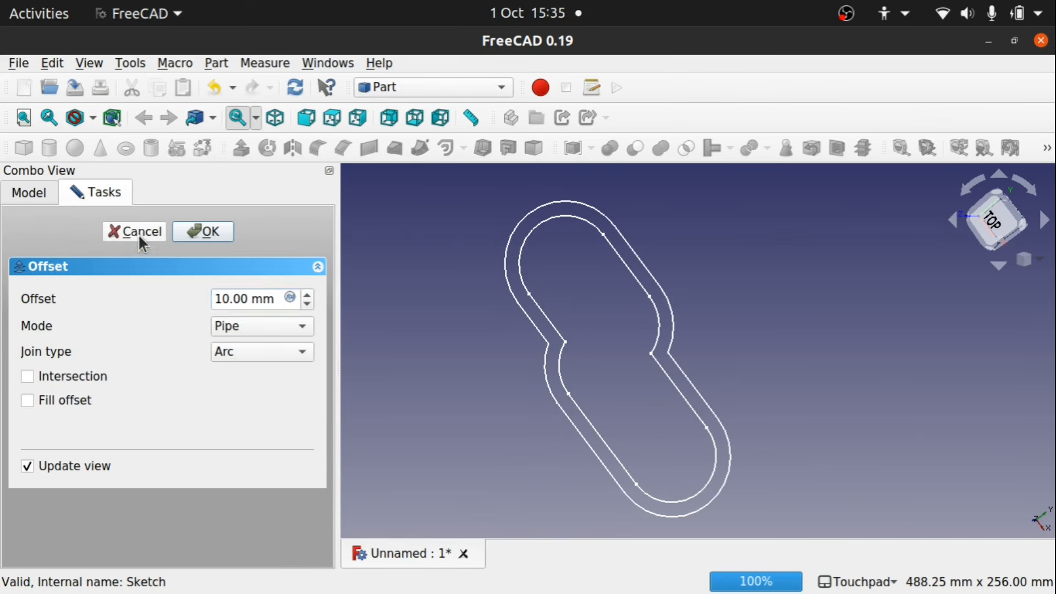
pyautogui.click(137, 232)
# Offset the Sketch outward as a copy with the Draft workbench's Offset tool, picking the distance freehand outside the outline.
pyautogui.click(85, 261)
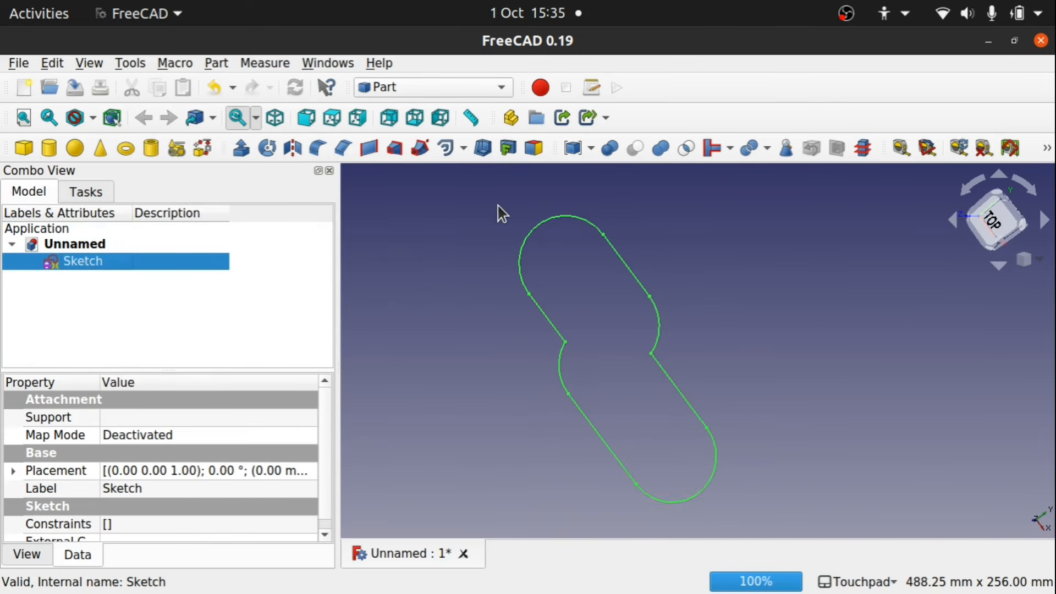
pyautogui.click(476, 88)
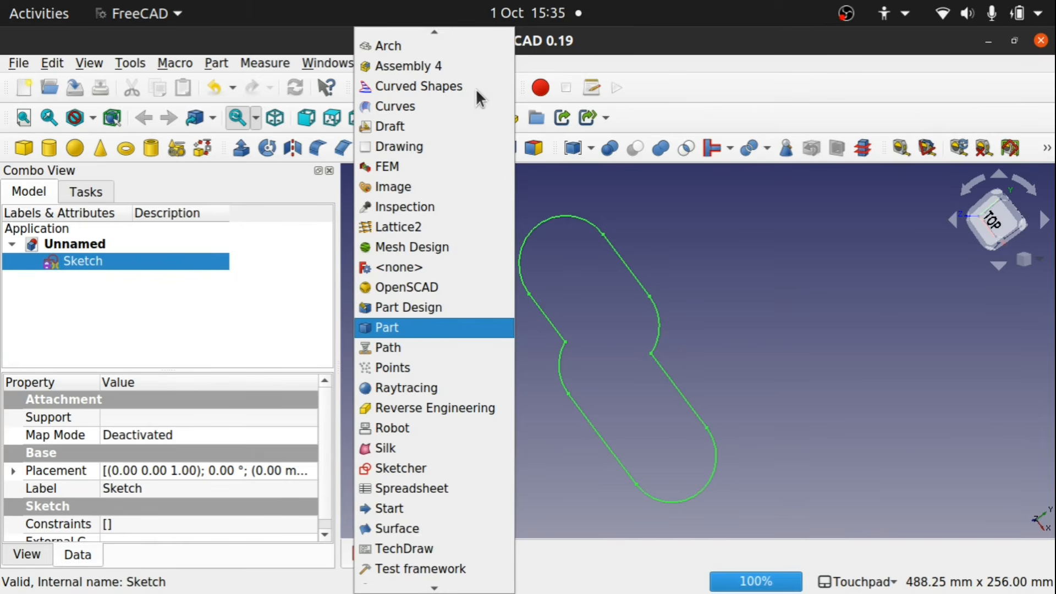
pyautogui.click(431, 124)
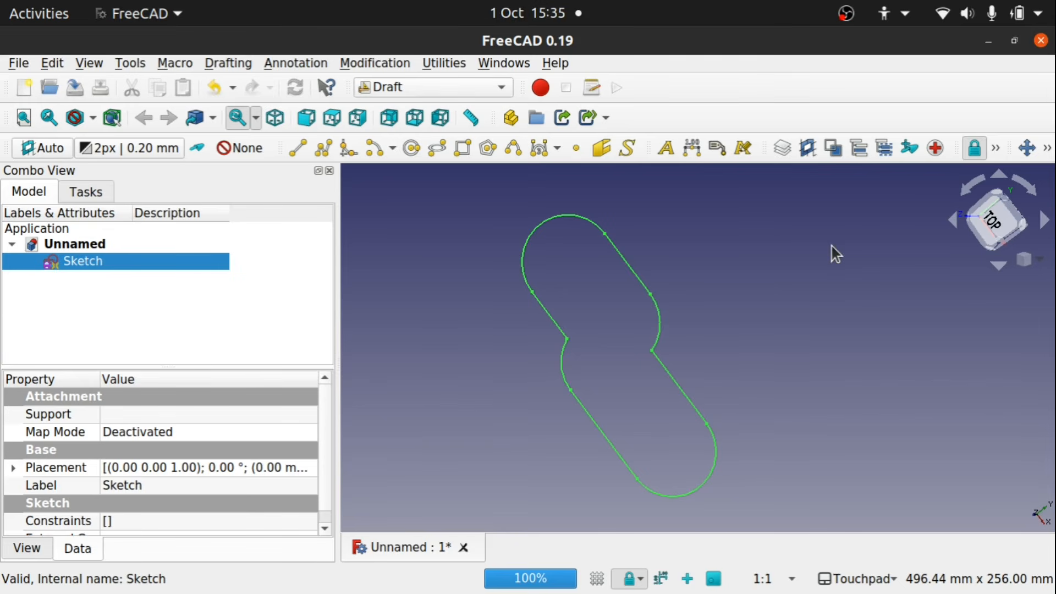
pyautogui.click(1047, 148)
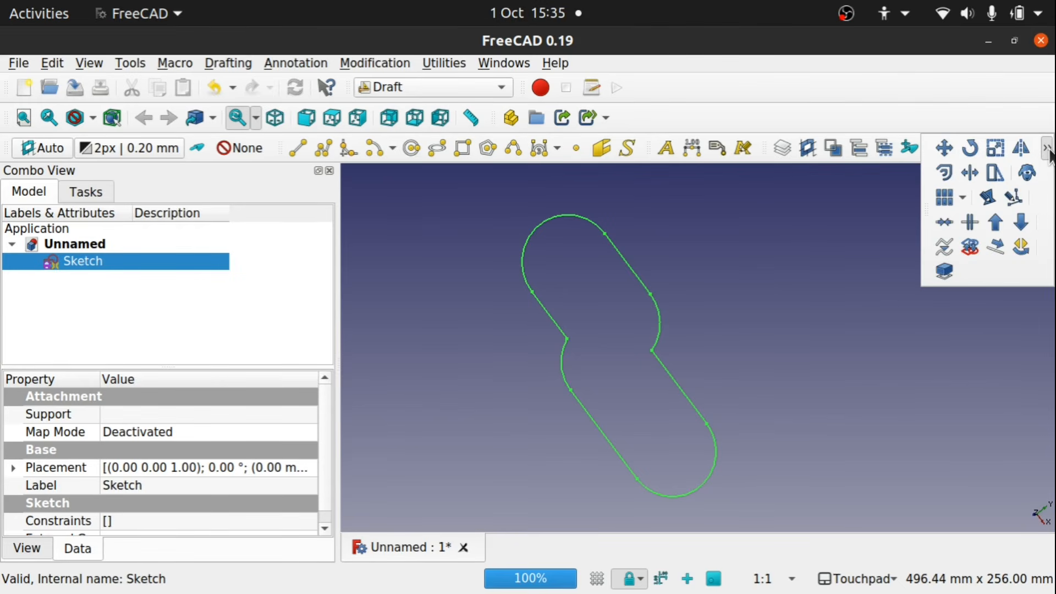
pyautogui.click(937, 173)
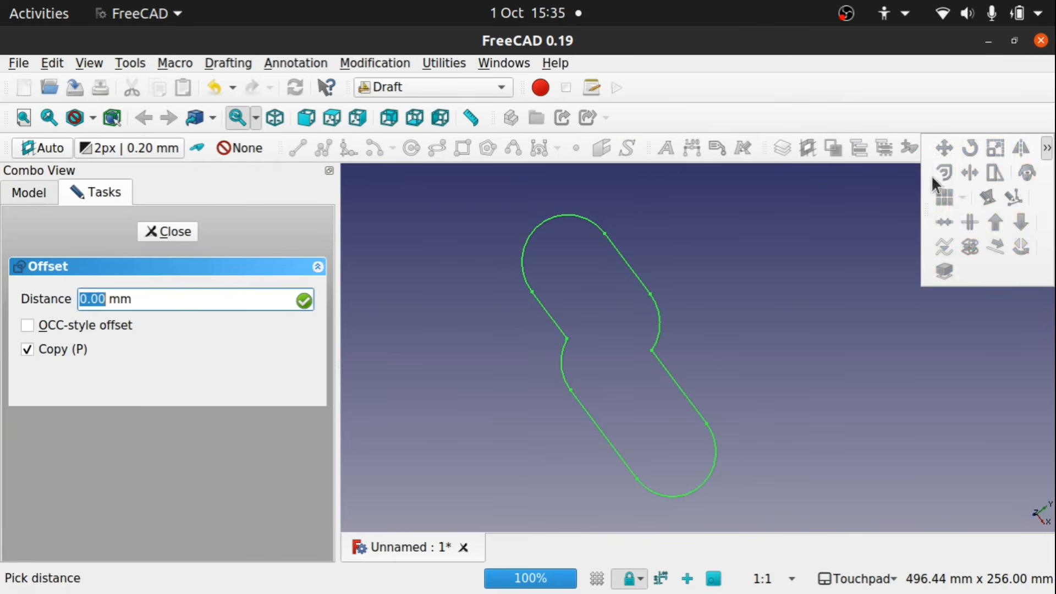
pyautogui.click(694, 312)
# Examine the corners of the Draft offset outline against the source Sketch, at close range and as a whole.
pyautogui.scroll(5, 655, 345)
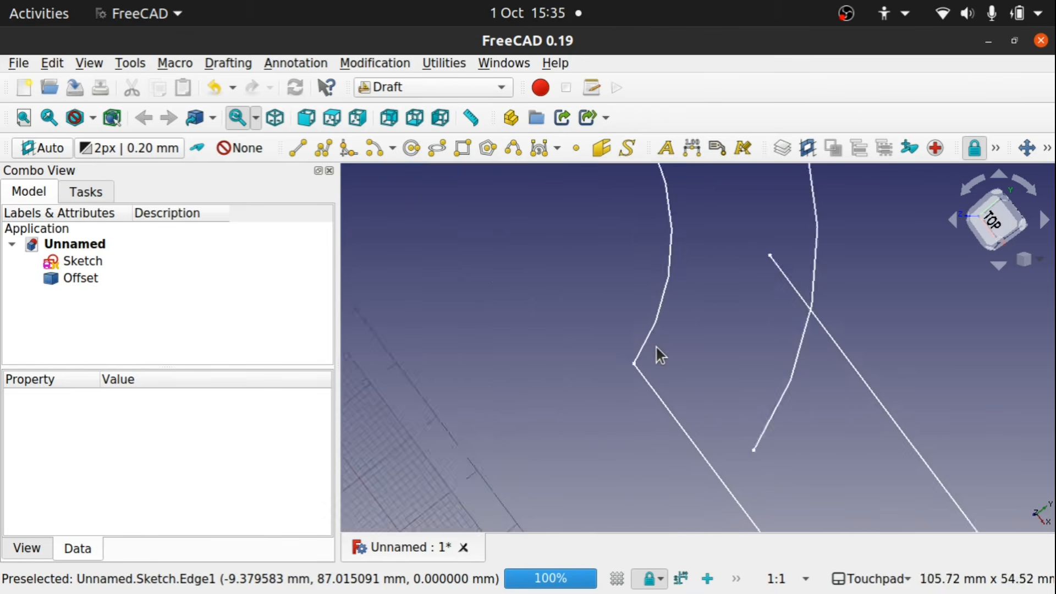
pyautogui.scroll(-8, 655, 345)
pyautogui.scroll(3, 656, 346)
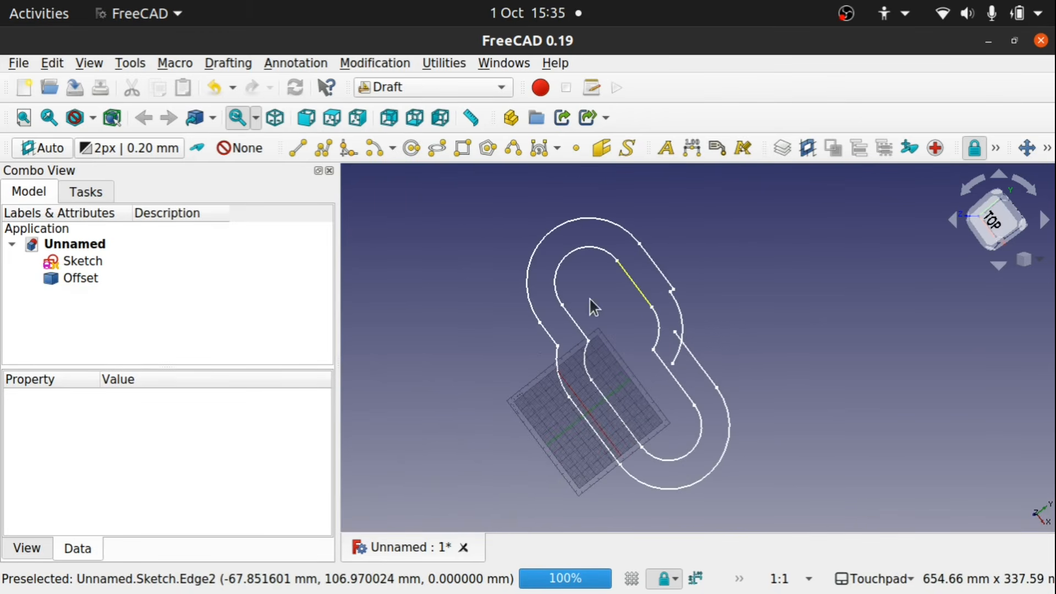
pyautogui.scroll(5, 662, 272)
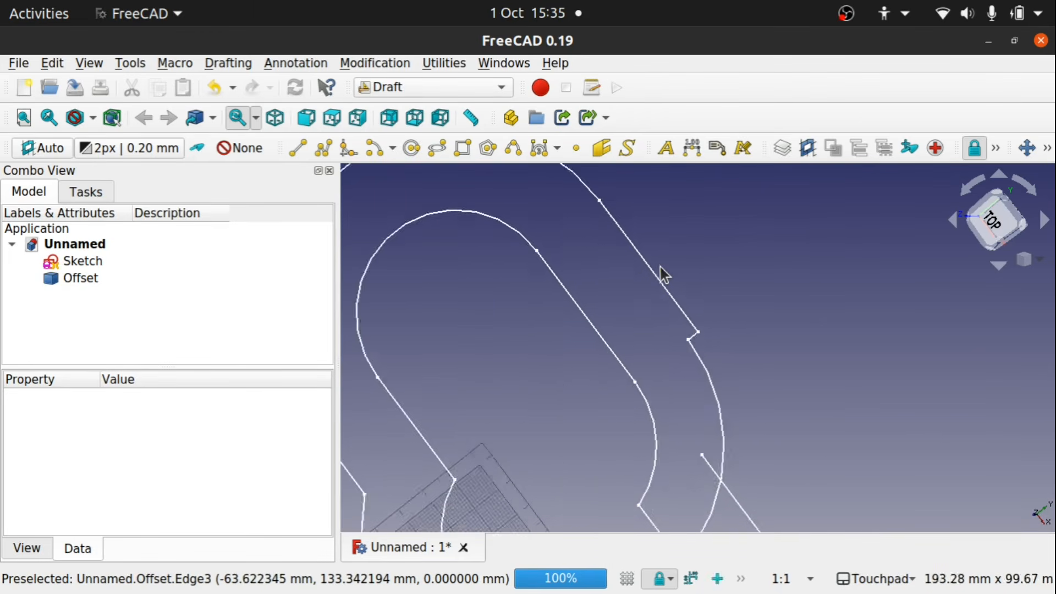
pyautogui.scroll(-6, 663, 274)
pyautogui.scroll(5, 683, 329)
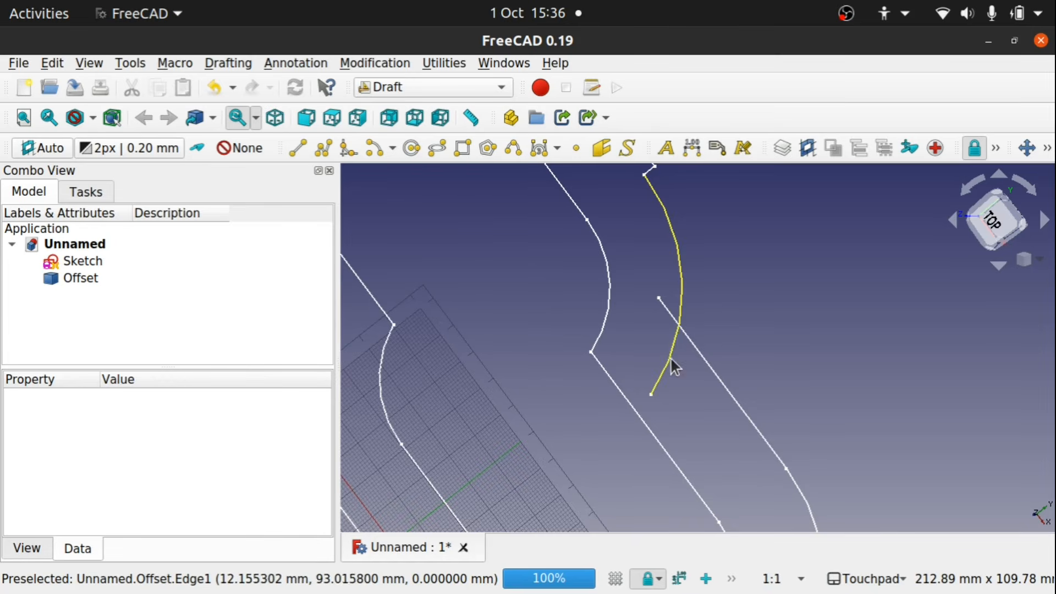
pyautogui.scroll(-3, 693, 355)
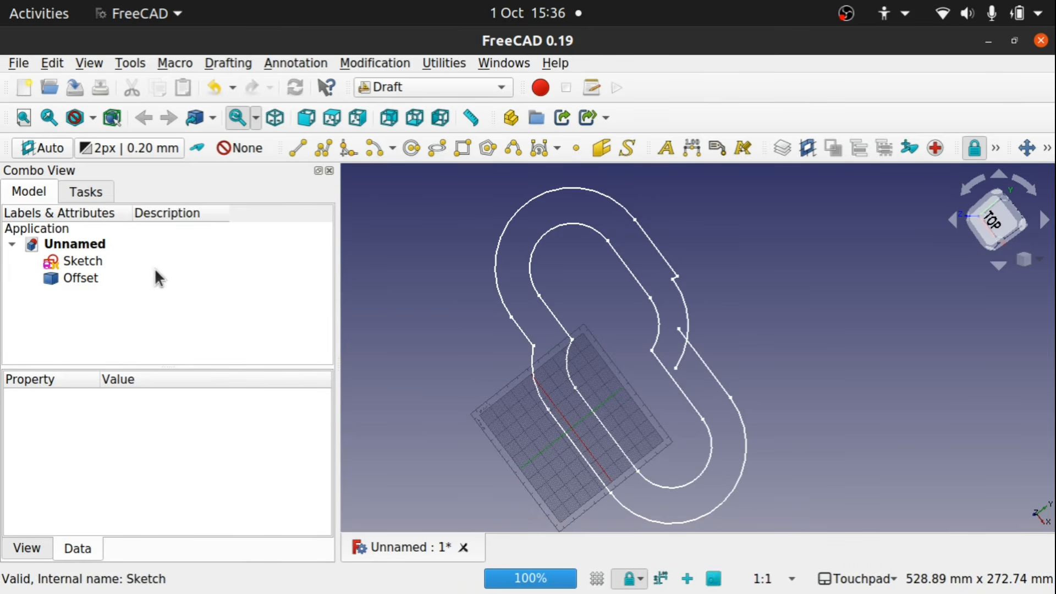
# Delete the Offset object from the model tree.
pyautogui.click(84, 279)
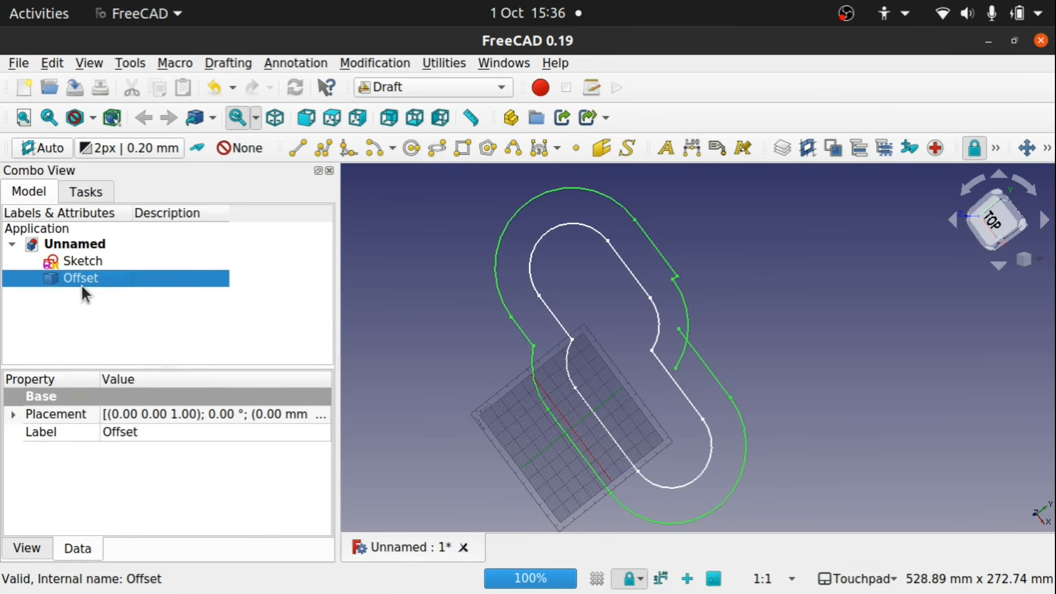
pyautogui.press('Delete')
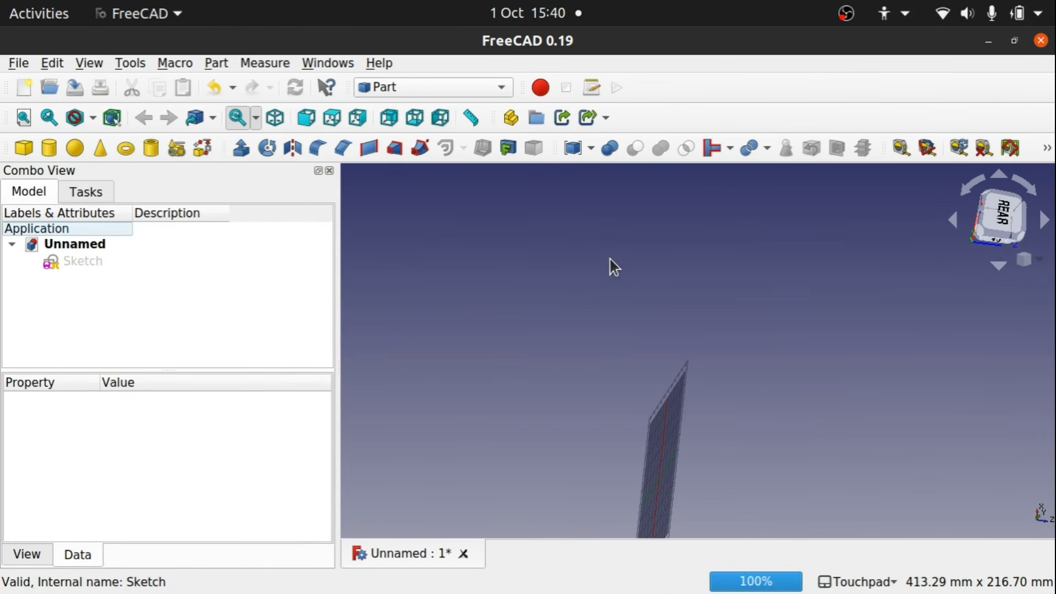
# Create a Plane primitive with a length of 50 mm and a width of 50 mm in the Part workbench.
pyautogui.click(175, 149)
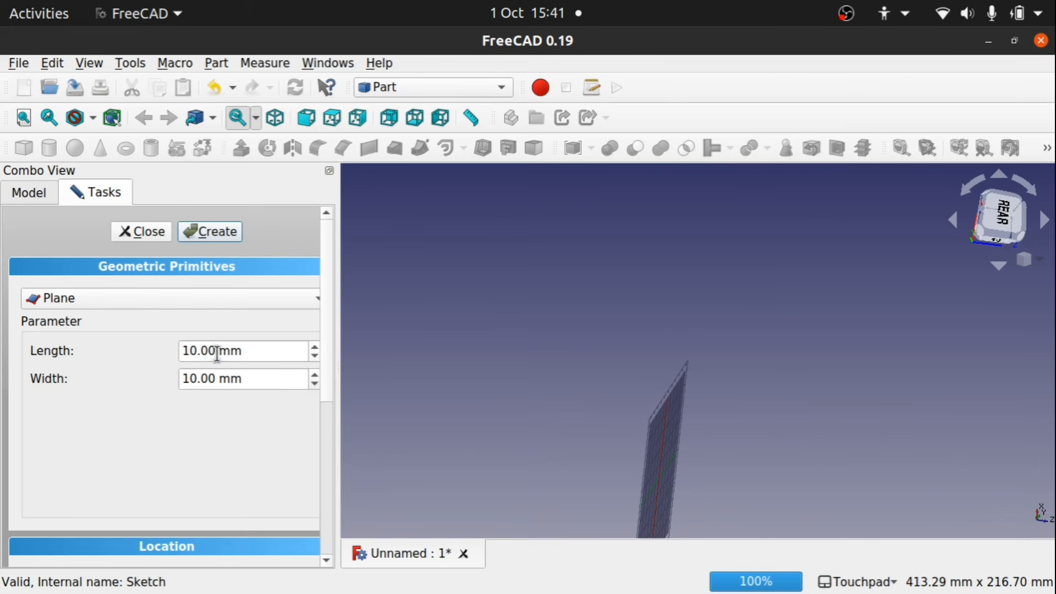
pyautogui.moveTo(217, 353); pyautogui.dragTo(94, 358)
pyautogui.write('5-')
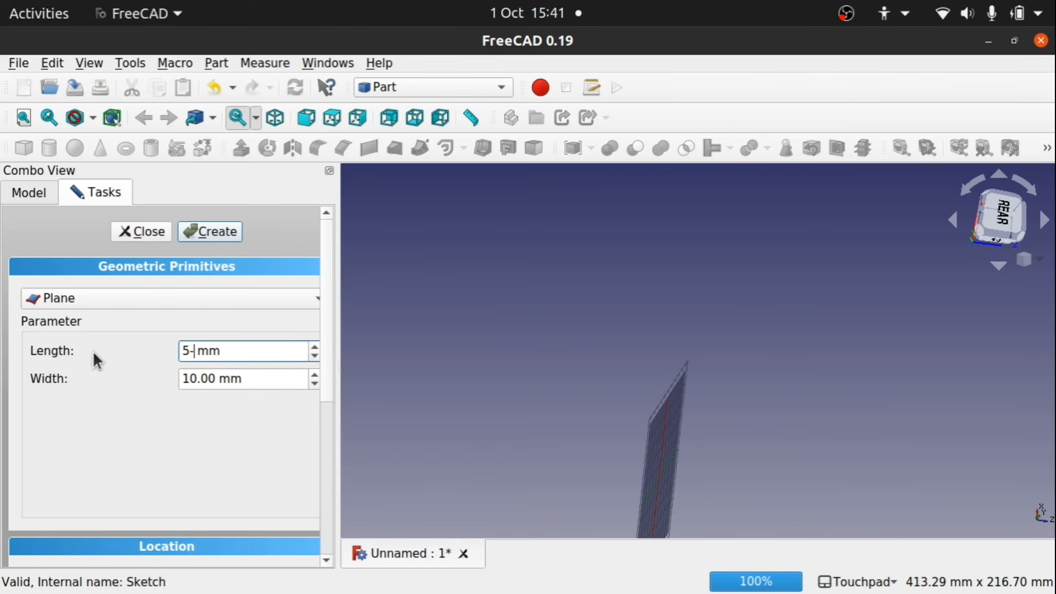
pyautogui.press('BackSpace')
pyautogui.write('0')
pyautogui.click(199, 378)
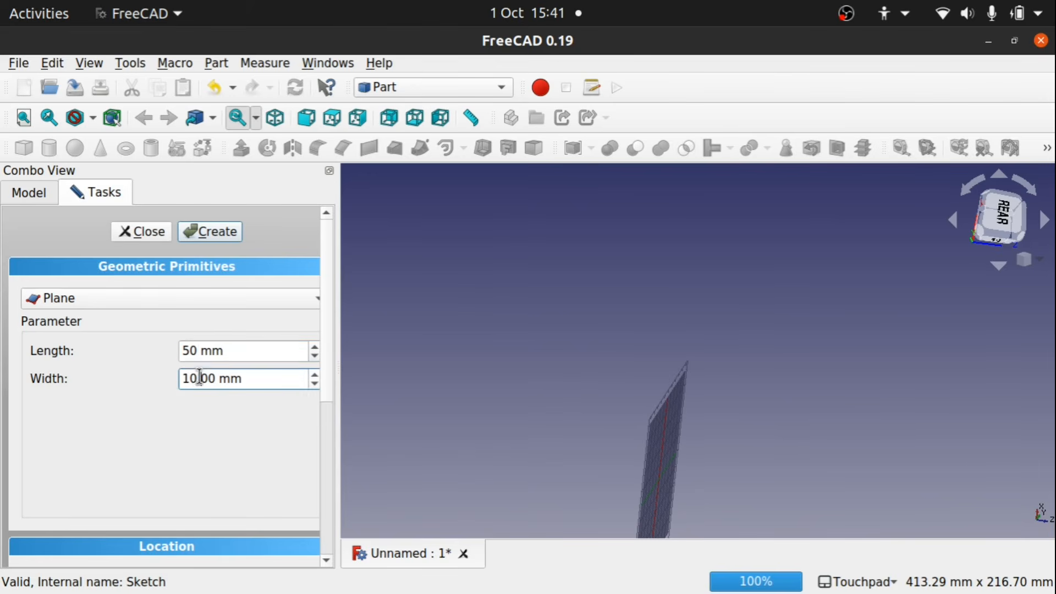
pyautogui.moveTo(200, 377); pyautogui.dragTo(149, 382)
pyautogui.write('50.')
pyautogui.click(209, 231)
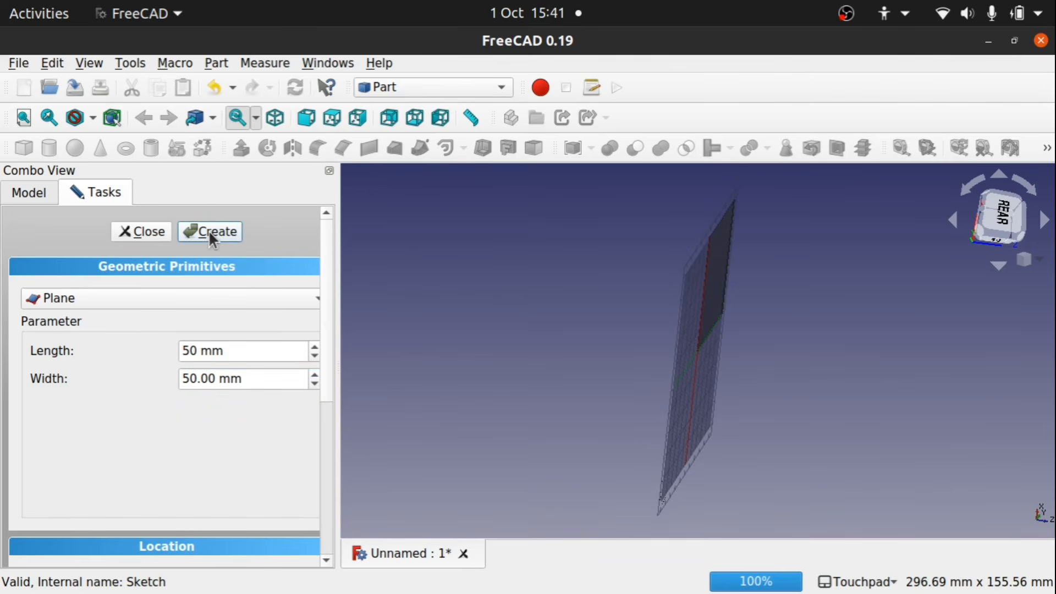
pyautogui.keyDown('alt'); pyautogui.moveTo(667, 310); pyautogui.dragTo(483, 345); pyautogui.keyUp('alt')
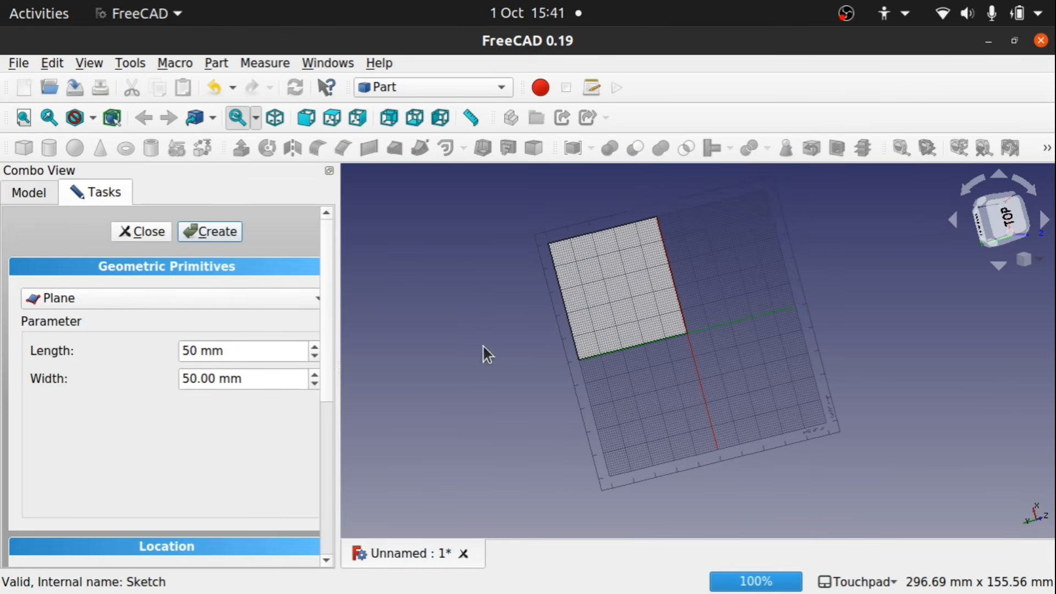
pyautogui.click(147, 235)
# Turn off the drawing grid in the Draft workbench and return to the Part workbench.
pyautogui.click(428, 87)
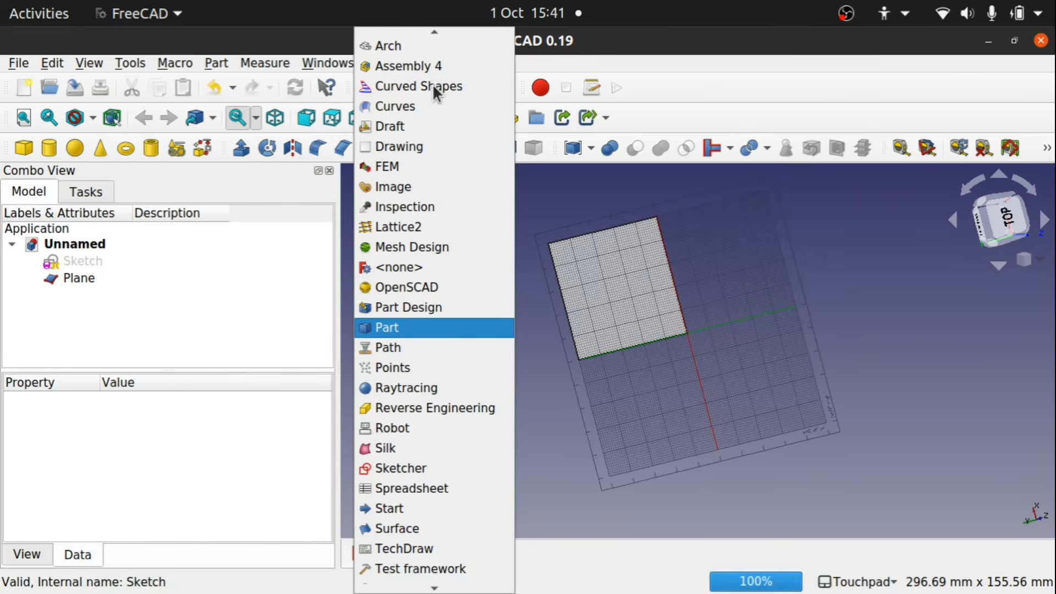
pyautogui.click(405, 133)
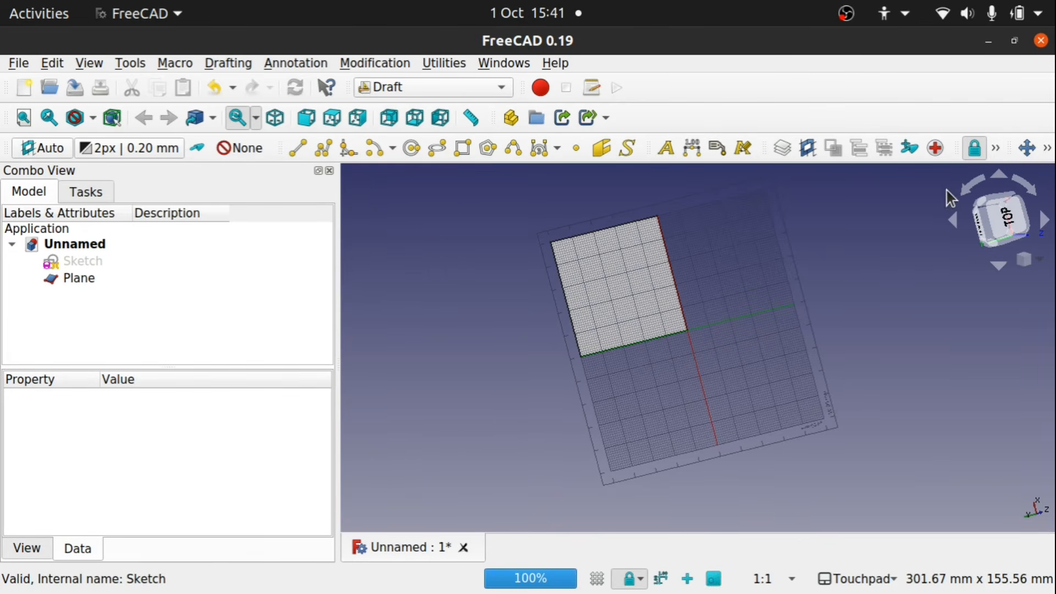
pyautogui.click(995, 148)
pyautogui.click(995, 145)
pyautogui.click(976, 214)
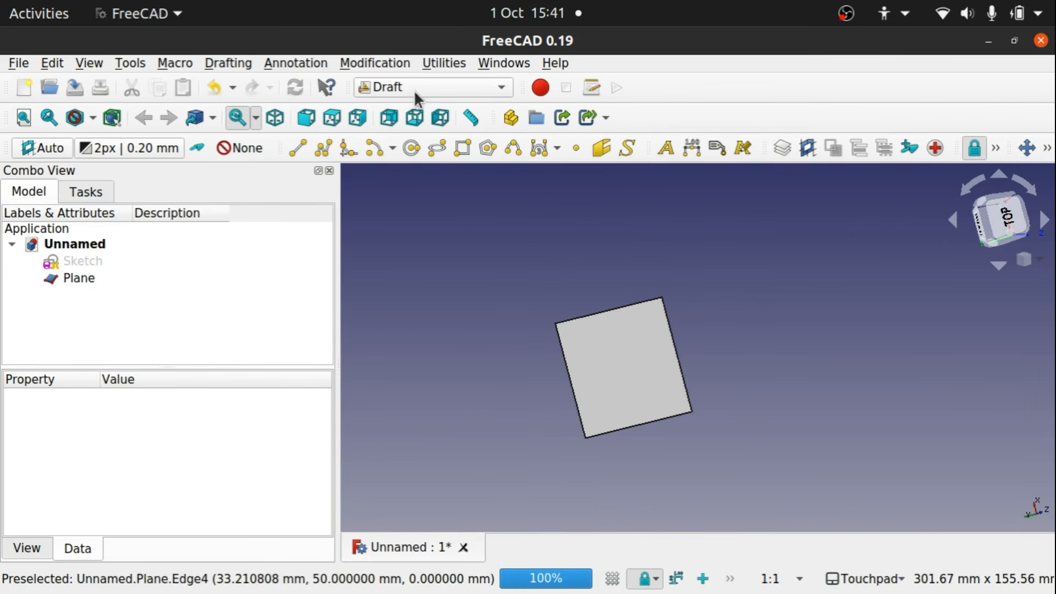
pyautogui.click(428, 88)
pyautogui.click(427, 328)
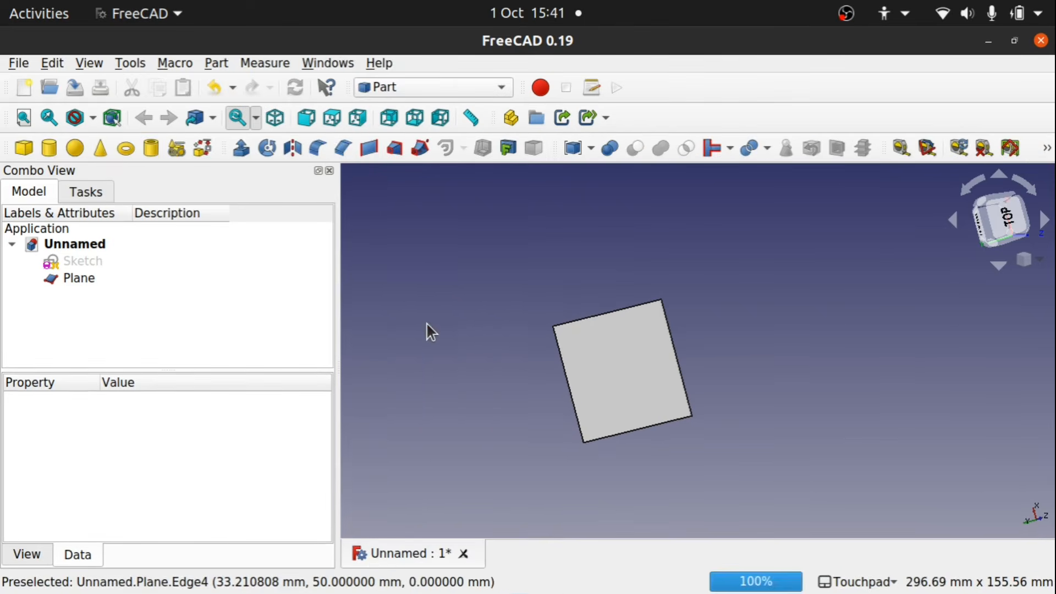
# Start a 2D Offset of the Plane with a 10 mm offset in Pipe mode with the Arc join type.
pyautogui.click(634, 327)
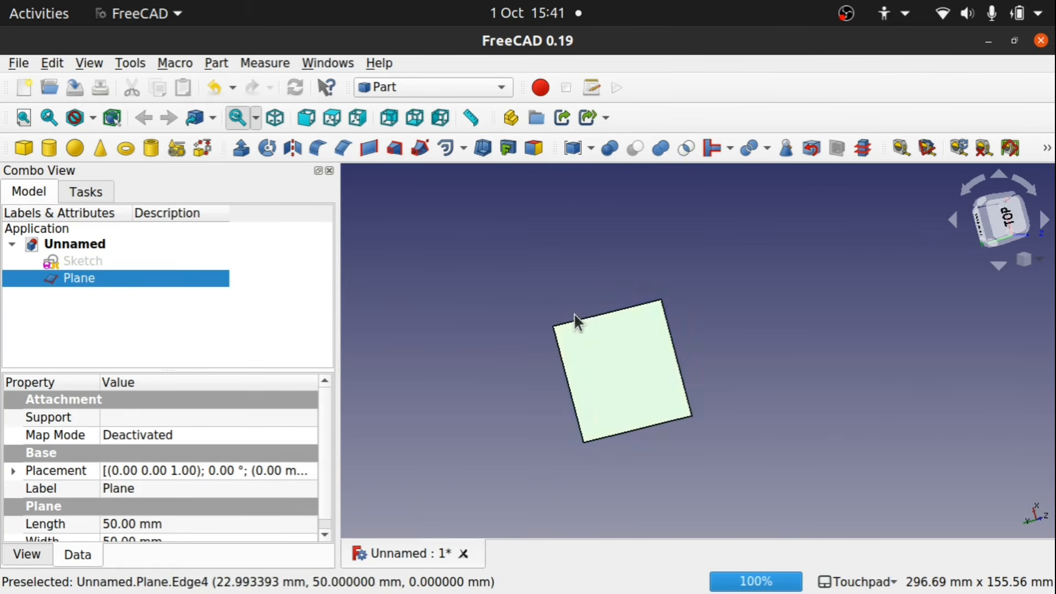
pyautogui.click(446, 145)
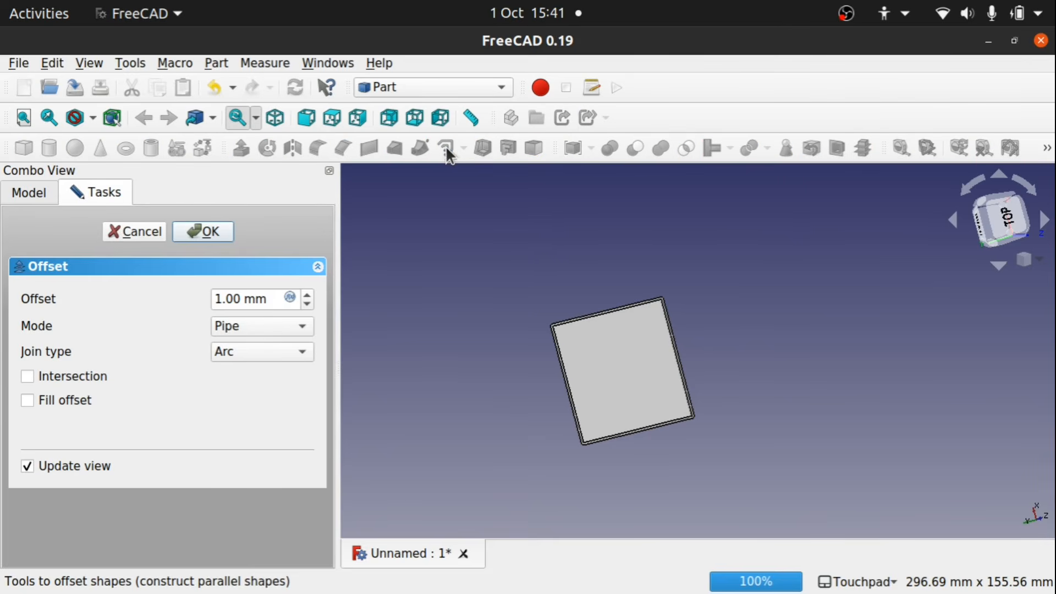
pyautogui.keyDown('alt'); pyautogui.moveTo(637, 427); pyautogui.dragTo(592, 427); pyautogui.keyUp('alt')
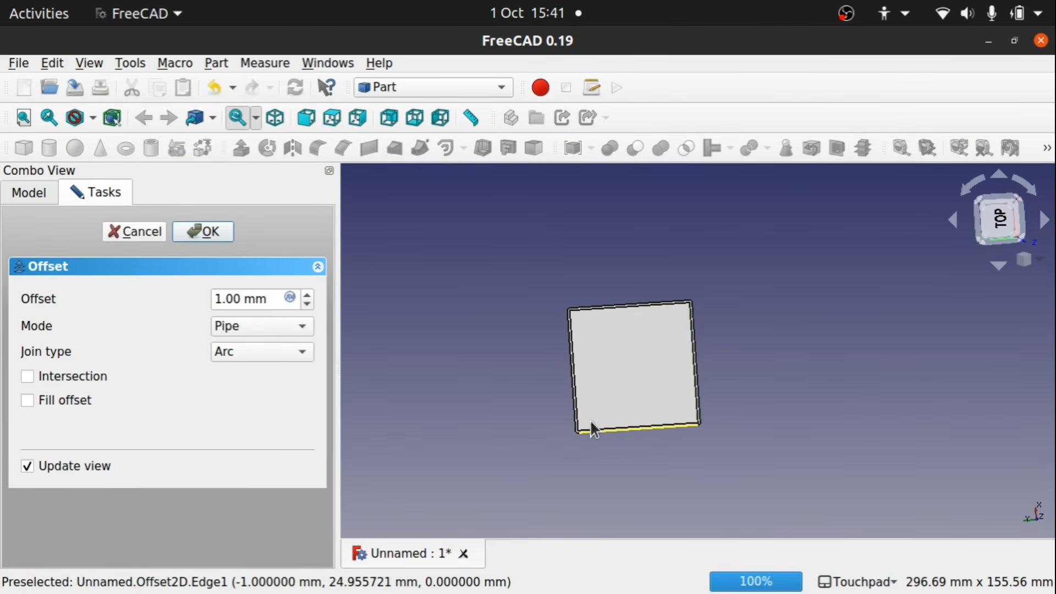
pyautogui.scroll(7, 310, 292)
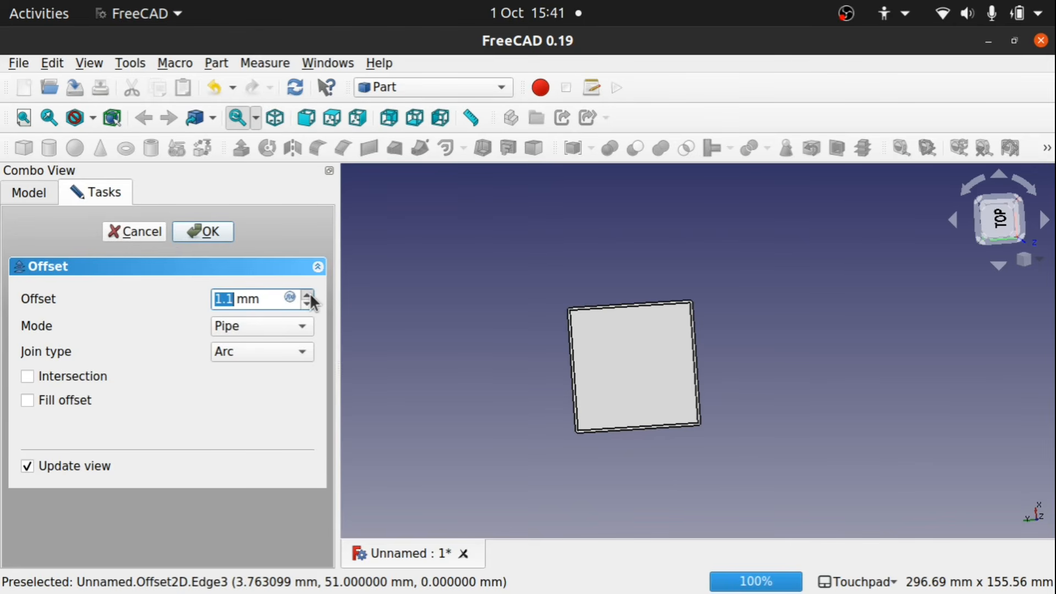
pyautogui.write('10')
pyautogui.keyDown('alt'); pyautogui.moveTo(648, 460); pyautogui.dragTo(652, 414); pyautogui.keyUp('alt')
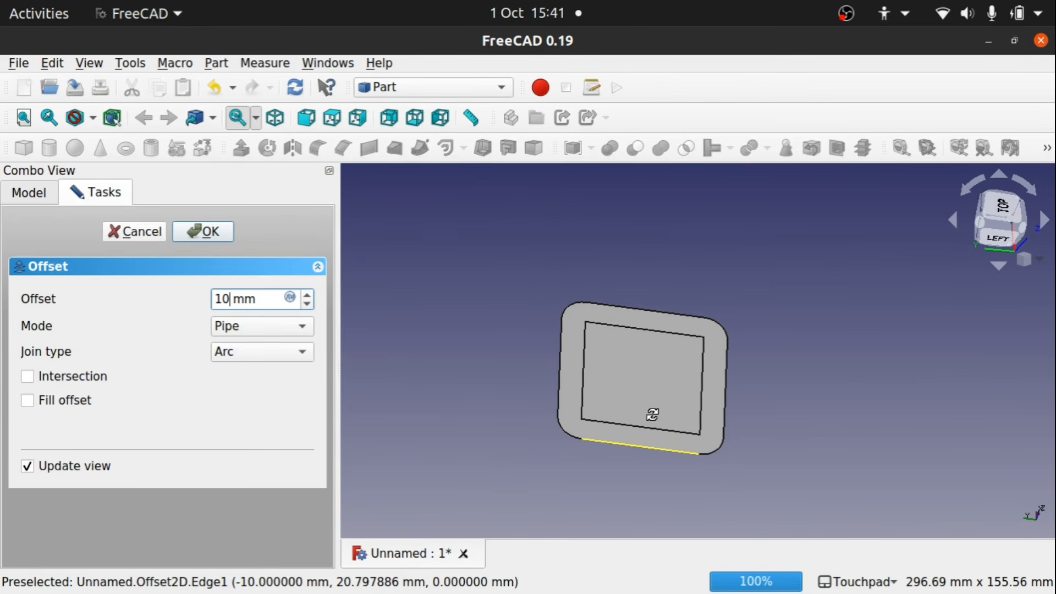
pyautogui.keyDown('alt'); pyautogui.moveTo(652, 414); pyautogui.dragTo(632, 348); pyautogui.keyUp('alt')
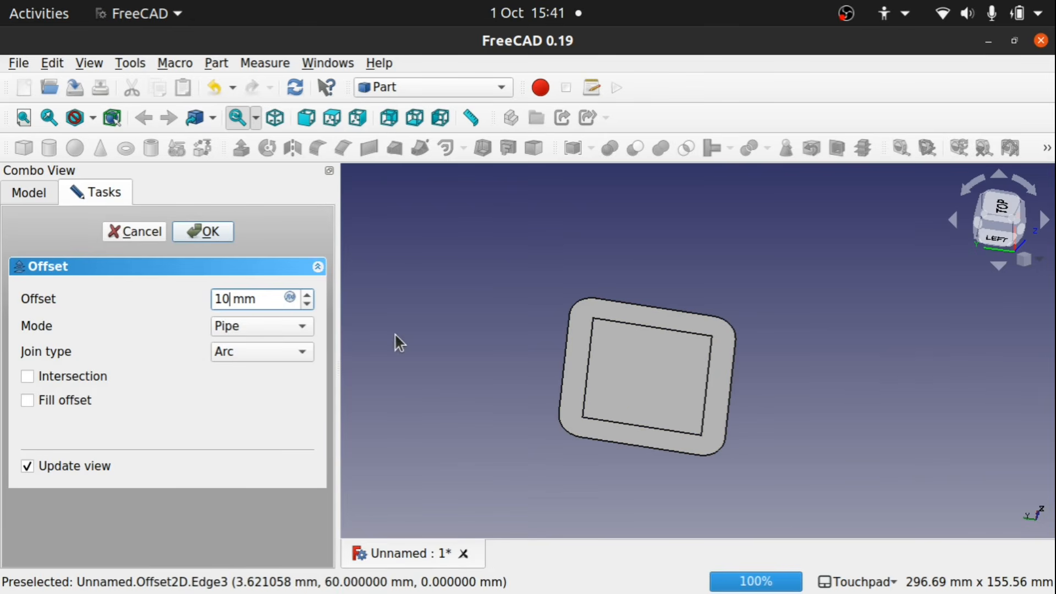
# Try the Tangent and Intersection join types in turn on the Plane's offset.
pyautogui.click(264, 353)
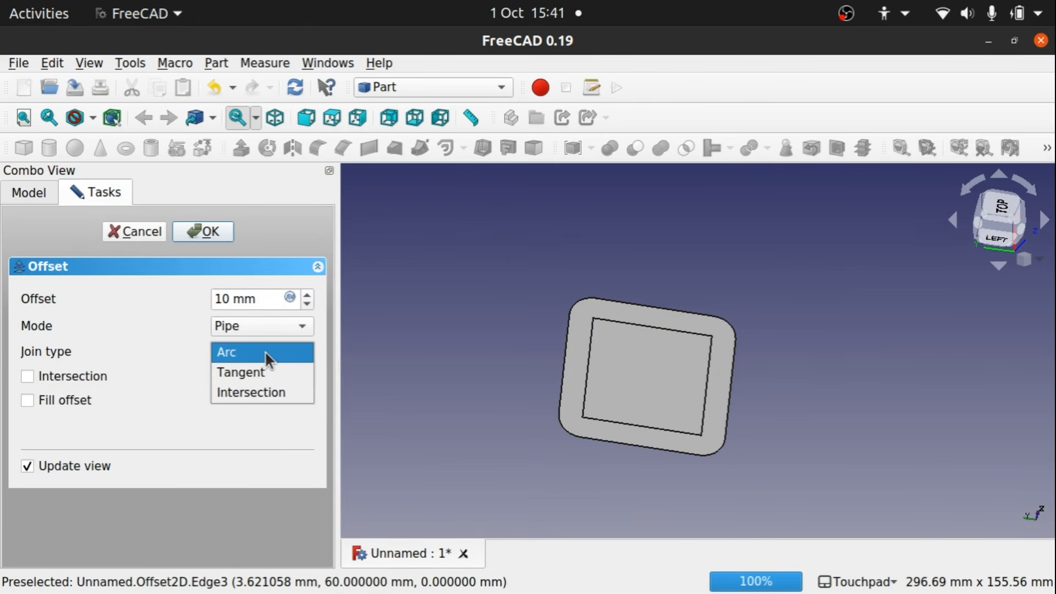
pyautogui.click(256, 370)
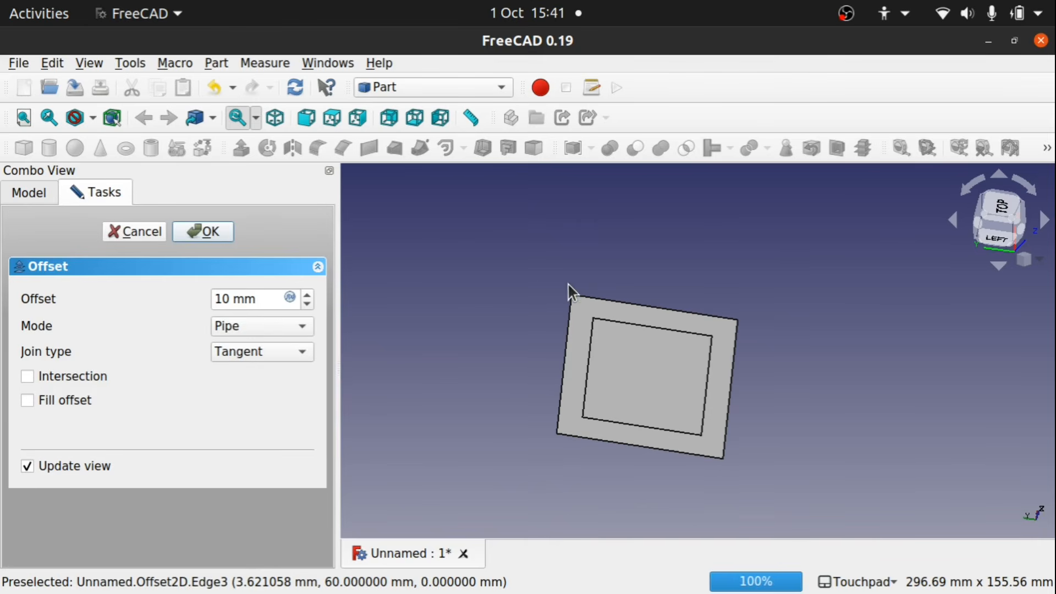
pyautogui.click(250, 355)
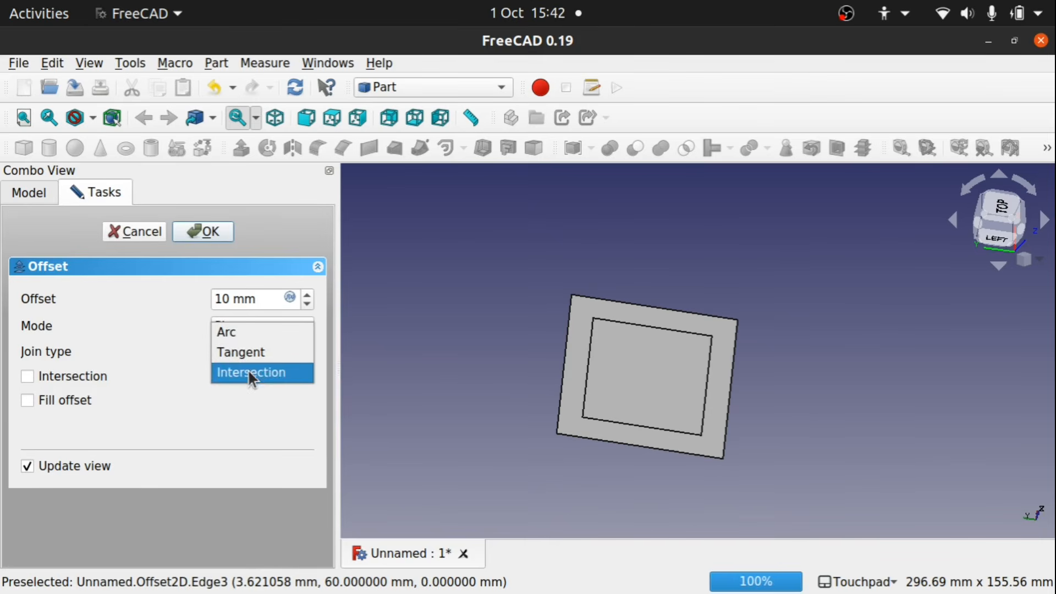
pyautogui.click(248, 371)
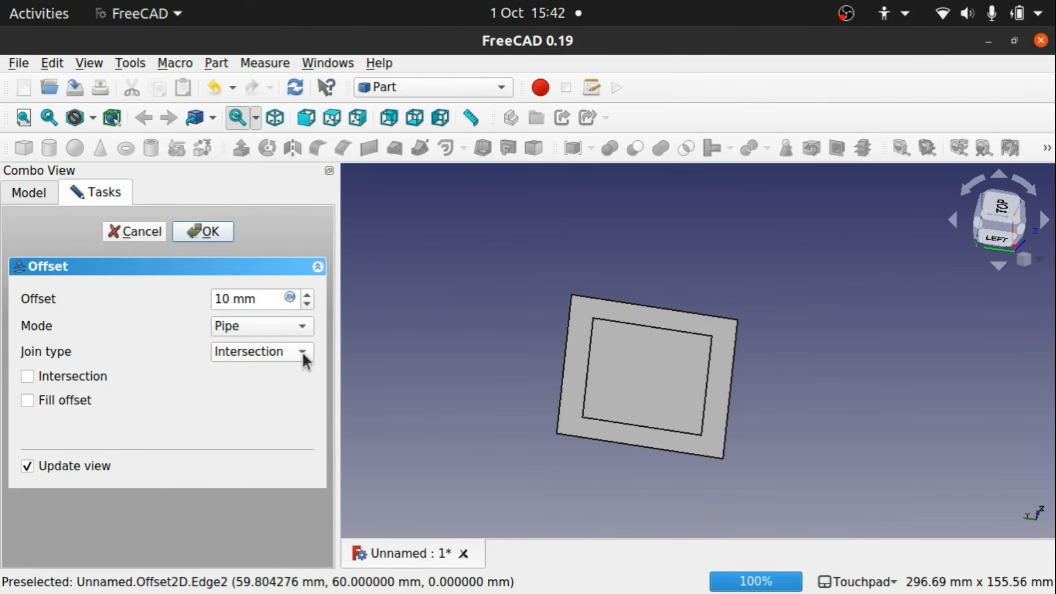
# Set the offset mode to Skin and the distance to -10 mm, and accept the offset.
pyautogui.click(262, 320)
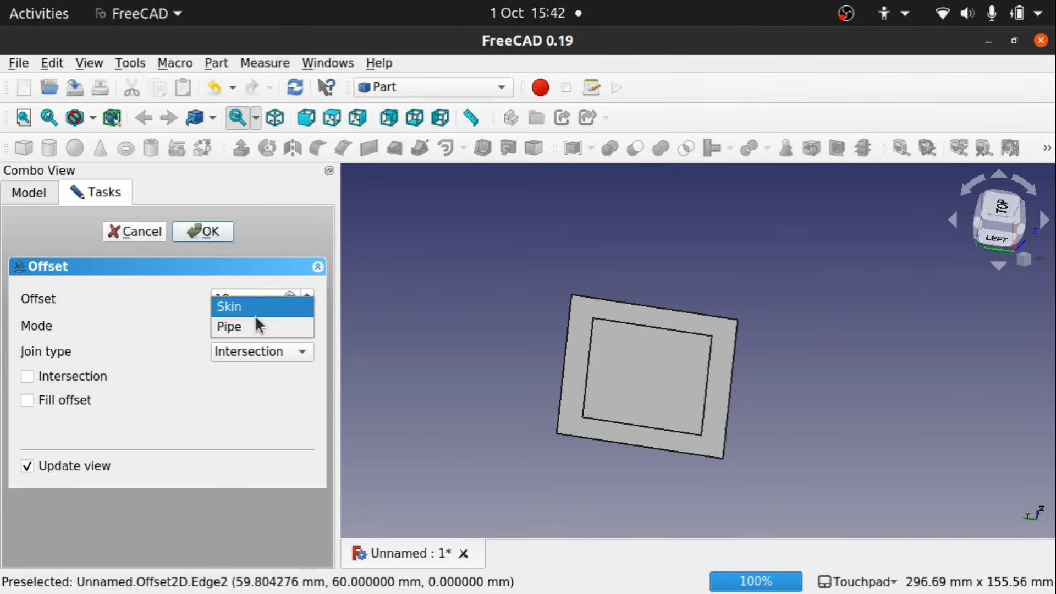
pyautogui.click(257, 312)
pyautogui.hotkey('shift', 'Tab')
pyautogui.press('Home')
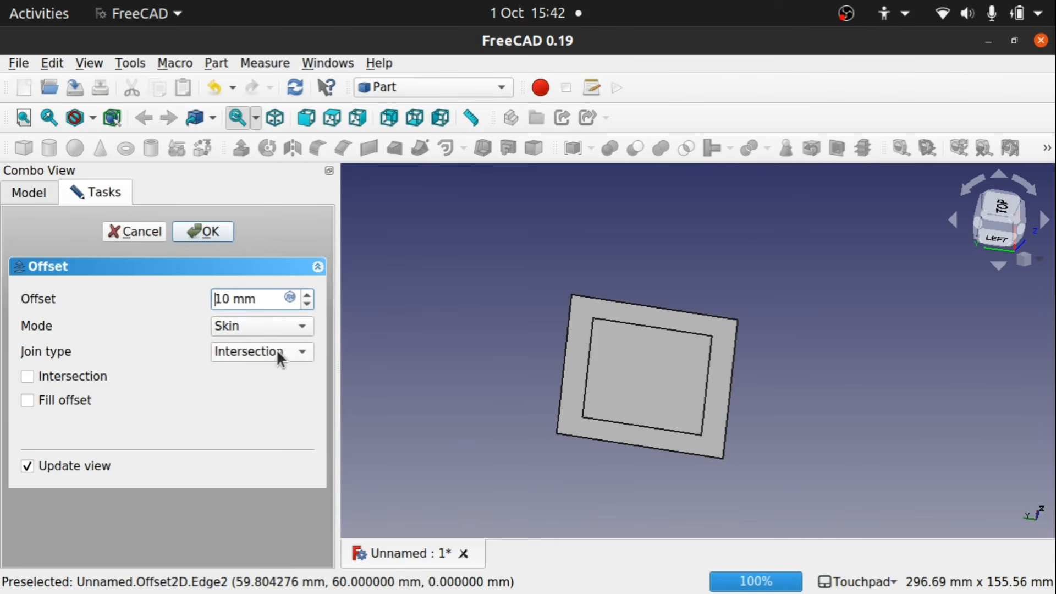
pyautogui.write('-')
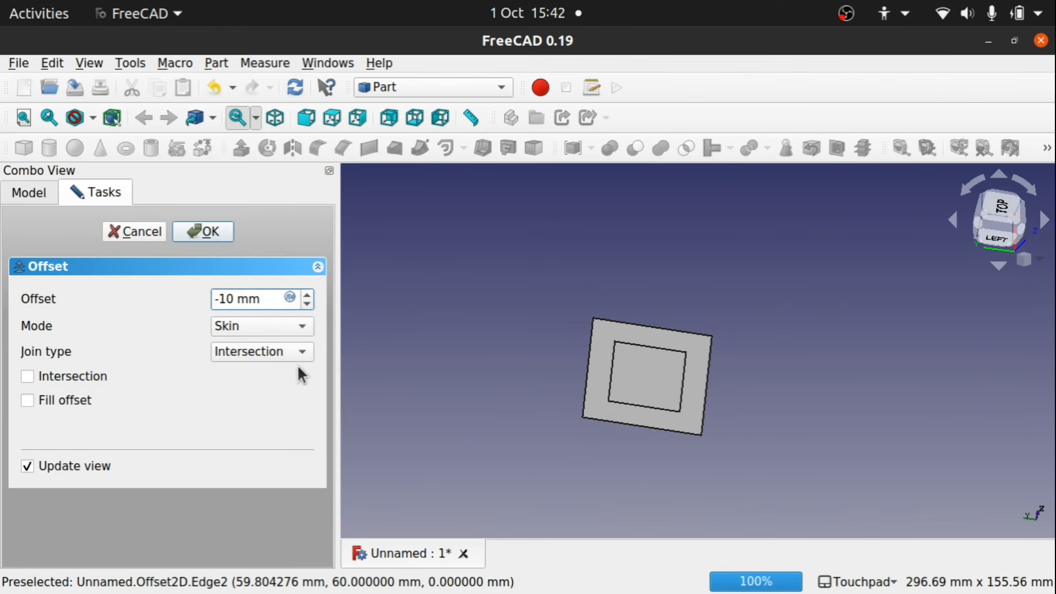
pyautogui.click(227, 229)
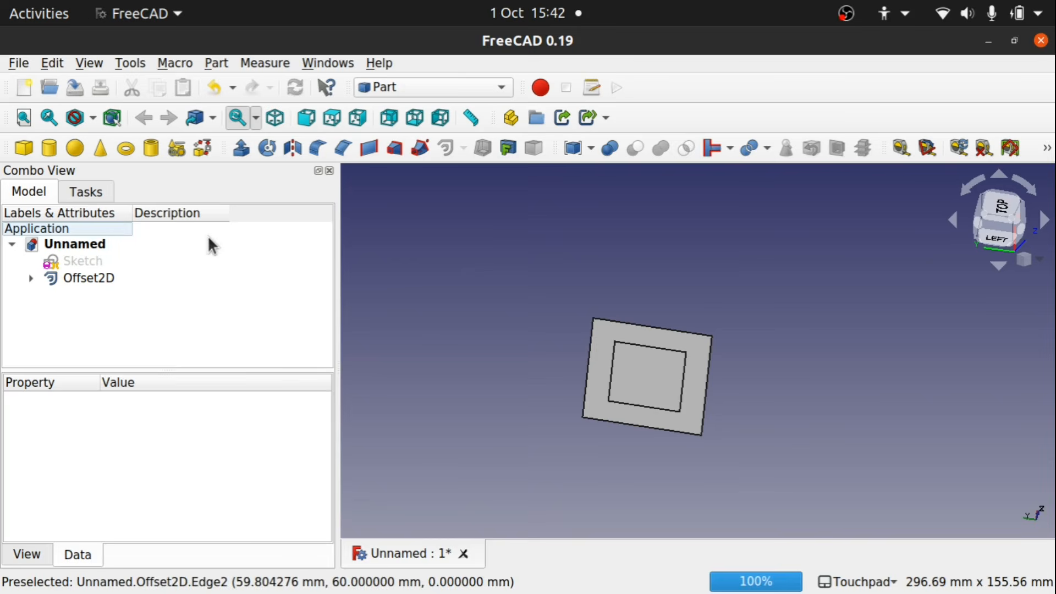
# Hide the source Plane nested under Offset2D so only the inner offset face is shown.
pyautogui.click(30, 278)
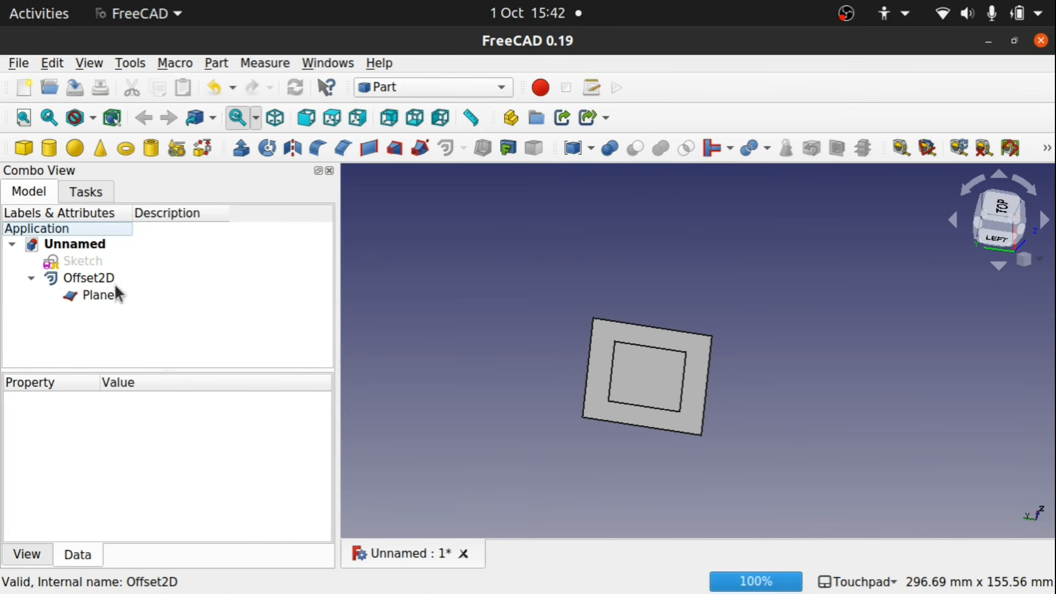
pyautogui.click(96, 296)
pyautogui.press('space')
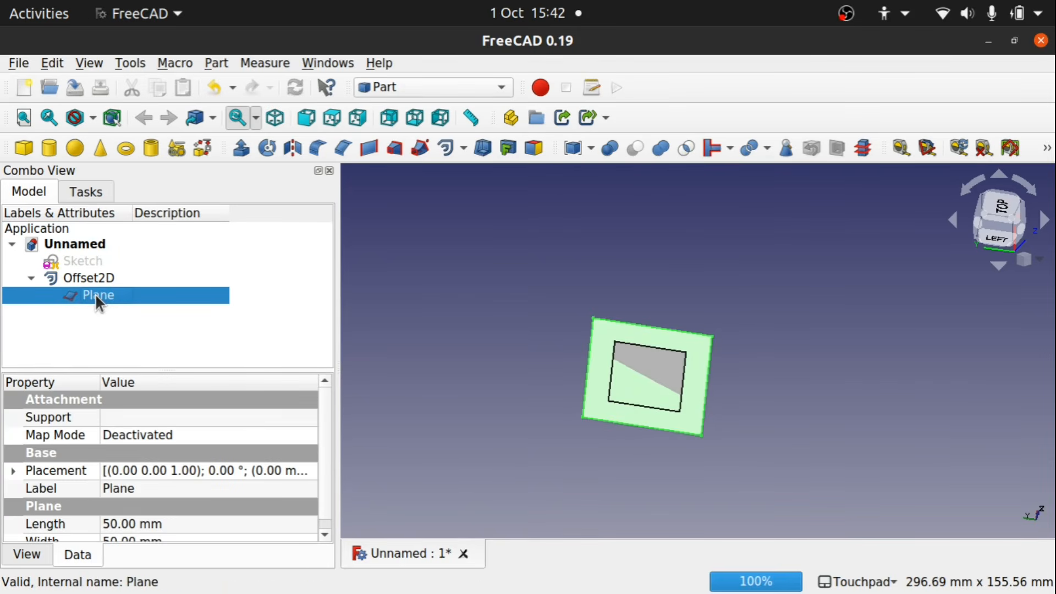
pyautogui.press('space')
pyautogui.click(670, 385)
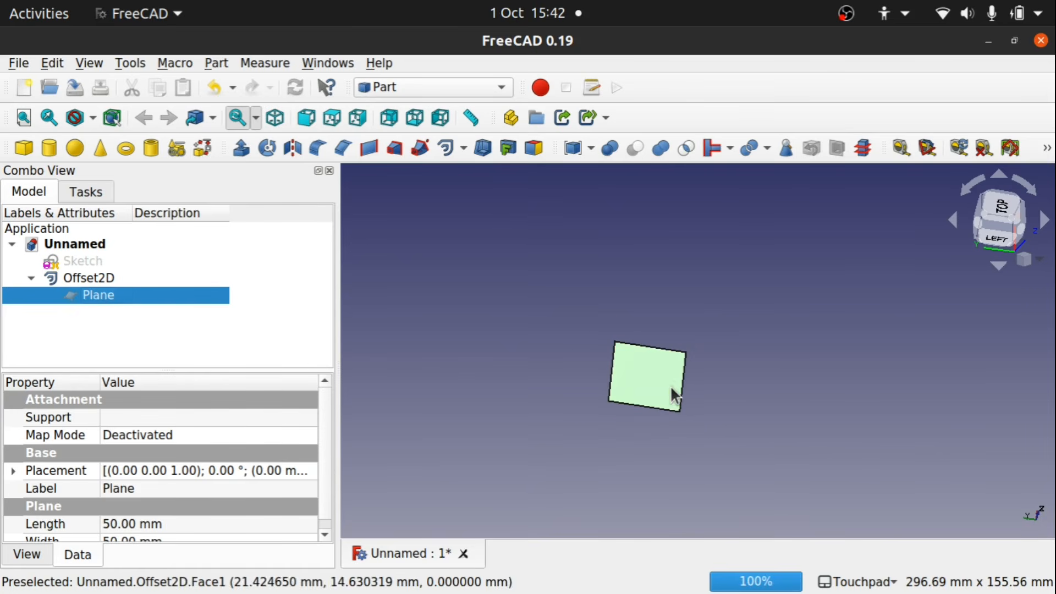
# Edit Offset2D to a 10 mm offset in Pipe mode with the Arc join type and accept it.
pyautogui.doubleClick(80, 277)
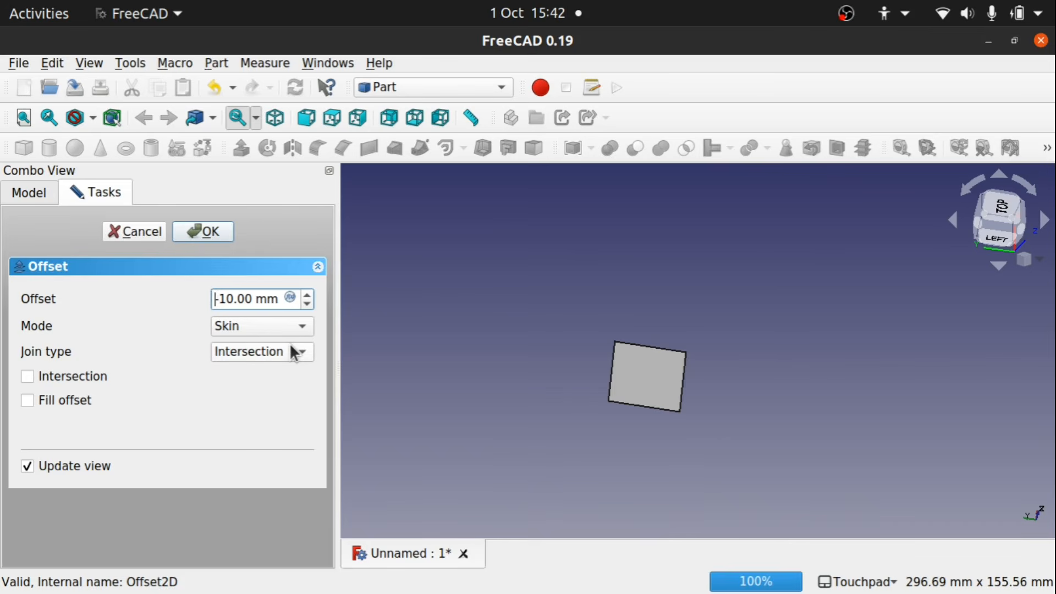
pyautogui.press('BackSpace')
pyautogui.click(279, 326)
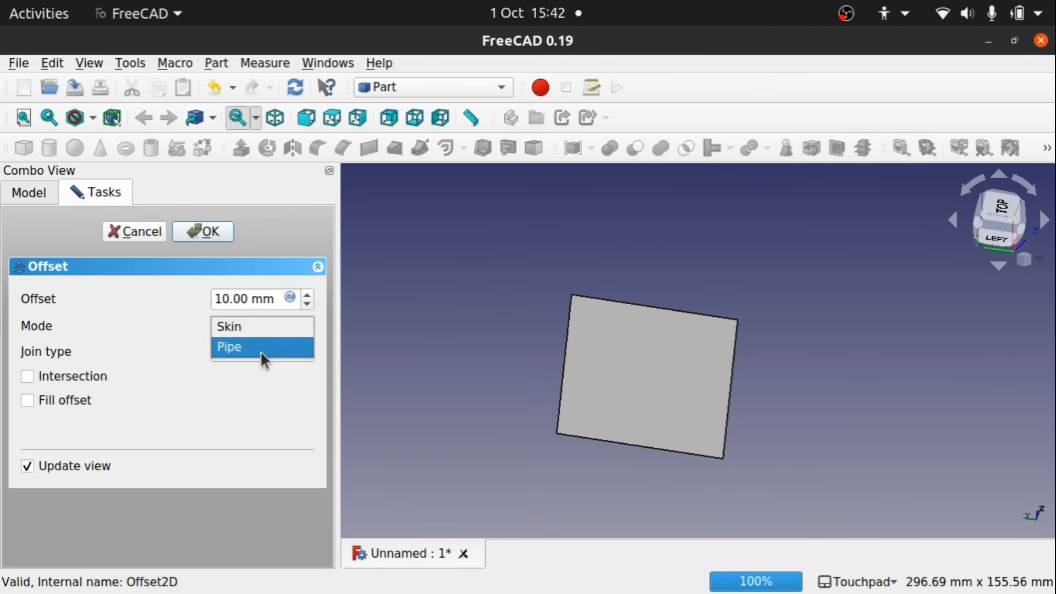
pyautogui.click(261, 347)
pyautogui.click(264, 351)
pyautogui.click(247, 317)
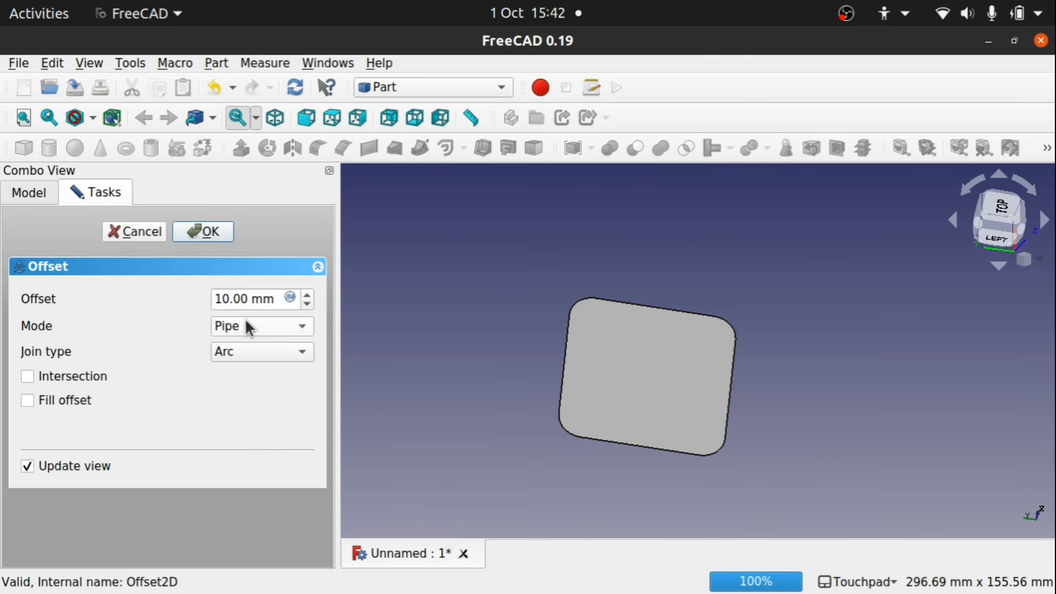
pyautogui.click(214, 233)
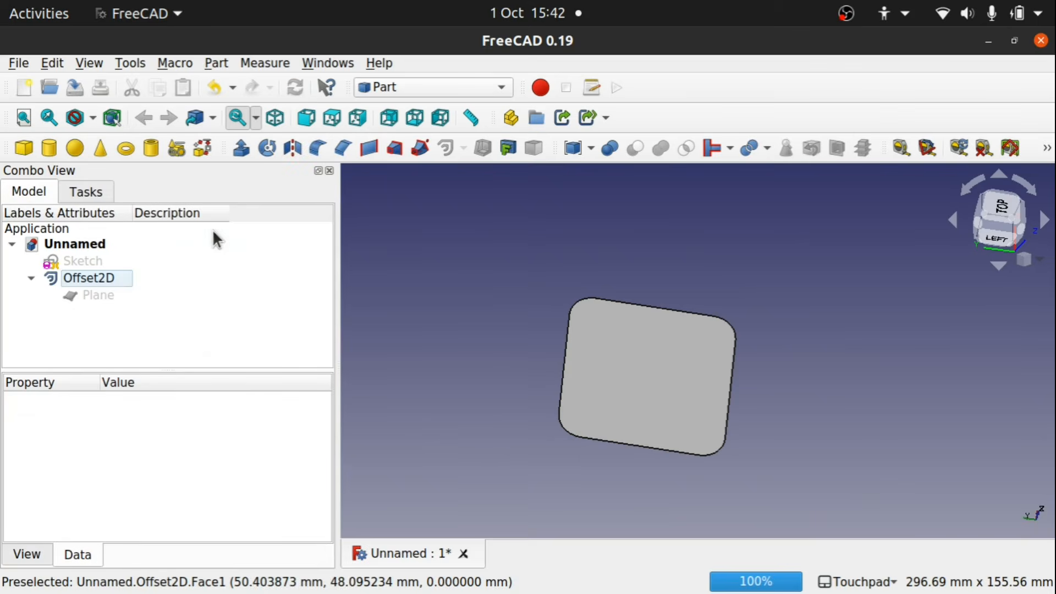
pyautogui.keyDown('shift'); pyautogui.moveTo(616, 424); pyautogui.dragTo(696, 352); pyautogui.keyUp('shift')
pyautogui.scroll(3, 696, 352)
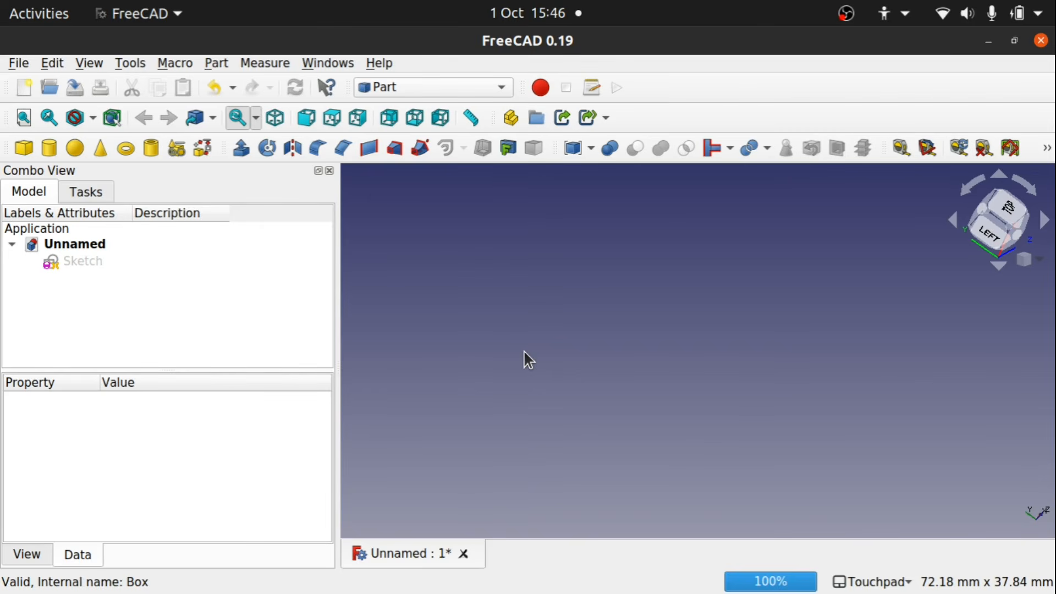
# Create a default Cube primitive and inspect its faces from several directions.
pyautogui.click(23, 147)
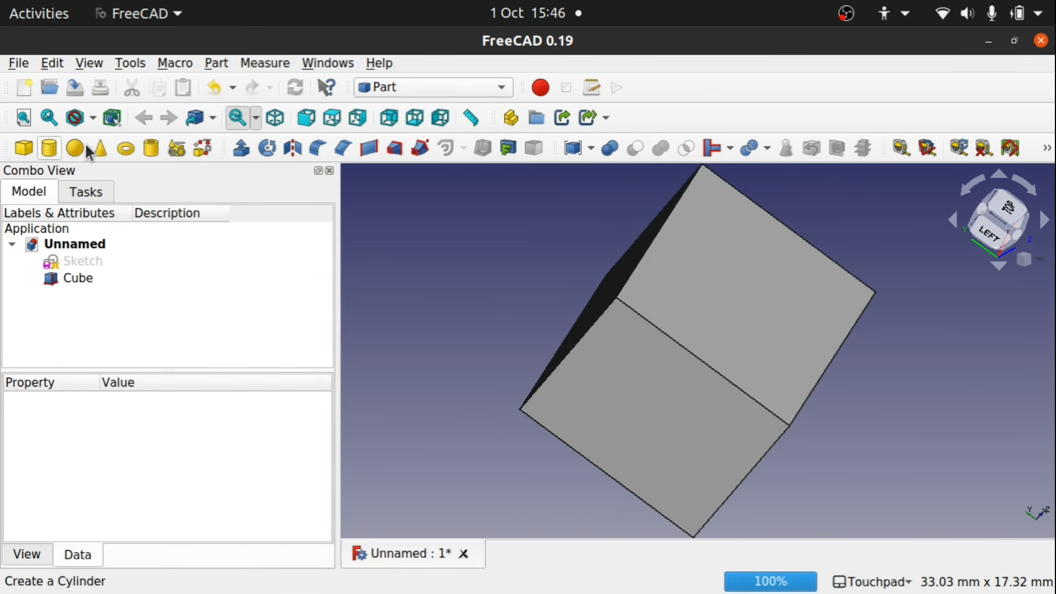
pyautogui.keyDown('shift'); pyautogui.moveTo(712, 294); pyautogui.dragTo(865, 293); pyautogui.keyUp('shift')
pyautogui.keyDown('shift'); pyautogui.moveTo(761, 330); pyautogui.dragTo(679, 330); pyautogui.keyUp('shift')
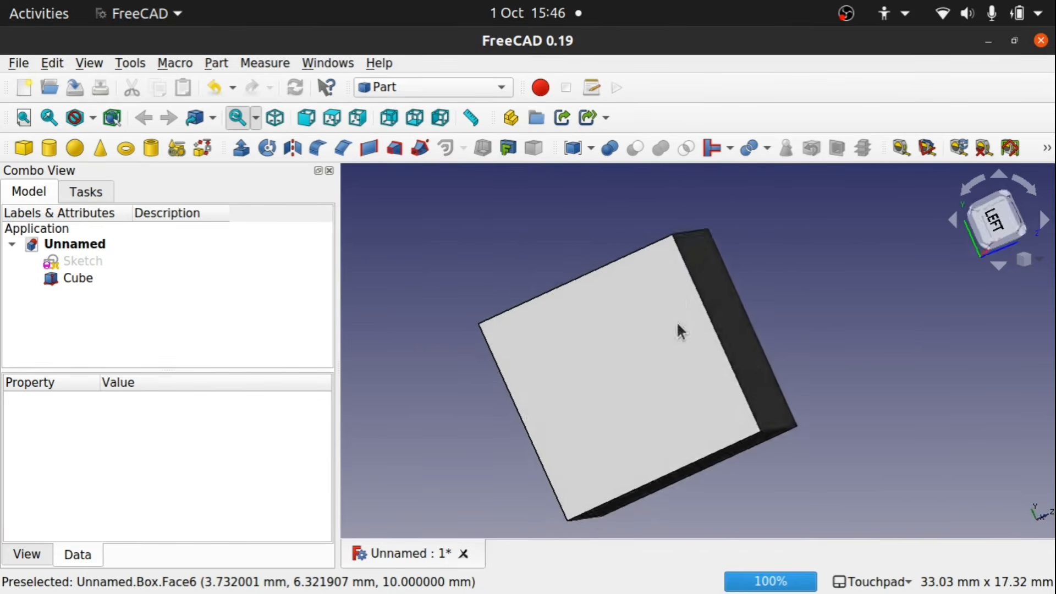
pyautogui.click(657, 347)
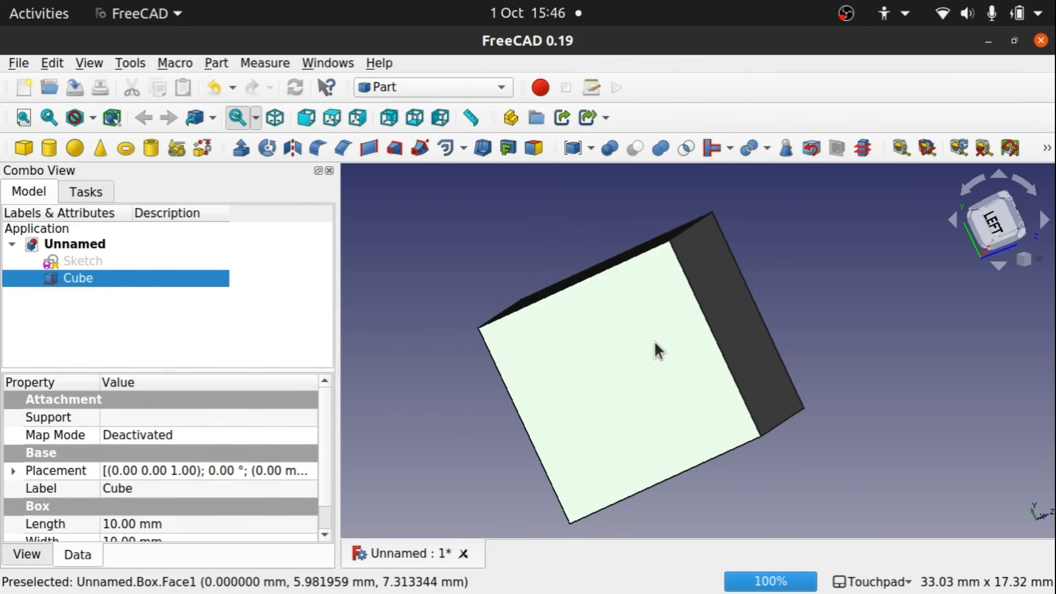
pyautogui.keyDown('shift'); pyautogui.moveTo(656, 346); pyautogui.dragTo(632, 438); pyautogui.keyUp('shift')
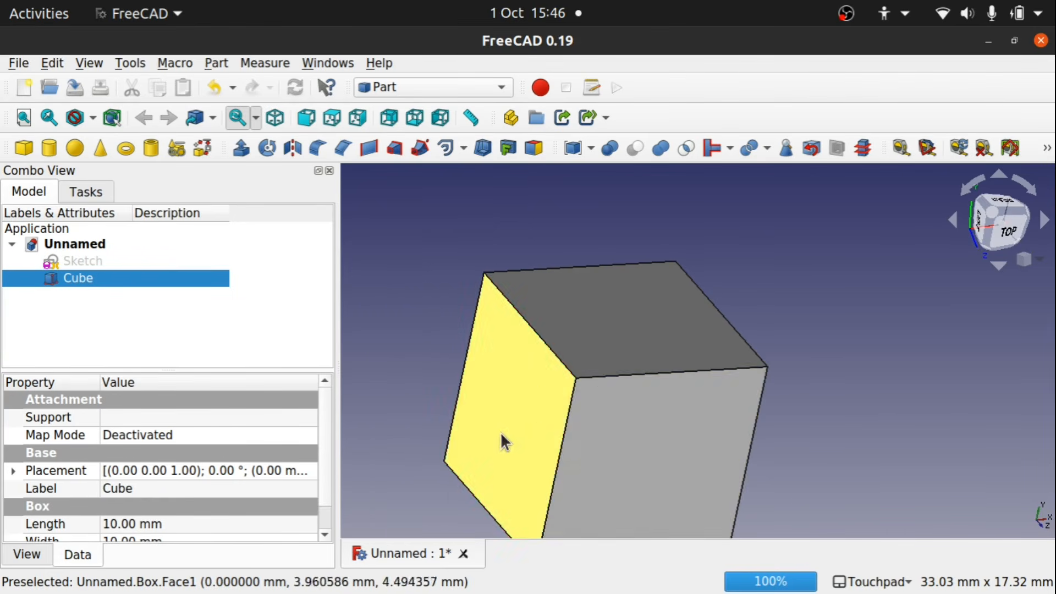
pyautogui.keyDown('shift'); pyautogui.moveTo(500, 433); pyautogui.dragTo(649, 446); pyautogui.keyUp('shift')
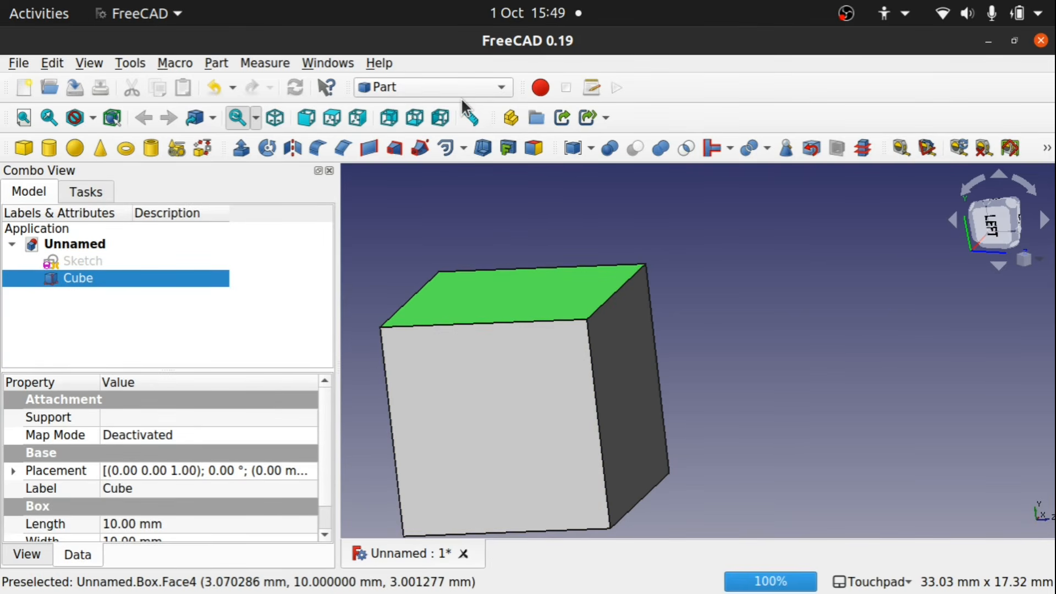
# In the Curves workbench, extract the cube's adjacent faces Face4 and Face1 as separate face objects.
pyautogui.click(455, 89)
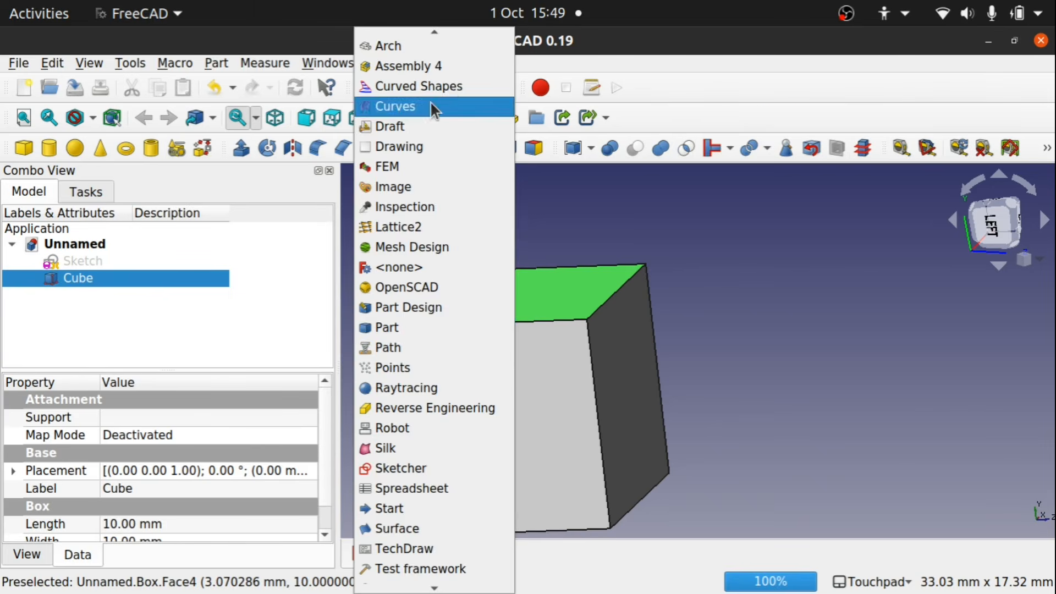
pyautogui.click(430, 103)
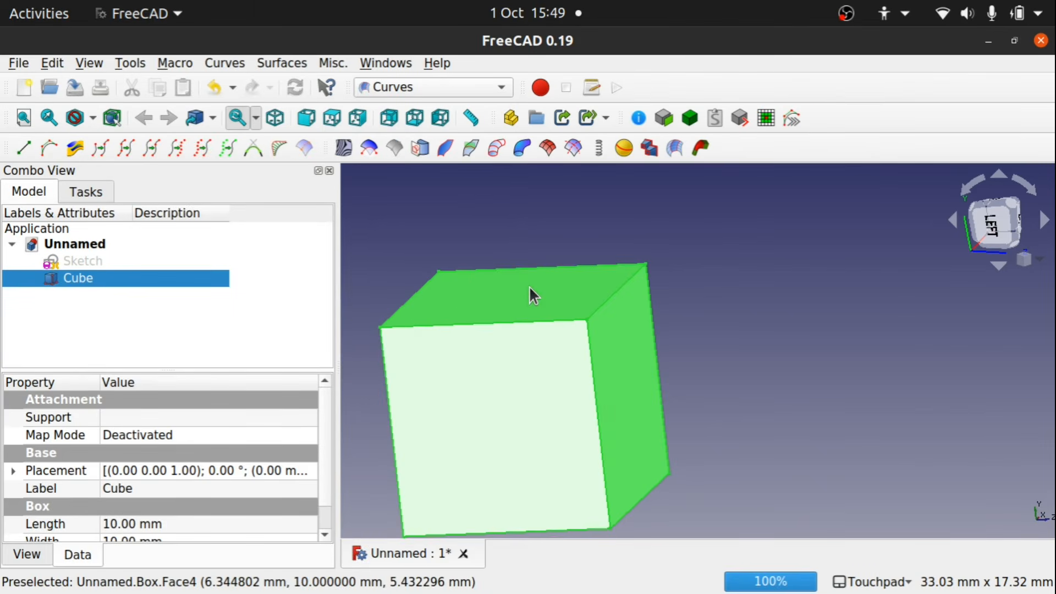
pyautogui.click(528, 286)
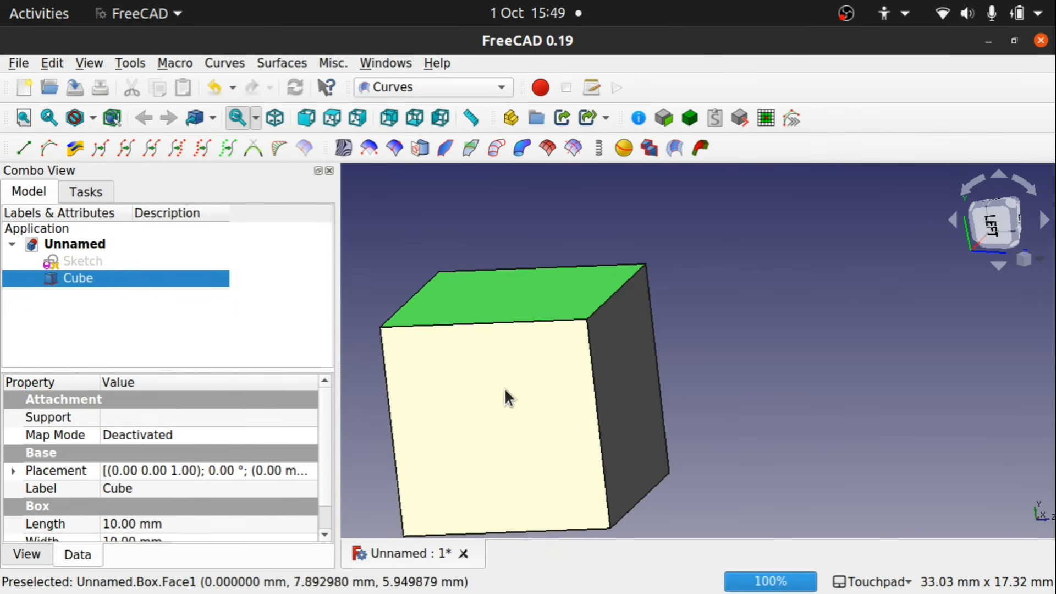
pyautogui.keyDown('ctrl'); pyautogui.click(503, 399); pyautogui.keyUp('ctrl')
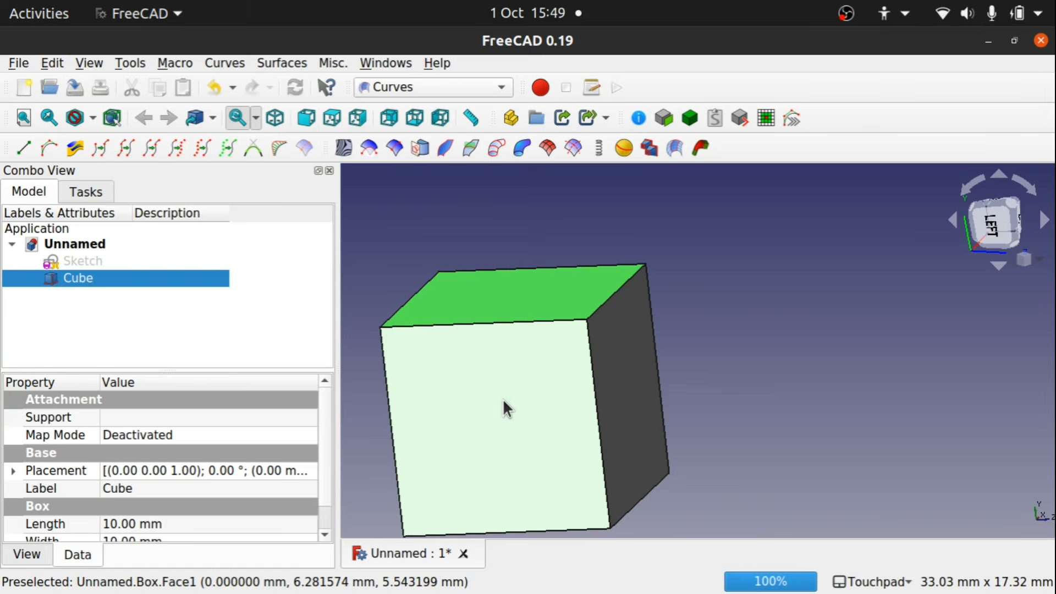
pyautogui.click(664, 118)
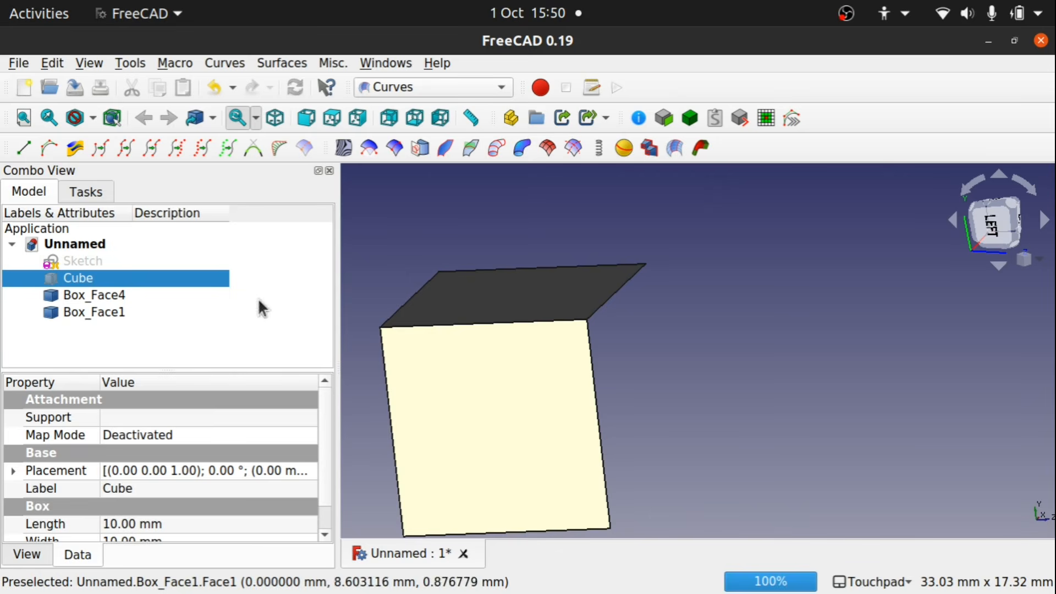
# Examine the two extracted faces by selecting each one in turn.
pyautogui.click(126, 297)
pyautogui.click(120, 313)
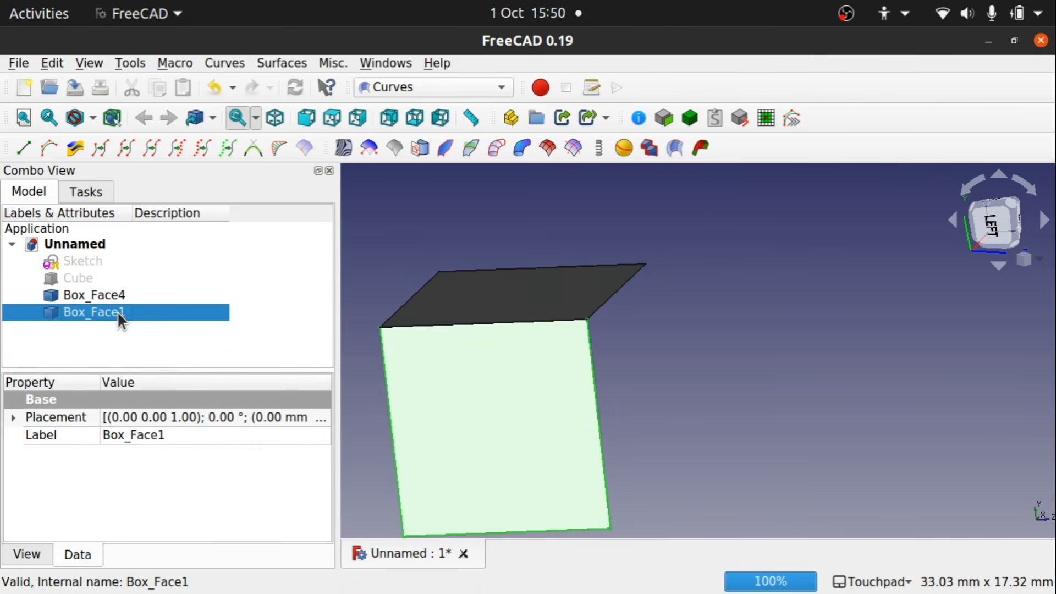
pyautogui.click(706, 355)
pyautogui.click(515, 300)
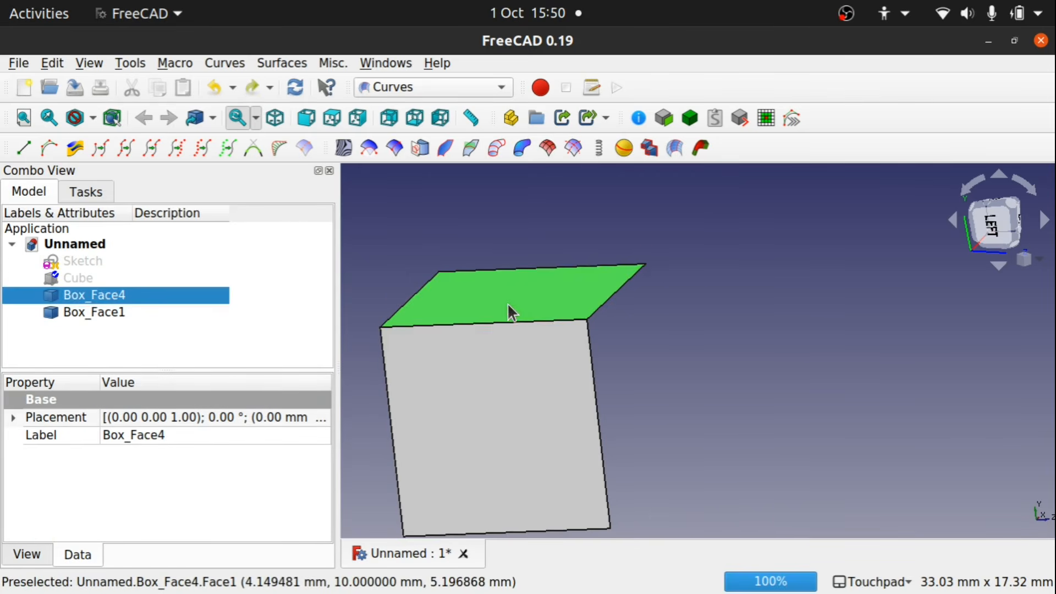
pyautogui.click(479, 374)
pyautogui.click(490, 290)
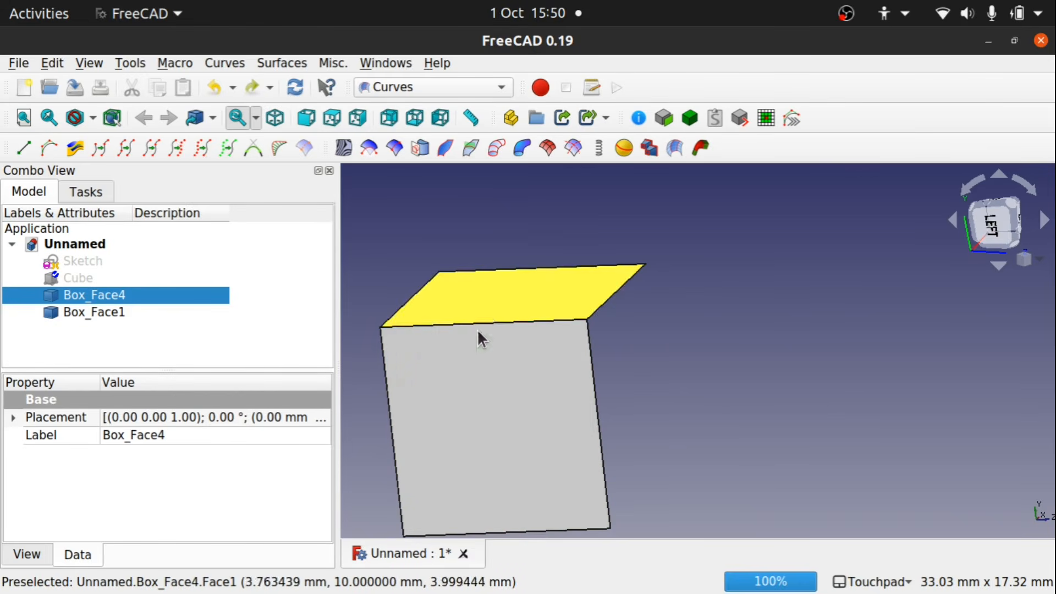
pyautogui.click(475, 373)
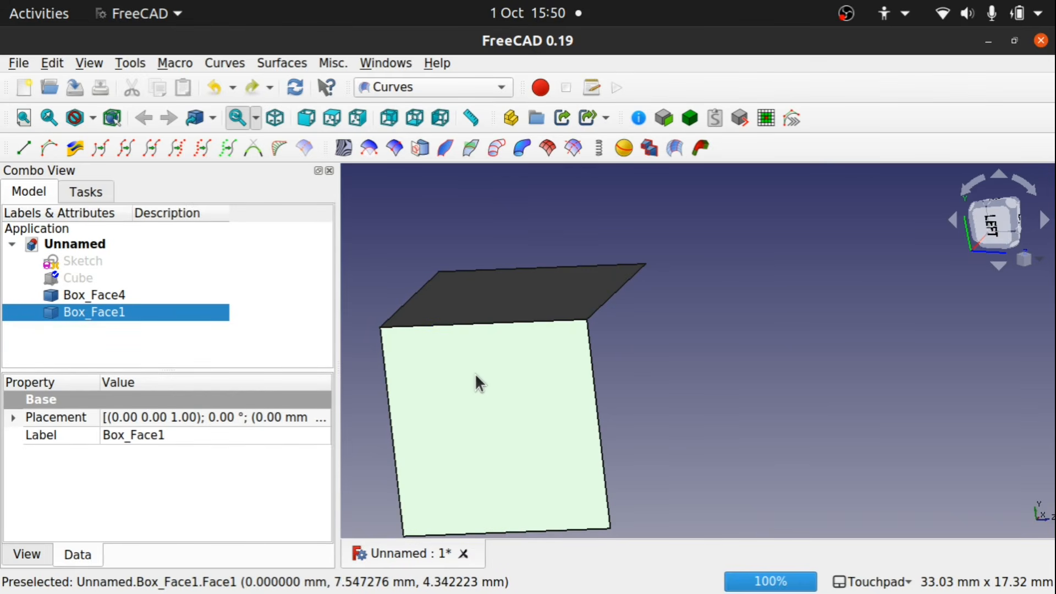
# Switch to the Draft workbench, deleting both extracted faces and making the original cube visible again.
pyautogui.click(473, 88)
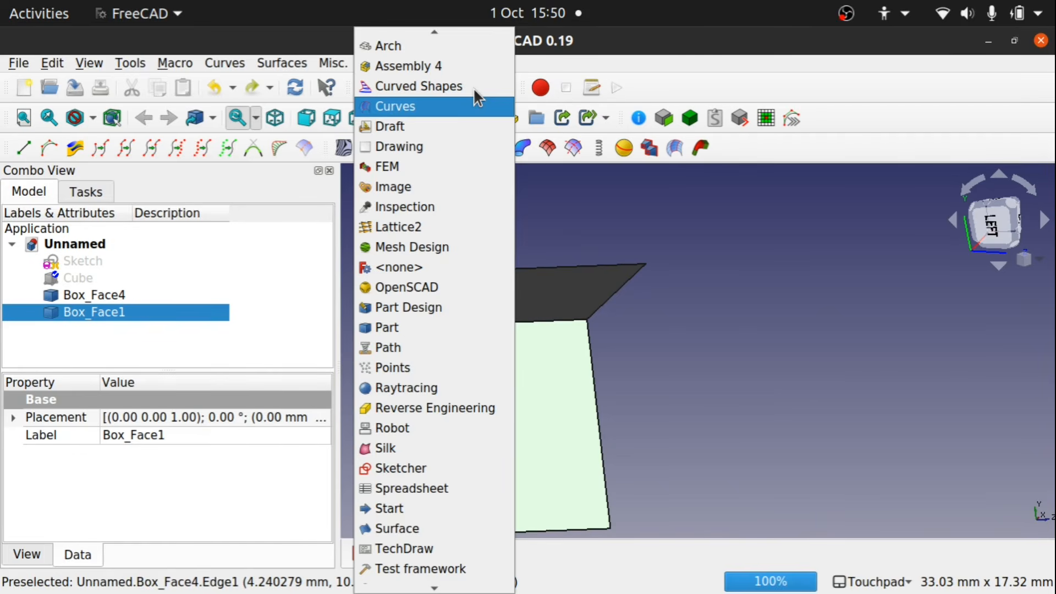
pyautogui.click(456, 124)
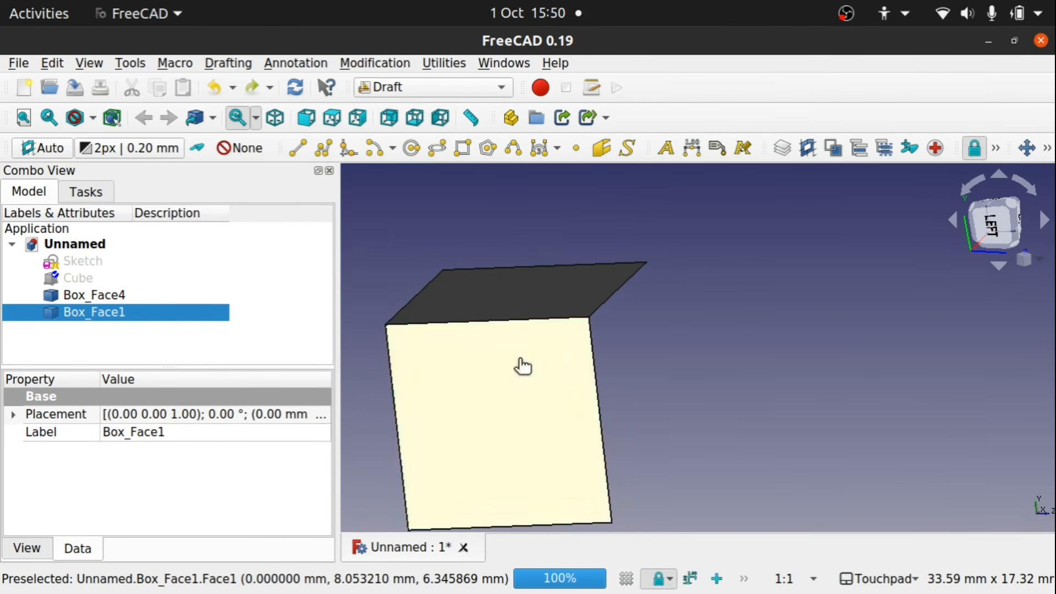
pyautogui.press('Delete')
pyautogui.click(506, 286)
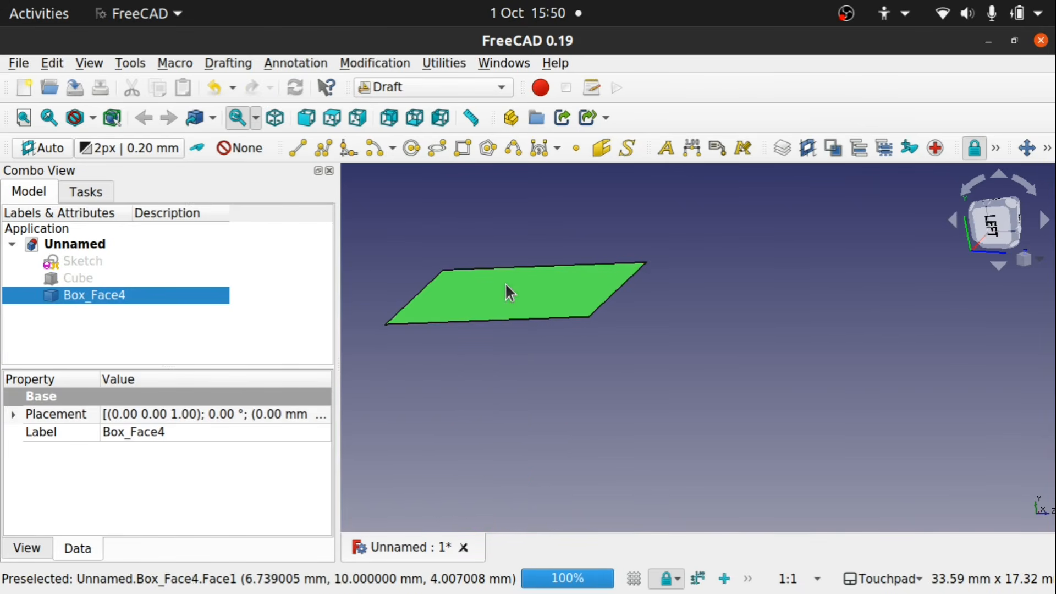
pyautogui.press('Delete')
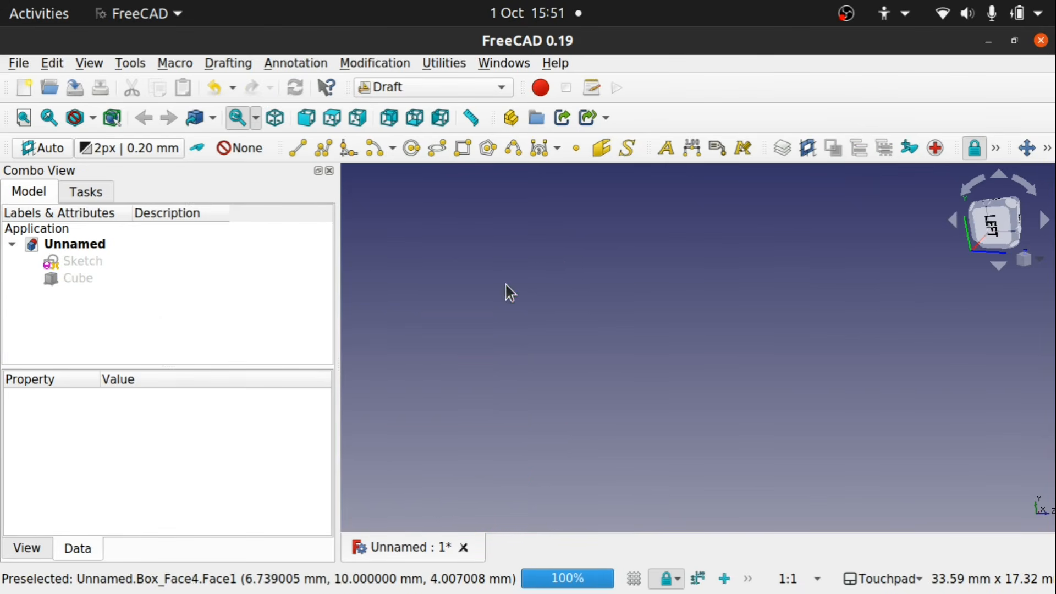
pyautogui.click(77, 279)
pyautogui.press('space')
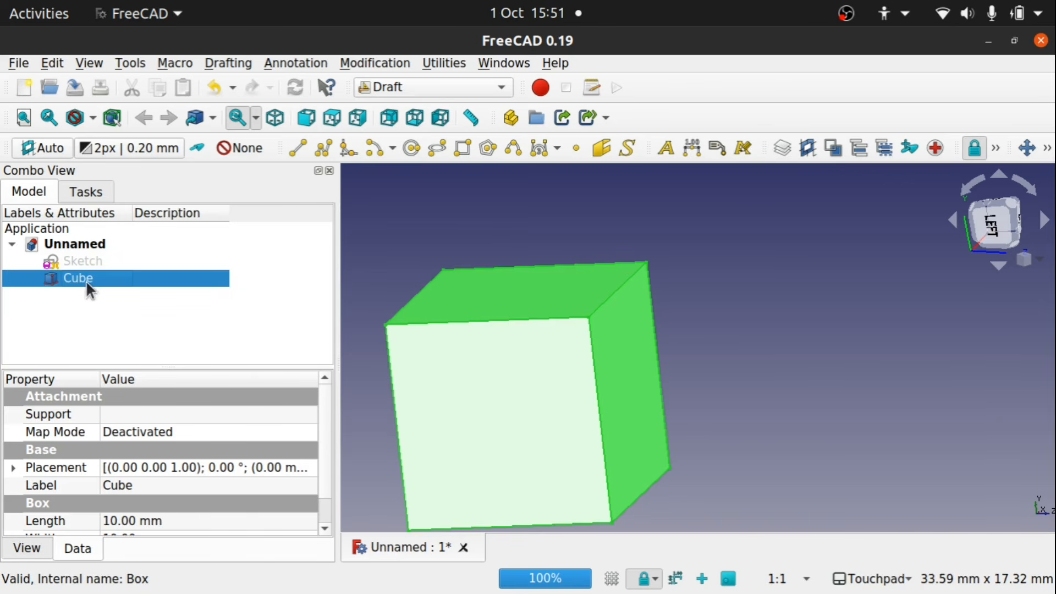
# Downgrade the cube into individual faces and select several of them to check the split.
pyautogui.click(481, 388)
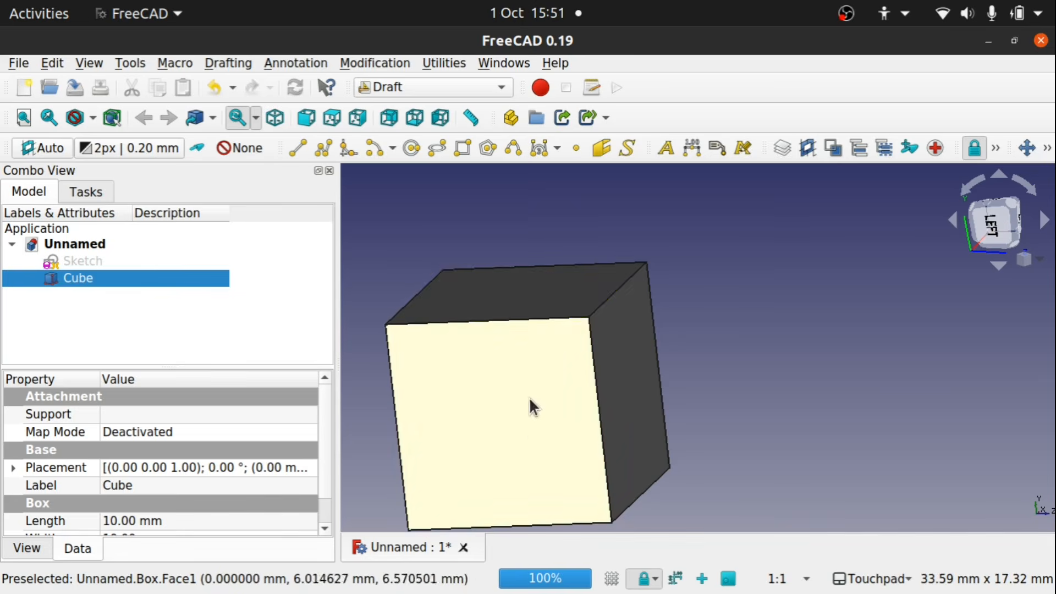
pyautogui.click(727, 336)
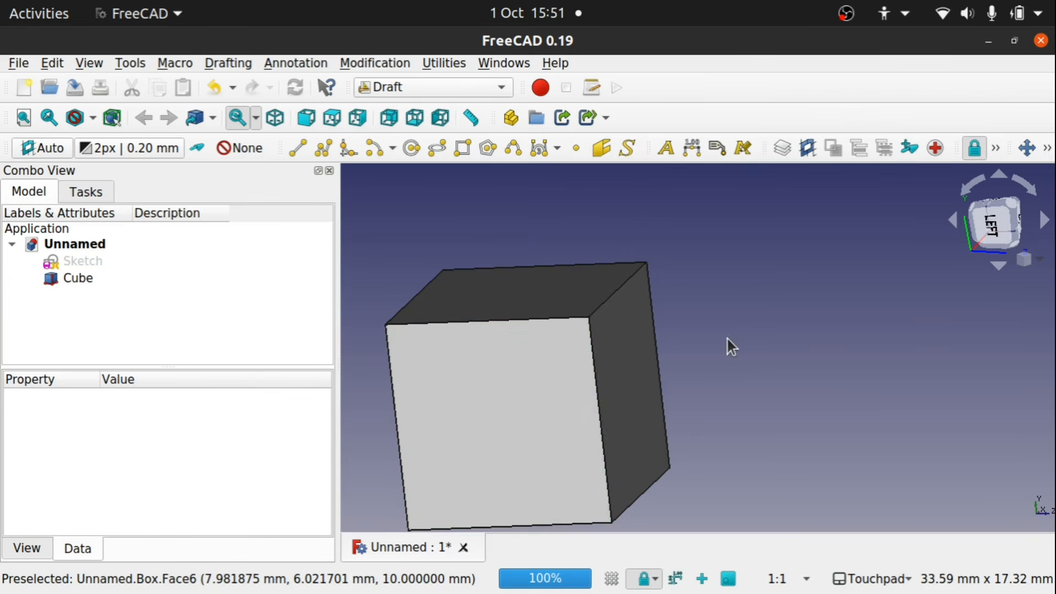
pyautogui.click(77, 278)
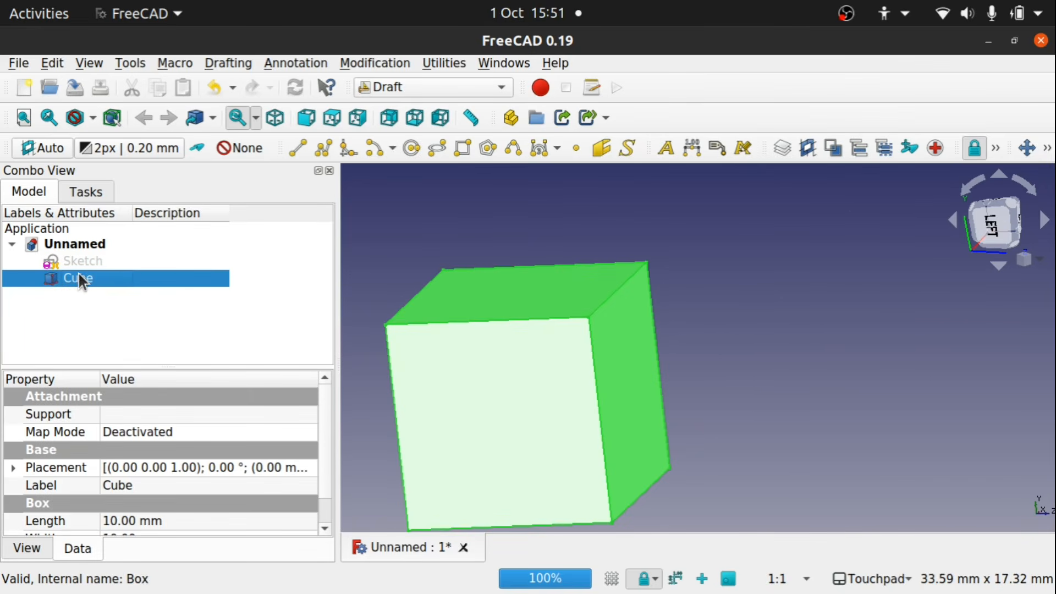
pyautogui.click(1047, 148)
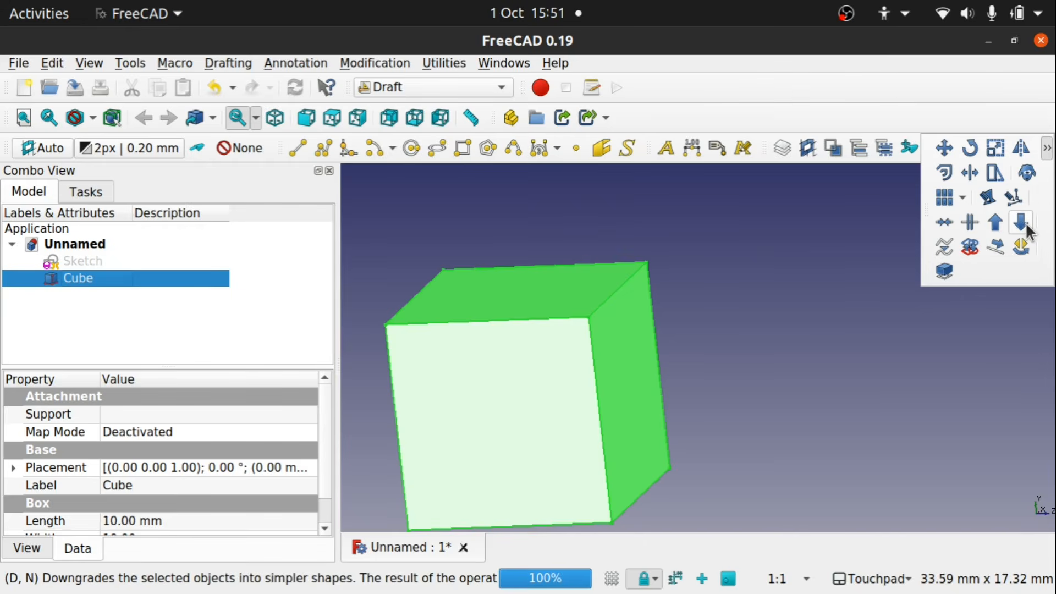
pyautogui.click(1022, 223)
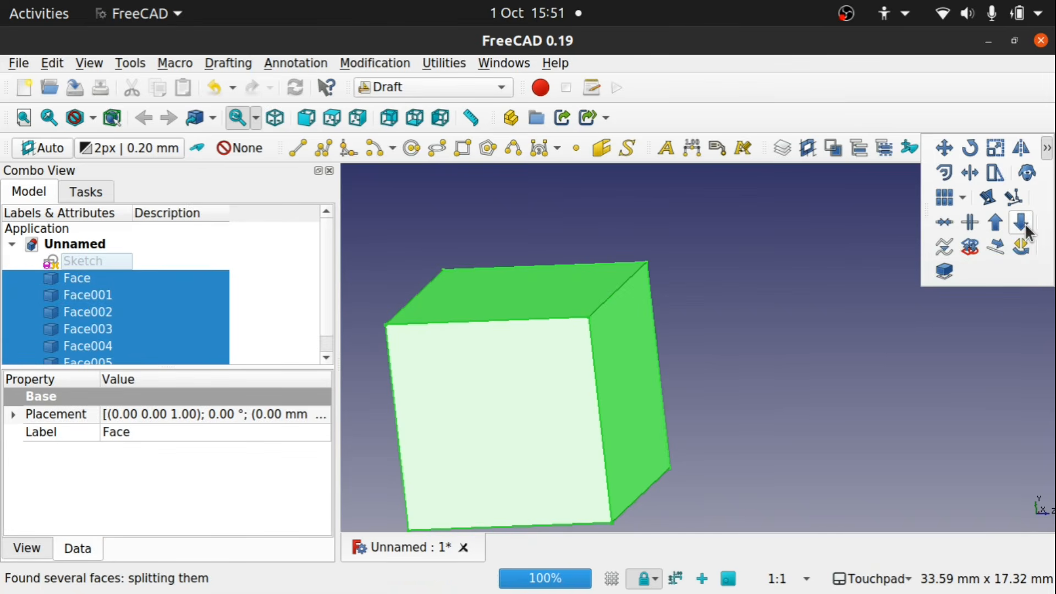
pyautogui.click(141, 345)
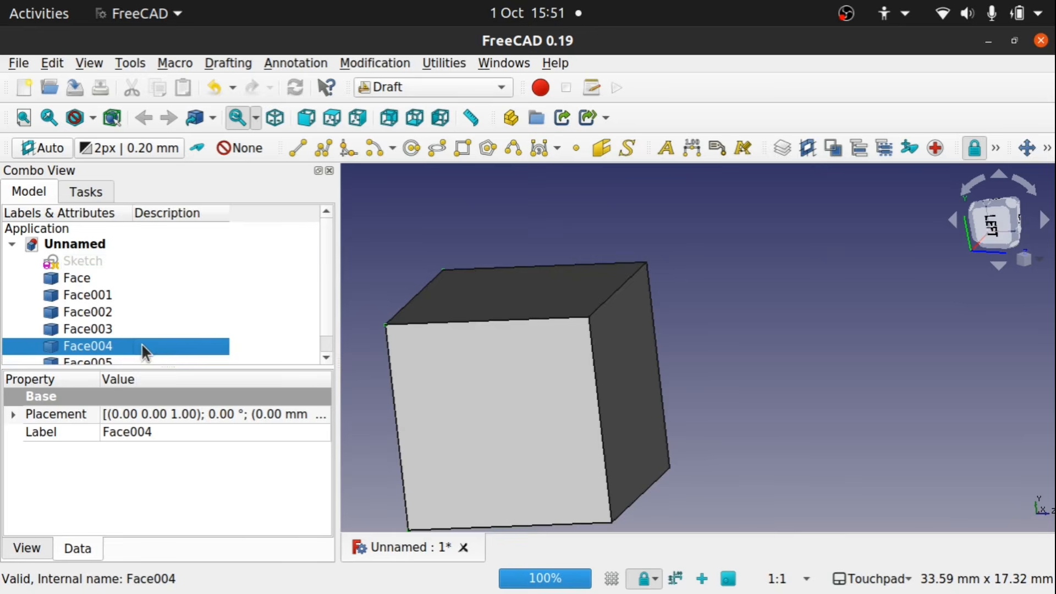
pyautogui.click(101, 297)
pyautogui.click(110, 329)
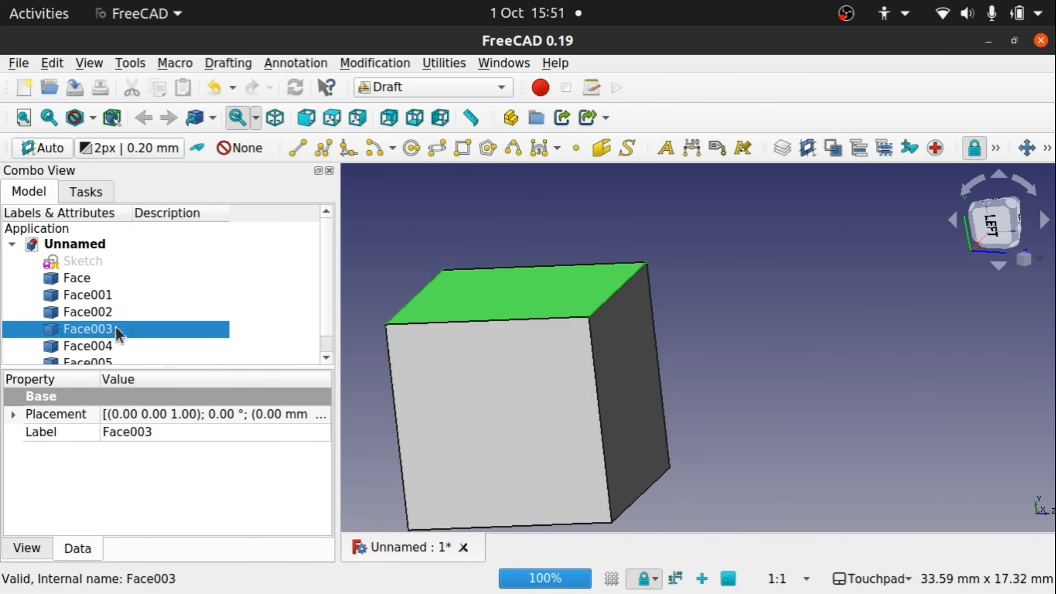
pyautogui.click(462, 389)
pyautogui.click(521, 307)
# Delete Face005, Face001, Face002 and Face004, keeping only the adjoining Face and Face003, and check the two remaining faces.
pyautogui.click(605, 377)
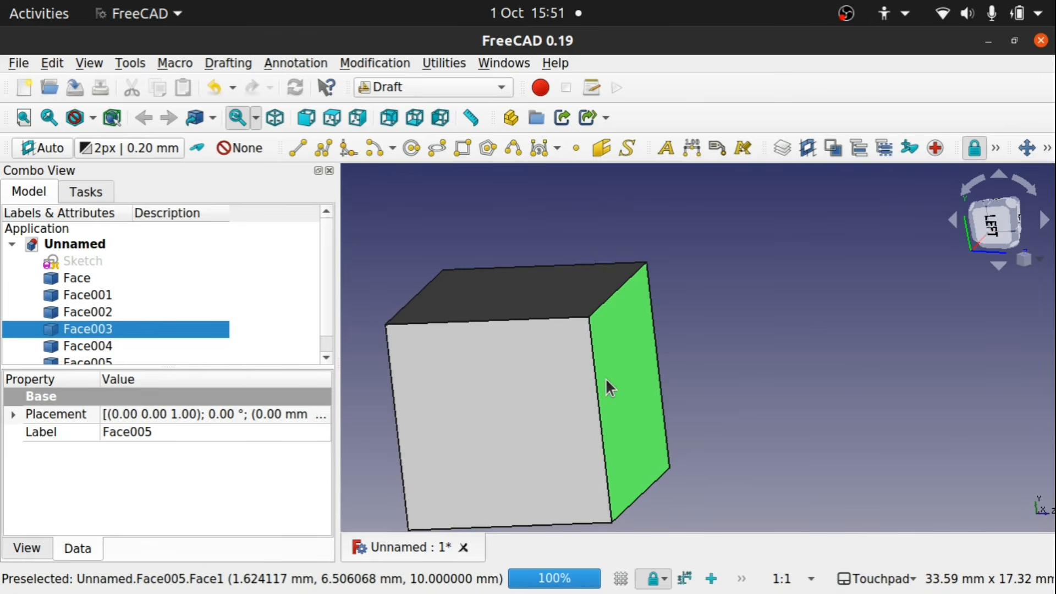
pyautogui.click(605, 377)
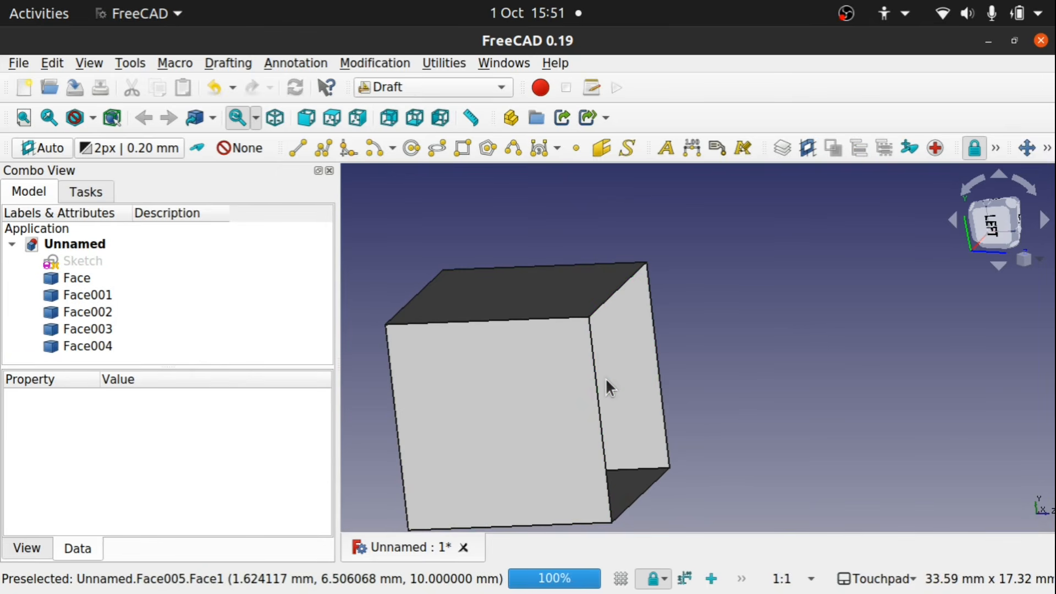
pyautogui.click(640, 380)
pyautogui.press('Delete')
pyautogui.click(627, 492)
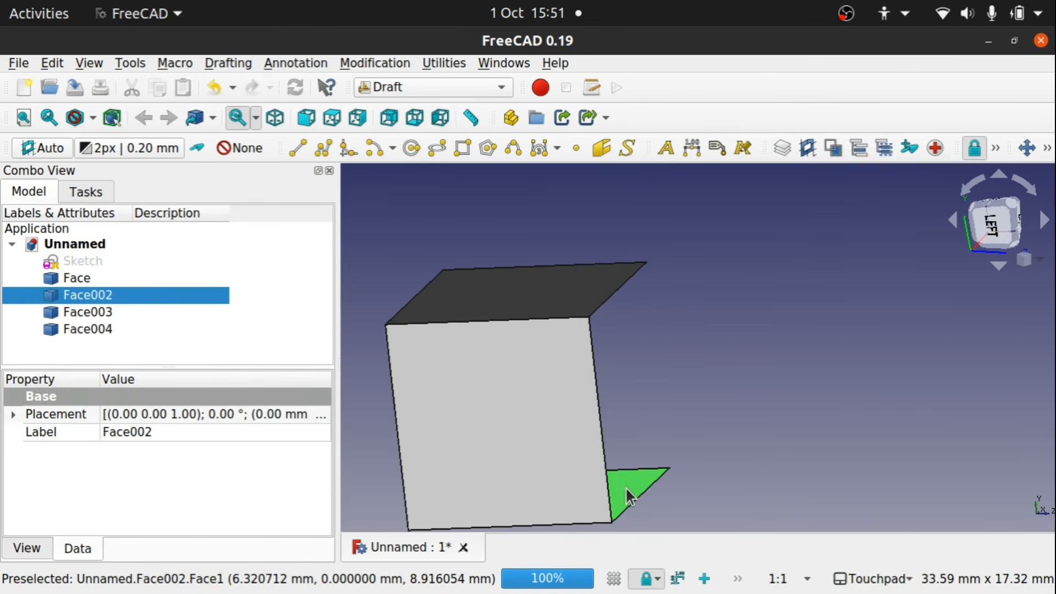
pyautogui.press('Delete')
pyautogui.keyDown('alt'); pyautogui.moveTo(626, 470); pyautogui.dragTo(673, 356); pyautogui.keyUp('alt')
pyautogui.click(776, 438)
pyautogui.press('Delete')
pyautogui.click(671, 355)
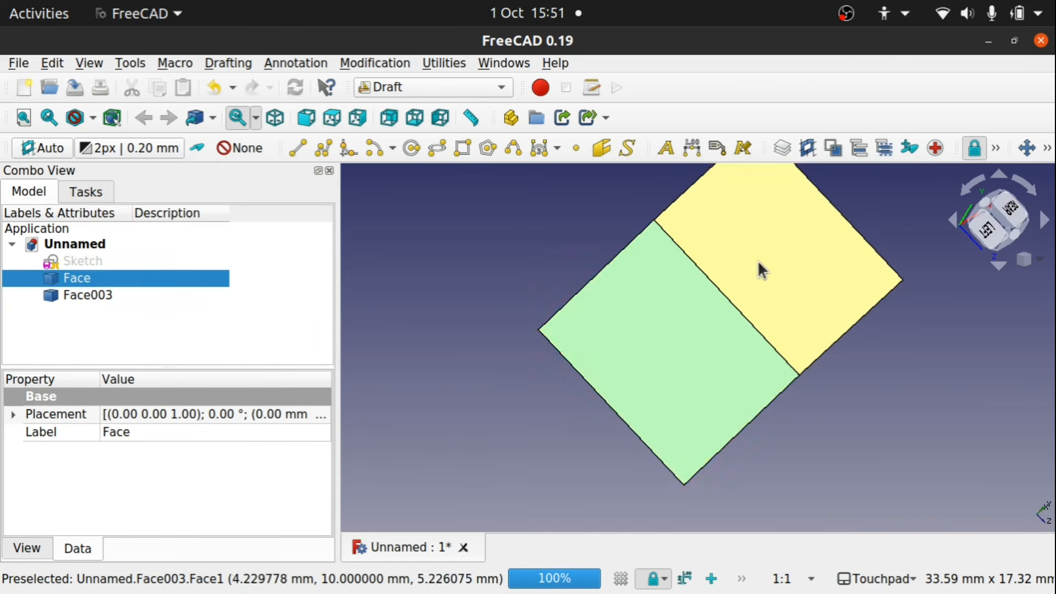
pyautogui.keyDown('alt'); pyautogui.moveTo(759, 266); pyautogui.dragTo(710, 353); pyautogui.keyUp('alt')
pyautogui.click(711, 353)
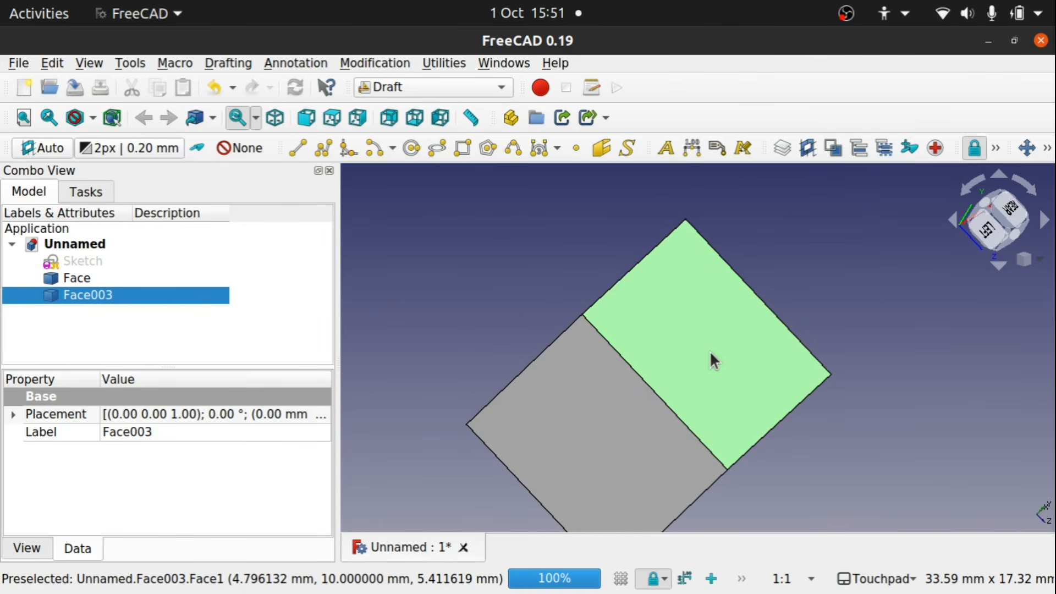
# In the Part workbench, combine Face003 and Face into a compound and select it.
pyautogui.click(439, 86)
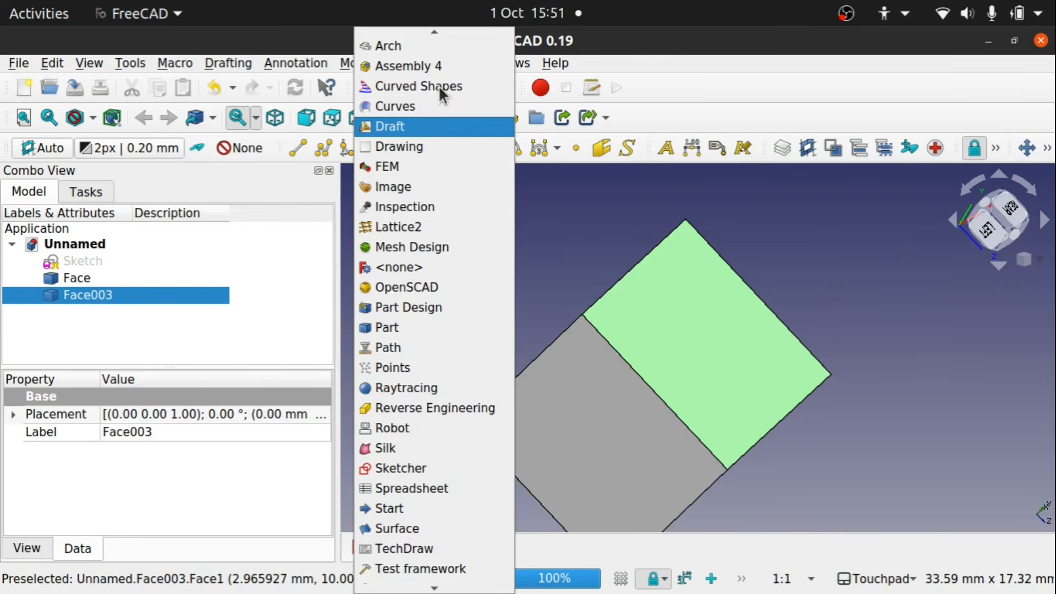
pyautogui.click(421, 327)
pyautogui.click(669, 346)
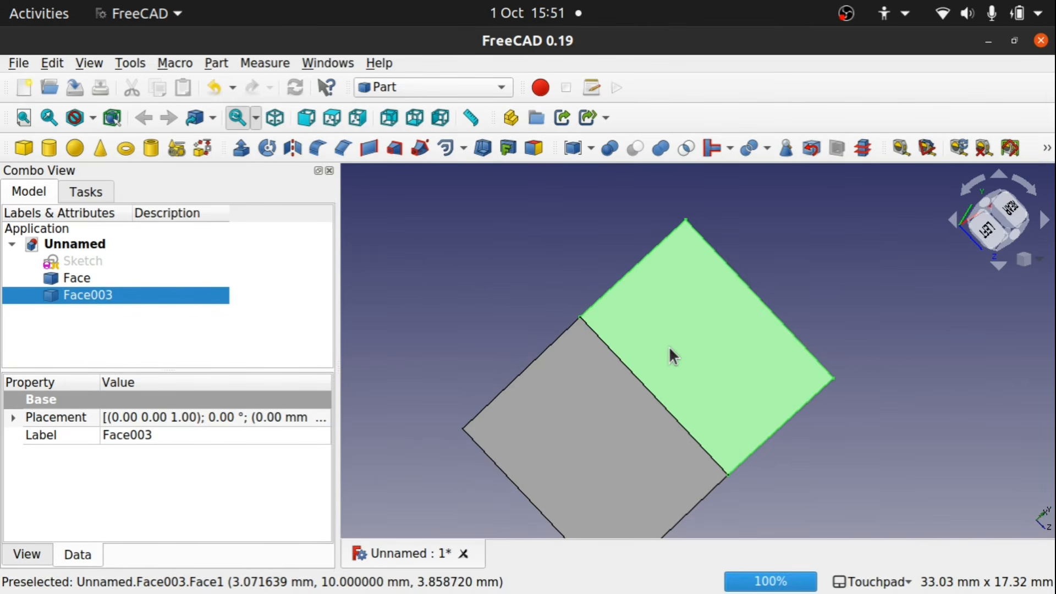
pyautogui.keyDown('ctrl'); pyautogui.click(573, 430); pyautogui.keyUp('ctrl')
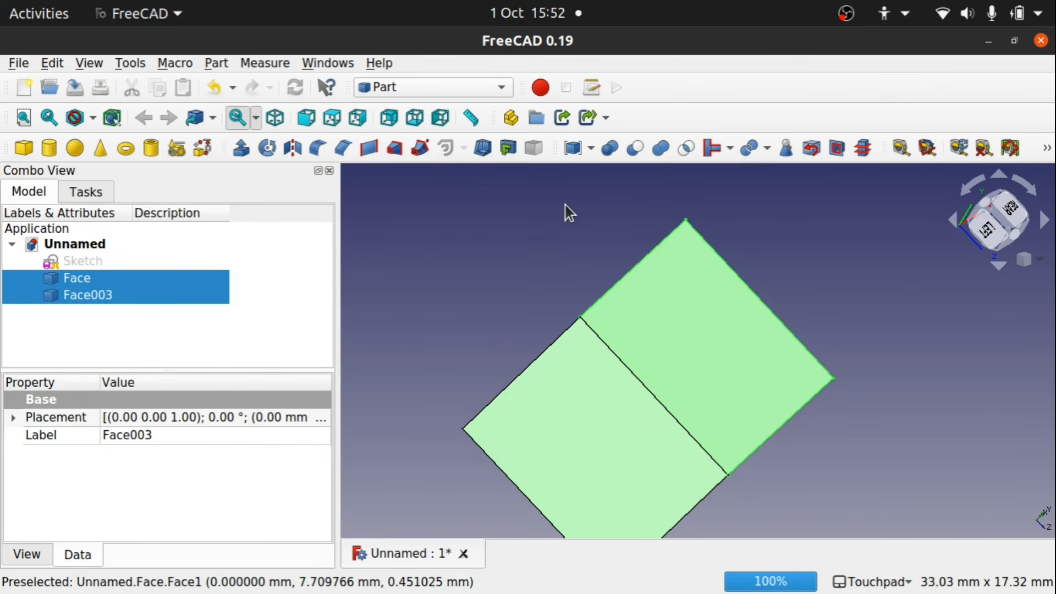
pyautogui.click(217, 64)
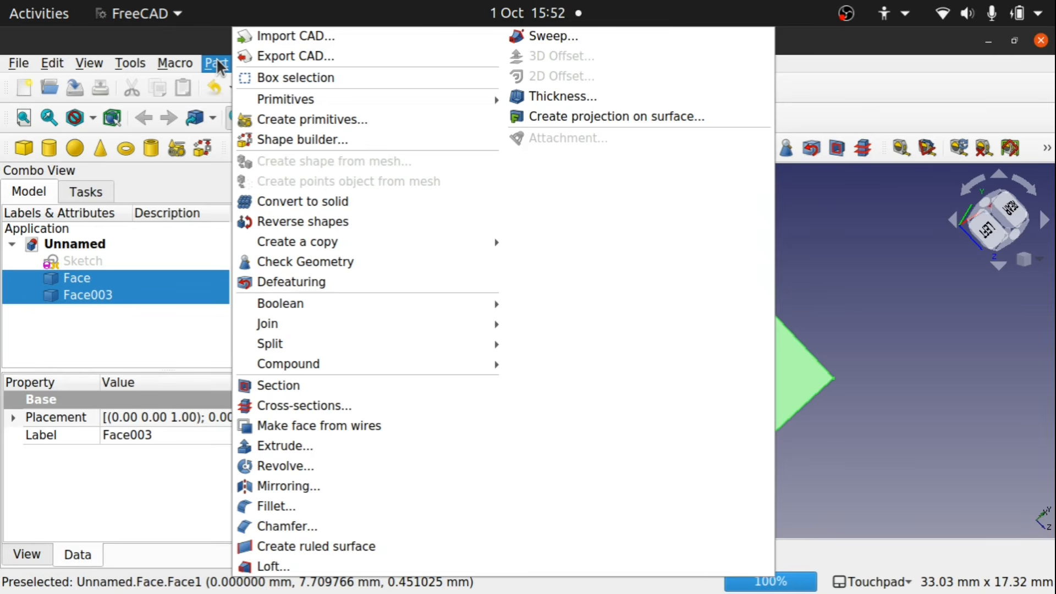
pyautogui.moveTo(349, 365)
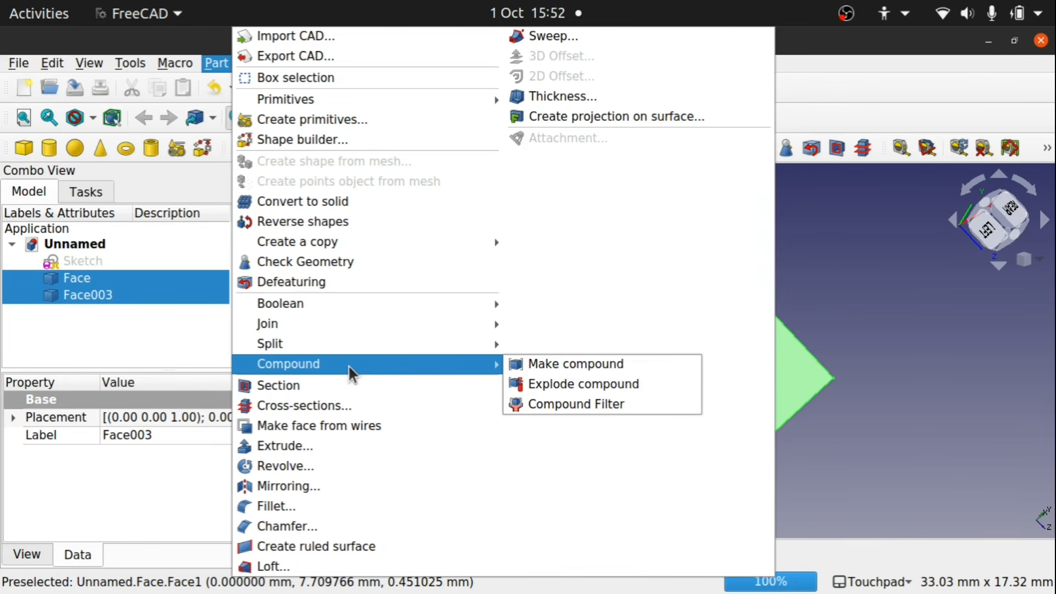
pyautogui.click(880, 87)
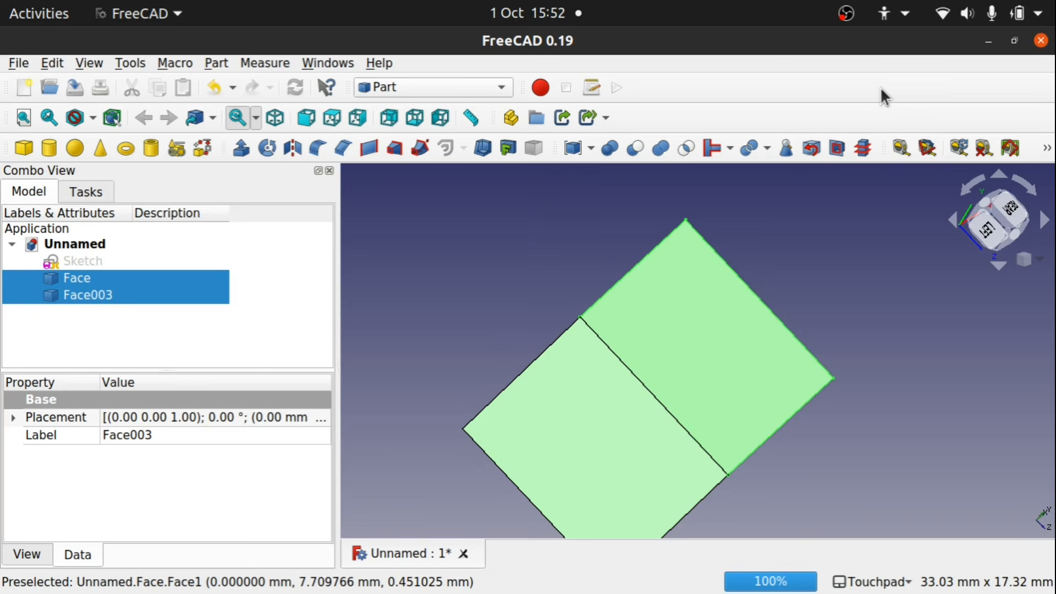
pyautogui.click(575, 158)
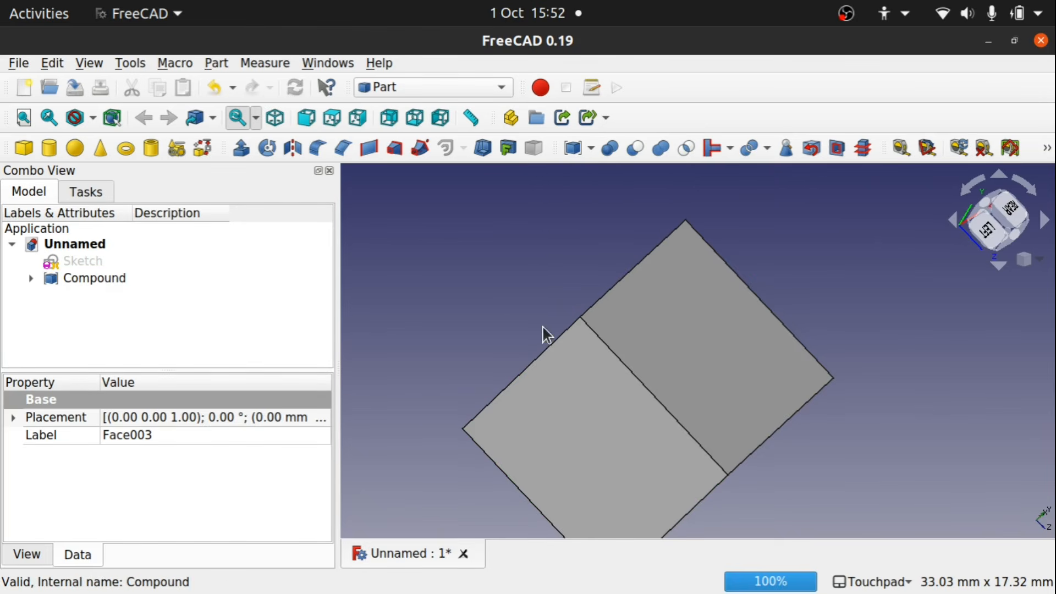
pyautogui.moveTo(591, 412)
pyautogui.keyDown('alt'); pyautogui.mouseDown()
pyautogui.moveTo(699, 449)
pyautogui.moveTo(584, 419)
pyautogui.mouseUp(); pyautogui.keyUp('alt')
pyautogui.click(86, 280)
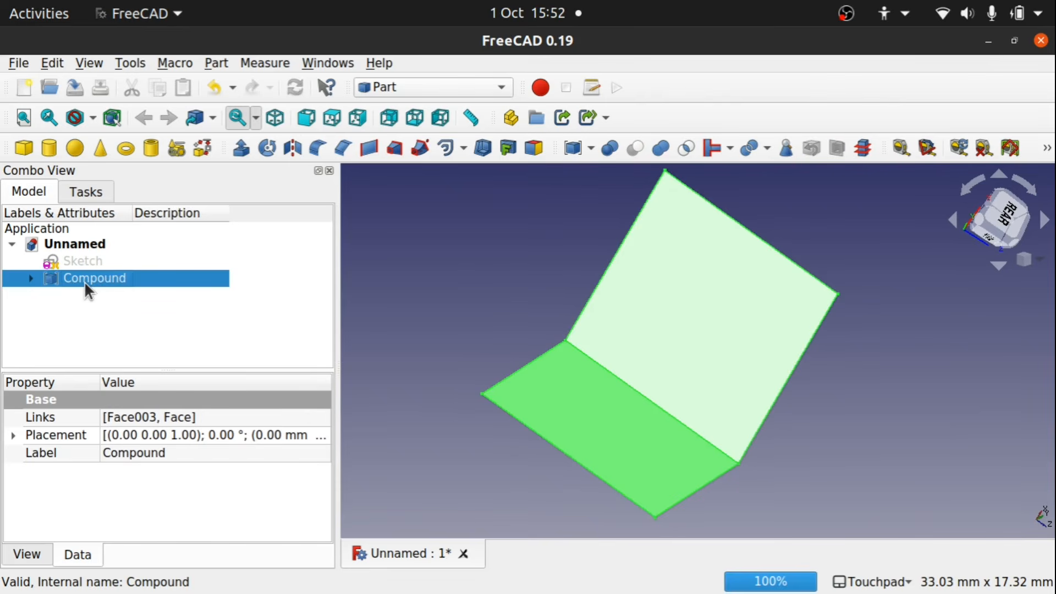
pyautogui.keyDown('alt'); pyautogui.moveTo(533, 308); pyautogui.dragTo(406, 222); pyautogui.keyUp('alt')
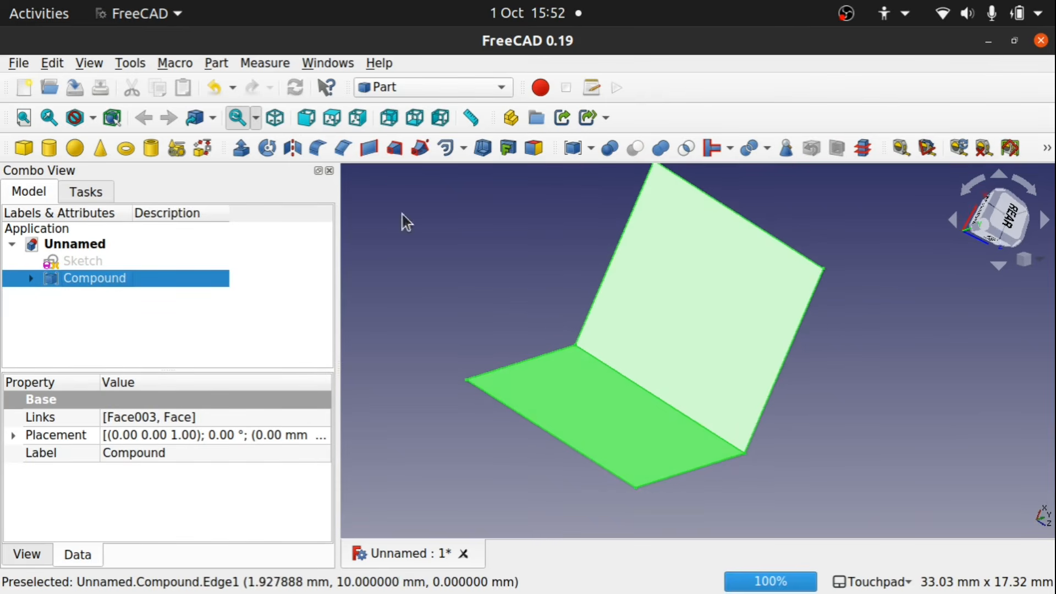
# Start a 2D offset of the compound in Pipe mode with Arc joins and set the offset to -1 mm.
pyautogui.click(444, 150)
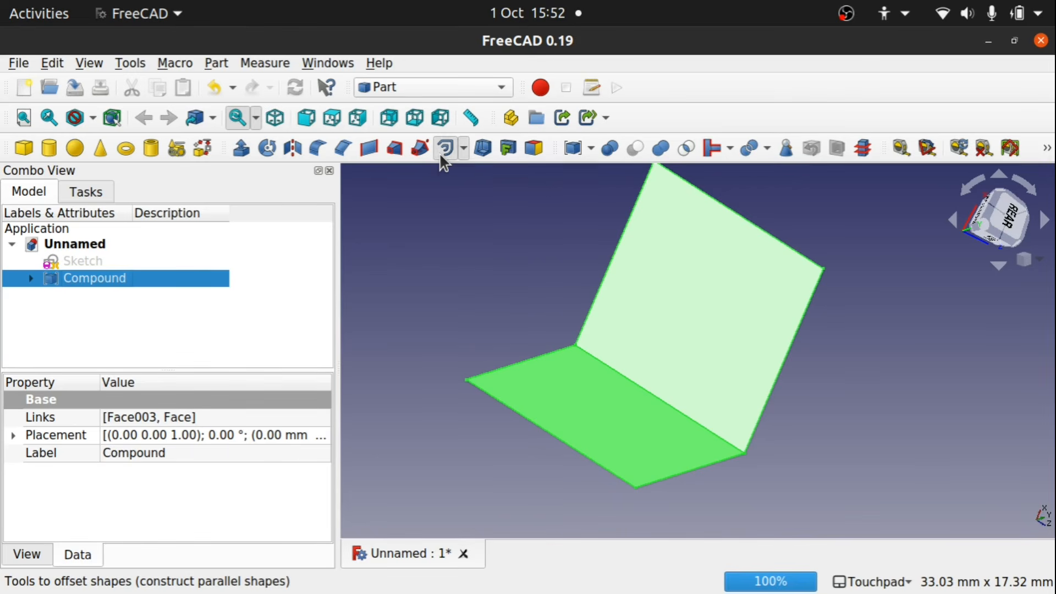
pyautogui.keyDown('alt'); pyautogui.moveTo(563, 306); pyautogui.dragTo(142, 300); pyautogui.keyUp('alt')
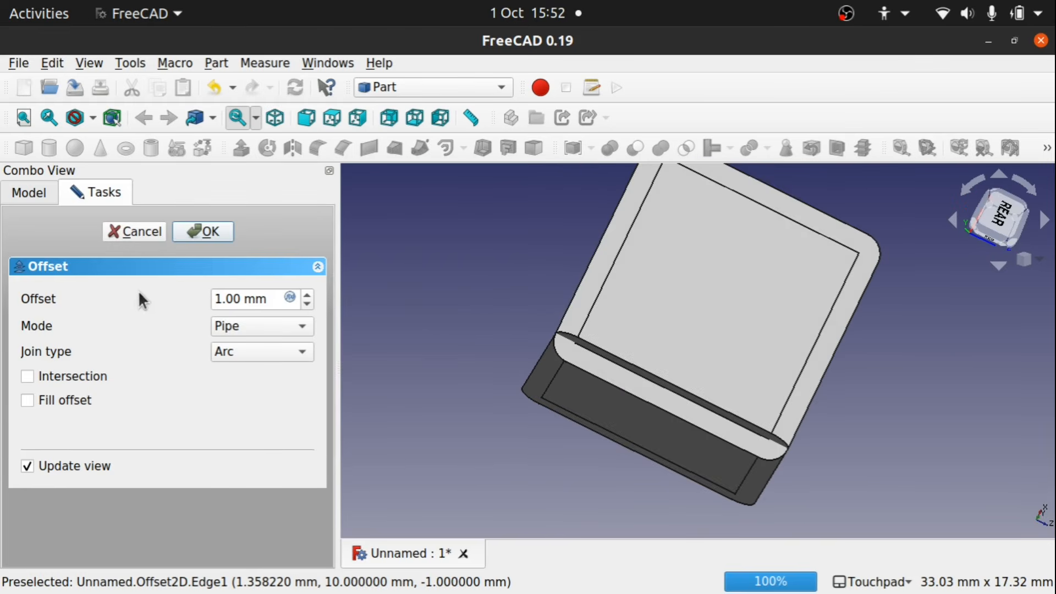
pyautogui.click(214, 298)
pyautogui.write('-')
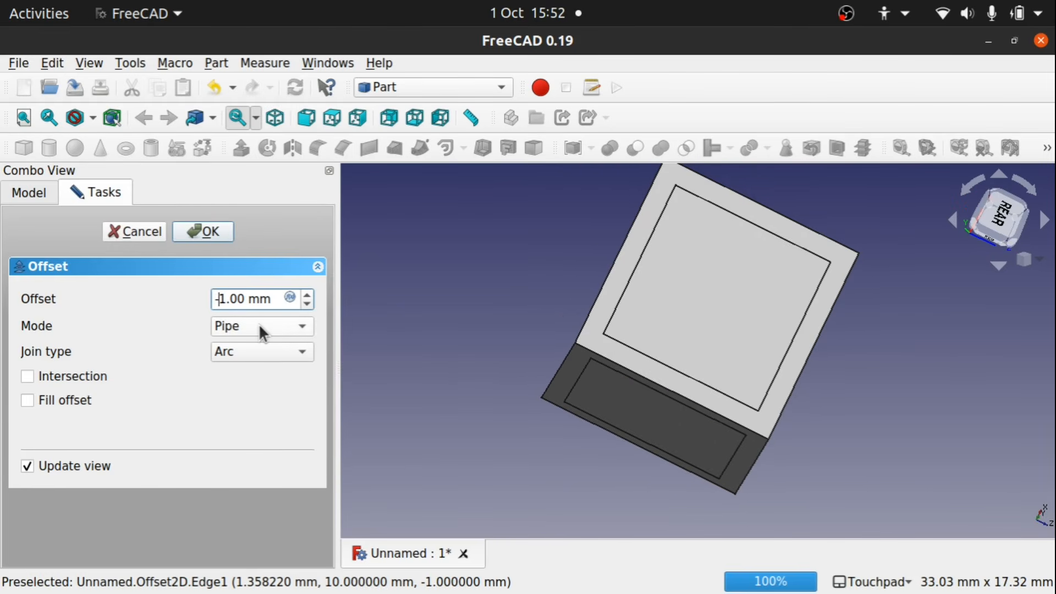
pyautogui.keyDown('alt'); pyautogui.moveTo(570, 325); pyautogui.dragTo(593, 260); pyautogui.keyUp('alt')
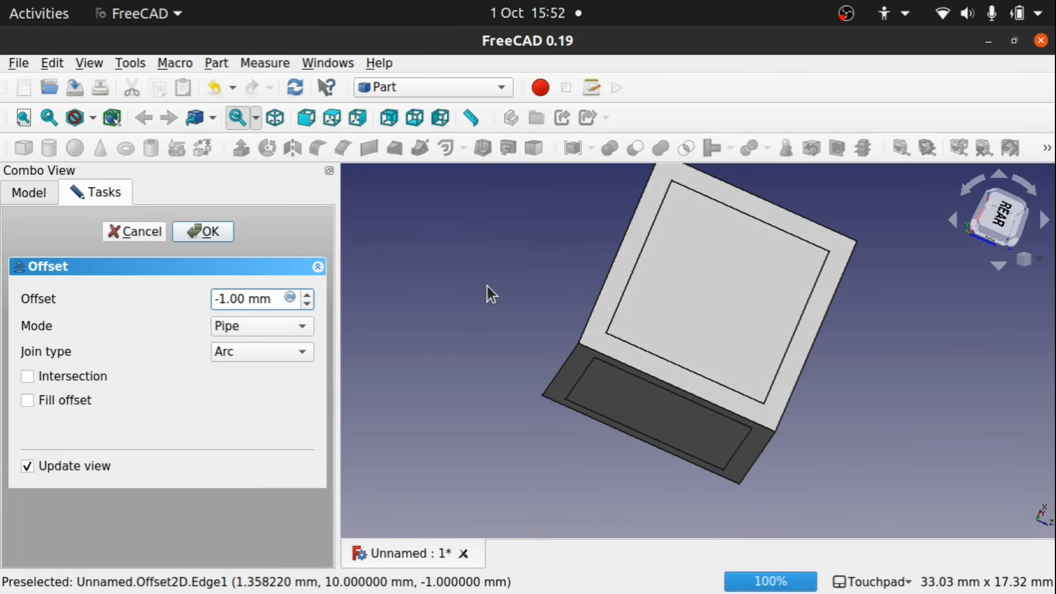
# Try an offset of -2 mm, return it to -1 mm and accept the 2D offset.
pyautogui.press('BackSpace')
pyautogui.write('2')
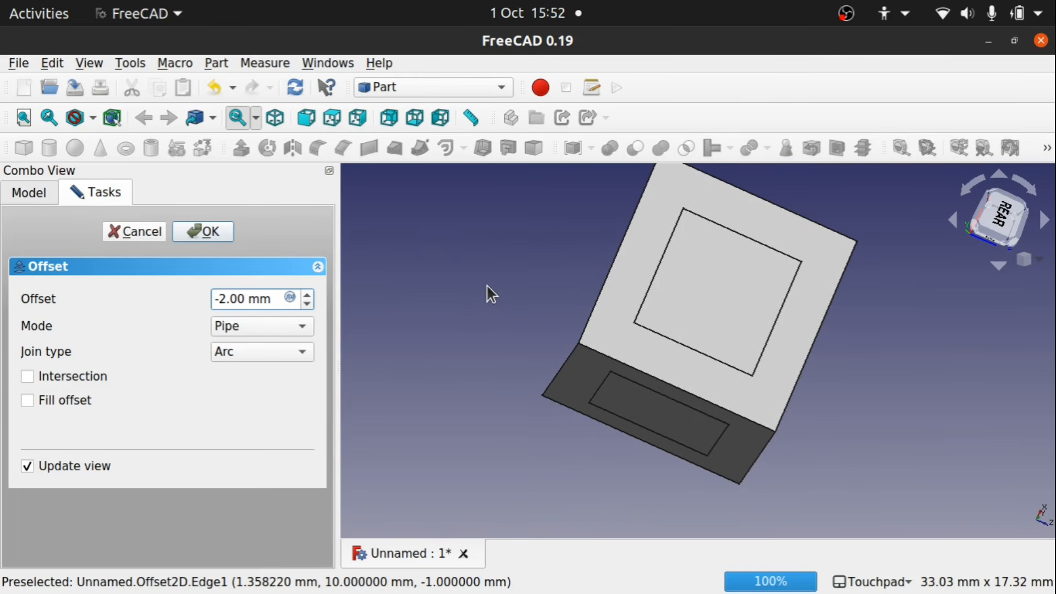
pyautogui.press('BackSpace')
pyautogui.write('1')
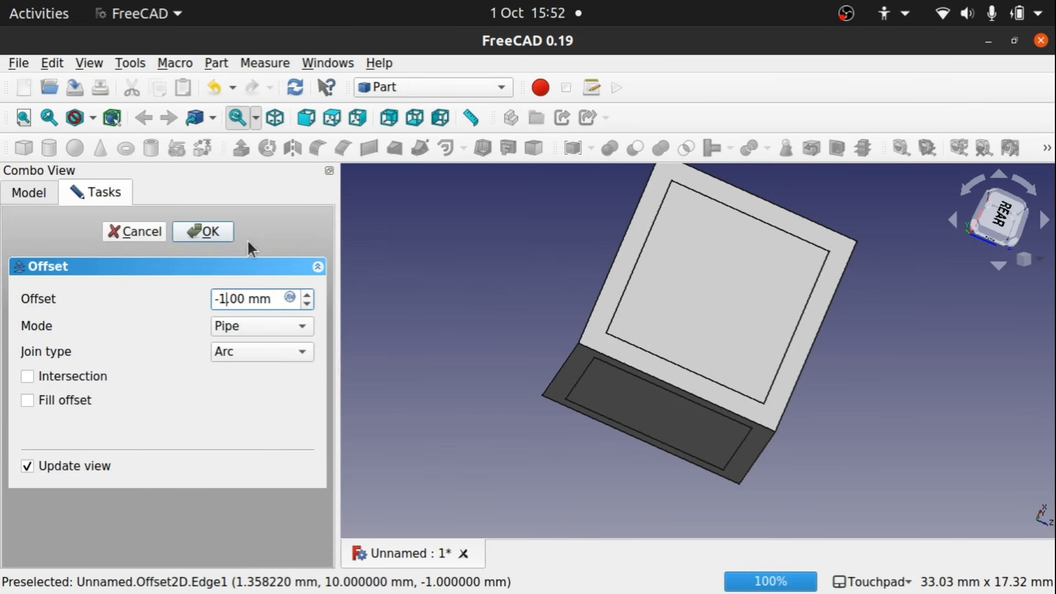
pyautogui.click(203, 232)
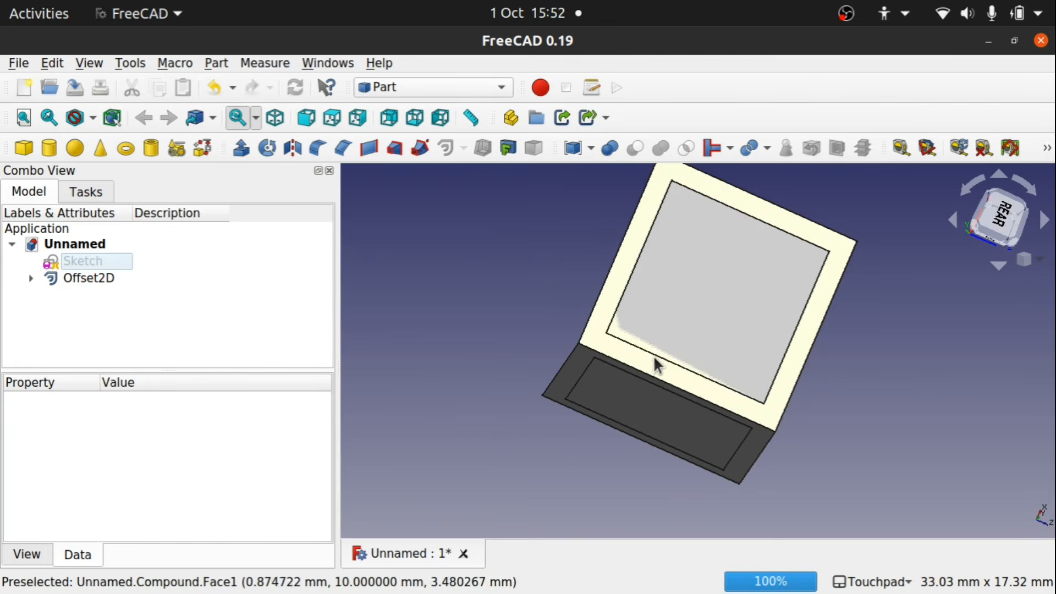
# Expand Offset2D and its source compound in the model tree, toggle the compound's visibility off and on, and inspect both shapes.
pyautogui.moveTo(709, 359)
pyautogui.keyDown('shift'); pyautogui.mouseDown()
pyautogui.moveTo(885, 354)
pyautogui.moveTo(913, 377)
pyautogui.moveTo(710, 374)
pyautogui.mouseUp(); pyautogui.keyUp('shift')
pyautogui.click(31, 280)
pyautogui.click(100, 289)
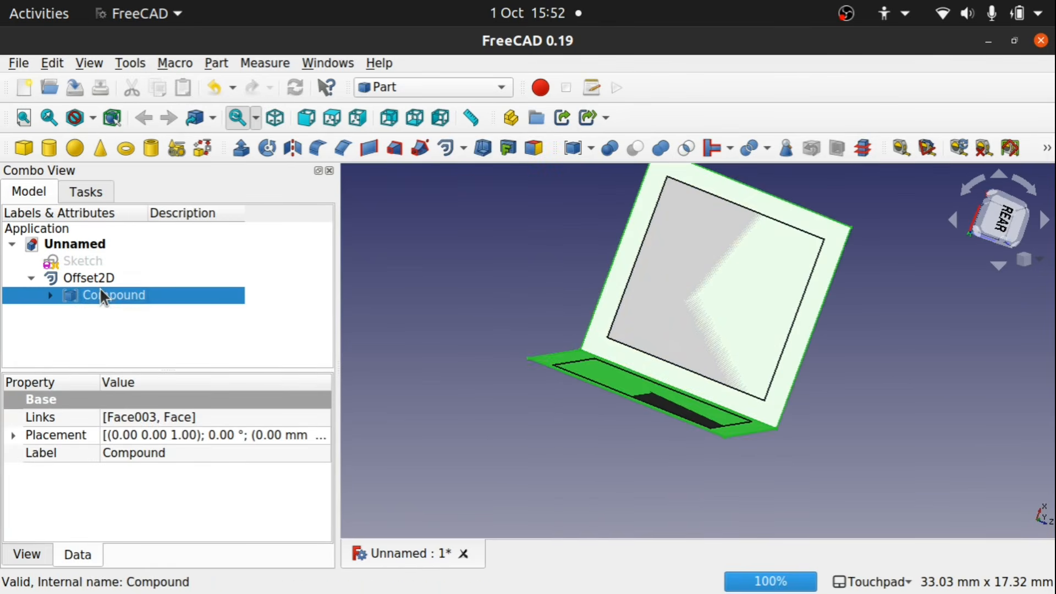
pyautogui.press('space')
pyautogui.press('space')
pyautogui.click(51, 295)
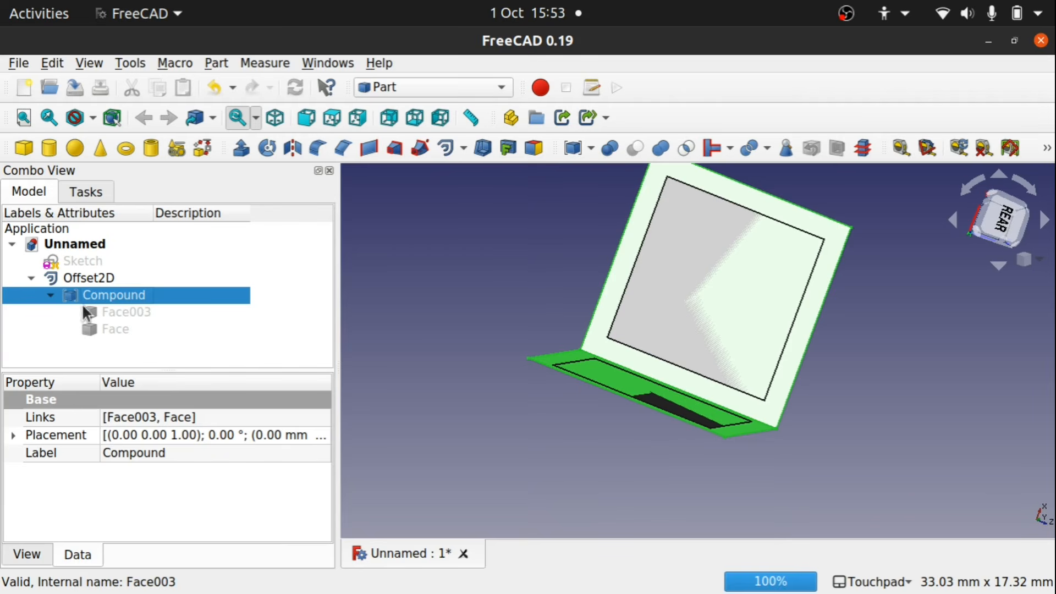
pyautogui.click(90, 281)
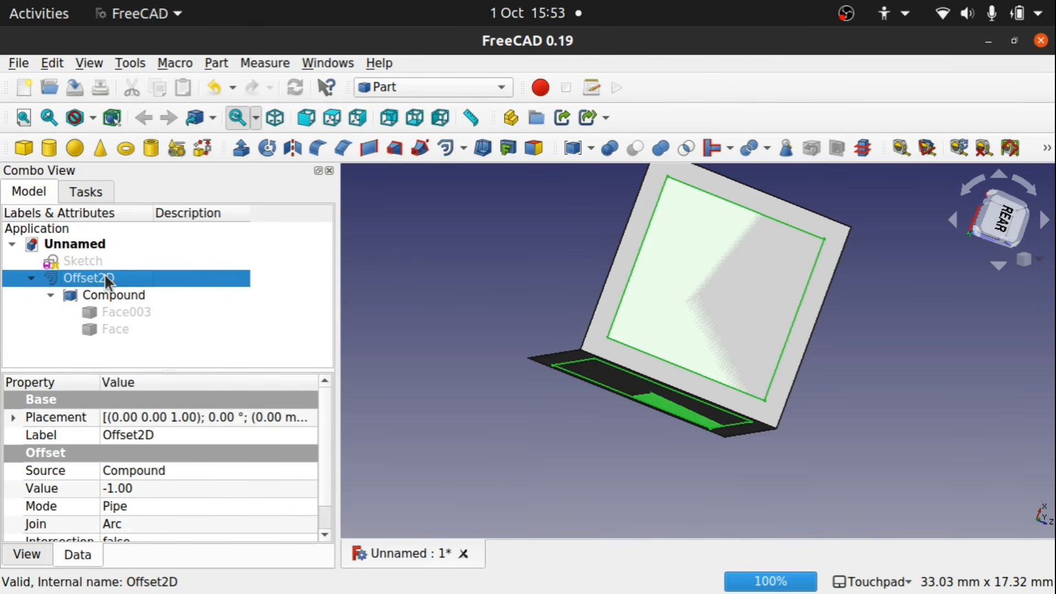
# Cut Offset2D from the compound, continuing despite the non-solid shapes, and inspect the resulting face frames from several angles.
pyautogui.click(120, 294)
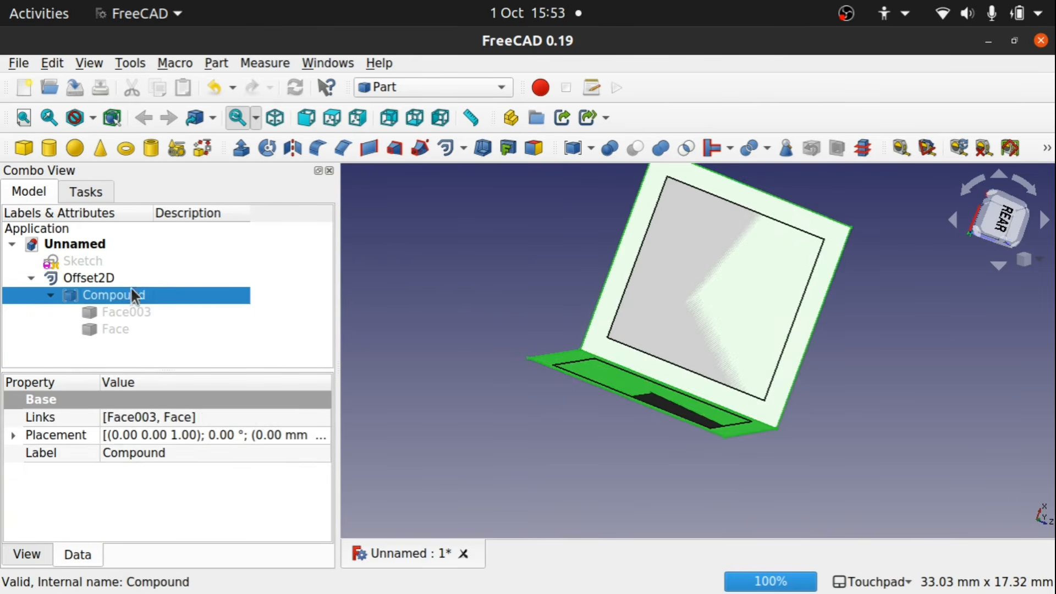
pyautogui.keyDown('ctrl'); pyautogui.click(109, 279); pyautogui.keyUp('ctrl')
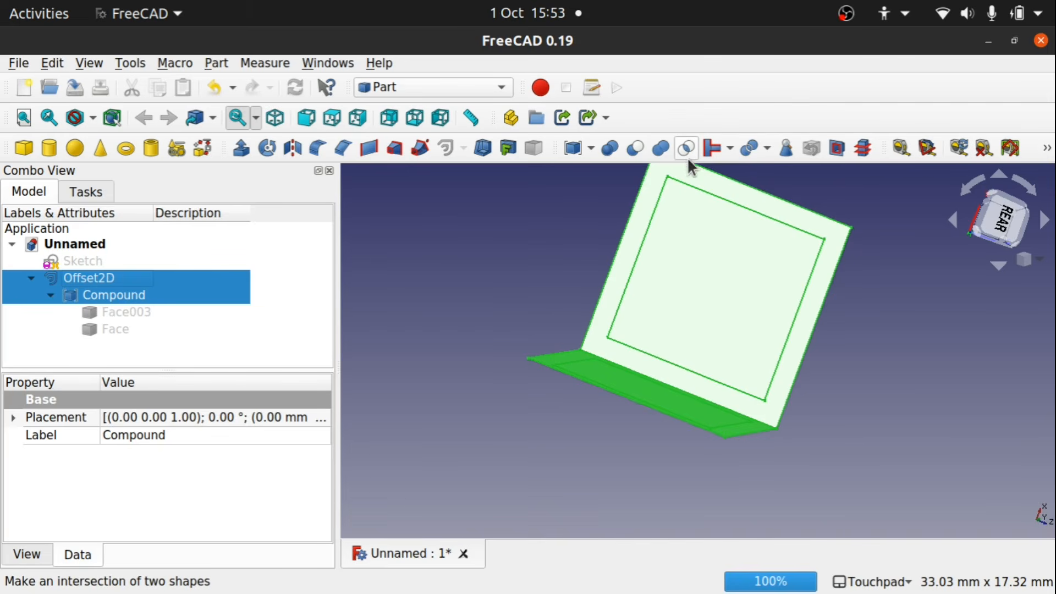
pyautogui.click(637, 149)
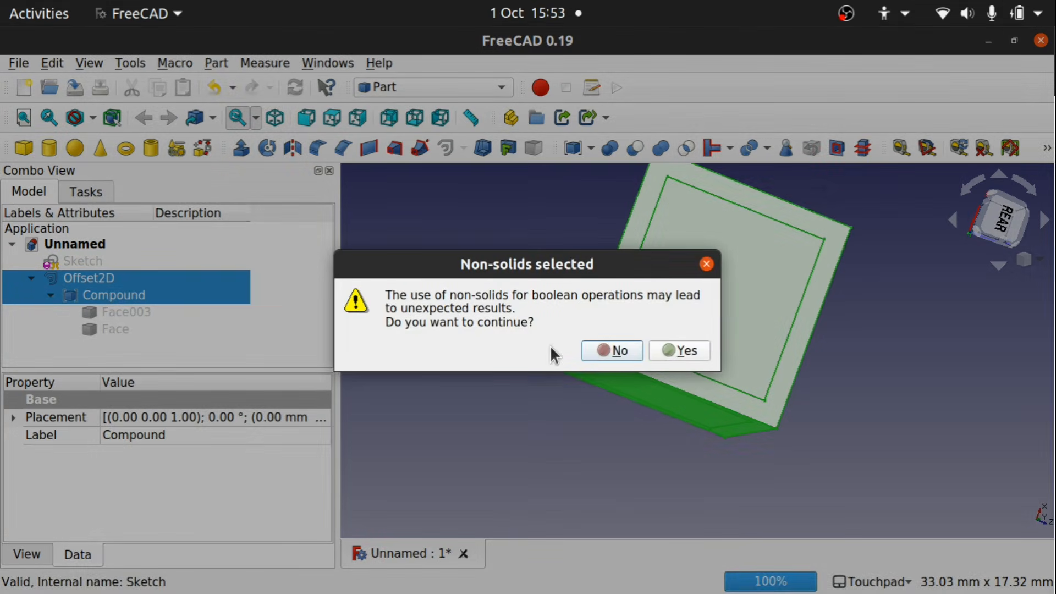
pyautogui.click(687, 352)
pyautogui.keyDown('alt'); pyautogui.moveTo(691, 358); pyautogui.dragTo(540, 380); pyautogui.keyUp('alt')
pyautogui.keyDown('alt'); pyautogui.moveTo(768, 362); pyautogui.dragTo(784, 335); pyautogui.keyUp('alt')
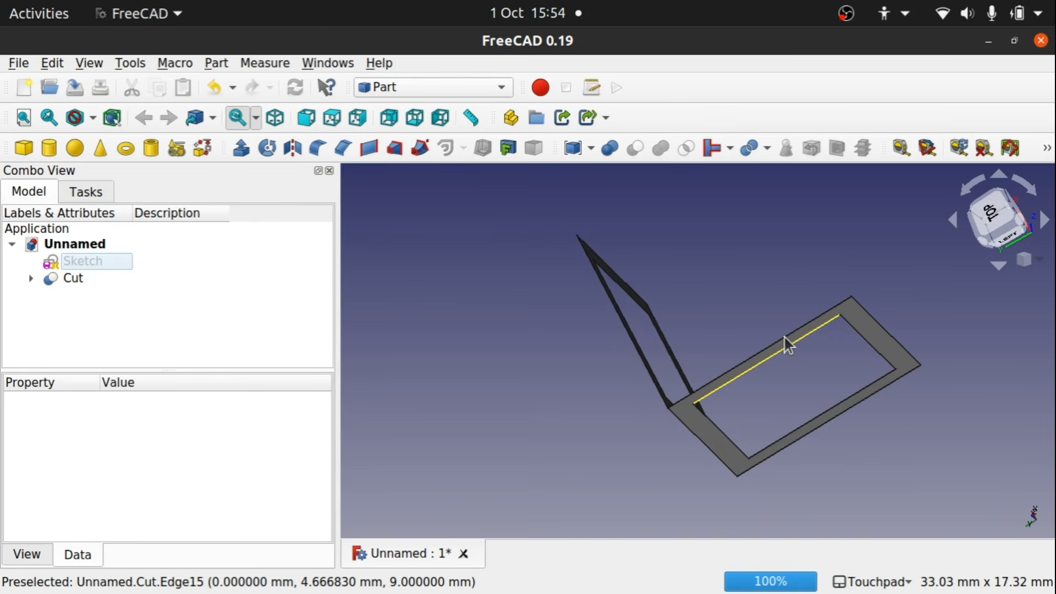